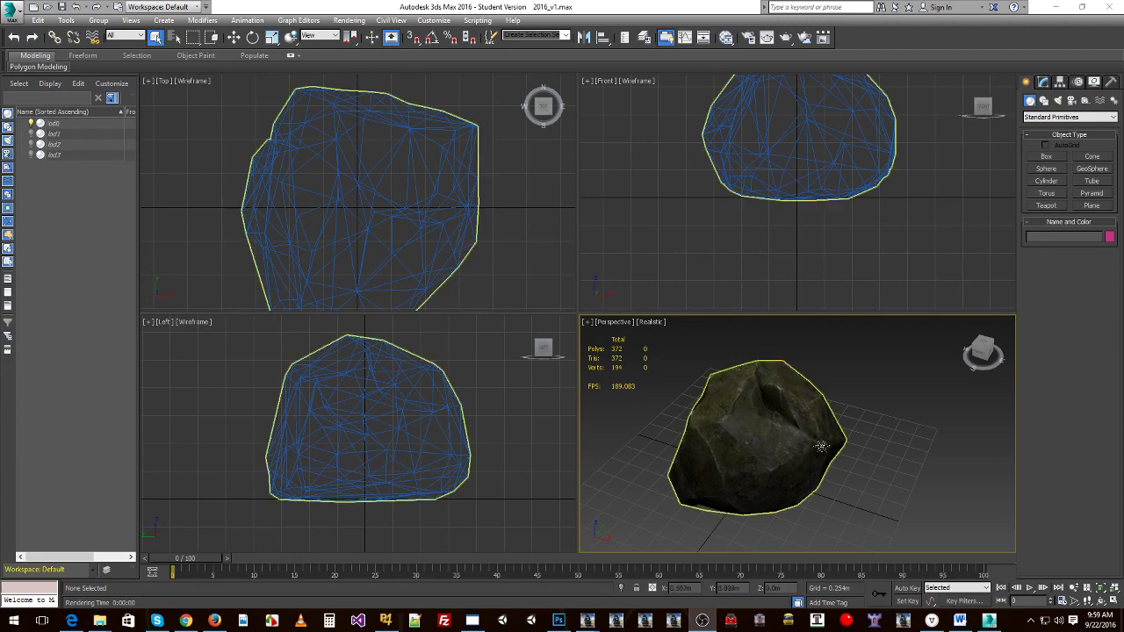
# Select the rock meshes lod1, lod2, lod3 and lod0 one by one to review the four levels of detail.
pyautogui.keyDown('alt'); pyautogui.moveTo(790, 448); pyautogui.dragTo(853, 456, button='middle'); pyautogui.keyUp('alt')
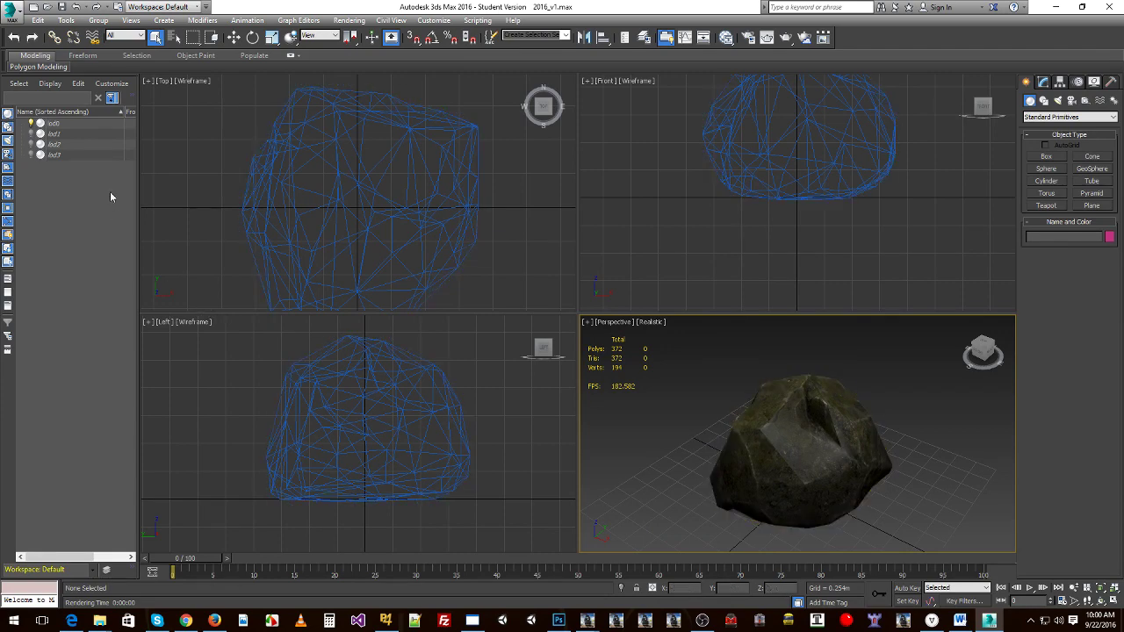
pyautogui.click(74, 132)
pyautogui.click(66, 144)
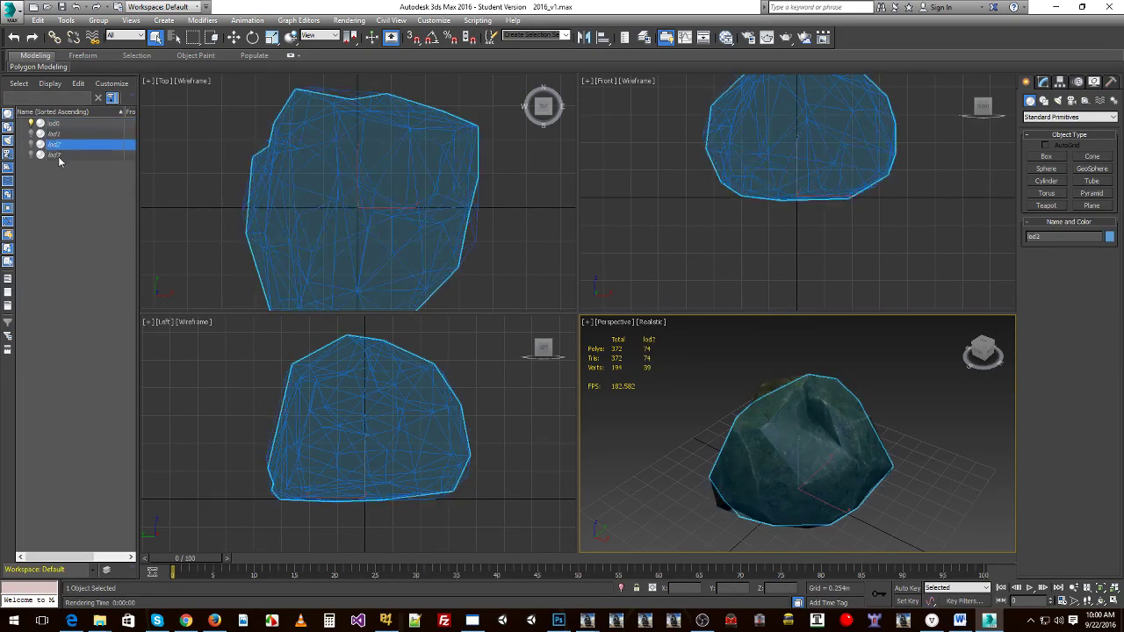
pyautogui.click(64, 155)
pyautogui.click(55, 144)
pyautogui.click(55, 134)
pyautogui.click(56, 123)
pyautogui.click(723, 390)
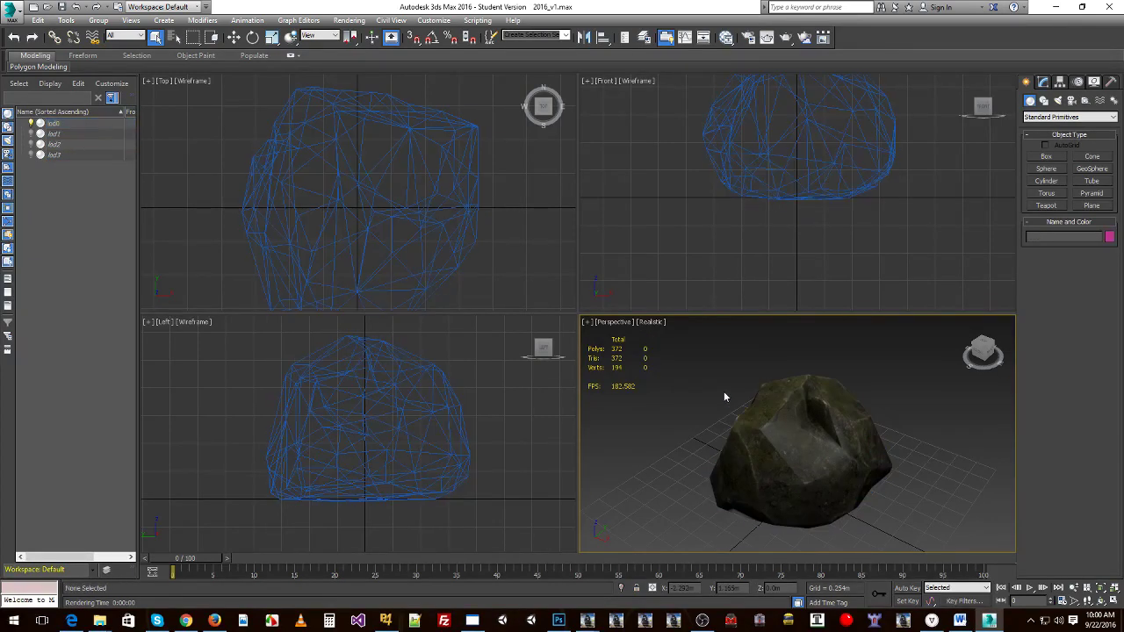
pyautogui.moveTo(789, 399)
pyautogui.keyDown('alt'); pyautogui.mouseDown(button='middle')
pyautogui.moveTo(867, 395)
pyautogui.moveTo(742, 399)
pyautogui.moveTo(825, 397)
pyautogui.moveTo(781, 400)
pyautogui.mouseUp(button='middle'); pyautogui.keyUp('alt')
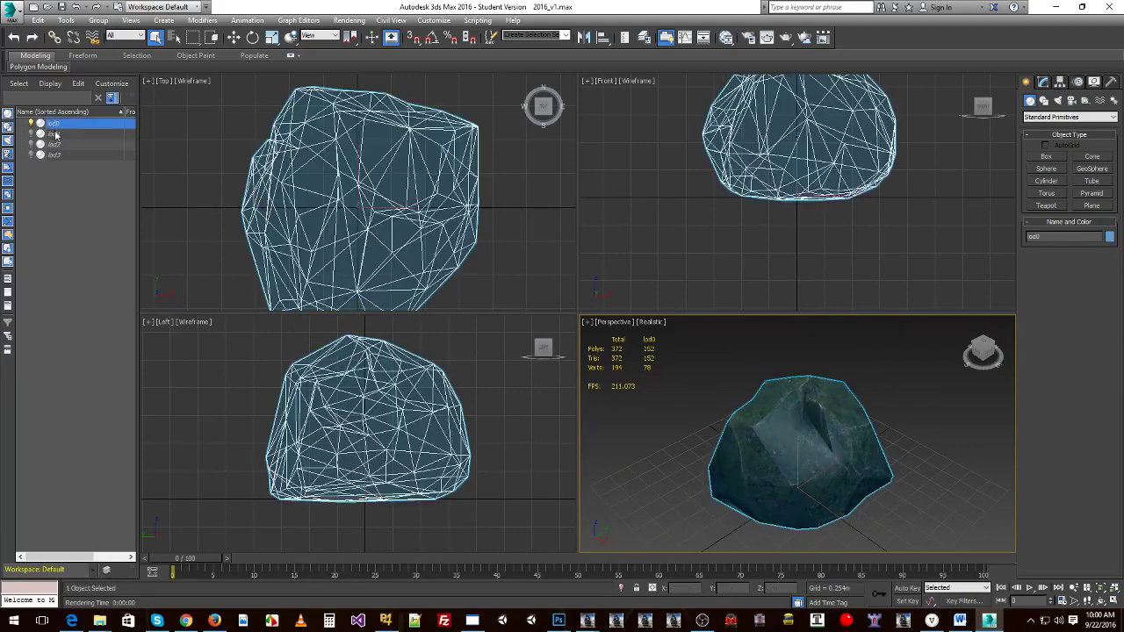
# Check the lod1 rock on its own, and restore lod0 as the only visible mesh.
pyautogui.click(55, 133)
pyautogui.click(32, 133)
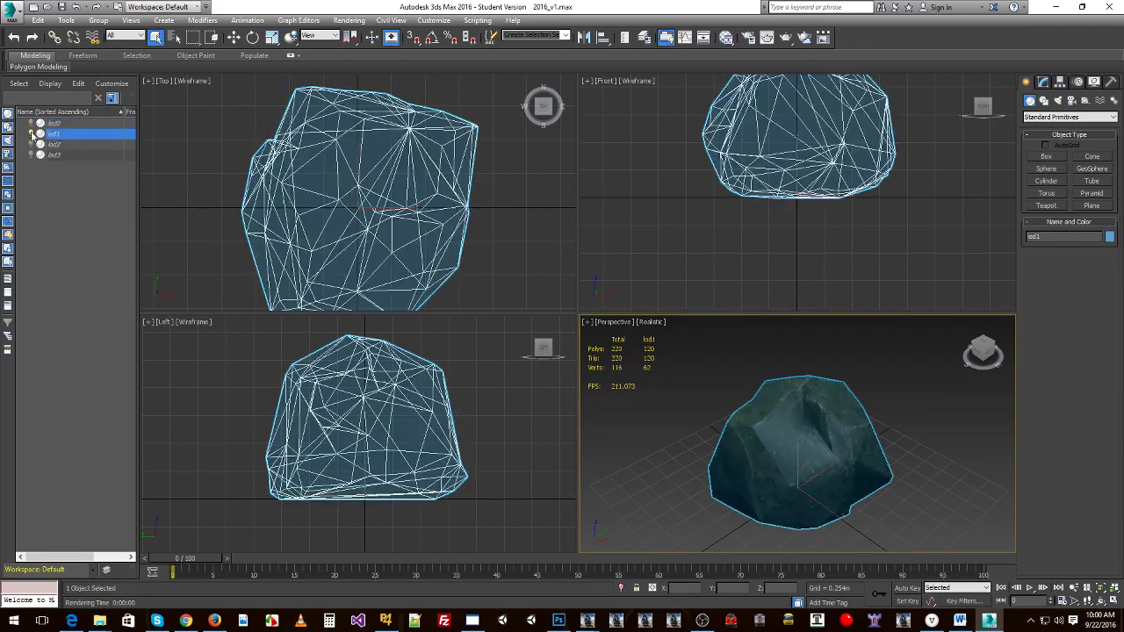
pyautogui.click(32, 133)
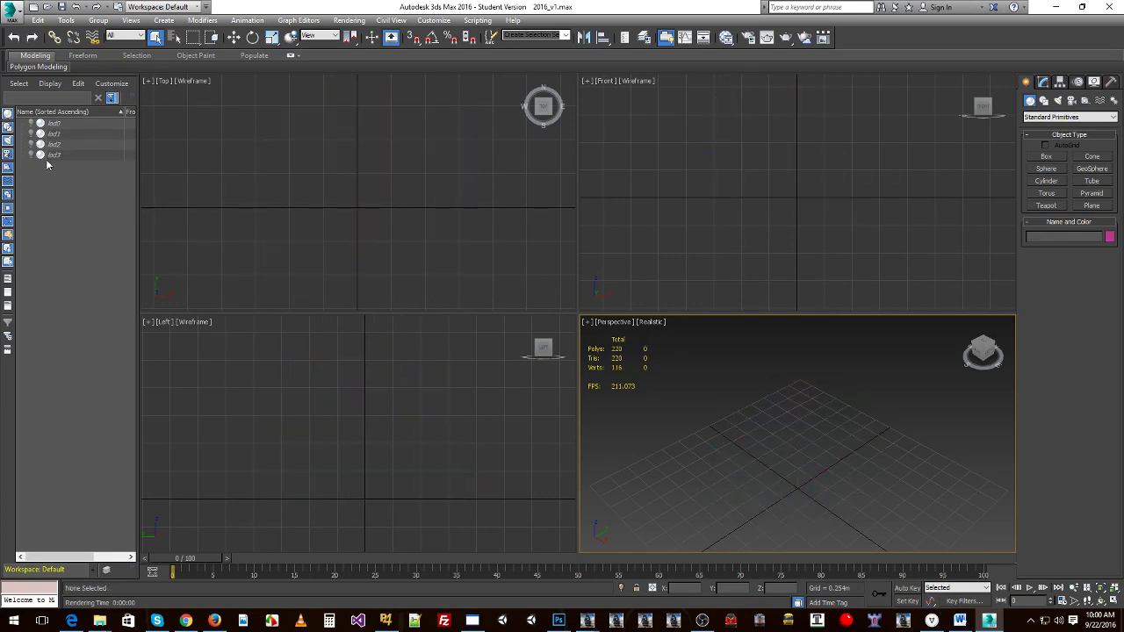
pyautogui.click(32, 124)
pyautogui.moveTo(636, 425)
pyautogui.keyDown('alt'); pyautogui.mouseDown(button='middle')
pyautogui.moveTo(793, 431)
pyautogui.moveTo(627, 428)
pyautogui.mouseUp(button='middle'); pyautogui.keyUp('alt')
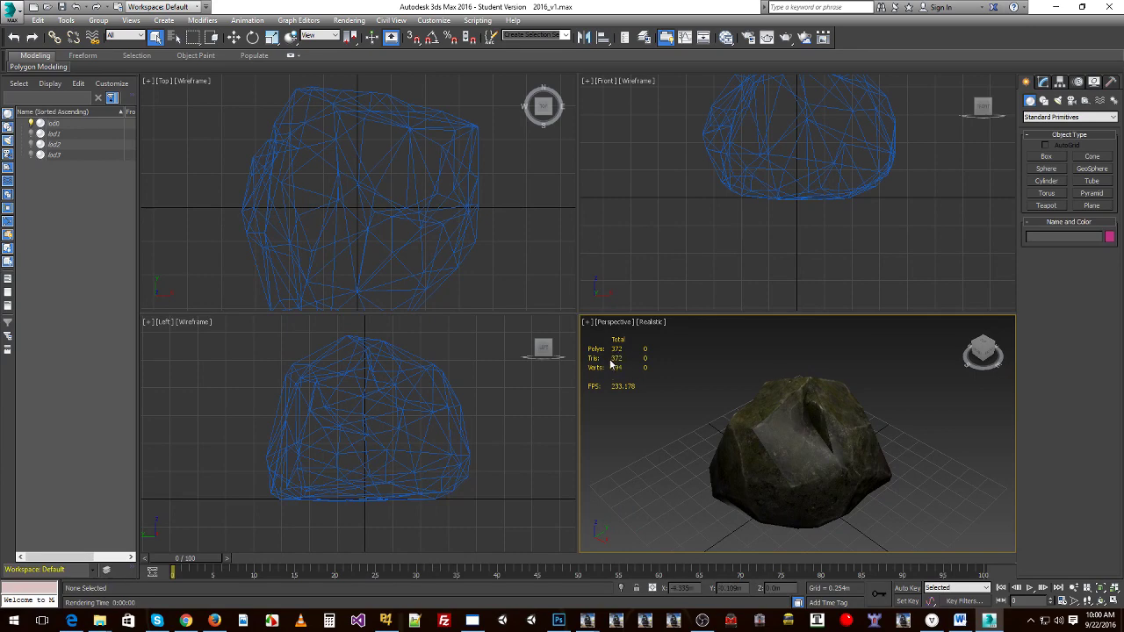
# Compare the polygon statistics of lod0 with those of all four meshes selected, and examine the lod0 rock up close.
pyautogui.click(771, 413)
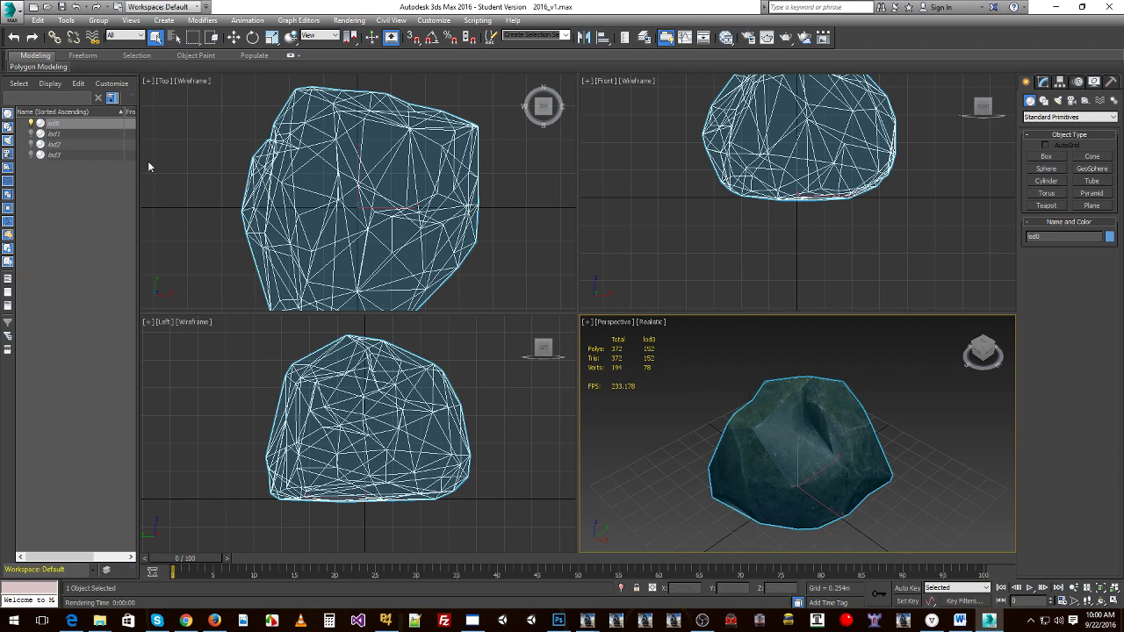
pyautogui.keyDown('shift'); pyautogui.click(61, 154); pyautogui.keyUp('shift')
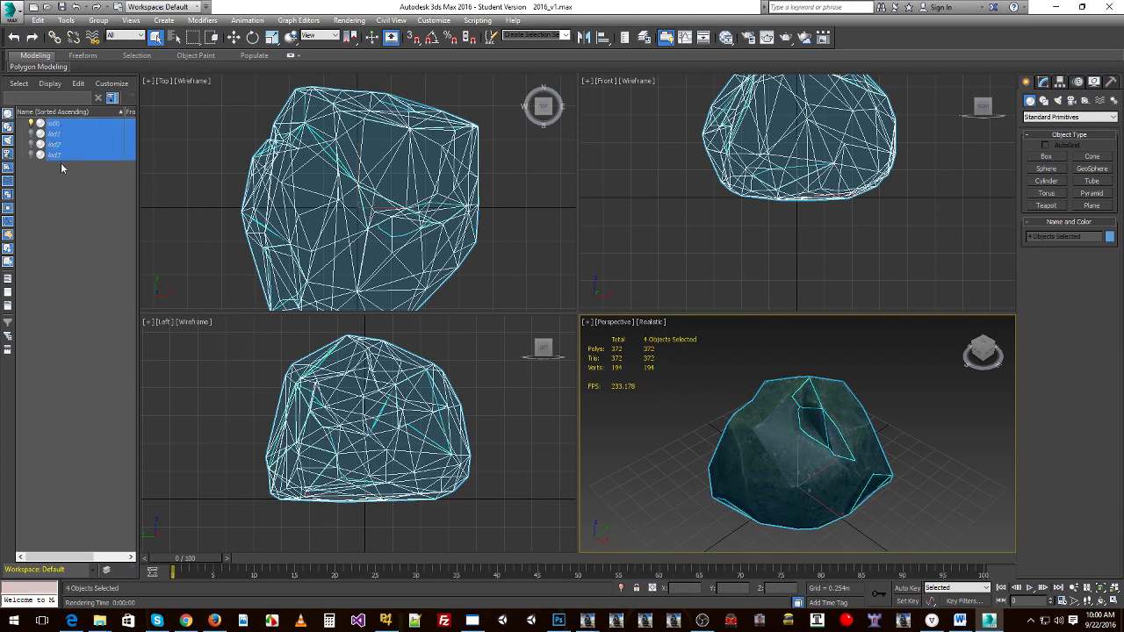
pyautogui.click(648, 393)
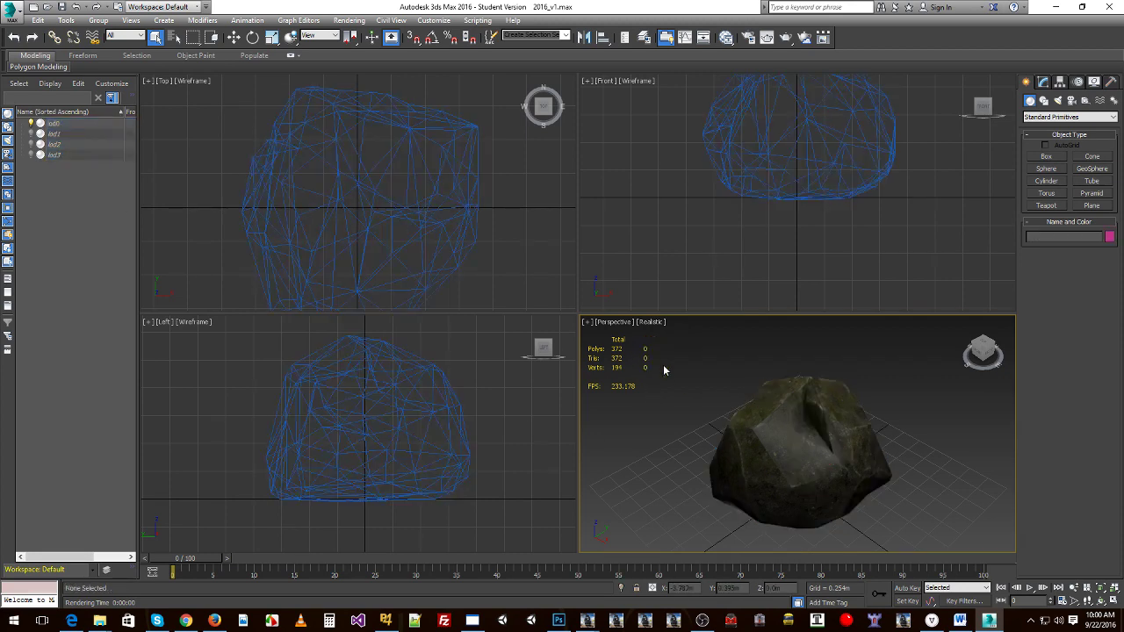
pyautogui.click(781, 408)
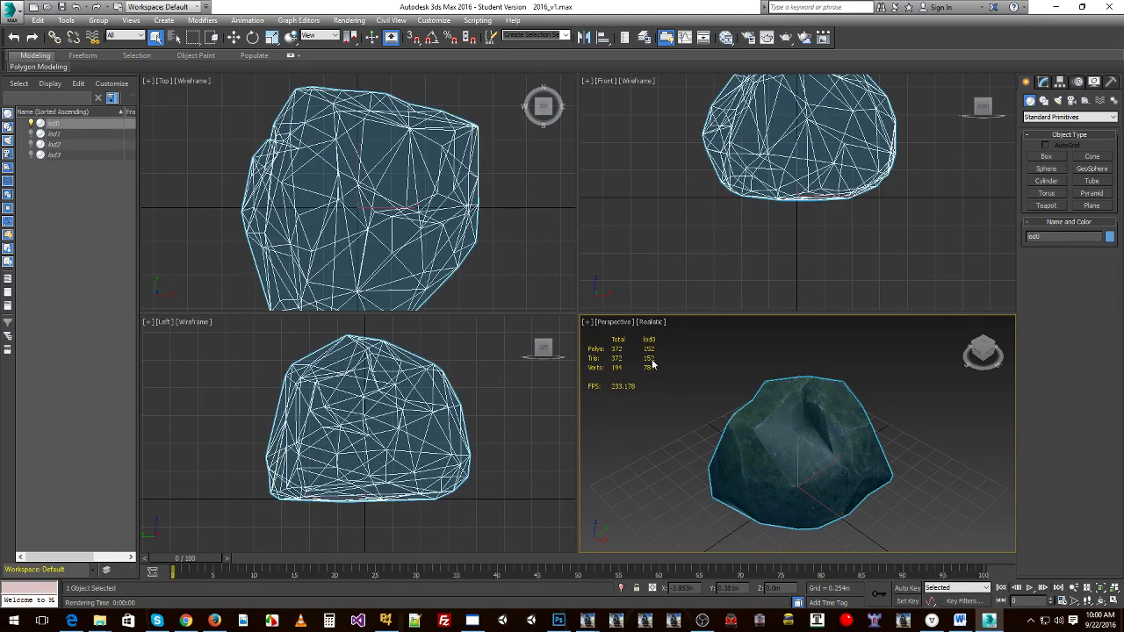
pyautogui.keyDown('alt'); pyautogui.moveTo(667, 416); pyautogui.dragTo(757, 409, button='middle'); pyautogui.keyUp('alt')
pyautogui.scroll(5, 755, 411)
pyautogui.scroll(-3, 751, 411)
pyautogui.click(687, 421)
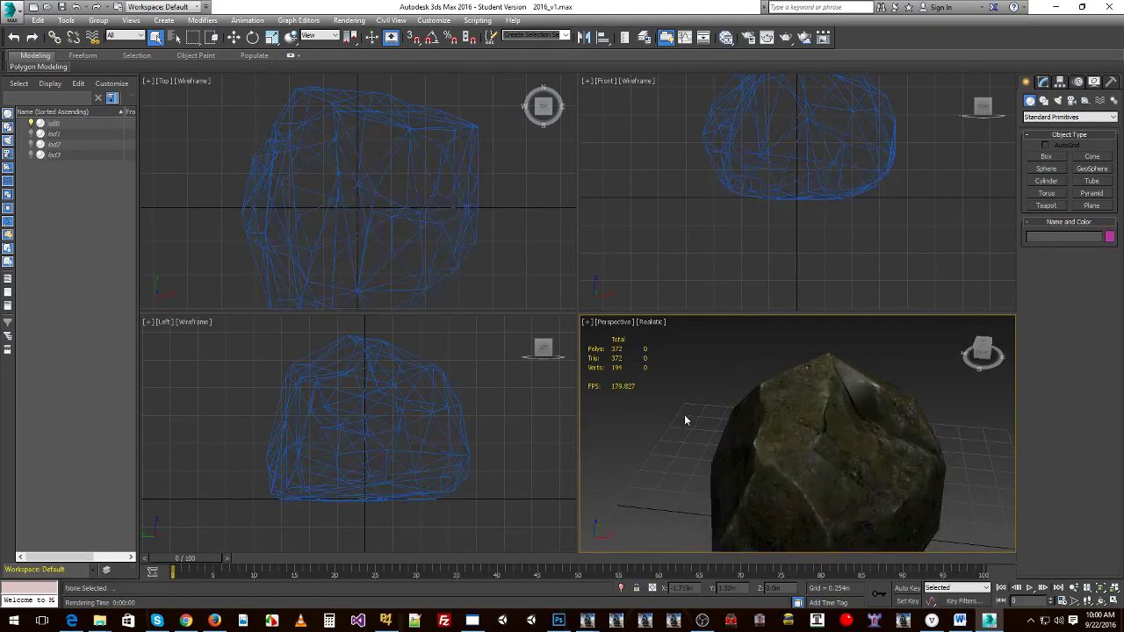
# Hide lod0, show lod1 instead, and examine the lod1 rock's polygon statistics and shape from several sides.
pyautogui.click(31, 128)
pyautogui.click(32, 131)
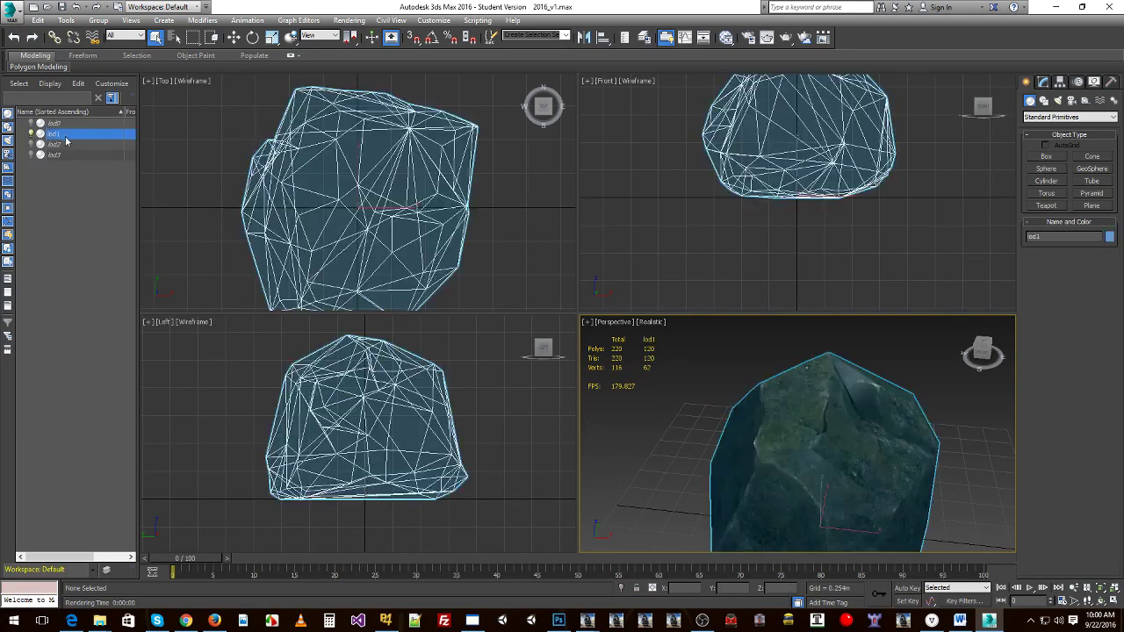
pyautogui.click(701, 395)
pyautogui.keyDown('alt'); pyautogui.moveTo(702, 395); pyautogui.dragTo(790, 395, button='middle'); pyautogui.keyUp('alt')
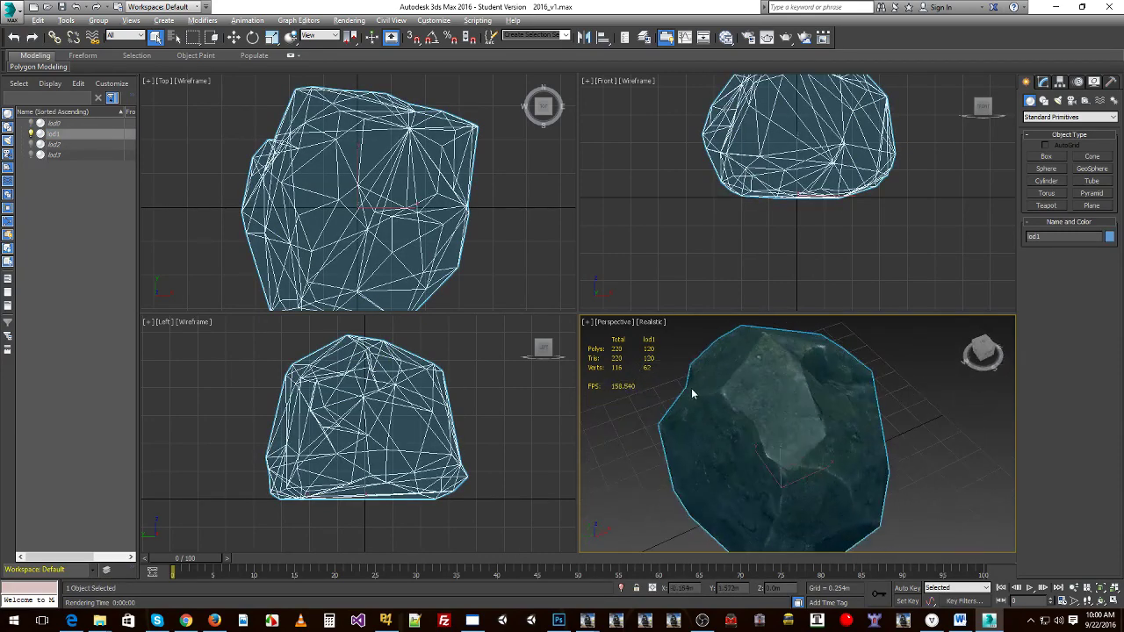
pyautogui.scroll(-3, 703, 368)
pyautogui.click(678, 364)
pyautogui.keyDown('alt'); pyautogui.moveTo(678, 363); pyautogui.dragTo(764, 373, button='middle'); pyautogui.keyUp('alt')
# Toggle lod0's visibility repeatedly to compare its silhouette with lod1, leaving only lod1 visible.
pyautogui.click(32, 124)
pyautogui.click(31, 124)
pyautogui.click(31, 124)
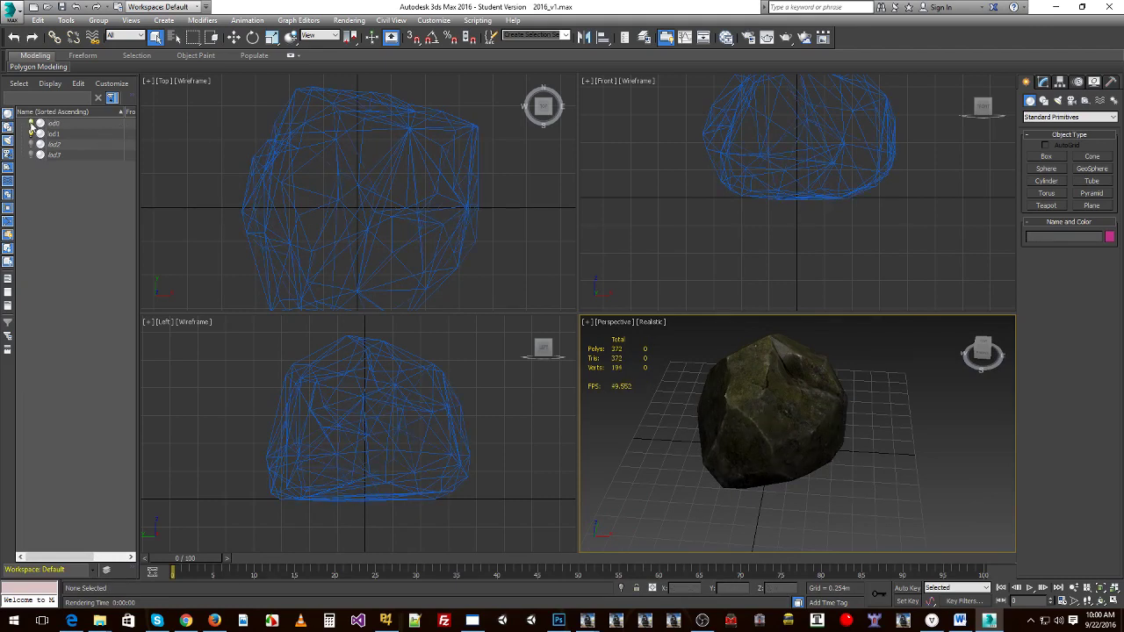
pyautogui.click(32, 124)
pyautogui.click(32, 124)
pyautogui.click(31, 124)
pyautogui.click(31, 124)
pyautogui.click(31, 123)
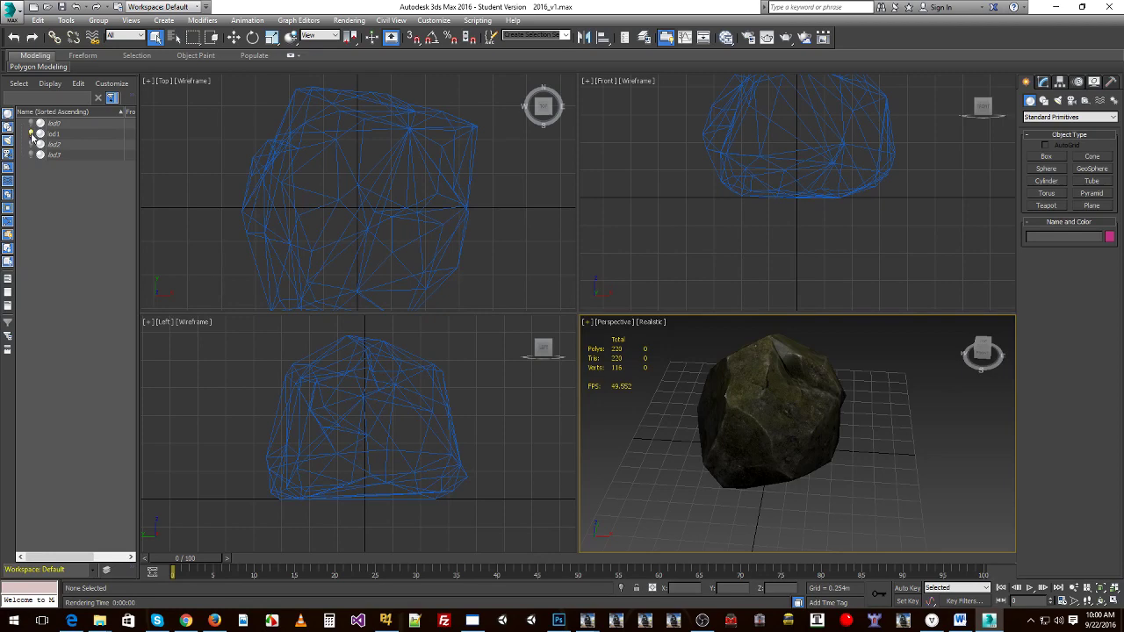
# Show lod2 in place of lod1, examine its polygon statistics, and toggle lod0's visibility to compare the two shapes.
pyautogui.click(32, 144)
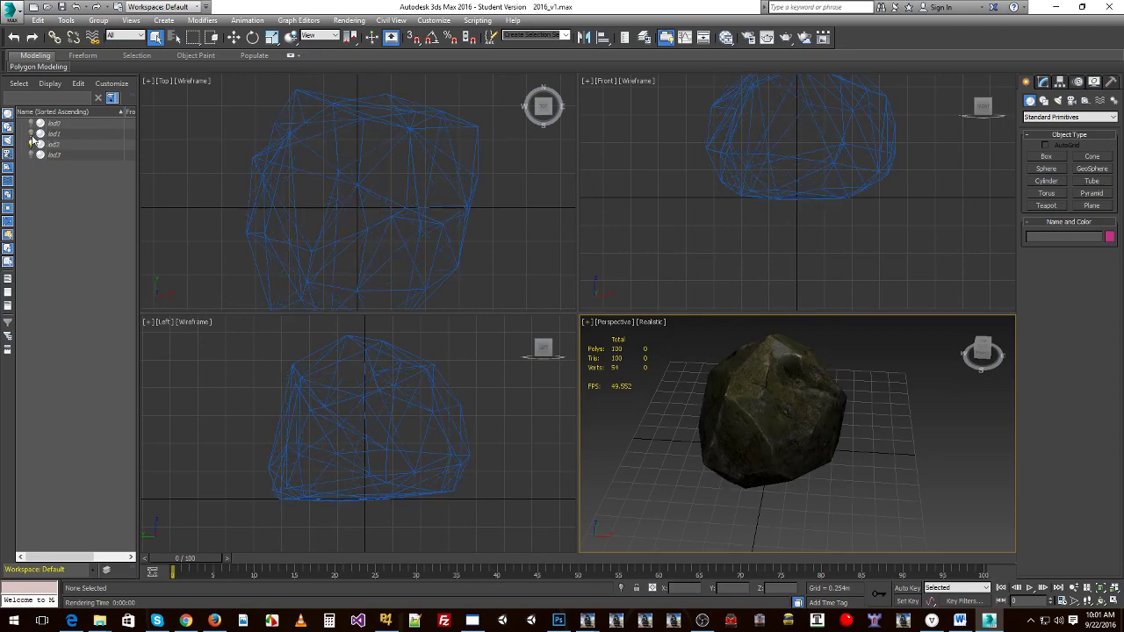
pyautogui.click(62, 146)
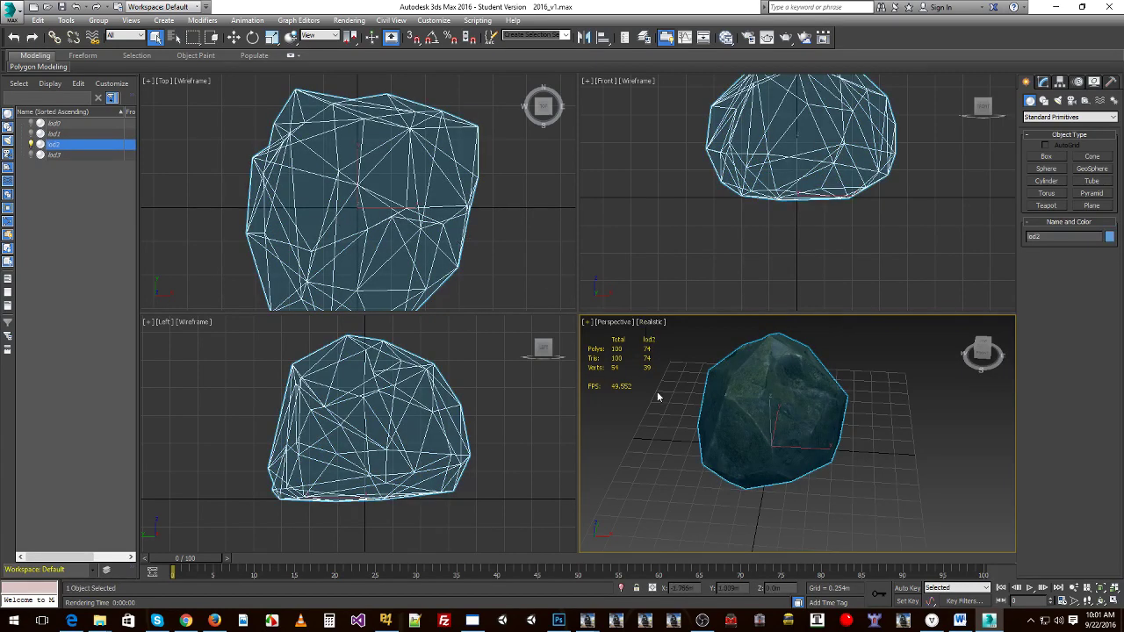
pyautogui.keyDown('alt'); pyautogui.moveTo(728, 372); pyautogui.dragTo(768, 381, button='middle'); pyautogui.keyUp('alt')
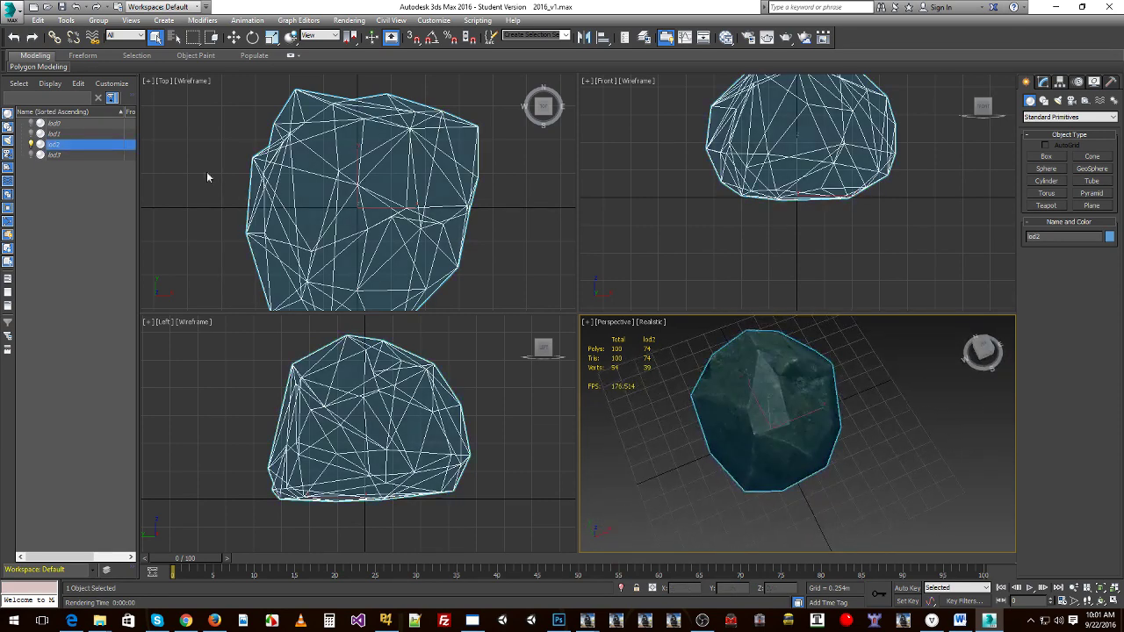
pyautogui.click(30, 124)
pyautogui.click(30, 124)
pyautogui.click(30, 124)
pyautogui.click(31, 125)
# Hide lod2, show lod3, and examine the lod3 rock from several sides, maximizing the perspective viewport.
pyautogui.click(31, 144)
pyautogui.click(32, 155)
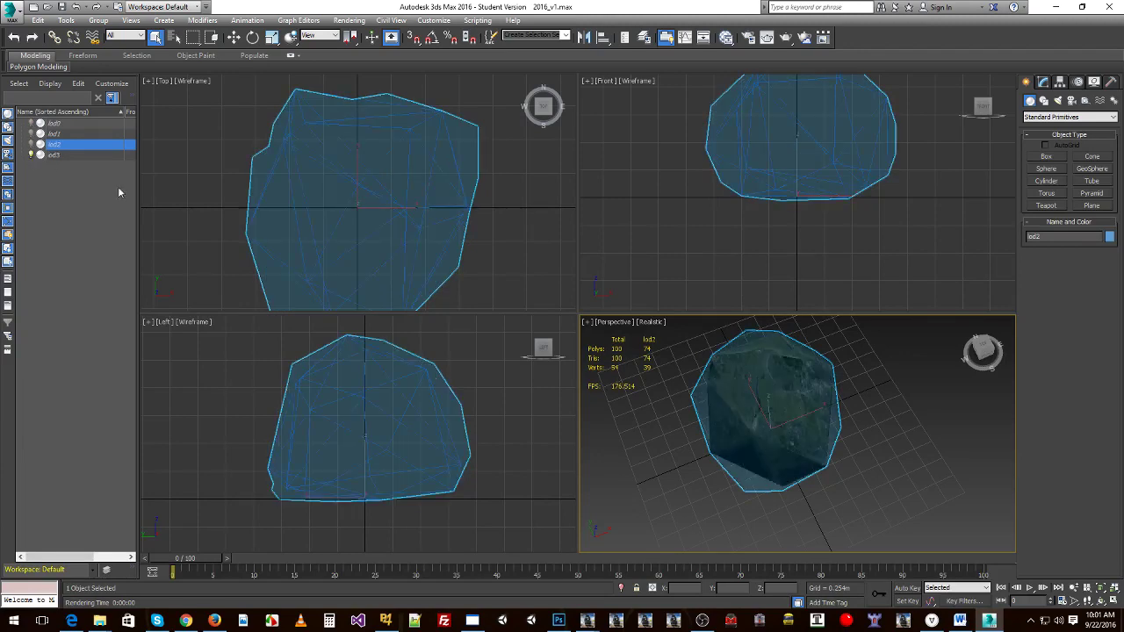
pyautogui.click(744, 412)
pyautogui.keyDown('alt'); pyautogui.moveTo(745, 412); pyautogui.dragTo(851, 378, button='middle'); pyautogui.keyUp('alt')
pyautogui.click(857, 414)
pyautogui.scroll(5, 778, 402)
pyautogui.scroll(-3, 775, 407)
pyautogui.scroll(-3, 839, 383)
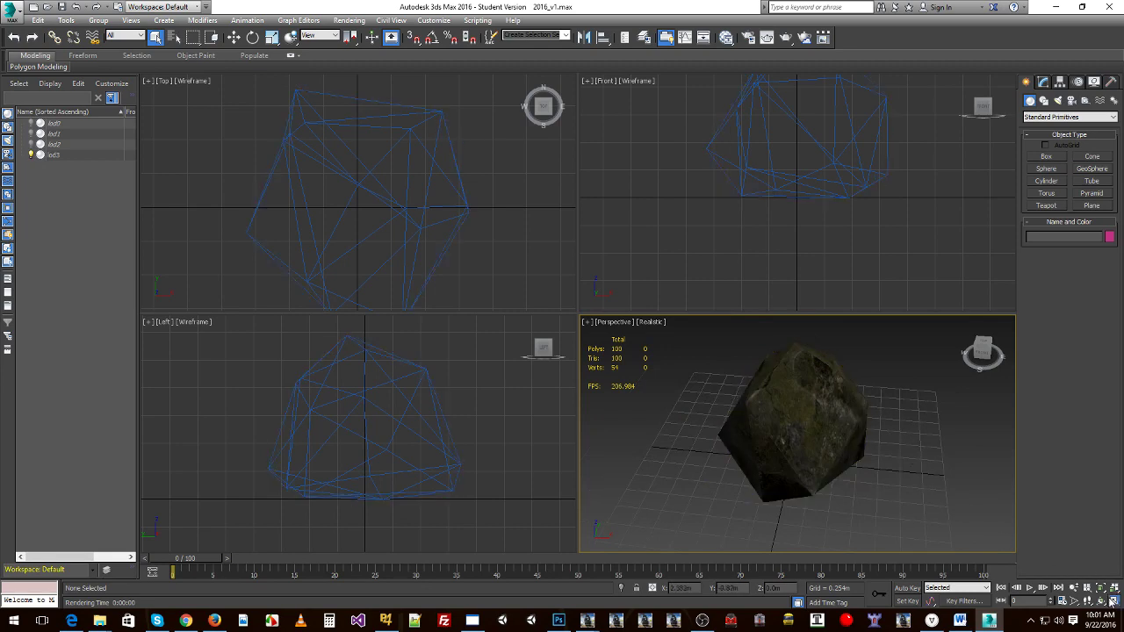
pyautogui.hotkey('alt', 'w')
pyautogui.keyDown('alt'); pyautogui.moveTo(642, 350); pyautogui.dragTo(410, 318, button='middle'); pyautogui.keyUp('alt')
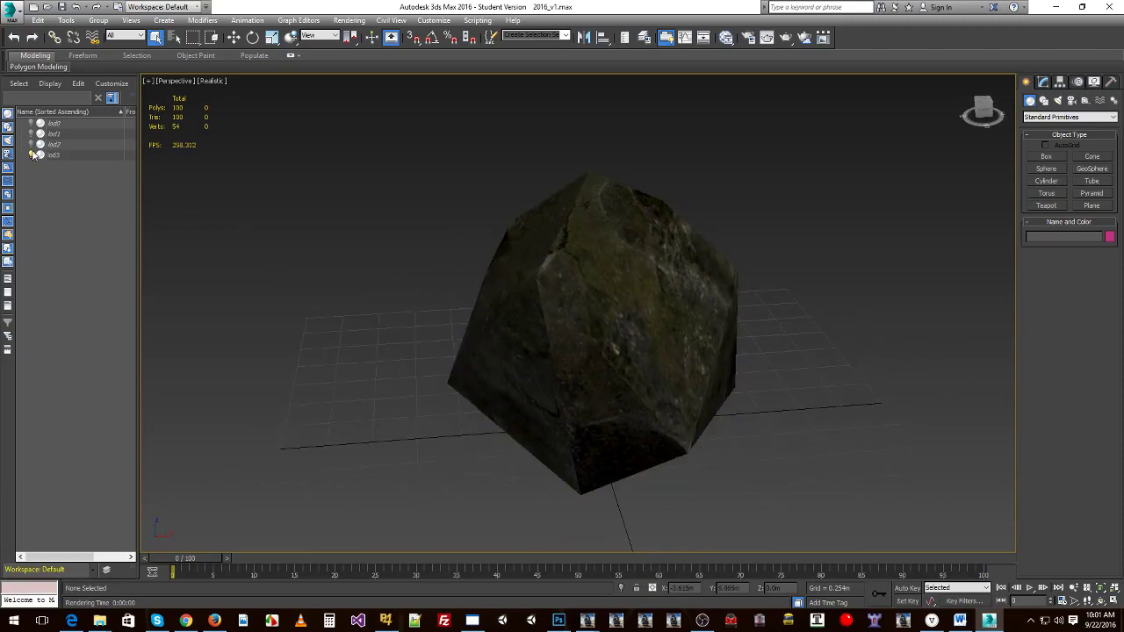
# Hide lod3, show lod0 again, and examine the full-detail rock in the maximized perspective view.
pyautogui.click(33, 154)
pyautogui.click(31, 123)
pyautogui.keyDown('alt'); pyautogui.moveTo(168, 201); pyautogui.dragTo(536, 245, button='middle'); pyautogui.keyUp('alt')
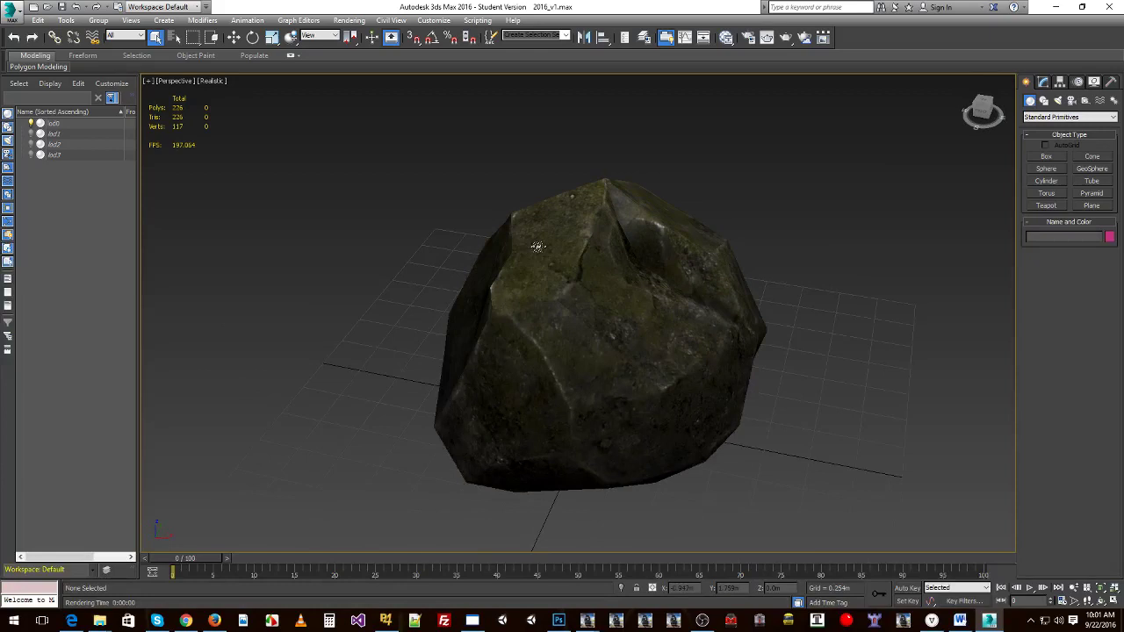
# Swap lod0 for lod1, check its polygon statistics, and examine how the rock looks from farther away.
pyautogui.click(32, 123)
pyautogui.click(32, 134)
pyautogui.click(54, 134)
pyautogui.scroll(-2, 493, 269)
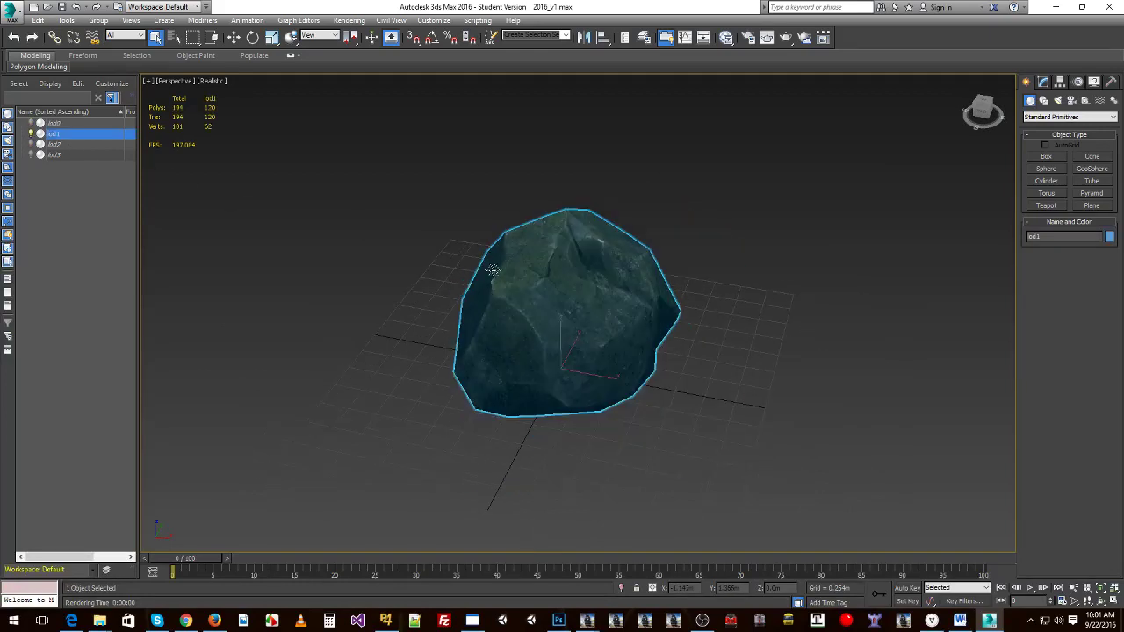
pyautogui.scroll(-3, 493, 269)
pyautogui.click(547, 271)
pyautogui.keyDown('alt'); pyautogui.moveTo(547, 272); pyautogui.dragTo(517, 297, button='middle'); pyautogui.keyUp('alt')
pyautogui.scroll(3, 593, 284)
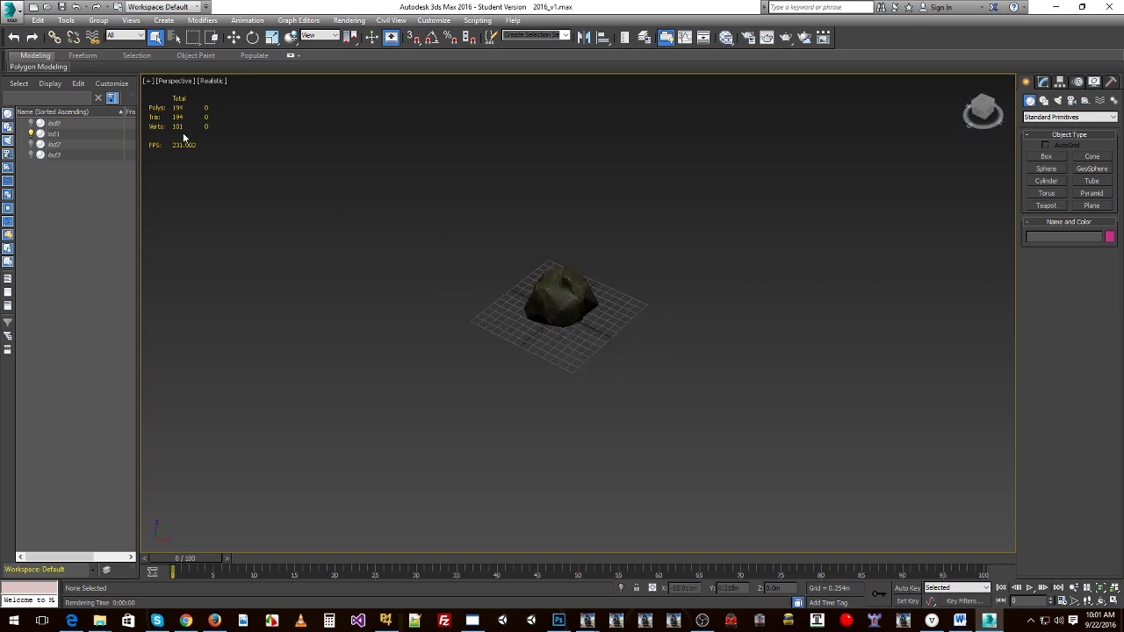
# Swap lod1 for lod2, check its polygon statistics, and examine the rock from a much greater distance.
pyautogui.click(31, 134)
pyautogui.click(30, 144)
pyautogui.click(54, 144)
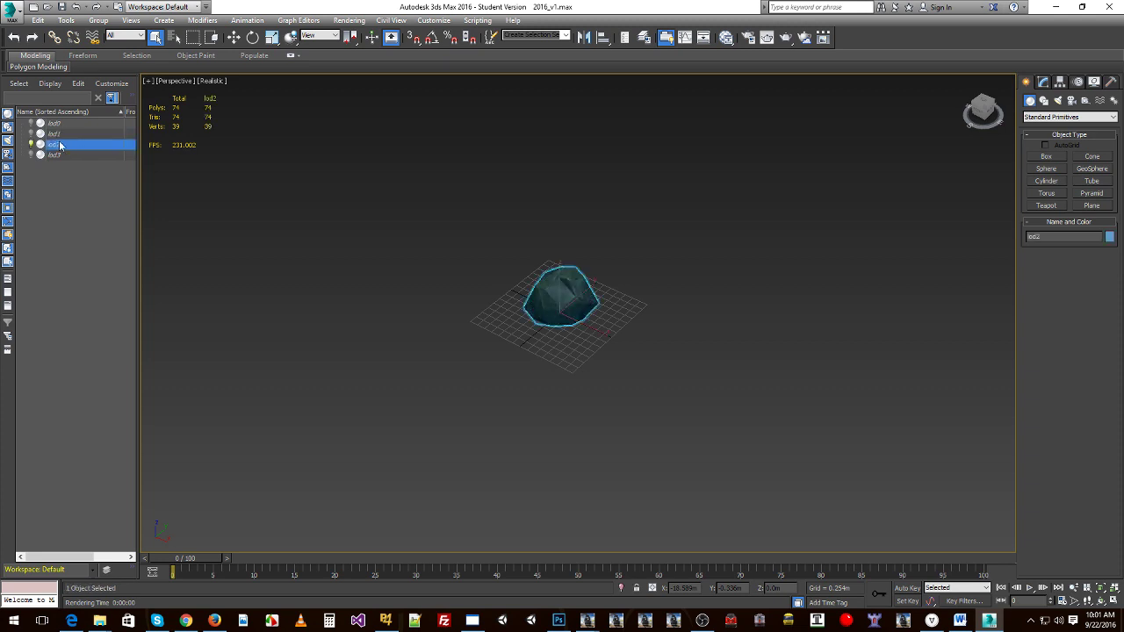
pyautogui.keyDown('alt'); pyautogui.moveTo(559, 270); pyautogui.dragTo(584, 279, button='middle'); pyautogui.keyUp('alt')
pyautogui.click(604, 250)
pyautogui.scroll(-6, 609, 271)
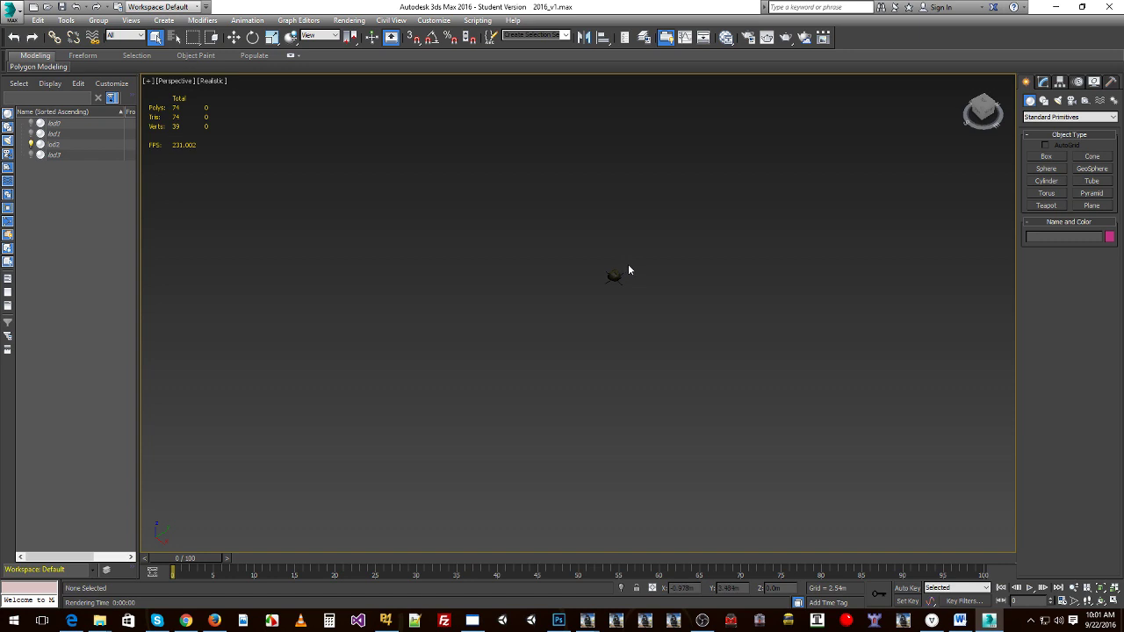
pyautogui.moveTo(652, 268)
pyautogui.keyDown('alt'); pyautogui.mouseDown(button='middle')
pyautogui.moveTo(600, 271)
pyautogui.moveTo(688, 271)
pyautogui.moveTo(633, 275)
pyautogui.mouseUp(button='middle'); pyautogui.keyUp('alt')
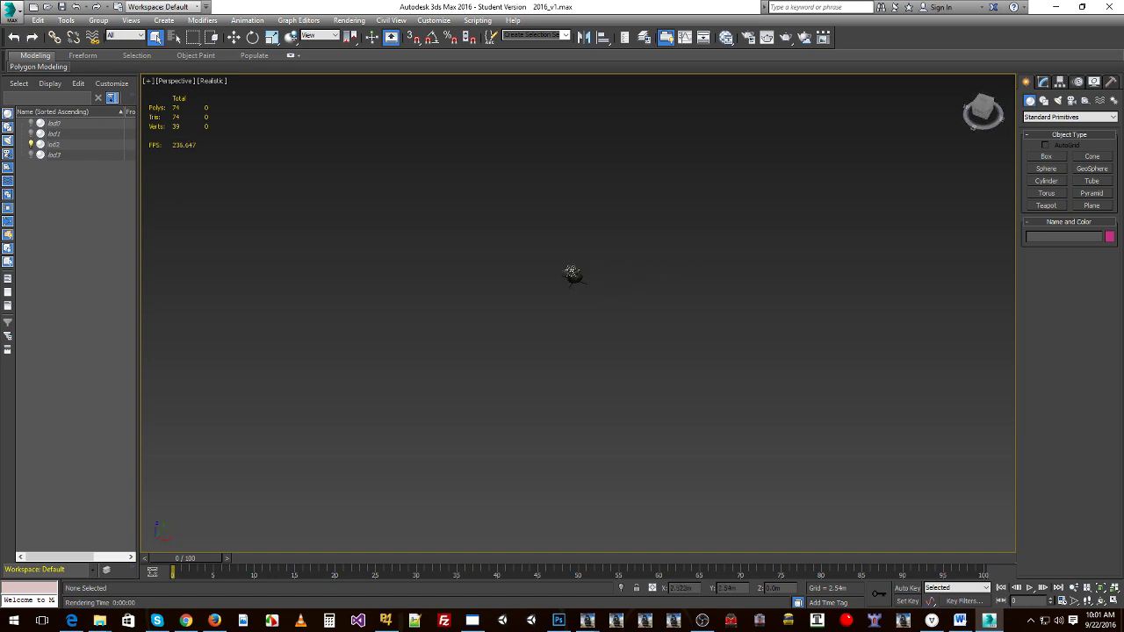
# Hide lod2, show lod3, and examine it at the farthest viewing distance, dismissing the chat notification.
pyautogui.click(31, 144)
pyautogui.click(31, 154)
pyautogui.click(58, 156)
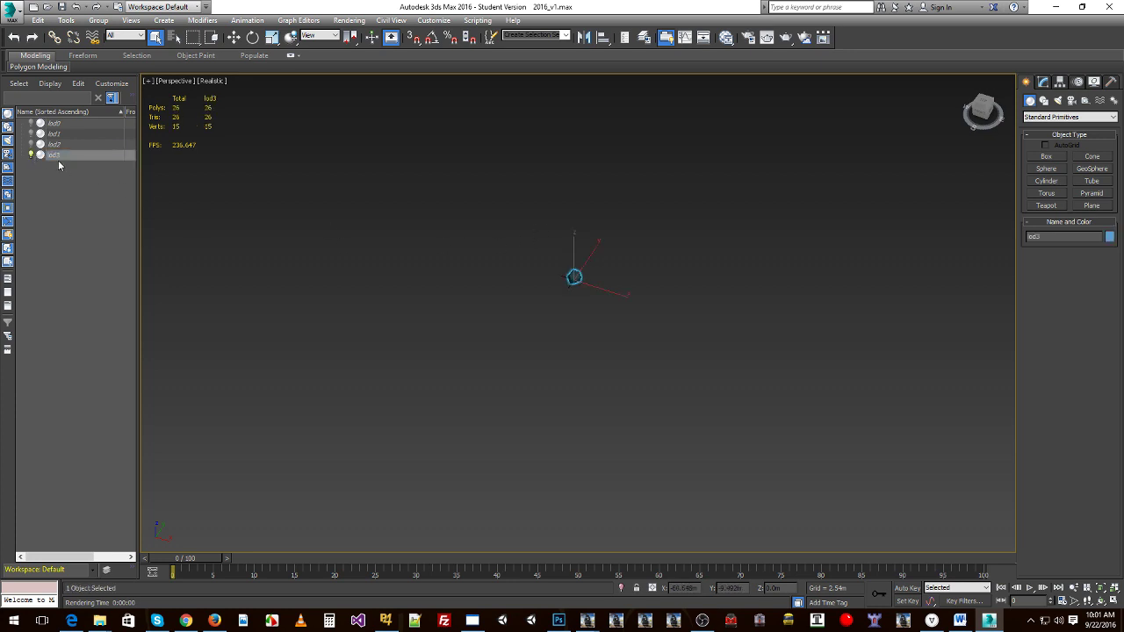
pyautogui.moveTo(615, 256); pyautogui.dragTo(613, 286, button='middle')
pyautogui.scroll(2, 608, 289)
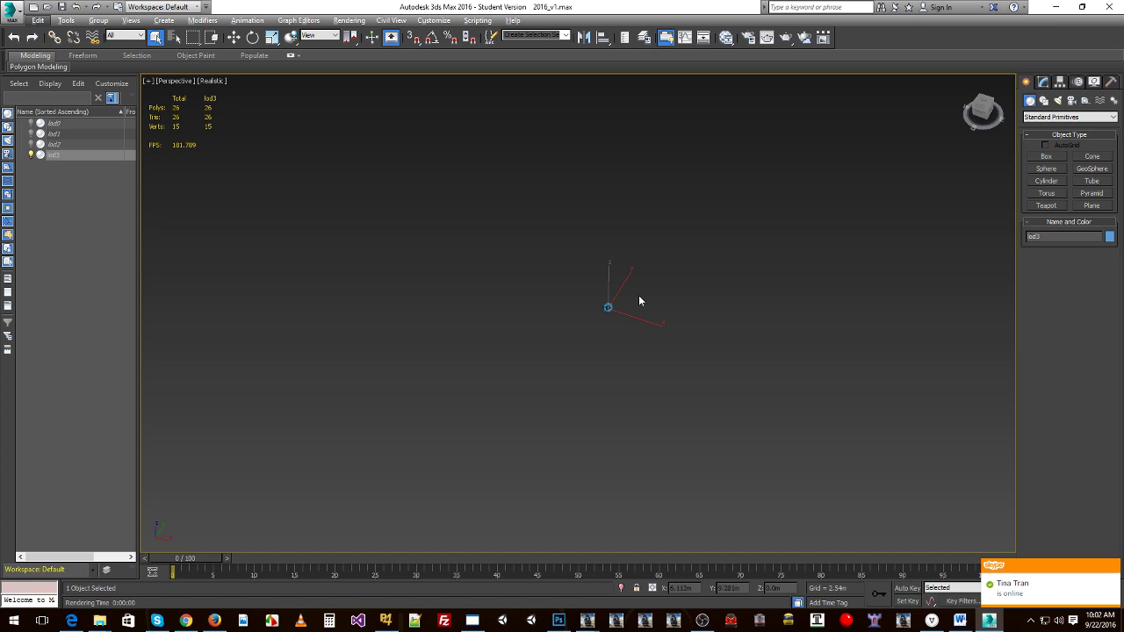
pyautogui.click(643, 320)
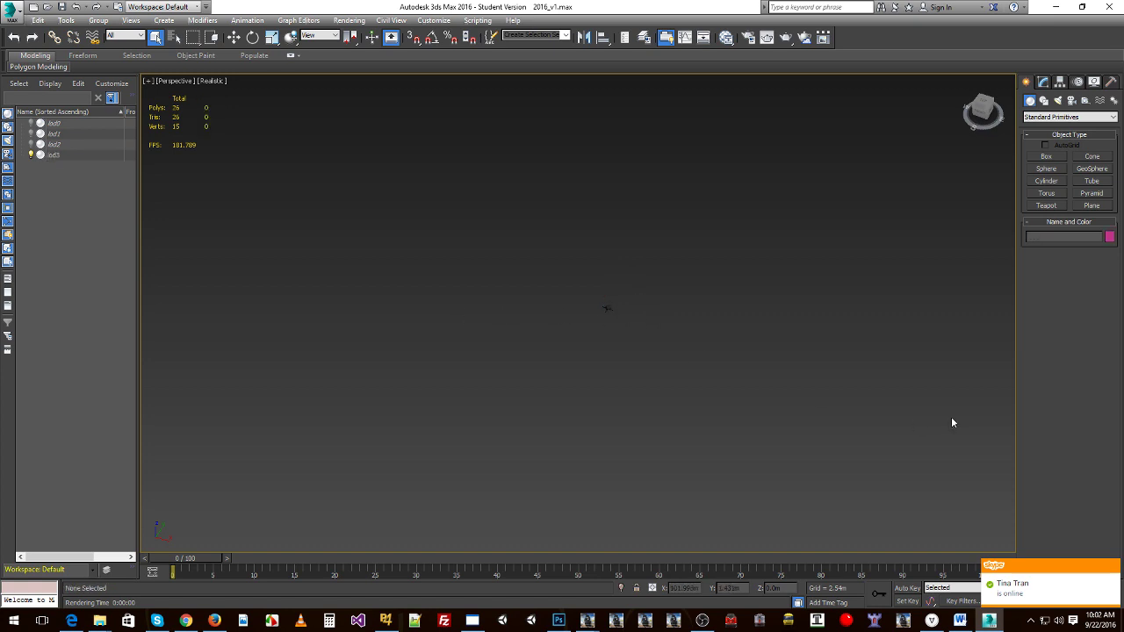
pyautogui.click(1112, 568)
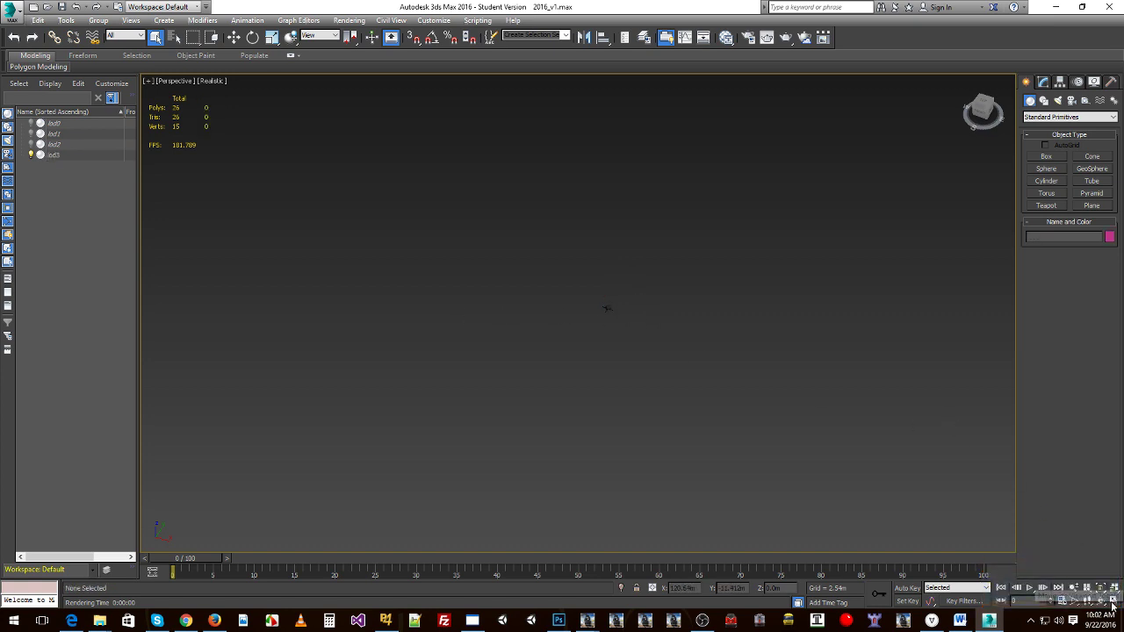
# Restore the four-viewport layout, frame the lod3 rock in the perspective view, and examine it up close.
pyautogui.hotkey('alt', 'w')
pyautogui.keyDown('alt'); pyautogui.moveTo(809, 443); pyautogui.dragTo(785, 441, button='middle'); pyautogui.keyUp('alt')
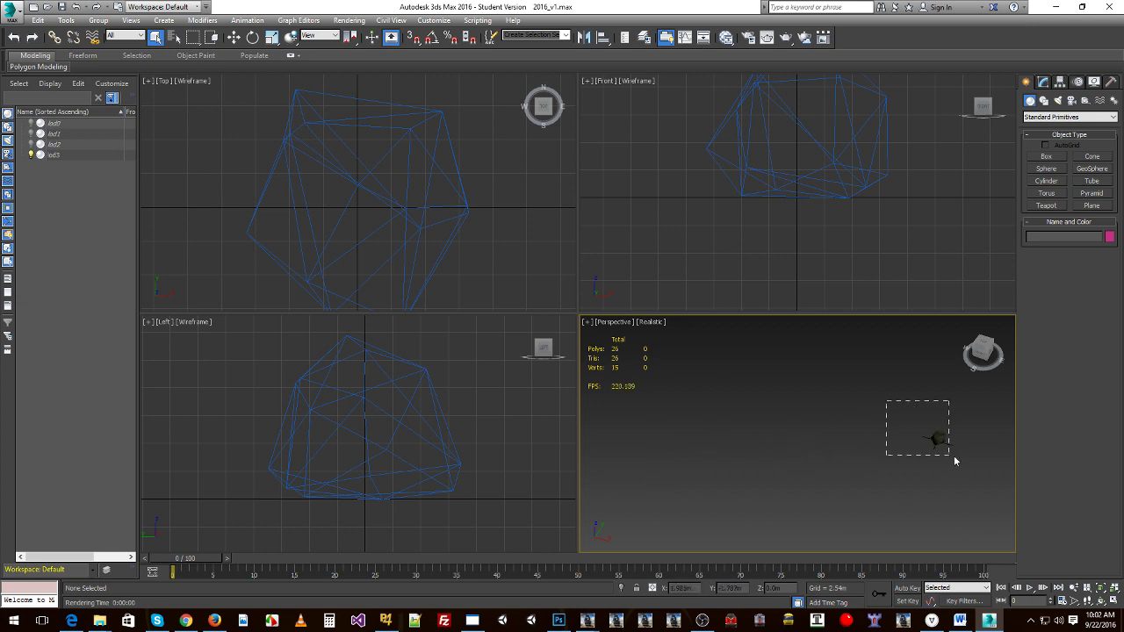
pyautogui.moveTo(954, 458); pyautogui.dragTo(959, 462)
pyautogui.click(1099, 589)
pyautogui.click(868, 436)
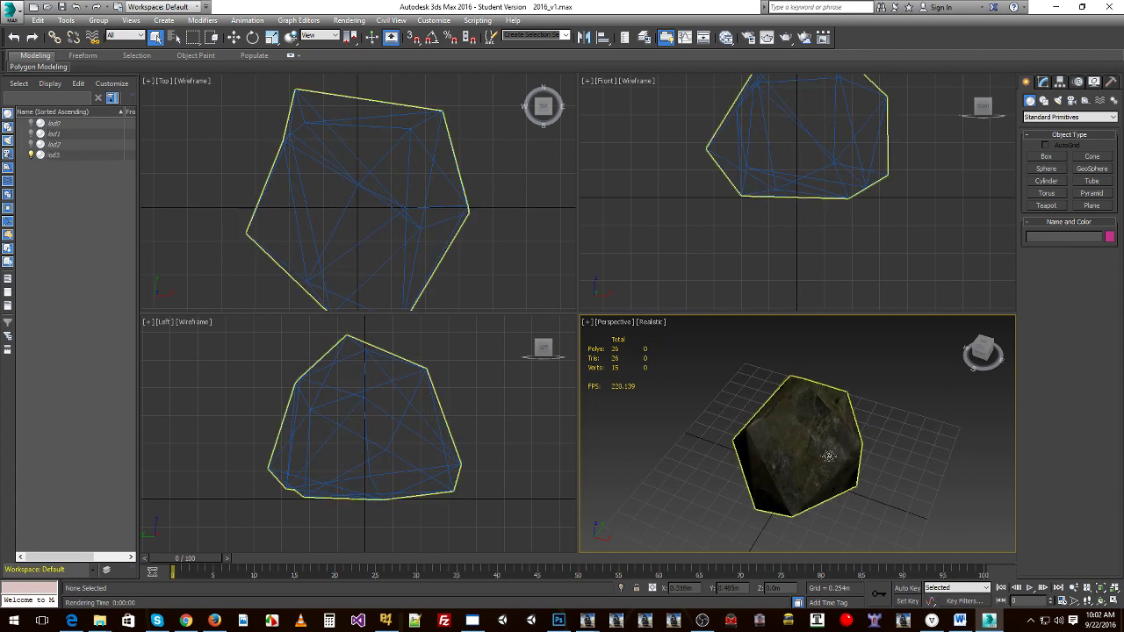
pyautogui.keyDown('alt'); pyautogui.moveTo(828, 456); pyautogui.dragTo(759, 416, button='middle'); pyautogui.keyUp('alt')
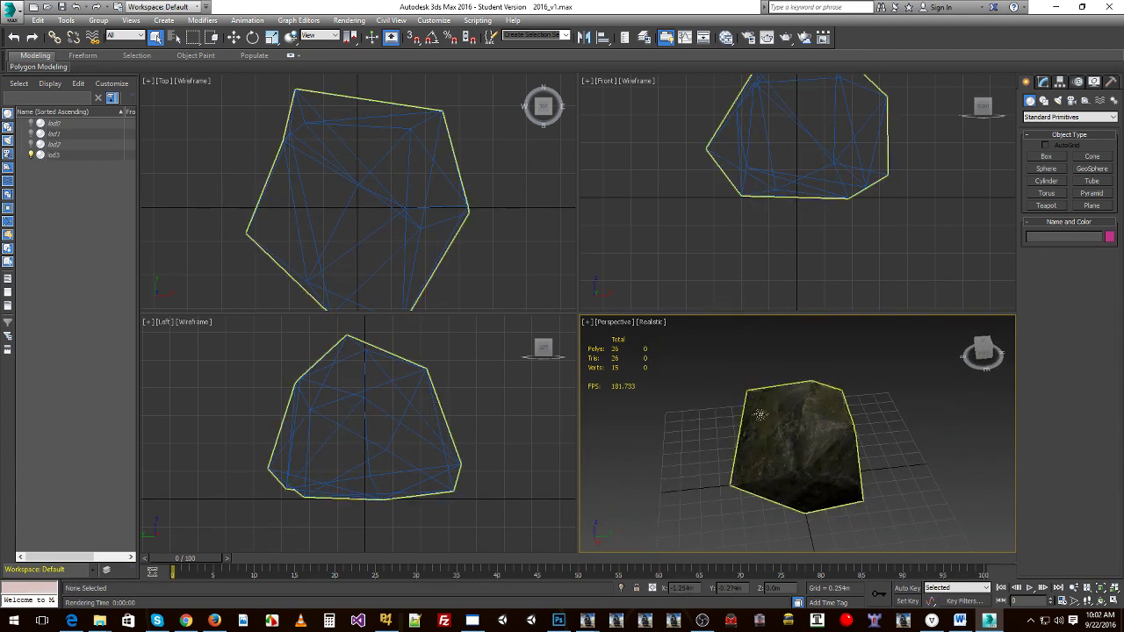
# Hide lod3, show lod0, and examine the full-detail rock from another angle in the perspective view.
pyautogui.click(31, 155)
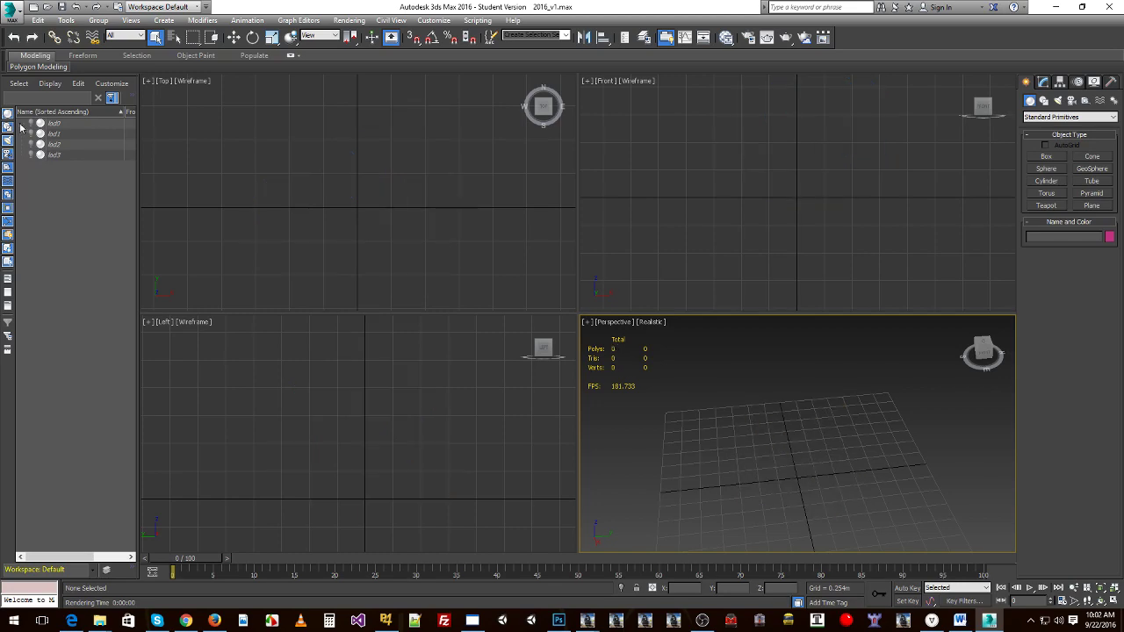
pyautogui.click(31, 123)
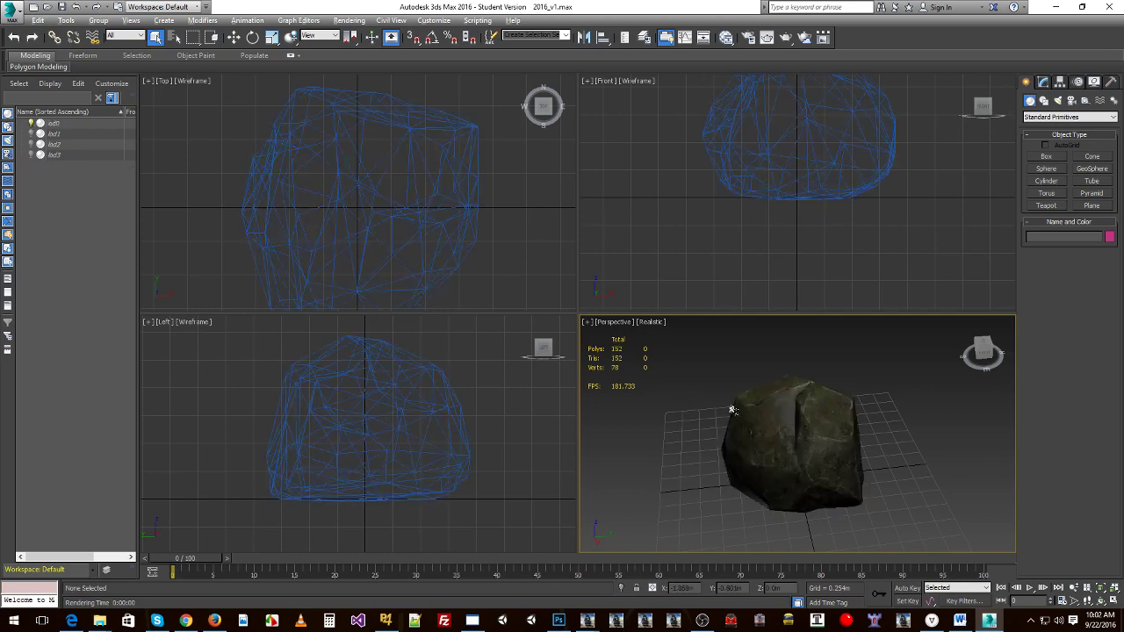
pyautogui.keyDown('alt'); pyautogui.moveTo(734, 410); pyautogui.dragTo(869, 404, button='middle'); pyautogui.keyUp('alt')
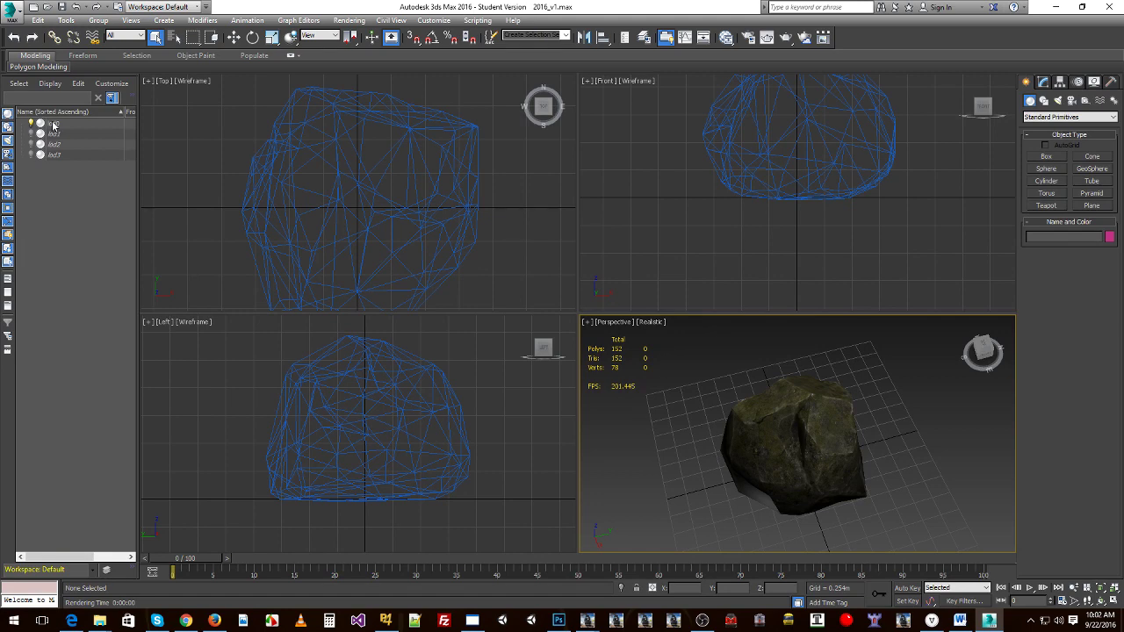
# Clone lod0 as an independent copy named lod1_tmp and hide the original lod0.
pyautogui.click(53, 124)
pyautogui.rightClick(121, 124)
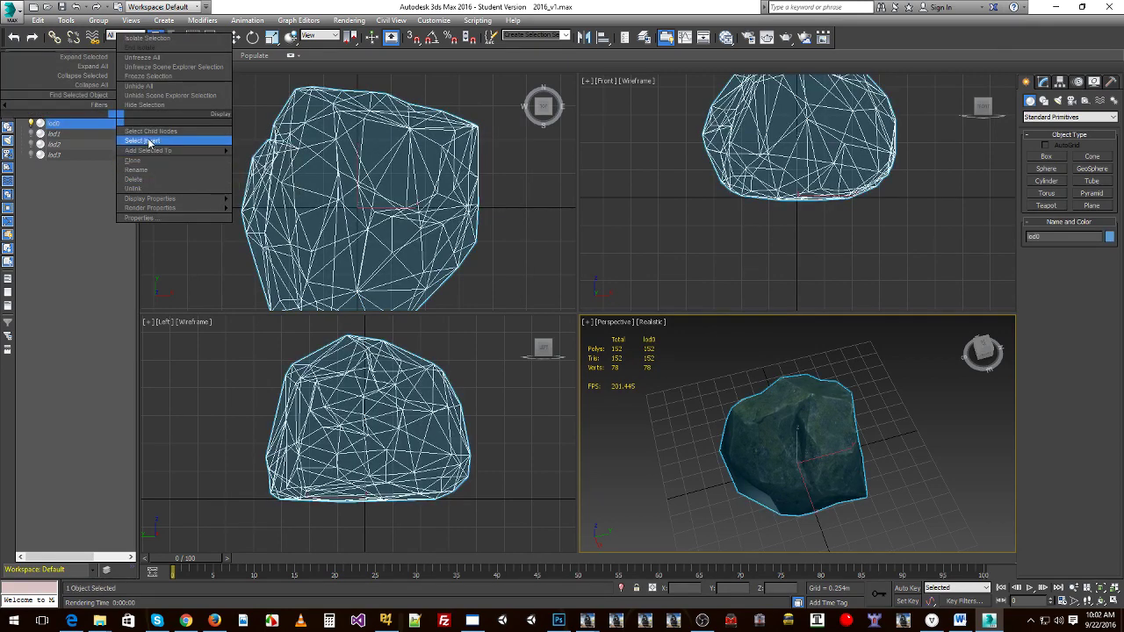
pyautogui.click(134, 161)
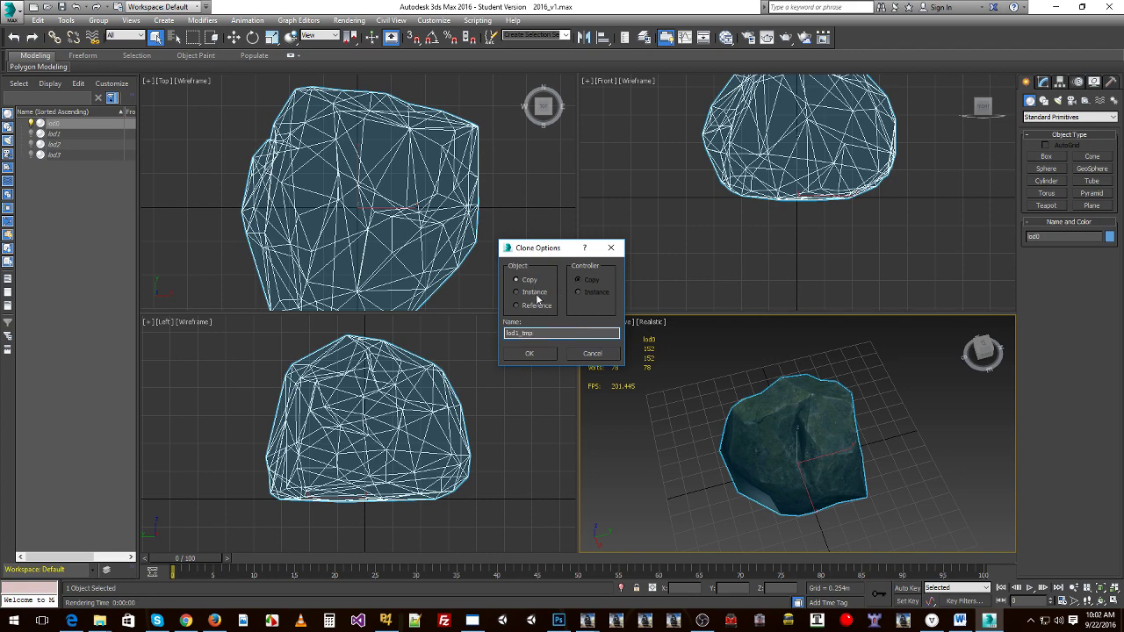
pyautogui.click(529, 353)
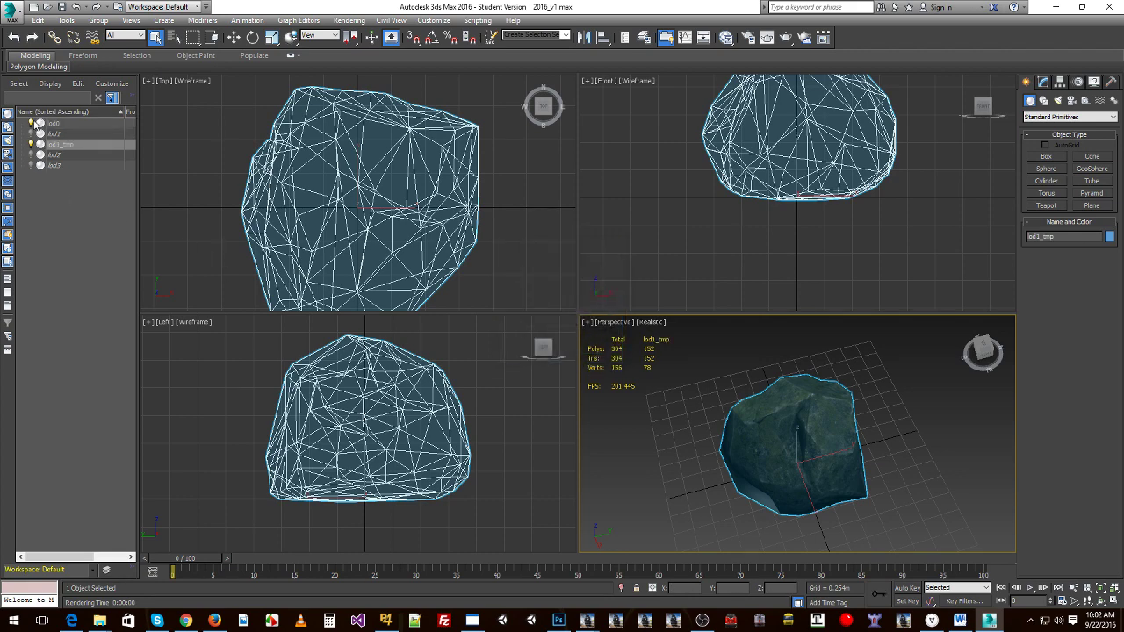
pyautogui.click(38, 123)
# Examine the lod1_tmp rock in the perspective view from several angles and at near and far viewing distances.
pyautogui.keyDown('alt'); pyautogui.moveTo(714, 384); pyautogui.dragTo(860, 381, button='middle'); pyautogui.keyUp('alt')
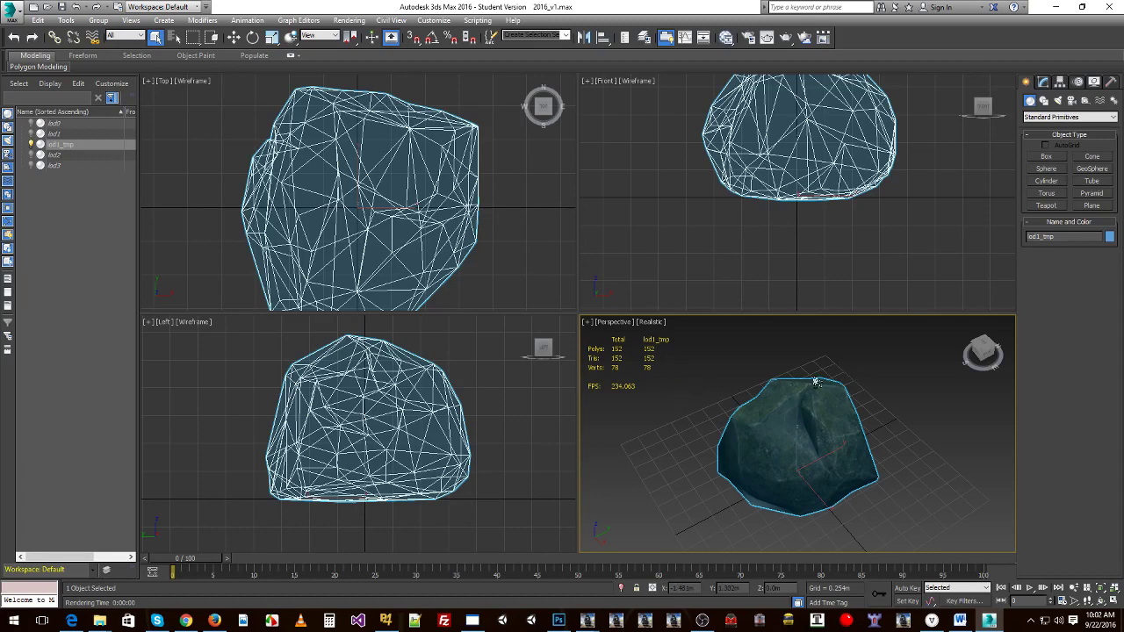
pyautogui.keyDown('alt'); pyautogui.moveTo(816, 382); pyautogui.dragTo(869, 373, button='middle'); pyautogui.keyUp('alt')
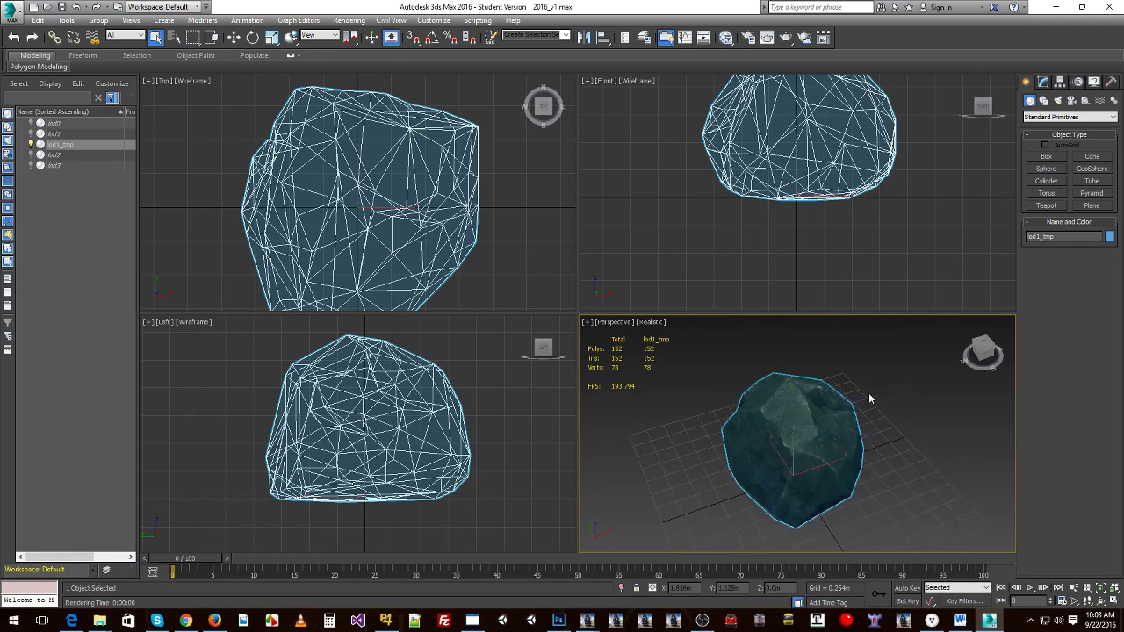
pyautogui.keyDown('alt'); pyautogui.moveTo(867, 394); pyautogui.dragTo(663, 369, button='middle'); pyautogui.keyUp('alt')
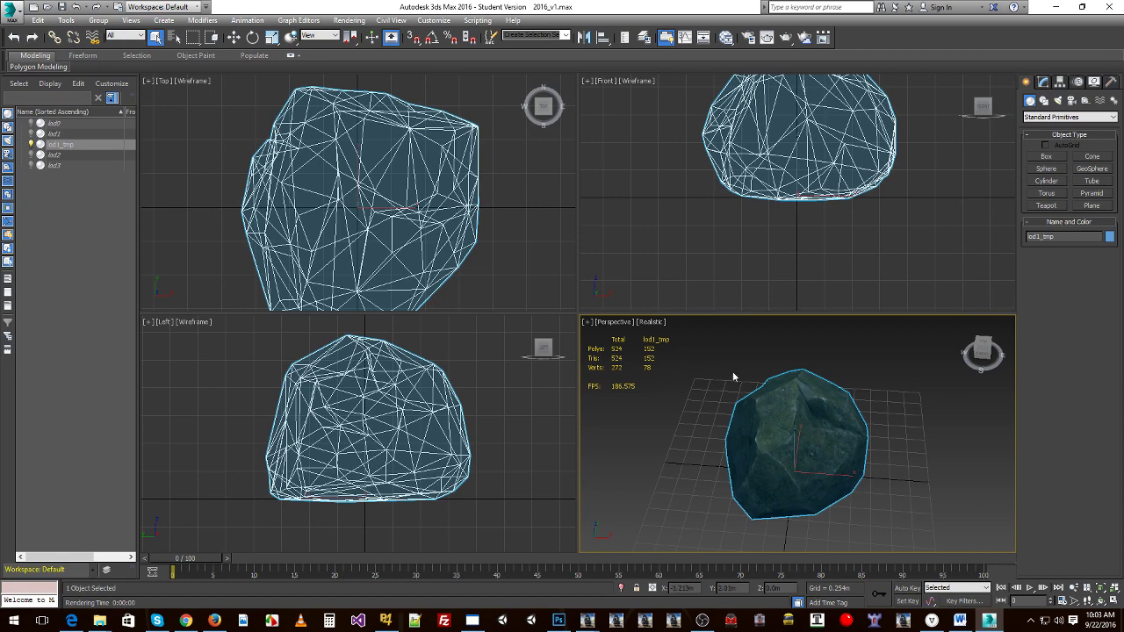
pyautogui.scroll(-15, 732, 377)
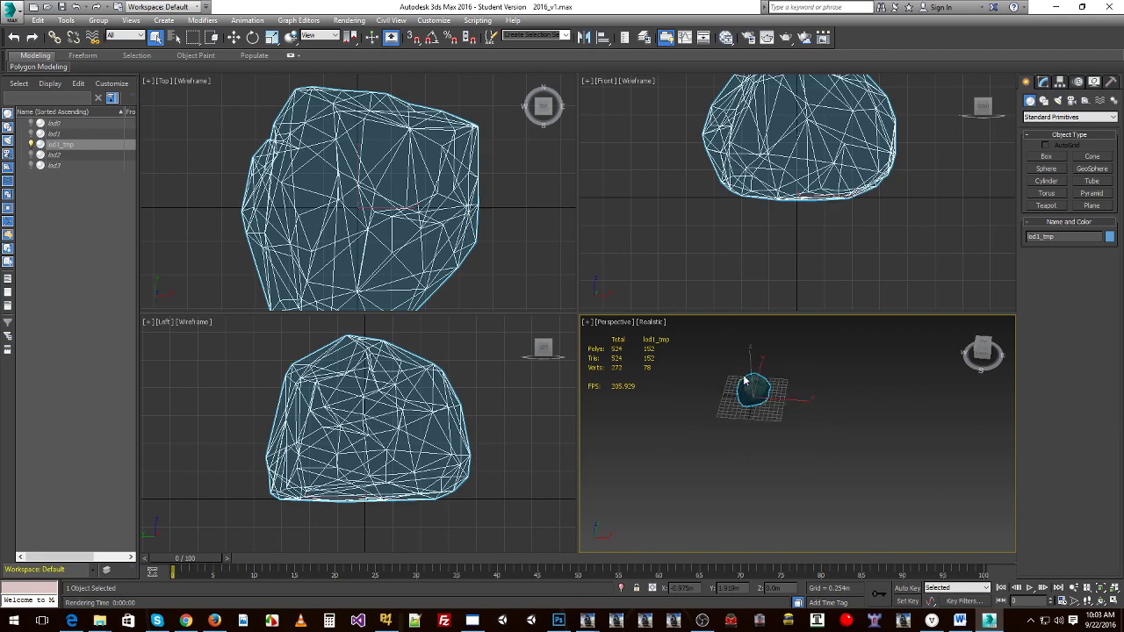
pyautogui.scroll(-1, 781, 378)
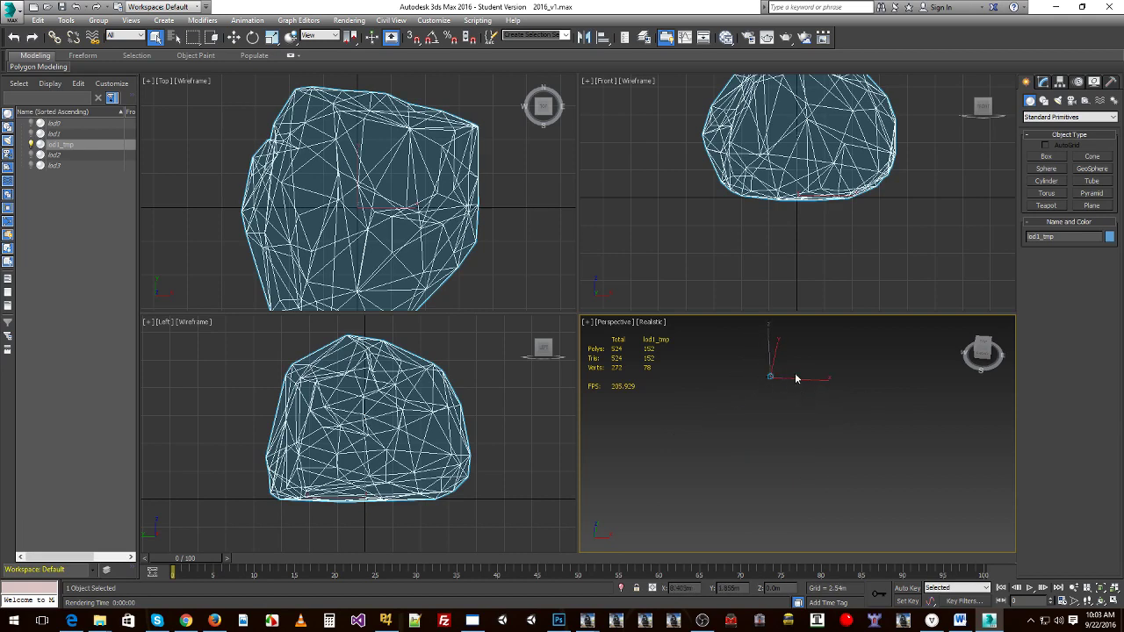
pyautogui.moveTo(802, 394); pyautogui.dragTo(828, 418, button='middle')
pyautogui.scroll(-6, 827, 408)
pyautogui.scroll(2, 825, 428)
pyautogui.moveTo(799, 411); pyautogui.dragTo(878, 452, button='middle')
pyautogui.scroll(2, 872, 455)
pyautogui.scroll(2, 879, 453)
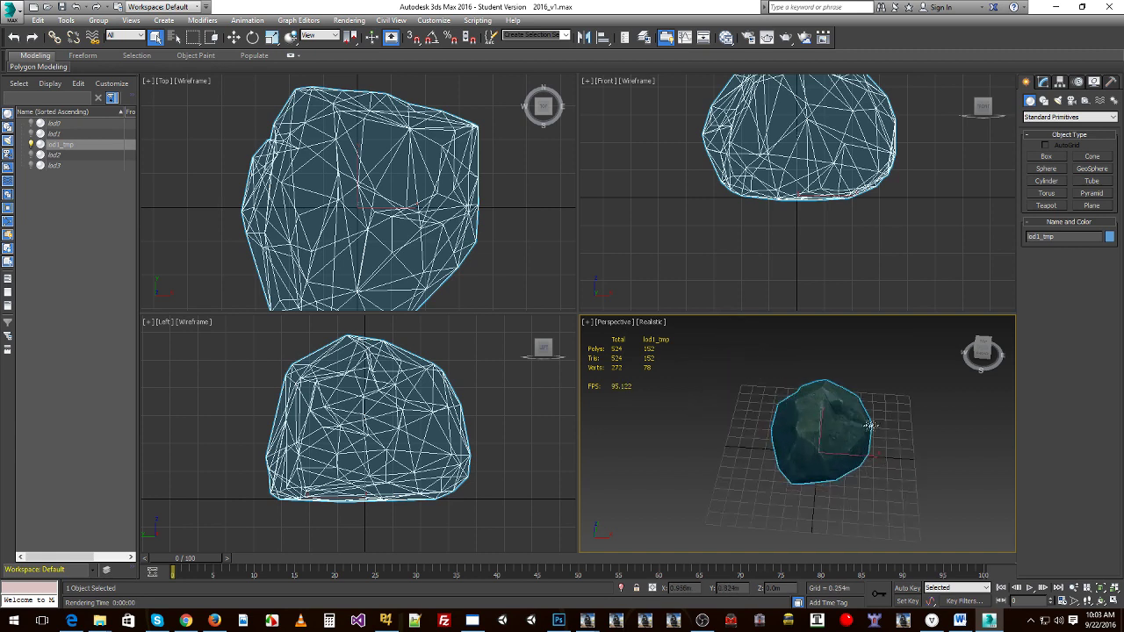
pyautogui.scroll(2, 868, 425)
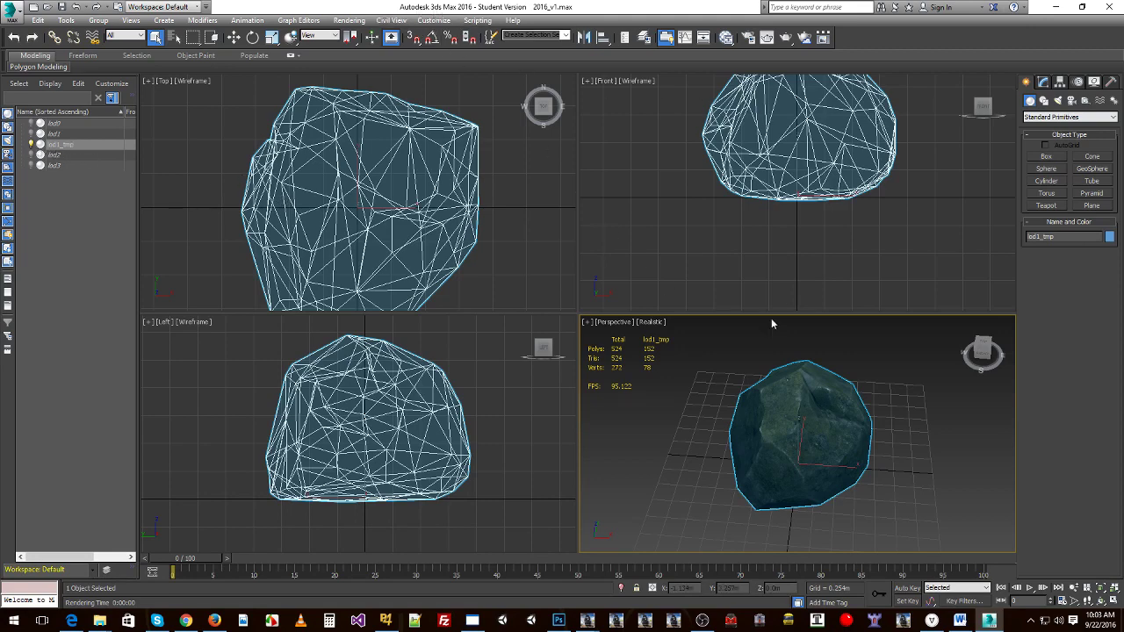
# Add a ProOptimizer modifier to lod1_tmp with Keep Textures and Keep UV Boundaries enabled.
pyautogui.click(1043, 82)
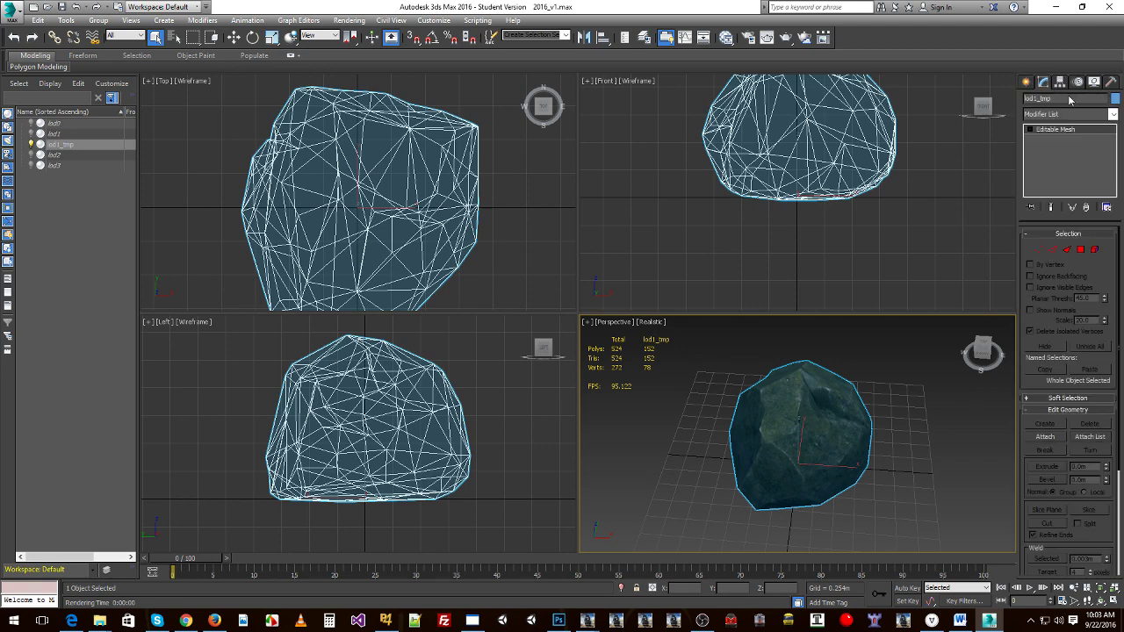
pyautogui.click(1113, 115)
pyautogui.scroll(-10, 1114, 359)
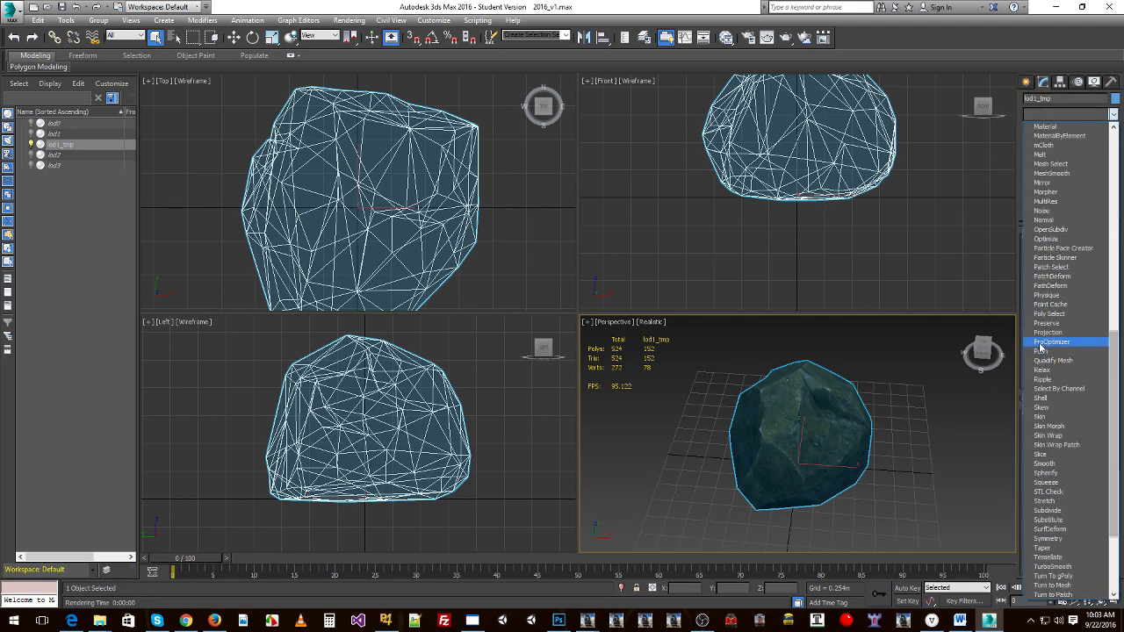
pyautogui.click(1042, 342)
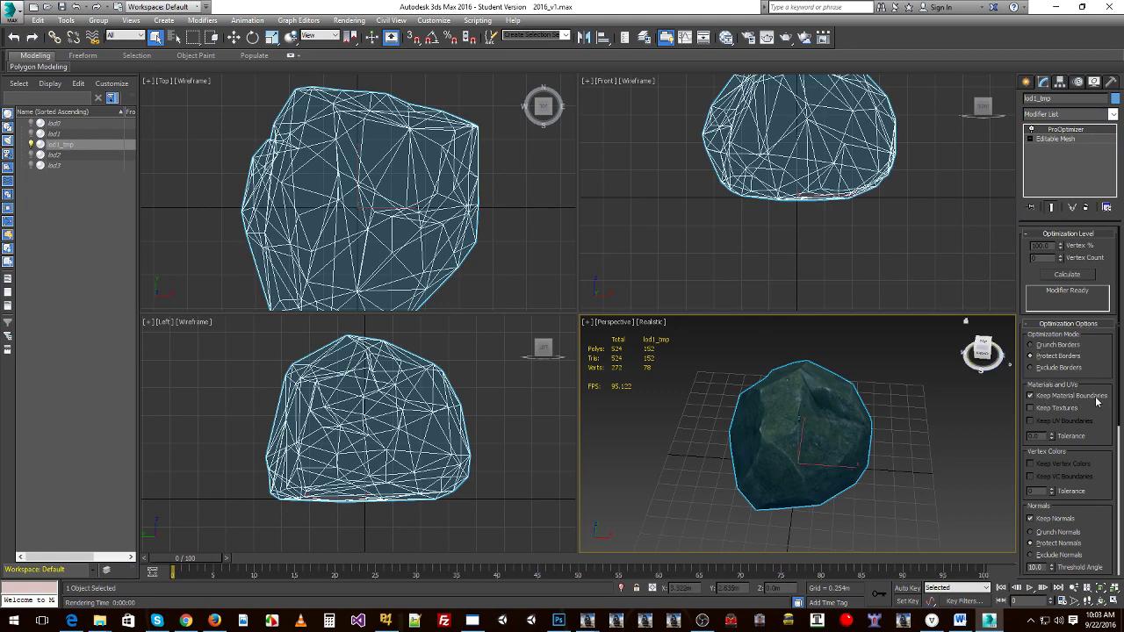
pyautogui.click(1032, 409)
pyautogui.click(1032, 425)
# Calculate the optimization of lod1_tmp, set its Vertex % to 50, and examine the reduced rock.
pyautogui.keyDown('alt'); pyautogui.moveTo(944, 408); pyautogui.dragTo(871, 405, button='middle'); pyautogui.keyUp('alt')
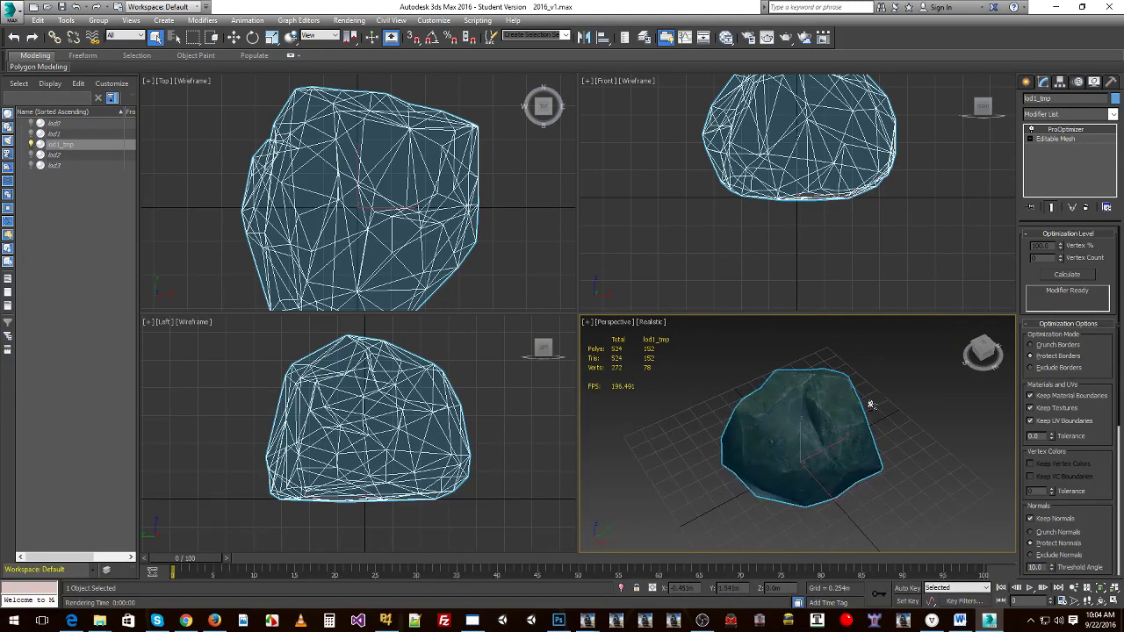
pyautogui.click(1065, 275)
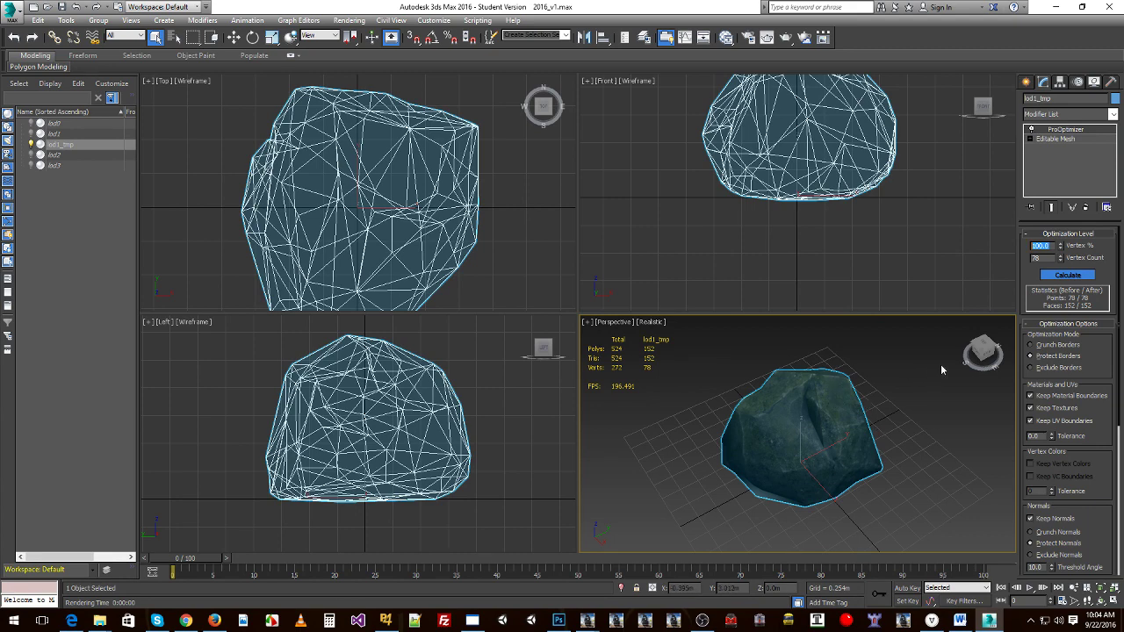
pyautogui.write('50')
pyautogui.press('Return')
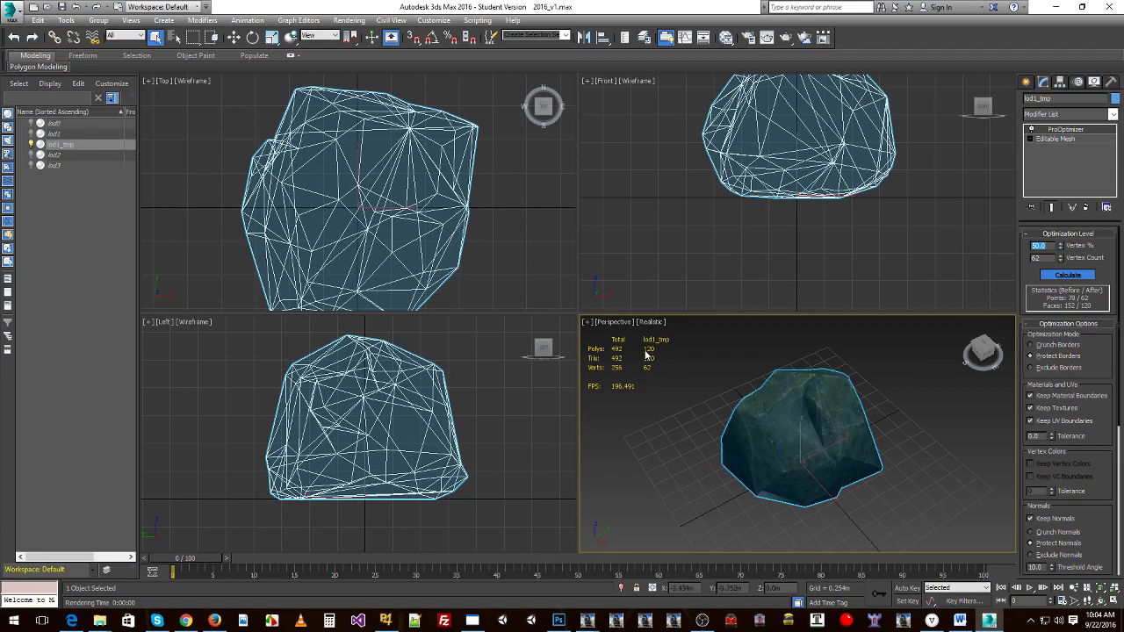
pyautogui.keyDown('alt'); pyautogui.moveTo(696, 388); pyautogui.dragTo(838, 409, button='middle'); pyautogui.keyUp('alt')
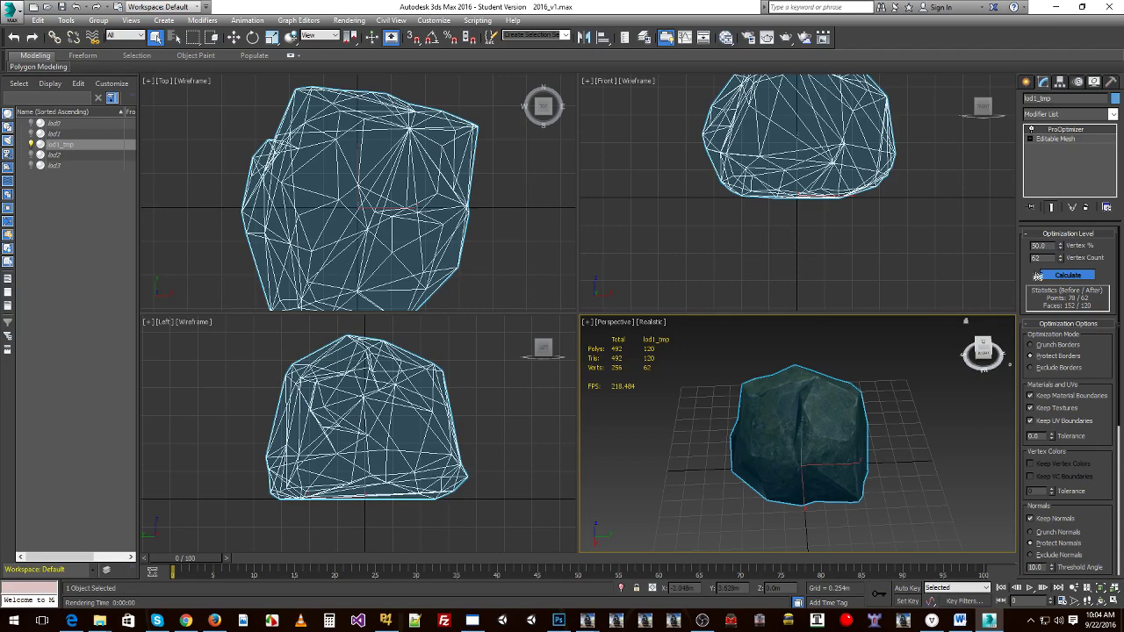
# Clone the hidden lod0 as a copy named lod2_tmp, then hide lod1_tmp and show lod2_tmp.
pyautogui.click(55, 123)
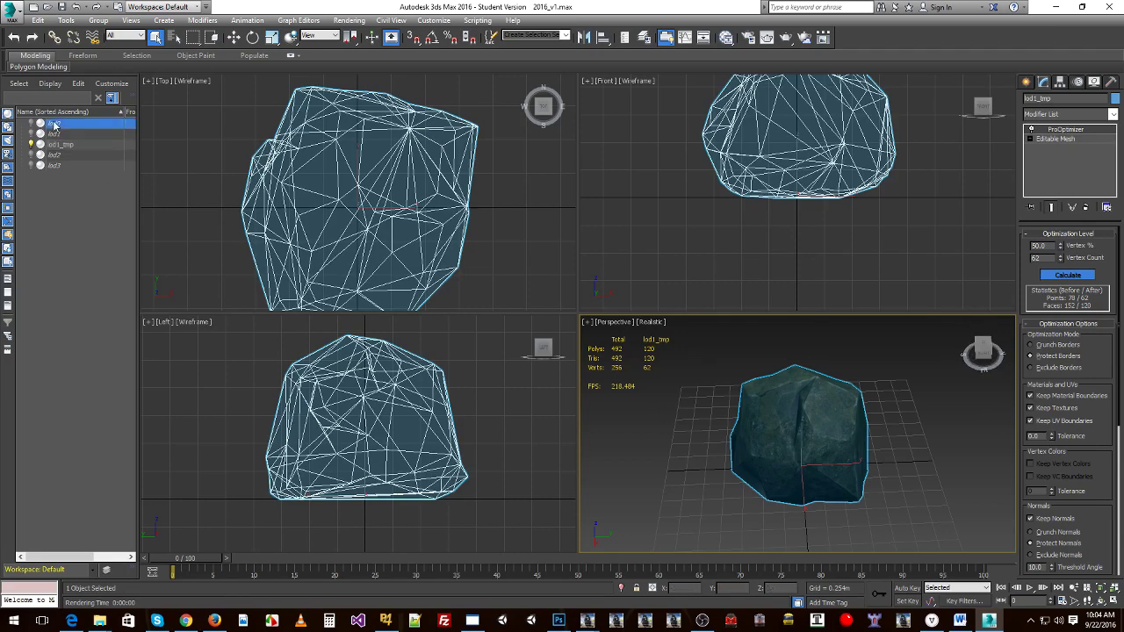
pyautogui.rightClick(121, 129)
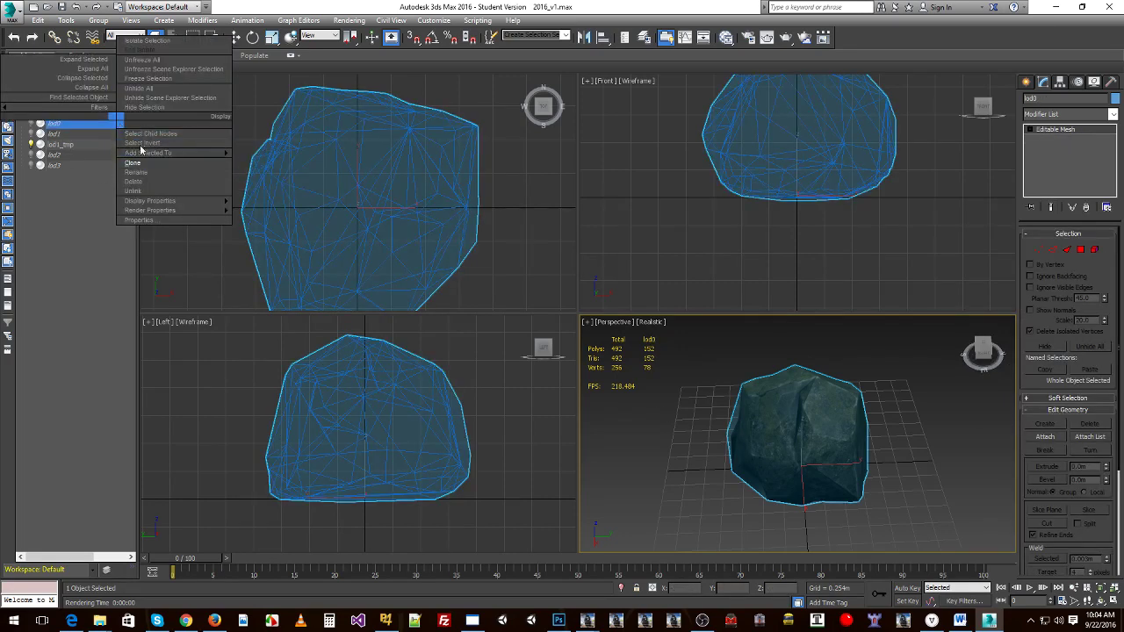
pyautogui.click(133, 162)
pyautogui.doubleClick(555, 334)
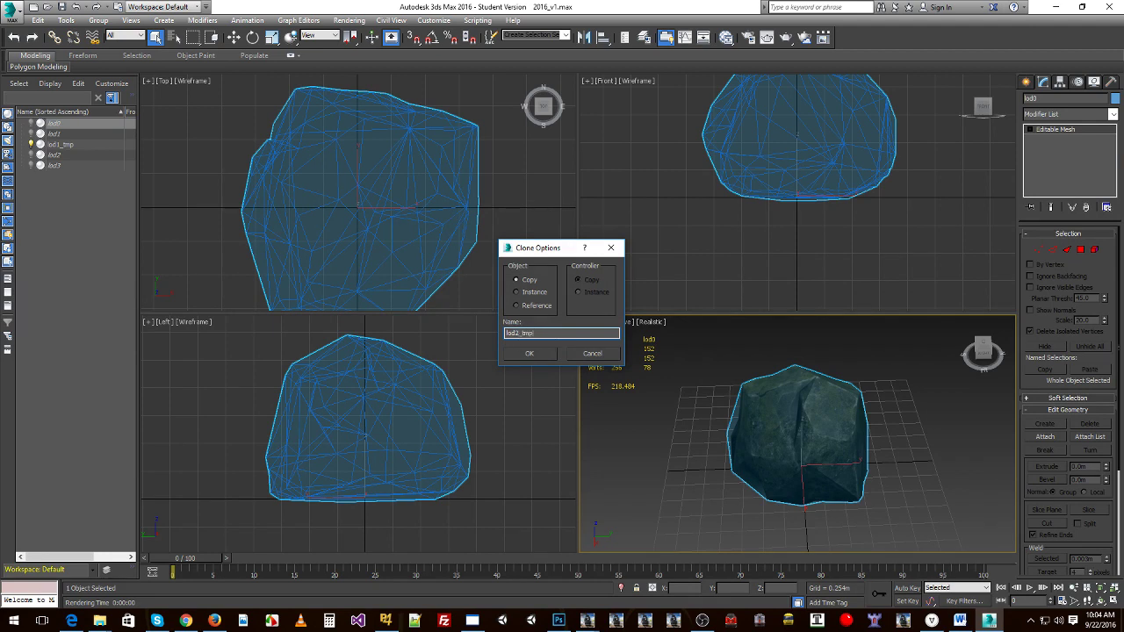
pyautogui.press('Return')
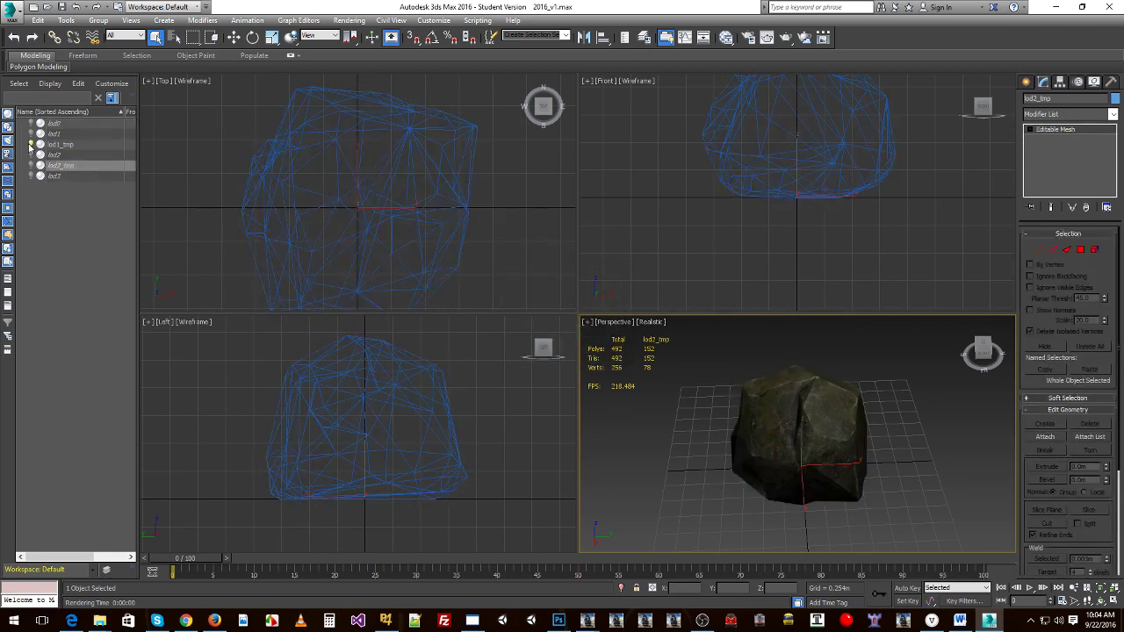
pyautogui.click(31, 146)
pyautogui.click(31, 166)
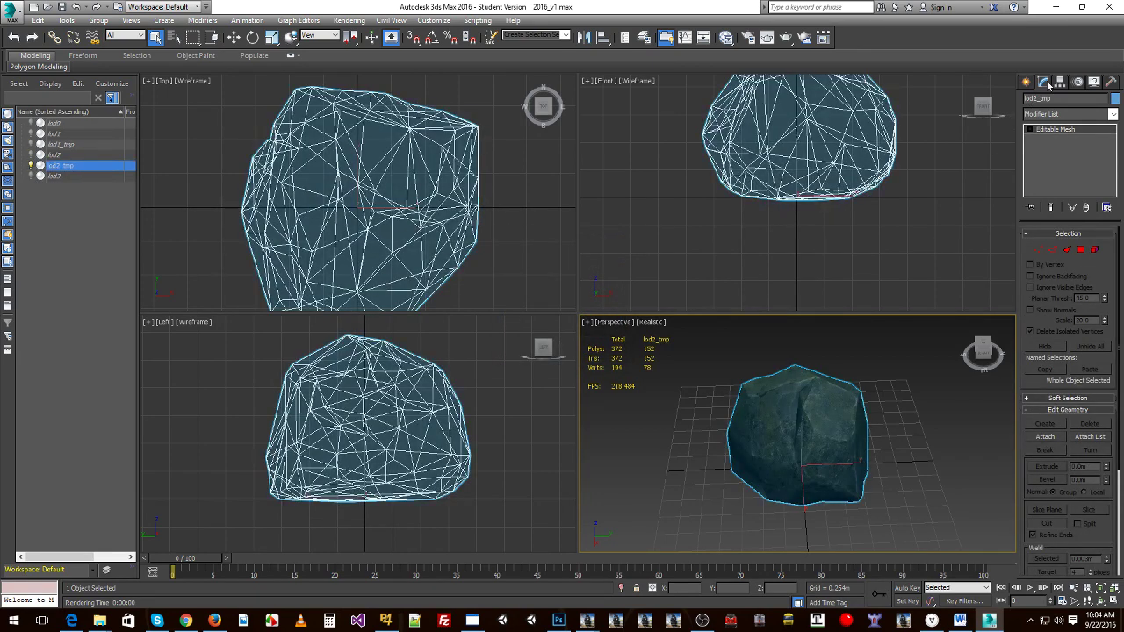
# Add a ProOptimizer modifier to lod2_tmp with Keep Textures enabled and Keep UV Boundaries disabled.
pyautogui.click(1112, 114)
pyautogui.moveTo(1113, 534); pyautogui.dragTo(1115, 375)
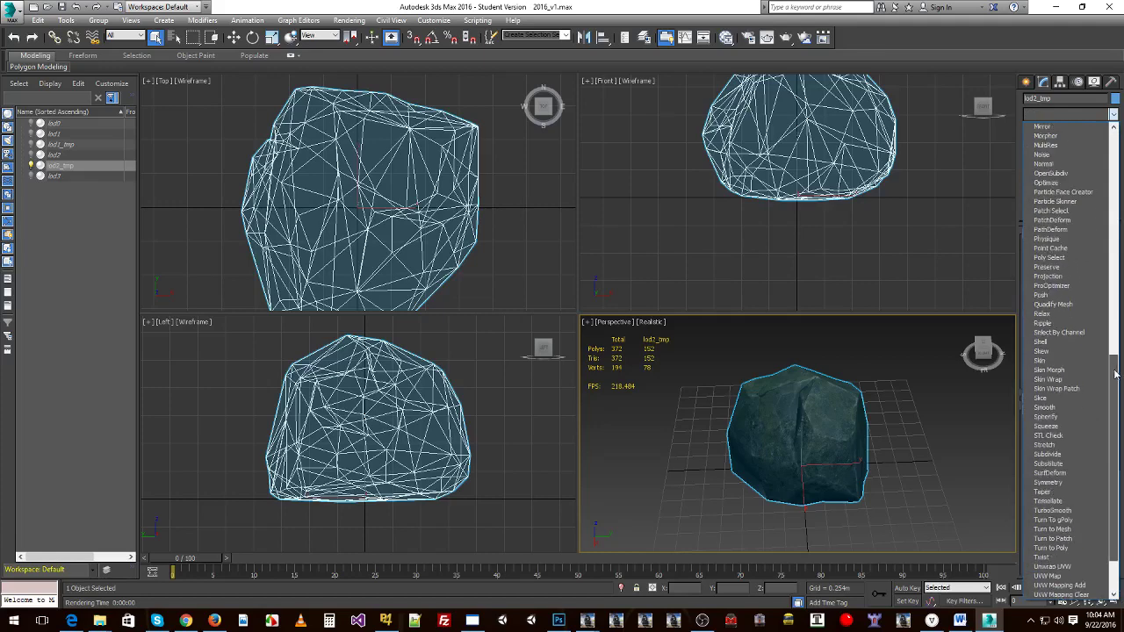
pyautogui.click(1054, 241)
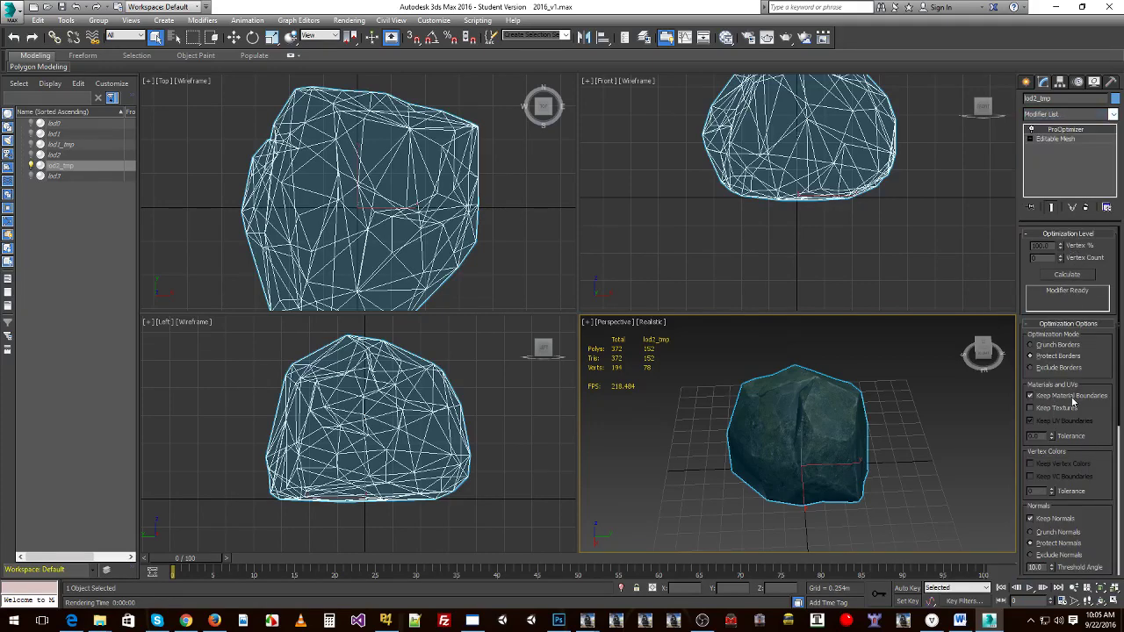
pyautogui.click(1032, 408)
pyautogui.click(1031, 421)
# Calculate the optimization of lod2_tmp and set its Vertex % to 50.
pyautogui.scroll(-6, 837, 406)
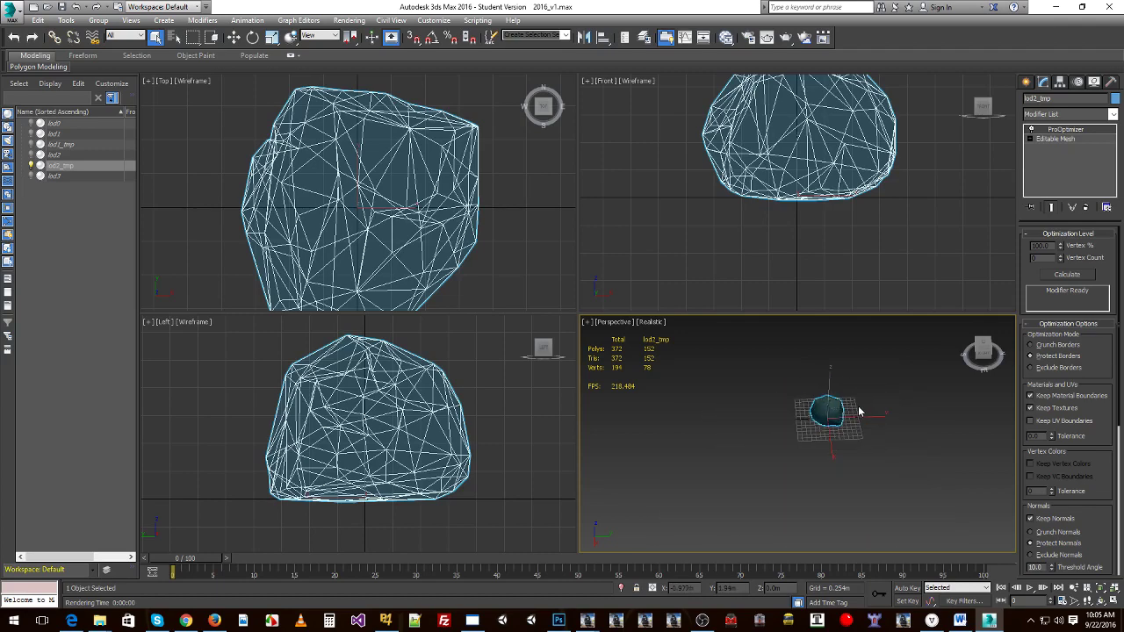
pyautogui.click(1062, 275)
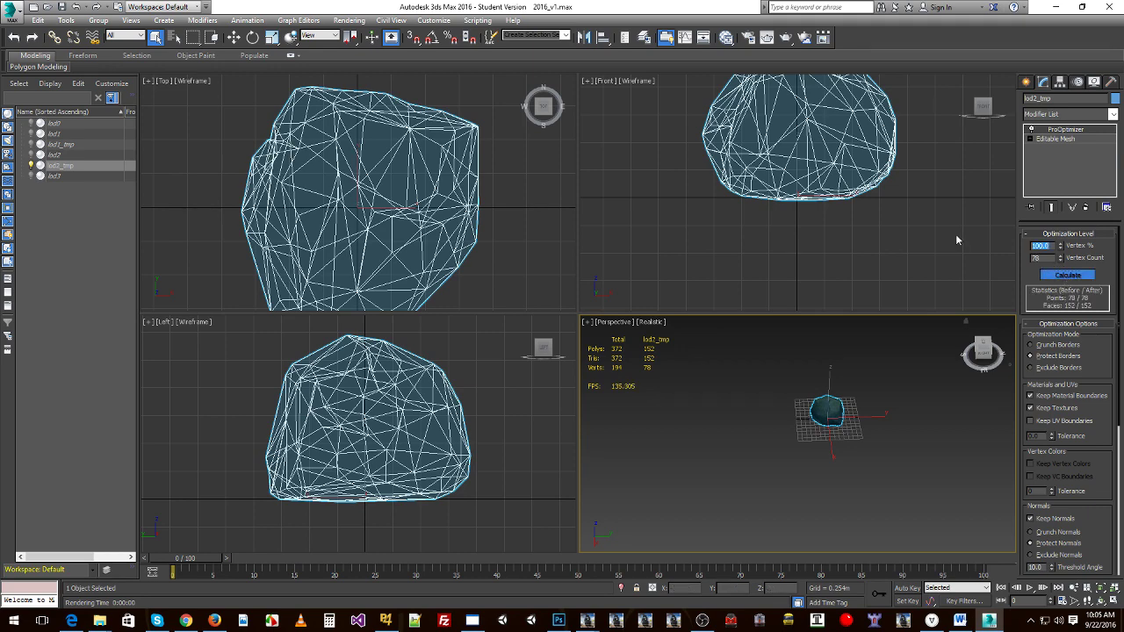
pyautogui.write('50')
pyautogui.press('Return')
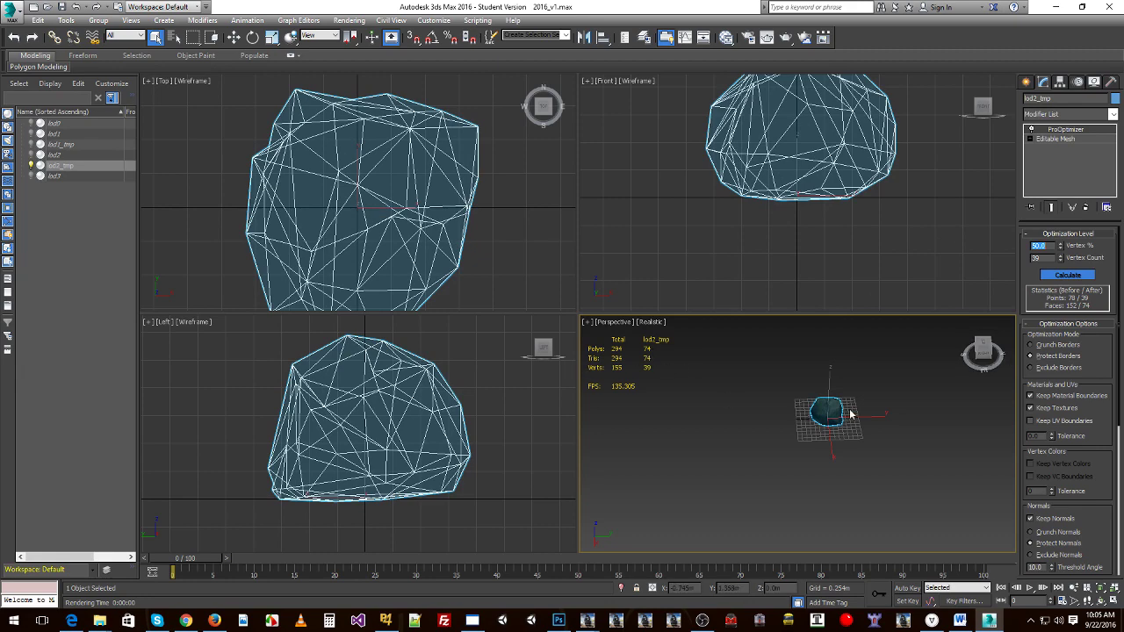
# Compare lod2_tmp with the original by repeatedly showing and hiding lod0, and examine the reduced rock from farther away.
pyautogui.scroll(10, 848, 415)
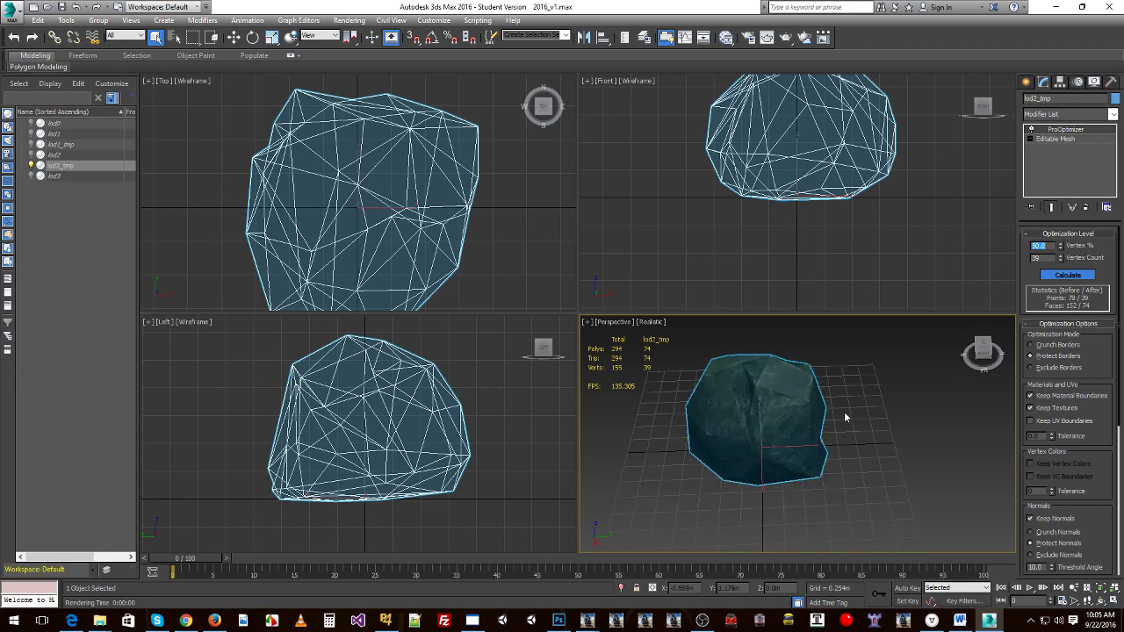
pyautogui.keyDown('alt'); pyautogui.moveTo(856, 432); pyautogui.dragTo(777, 441, button='middle'); pyautogui.keyUp('alt')
pyautogui.click(32, 124)
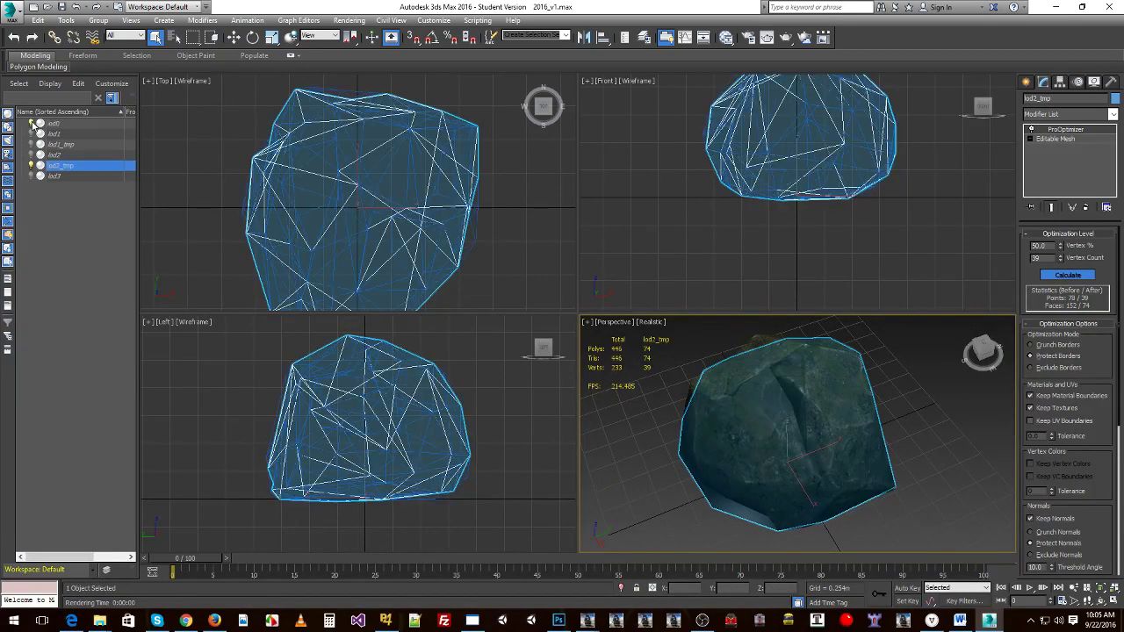
pyautogui.click(32, 123)
pyautogui.click(32, 124)
pyautogui.click(32, 124)
pyautogui.click(31, 123)
pyautogui.click(32, 124)
pyautogui.click(31, 124)
pyautogui.click(32, 124)
pyautogui.click(31, 124)
pyautogui.click(32, 124)
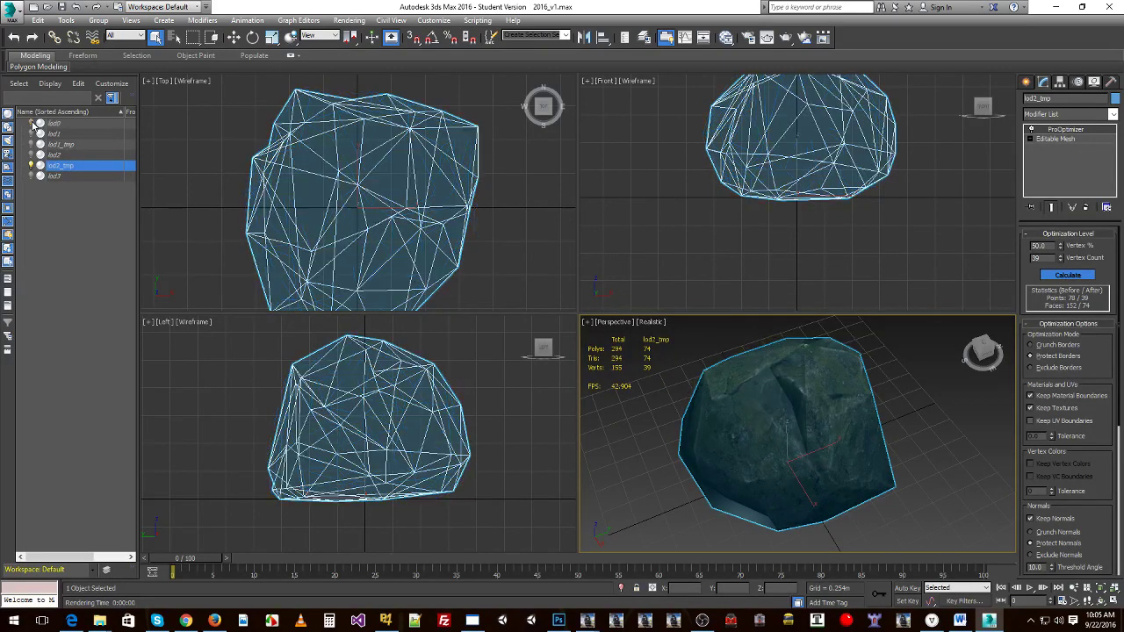
pyautogui.click(32, 123)
pyautogui.click(32, 124)
pyautogui.click(31, 124)
pyautogui.click(31, 124)
pyautogui.click(32, 124)
pyautogui.click(31, 124)
pyautogui.scroll(-10, 801, 423)
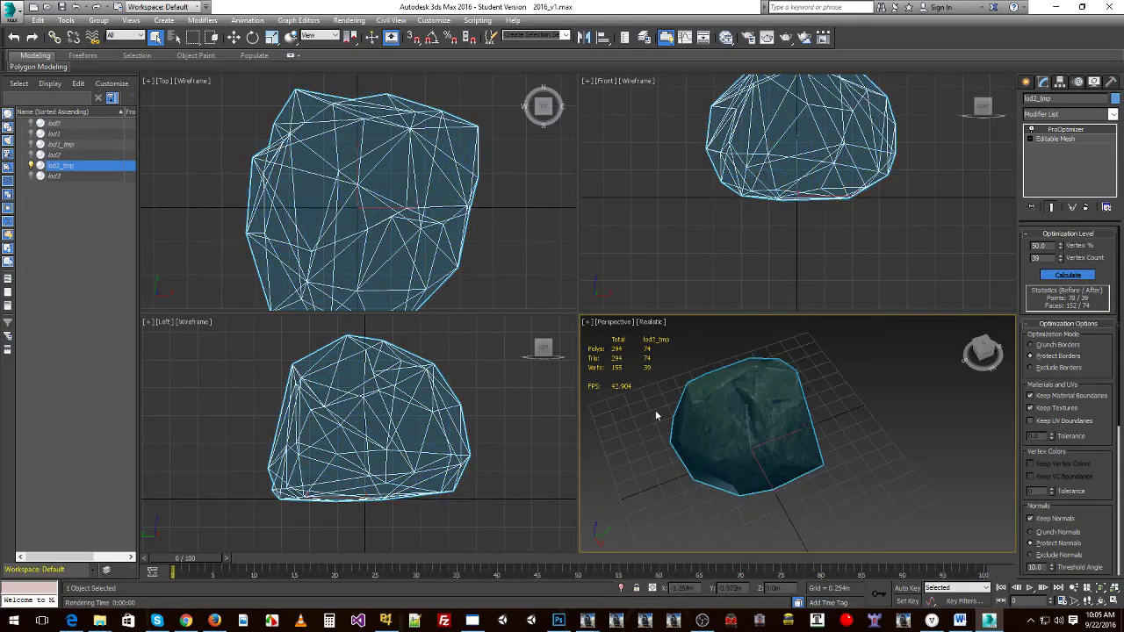
pyautogui.scroll(-3, 801, 423)
pyautogui.scroll(-3, 803, 426)
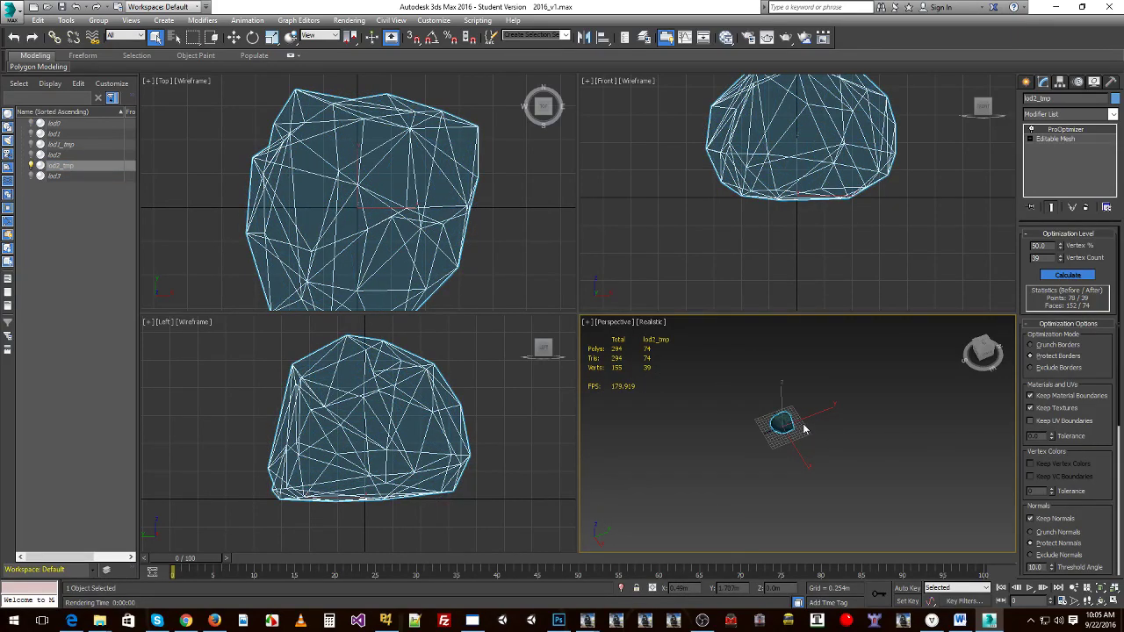
# Compare lod2_tmp with the original from increasingly far away by toggling lod0's visibility, leaving lod0 hidden.
pyautogui.click(806, 424)
pyautogui.click(31, 123)
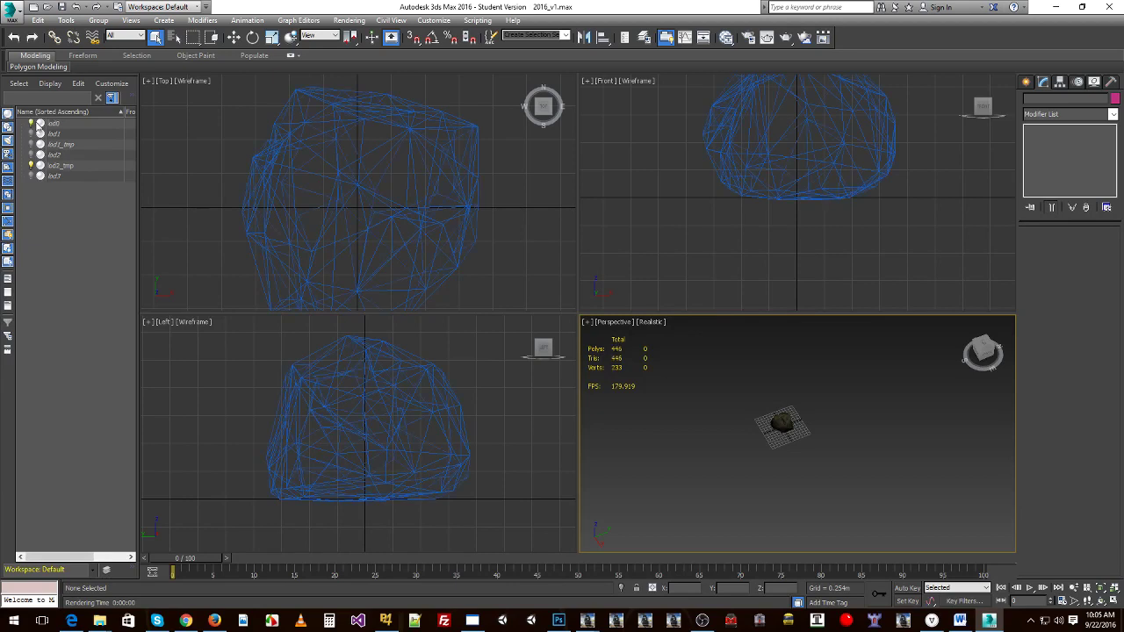
pyautogui.click(32, 124)
pyautogui.scroll(-3, 785, 476)
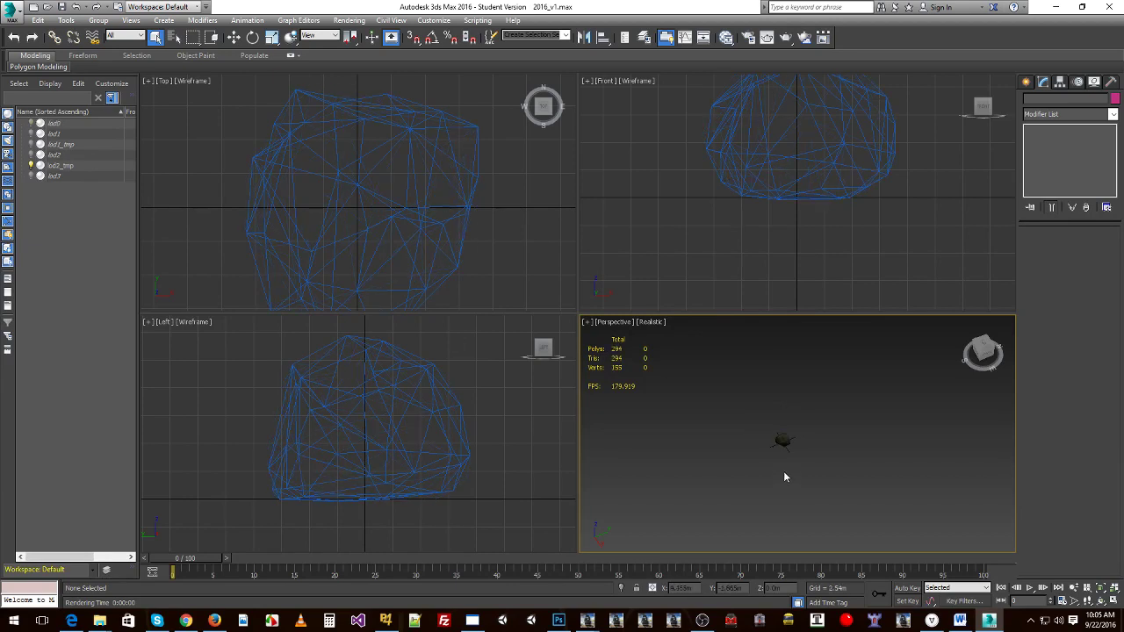
pyautogui.click(31, 124)
pyautogui.click(31, 124)
pyautogui.click(31, 124)
pyautogui.click(32, 123)
pyautogui.click(31, 124)
pyautogui.click(32, 124)
pyautogui.scroll(5, 760, 445)
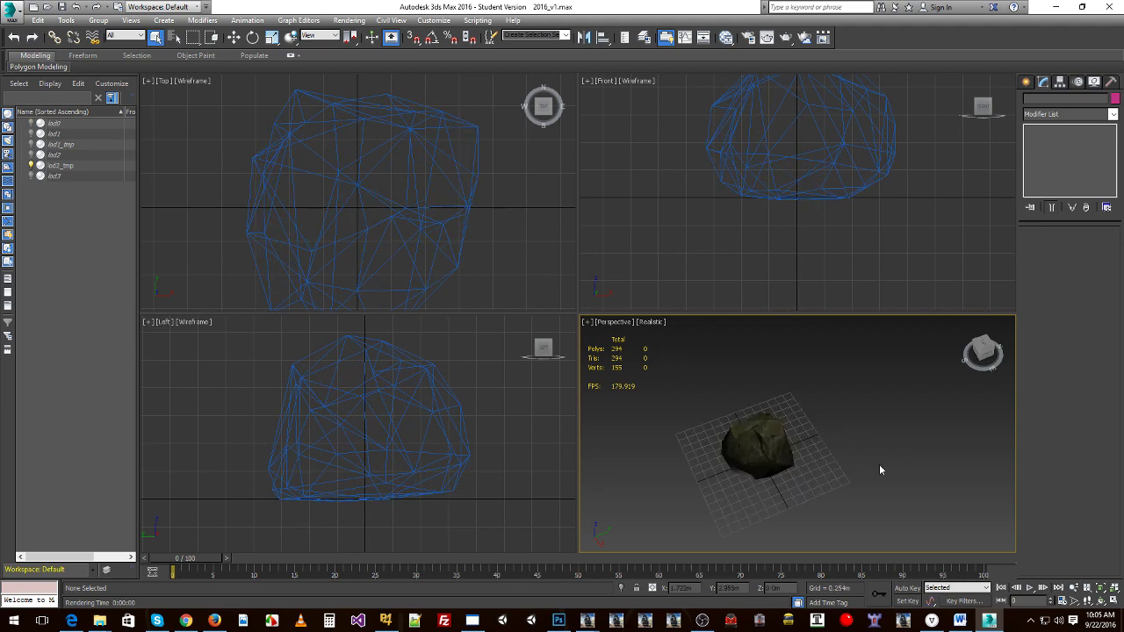
# Select lod2_tmp and set its ProOptimizer Vertex % to 20.
pyautogui.click(742, 457)
pyautogui.moveTo(742, 457); pyautogui.dragTo(808, 455, button='middle')
pyautogui.click(796, 457)
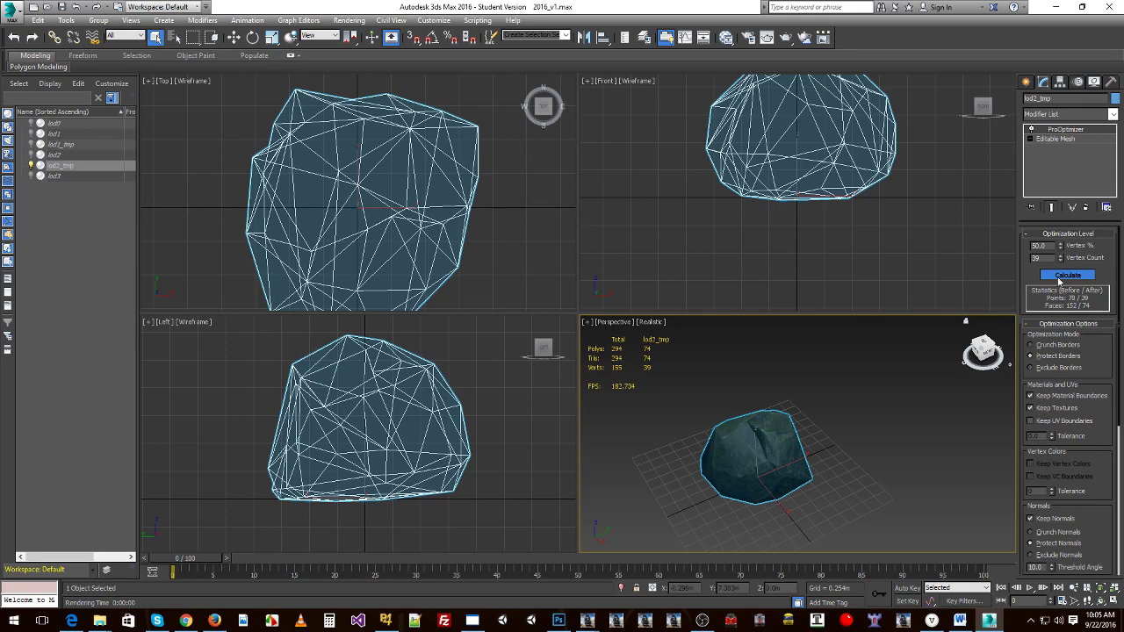
pyautogui.doubleClick(1041, 246)
pyautogui.write('20')
pyautogui.press('Return')
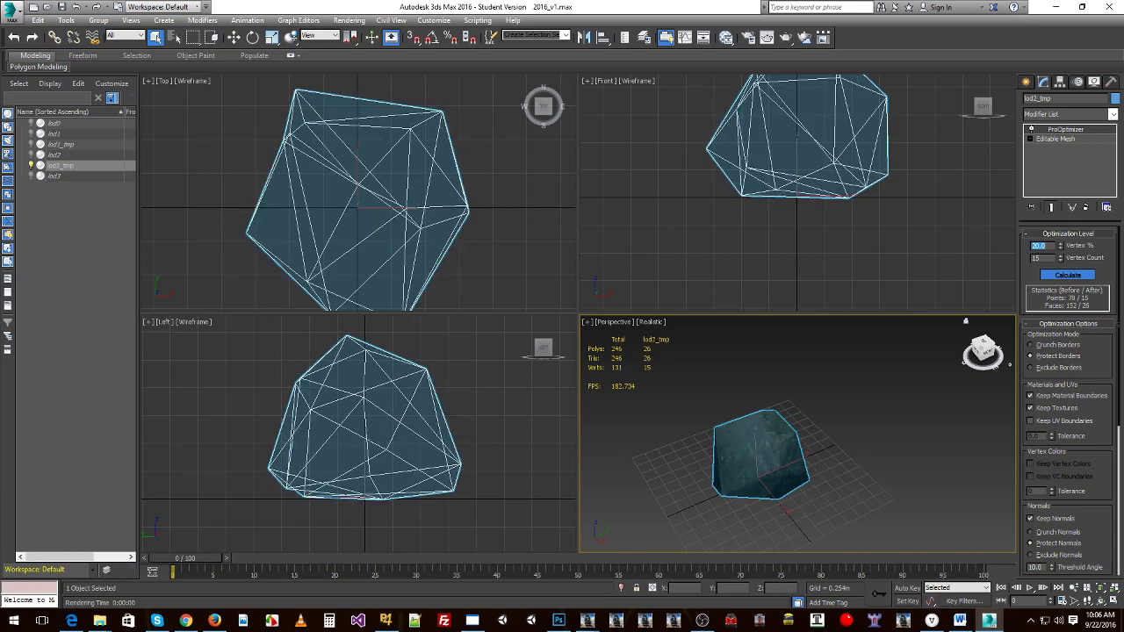
# Examine the heavily reduced lod2_tmp rock from different angles, both at long distance and close up.
pyautogui.keyDown('alt'); pyautogui.moveTo(680, 390); pyautogui.dragTo(784, 427, button='middle'); pyautogui.keyUp('alt')
pyautogui.scroll(-6, 784, 427)
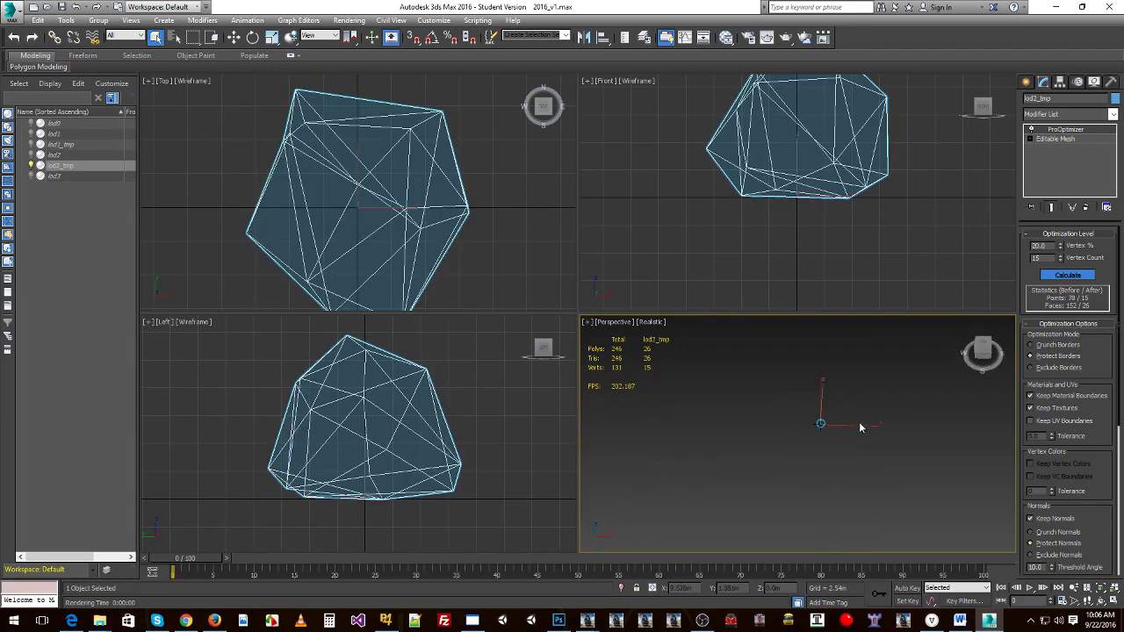
pyautogui.keyDown('alt'); pyautogui.moveTo(860, 427); pyautogui.dragTo(857, 427, button='middle'); pyautogui.keyUp('alt')
pyautogui.scroll(6, 867, 436)
pyautogui.moveTo(867, 436); pyautogui.dragTo(773, 414, button='middle')
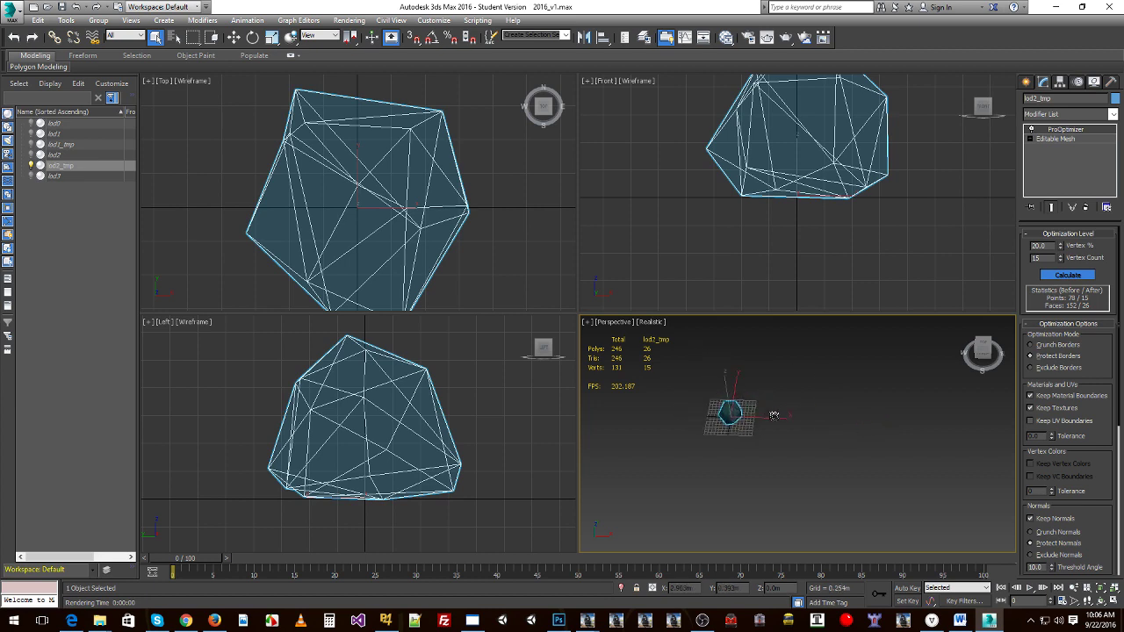
pyautogui.scroll(4, 833, 452)
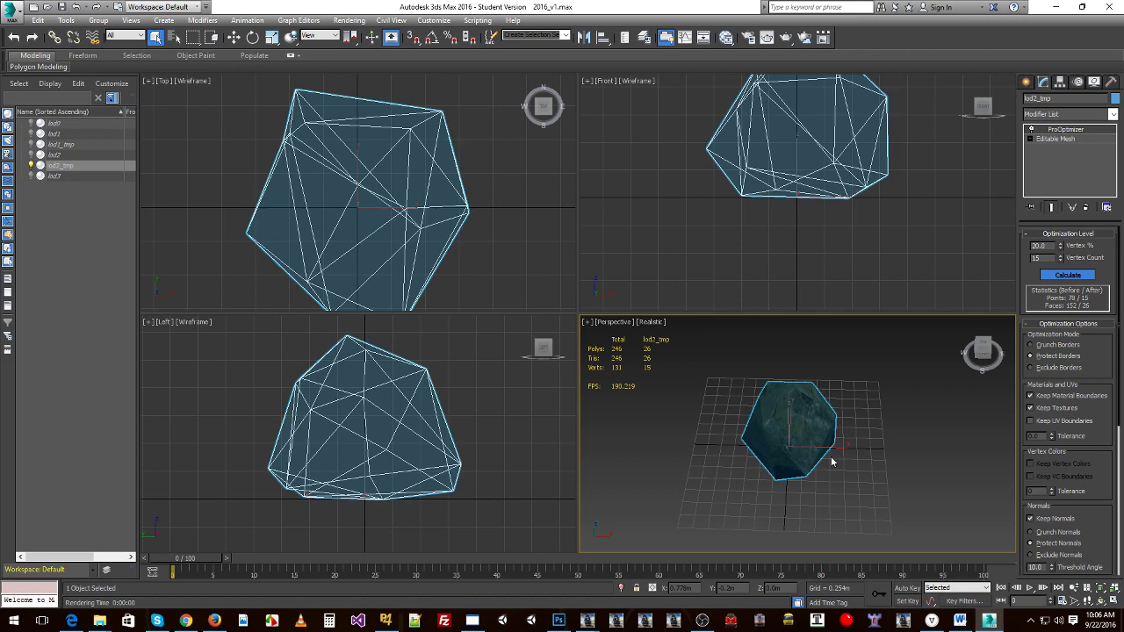
pyautogui.keyDown('alt'); pyautogui.moveTo(841, 421); pyautogui.dragTo(802, 403, button='middle'); pyautogui.keyUp('alt')
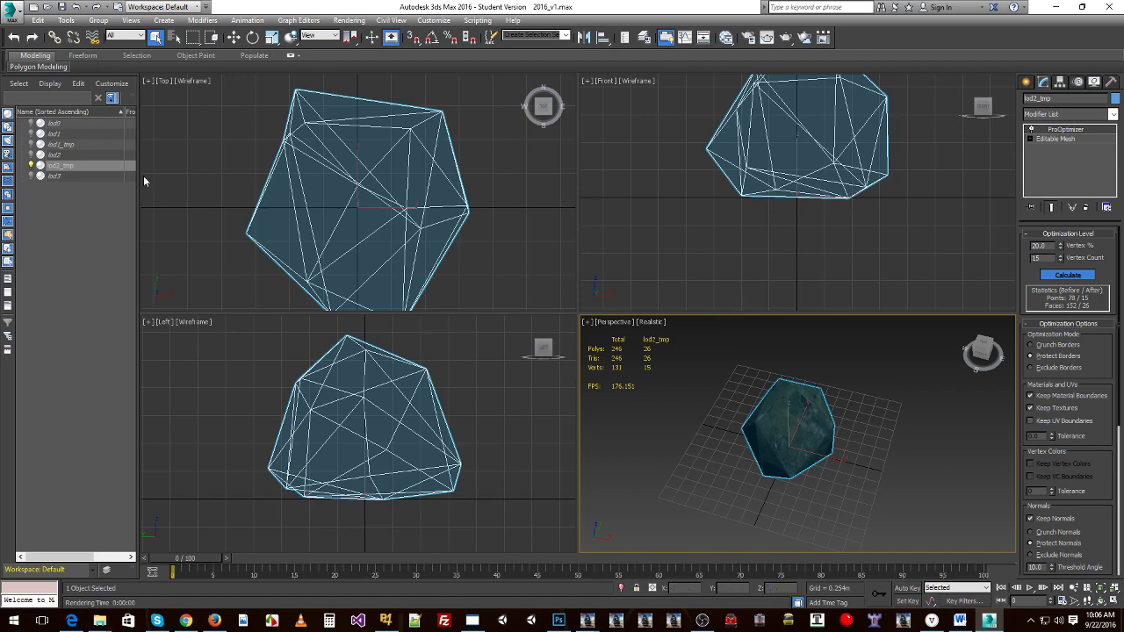
# Delete the temporary objects lod1_tmp and lod2_tmp from the scene.
pyautogui.click(61, 144)
pyautogui.keyDown('ctrl'); pyautogui.click(60, 165); pyautogui.keyUp('ctrl')
pyautogui.press('Delete')
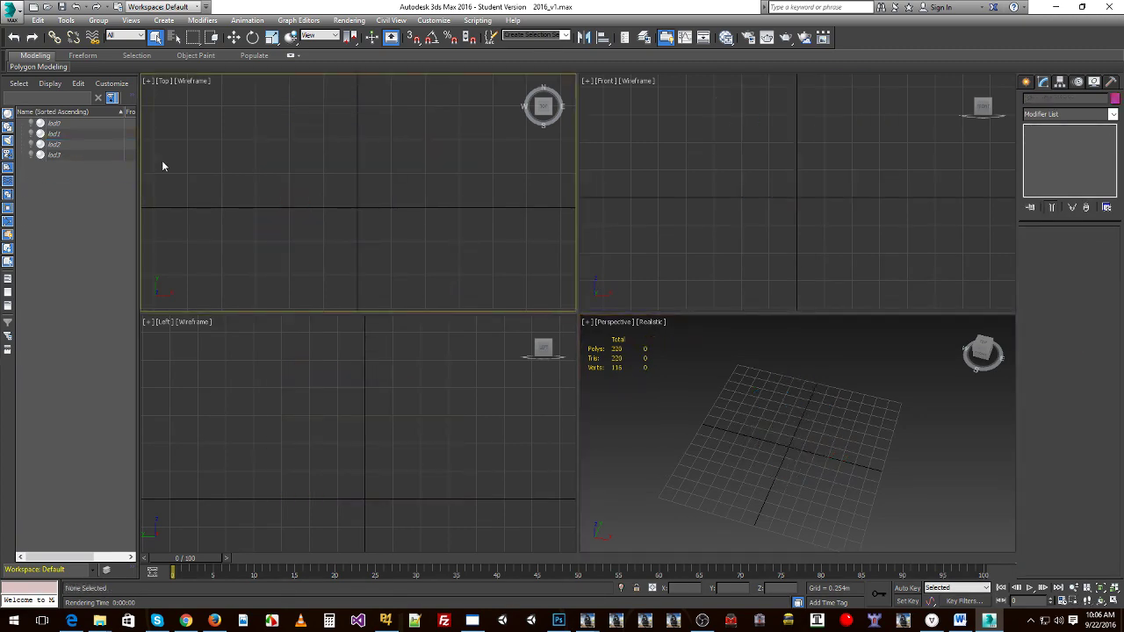
# Make lod0, lod1, lod2 and lod3 all visible and view the overlapping rocks in perspective.
pyautogui.click(31, 123)
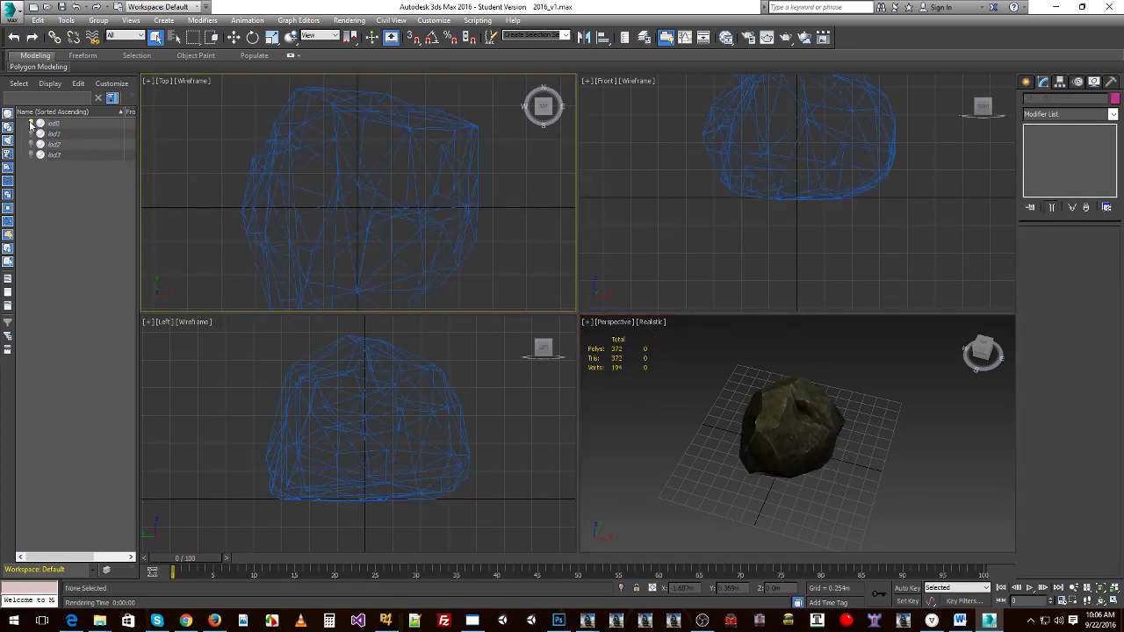
pyautogui.click(31, 133)
pyautogui.click(31, 144)
pyautogui.click(31, 155)
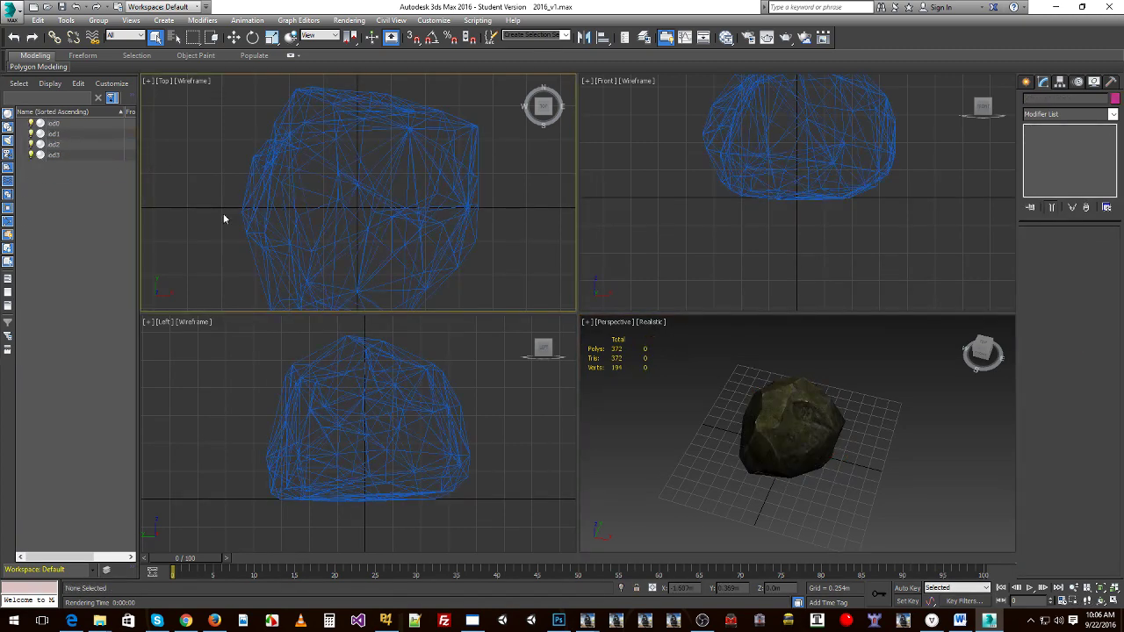
pyautogui.keyDown('alt'); pyautogui.moveTo(735, 408); pyautogui.dragTo(838, 430, button='middle'); pyautogui.keyUp('alt')
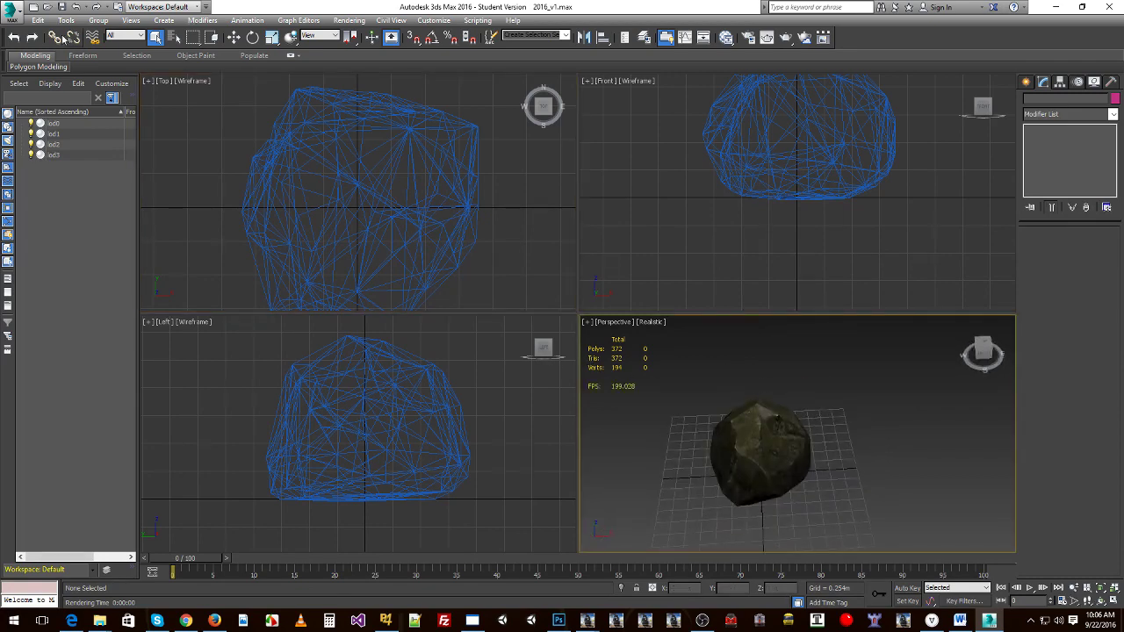
# Start an FBX export of the scene and browse to the Rock 1a - Seasonal folder in Trainz Assets.
pyautogui.click(13, 12)
pyautogui.click(42, 198)
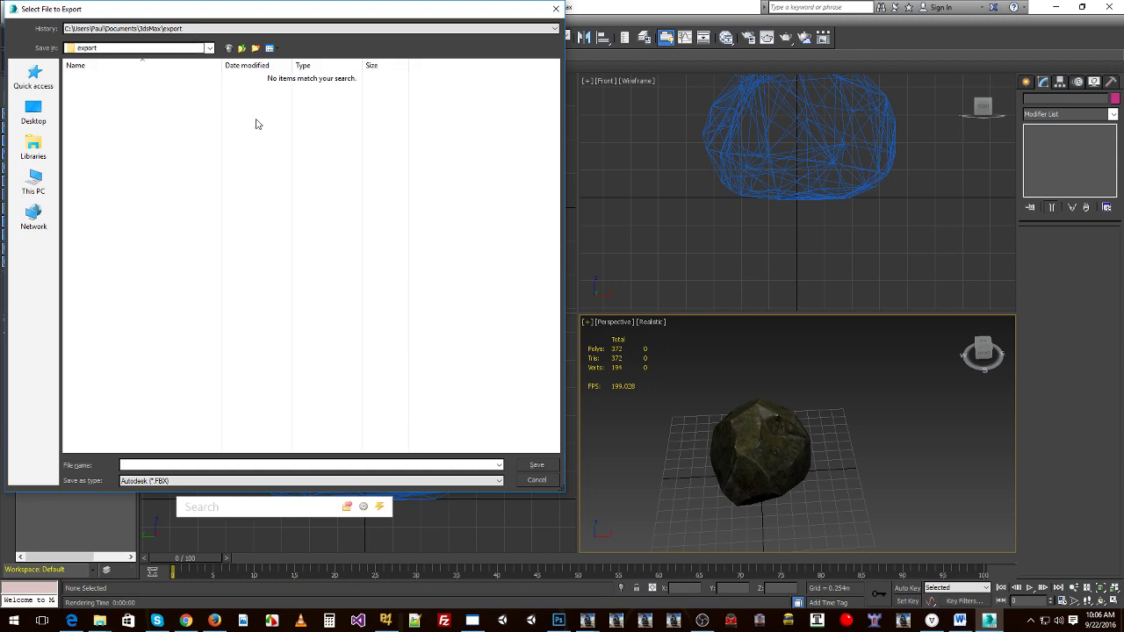
pyautogui.hotkey('alt', 'Tab')
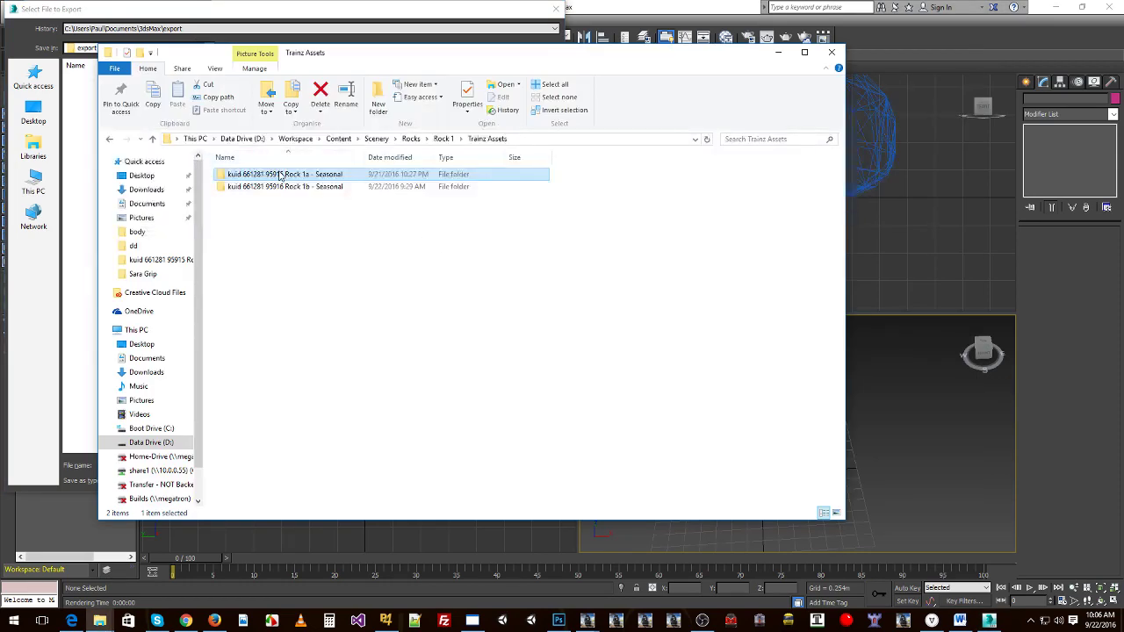
pyautogui.doubleClick(280, 174)
pyautogui.hotkey('alt', 'Left')
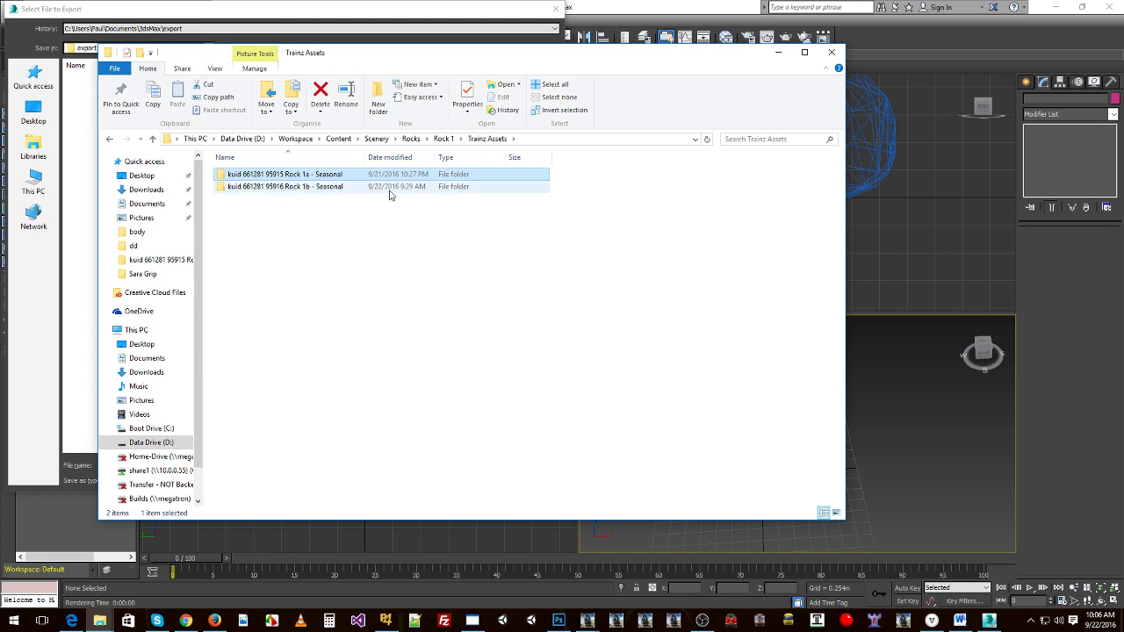
pyautogui.doubleClick(317, 176)
pyautogui.click(79, 92)
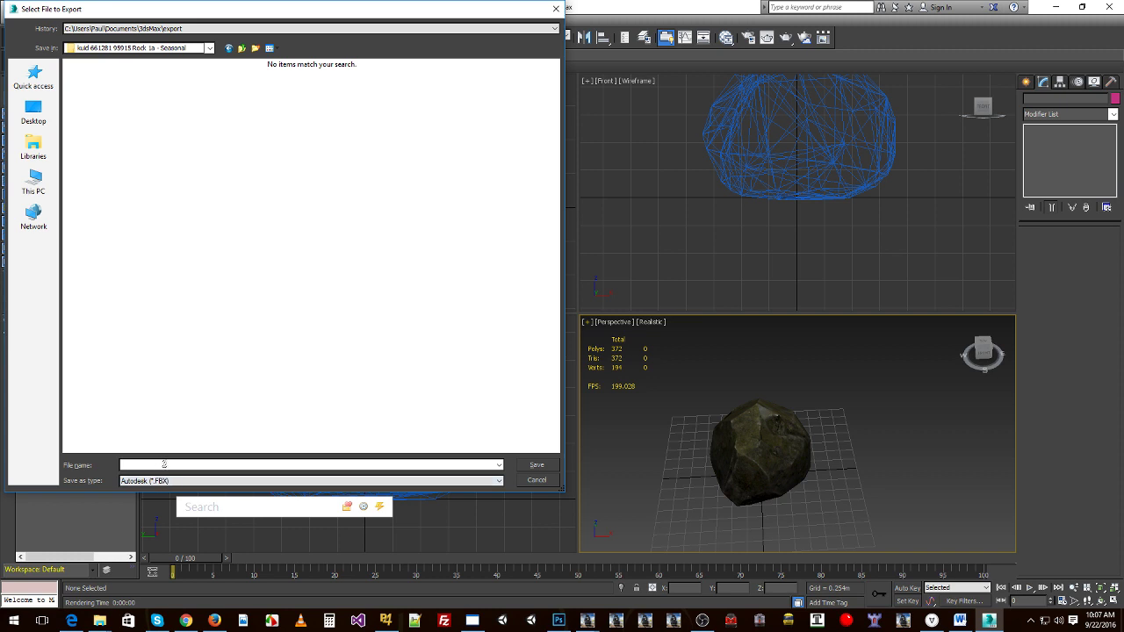
# Change the export location to Rock 1's Source folder, choose 2009_v1.FBX and accept replacing it.
pyautogui.click(241, 49)
pyautogui.doubleClick(176, 79)
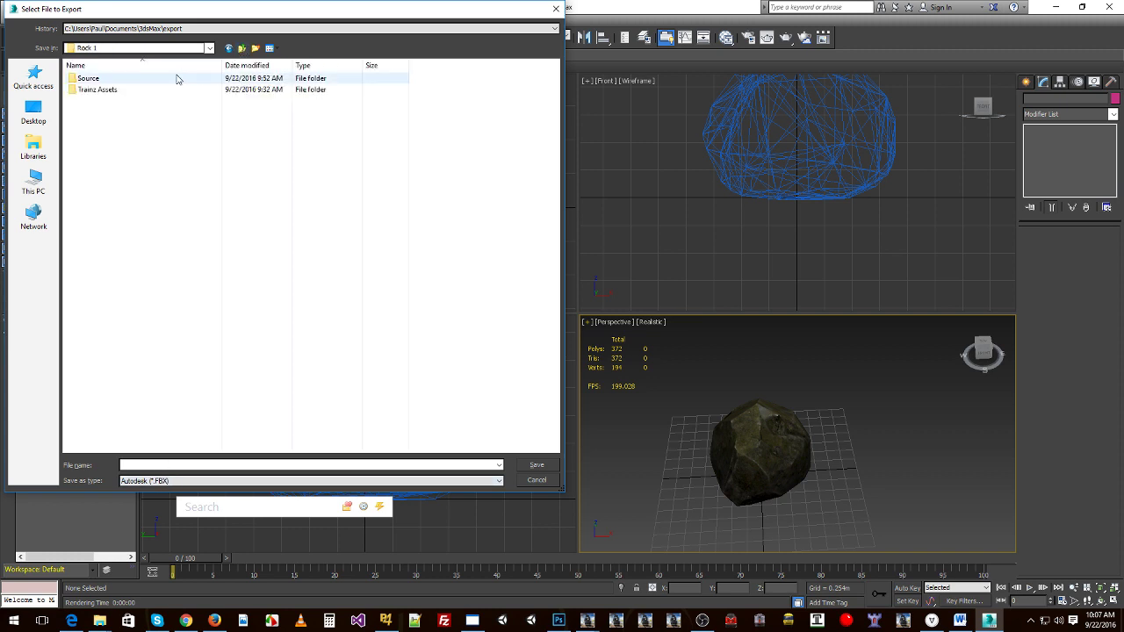
pyautogui.doubleClick(111, 80)
pyautogui.click(101, 90)
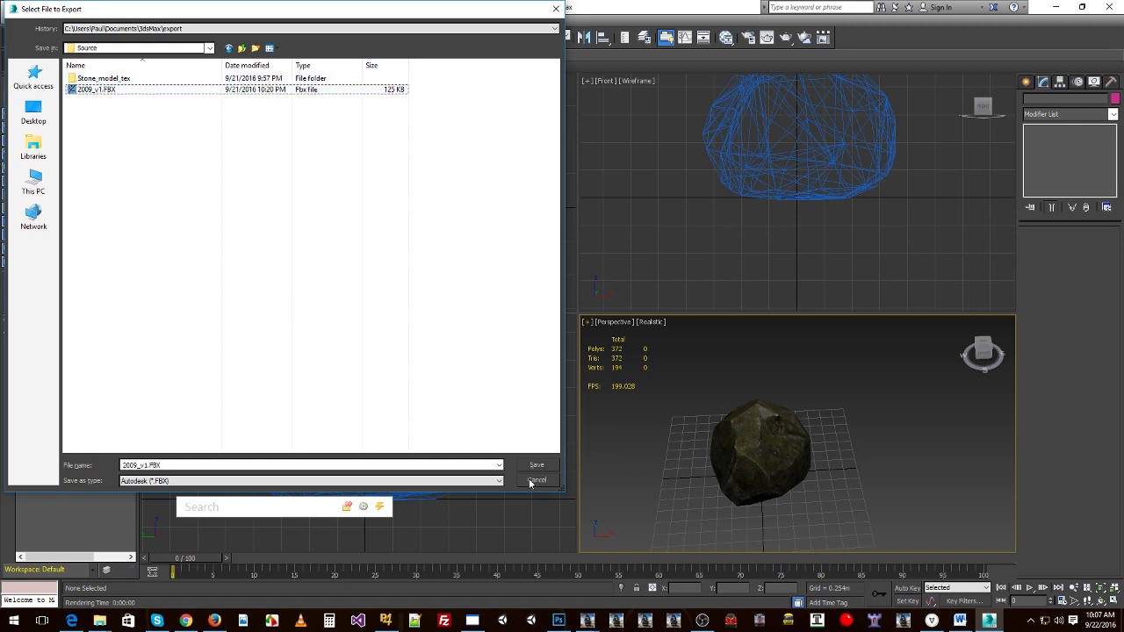
pyautogui.doubleClick(99, 89)
pyautogui.click(629, 356)
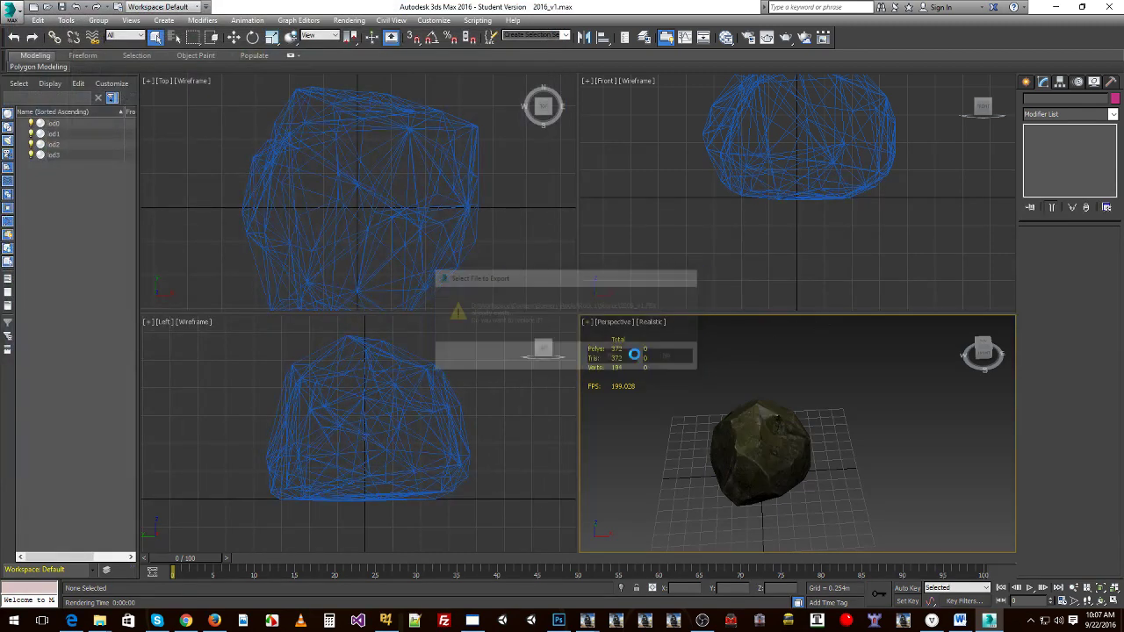
# Review the file format type and version choices in the FBX export options, then cancel the export.
pyautogui.moveTo(754, 176); pyautogui.dragTo(750, 313)
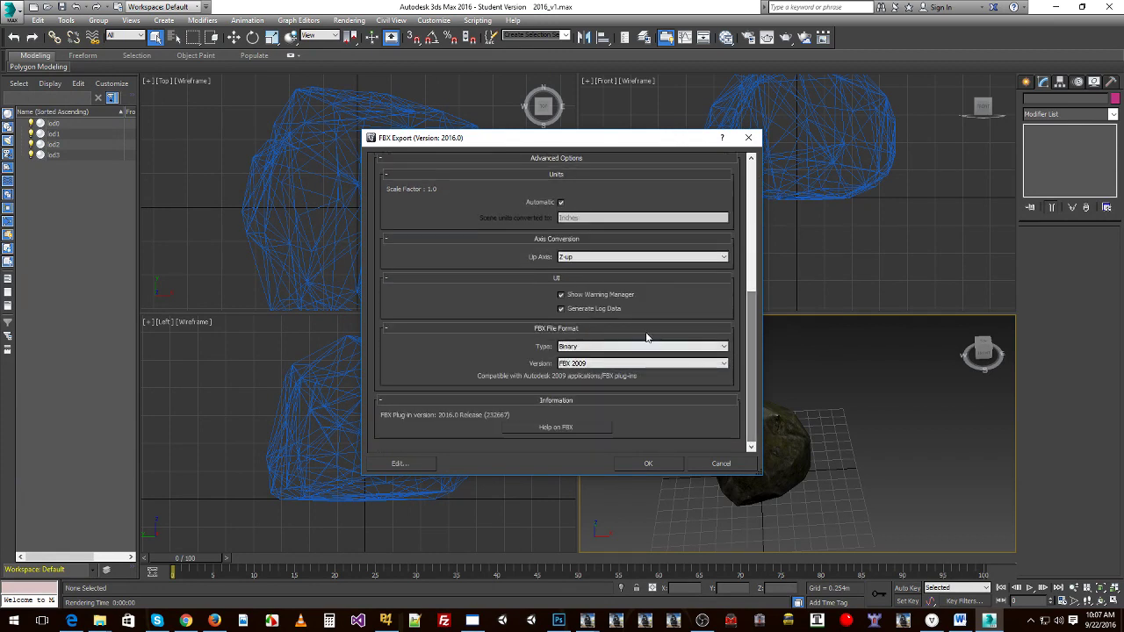
pyautogui.click(573, 349)
pyautogui.click(570, 356)
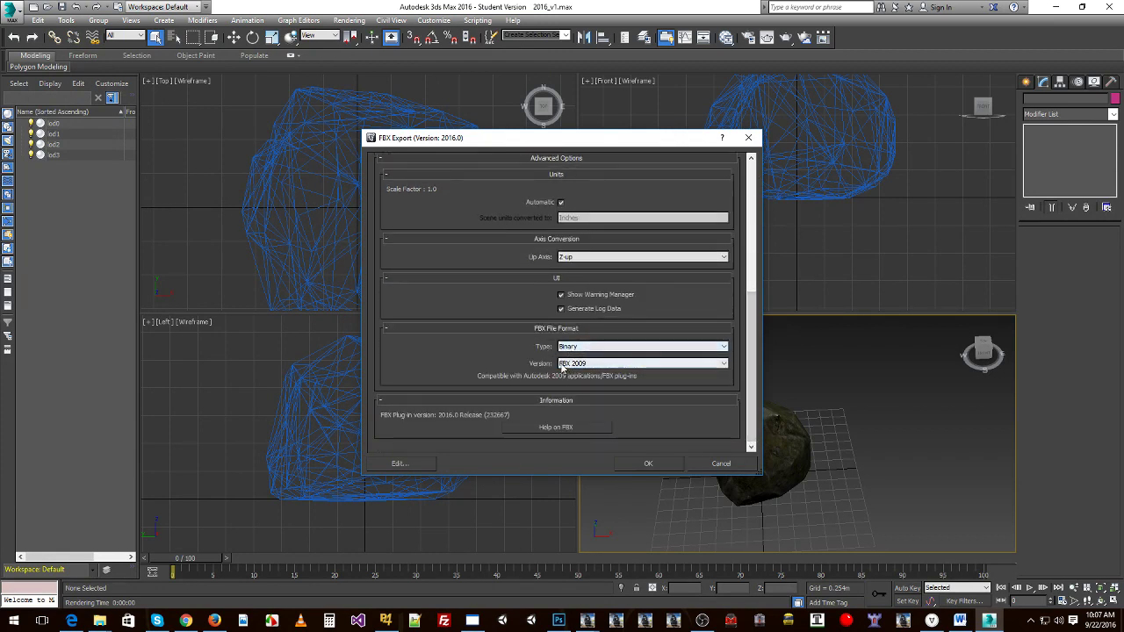
pyautogui.click(586, 368)
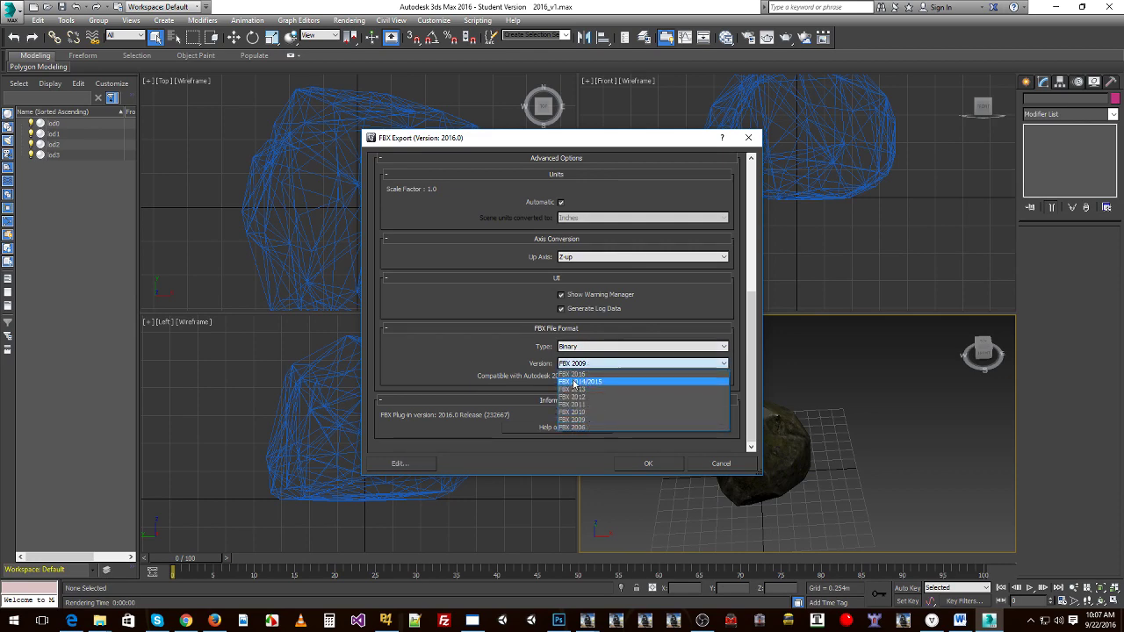
pyautogui.click(532, 366)
pyautogui.click(716, 464)
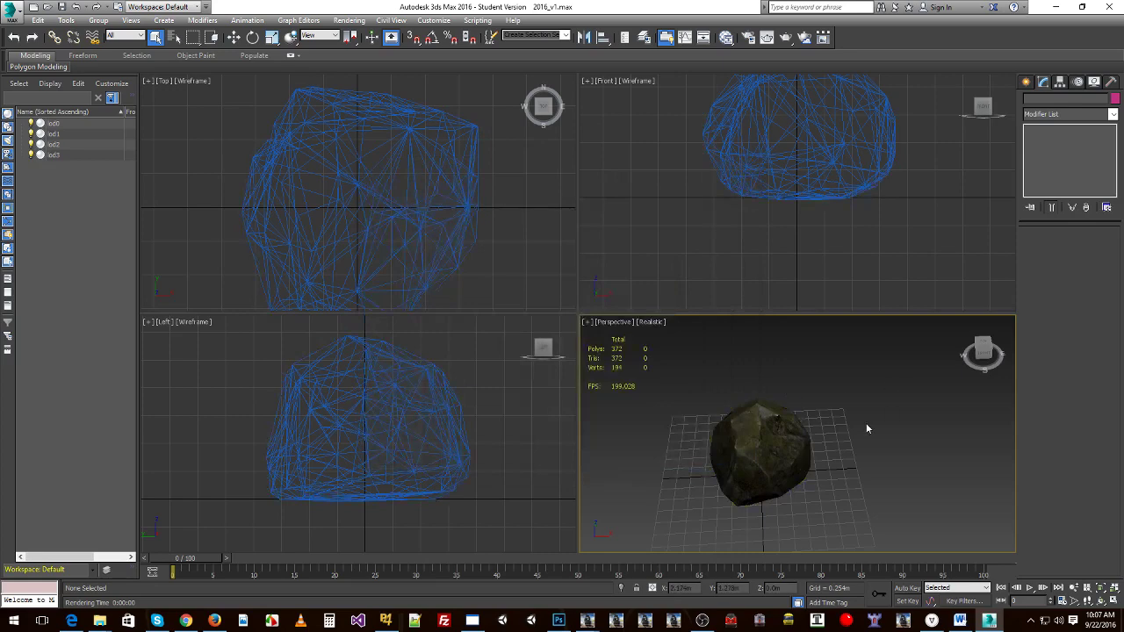
# Keep the current scene open and launch Autodesk 3ds Max 2009 32-bit.
pyautogui.click(1112, 7)
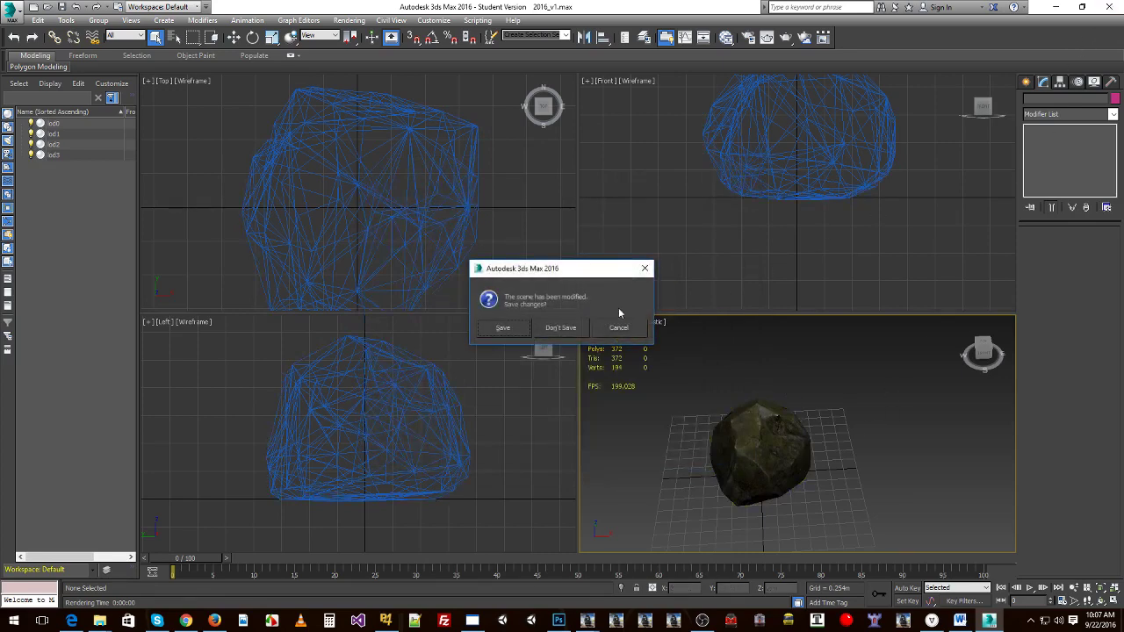
pyautogui.click(628, 329)
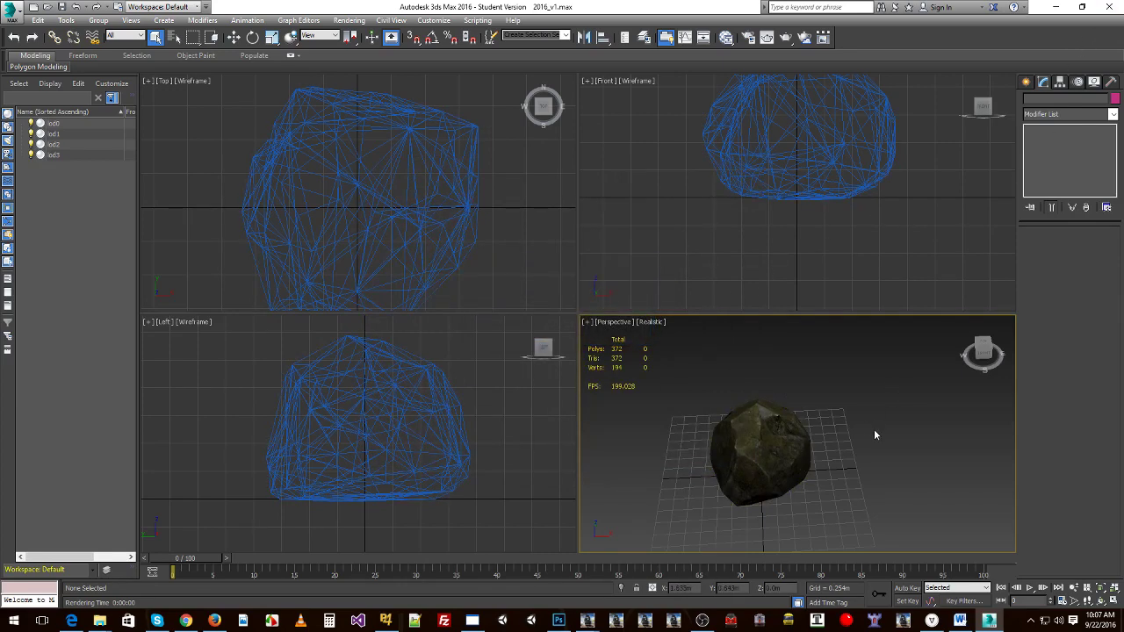
pyautogui.press('super')
pyautogui.write('2009')
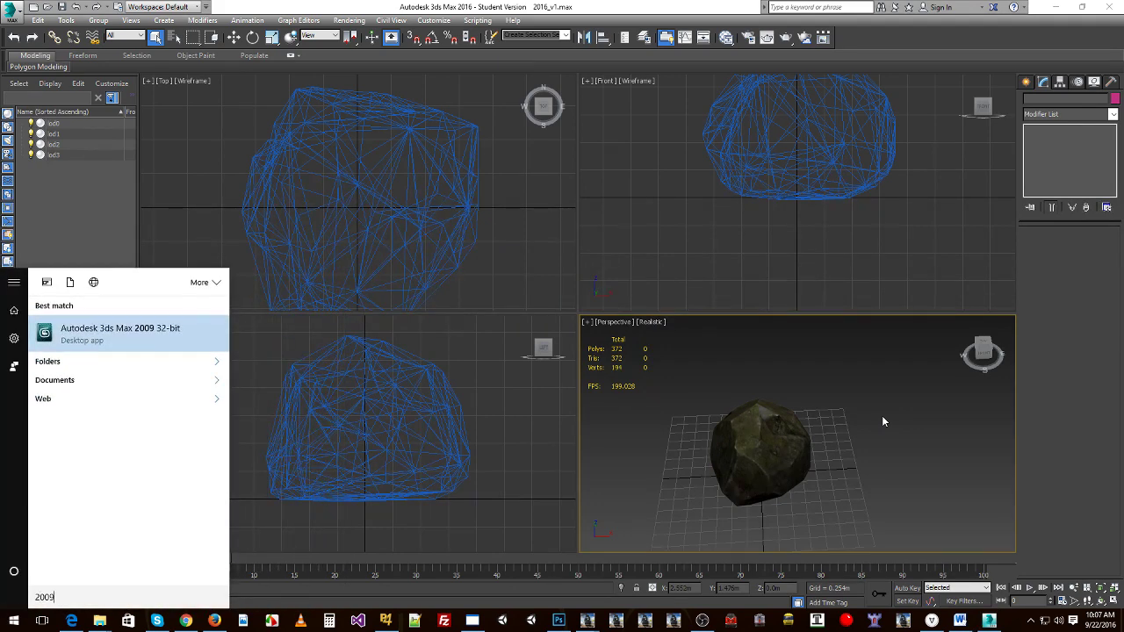
pyautogui.press('Return')
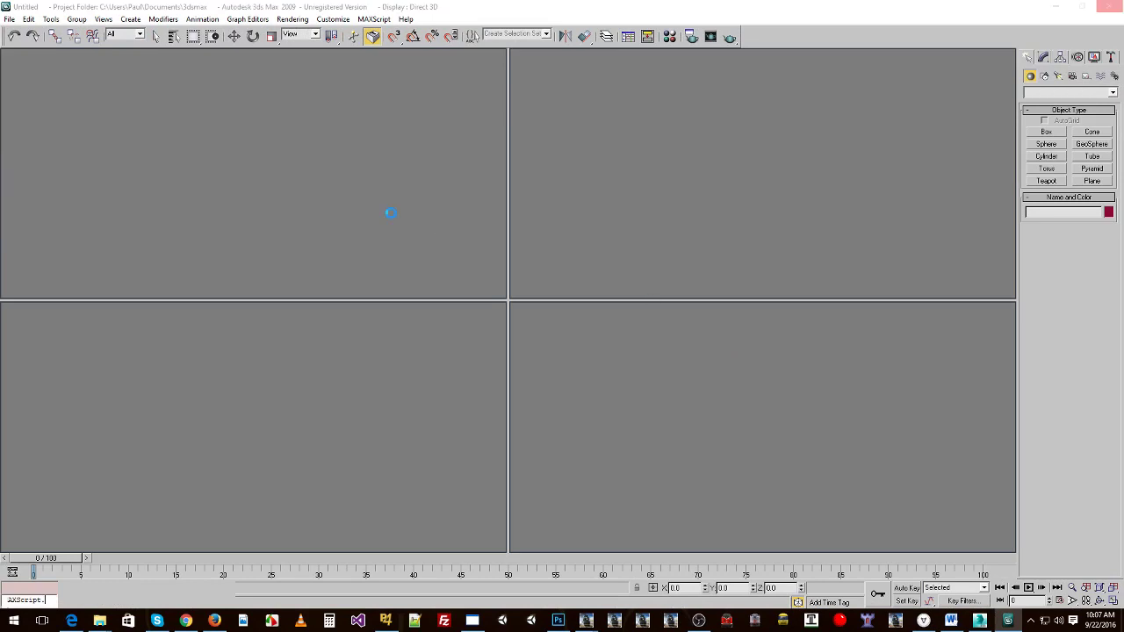
# Open the recent scene 2009_v1.max from Rock 1's Source folder.
pyautogui.click(9, 19)
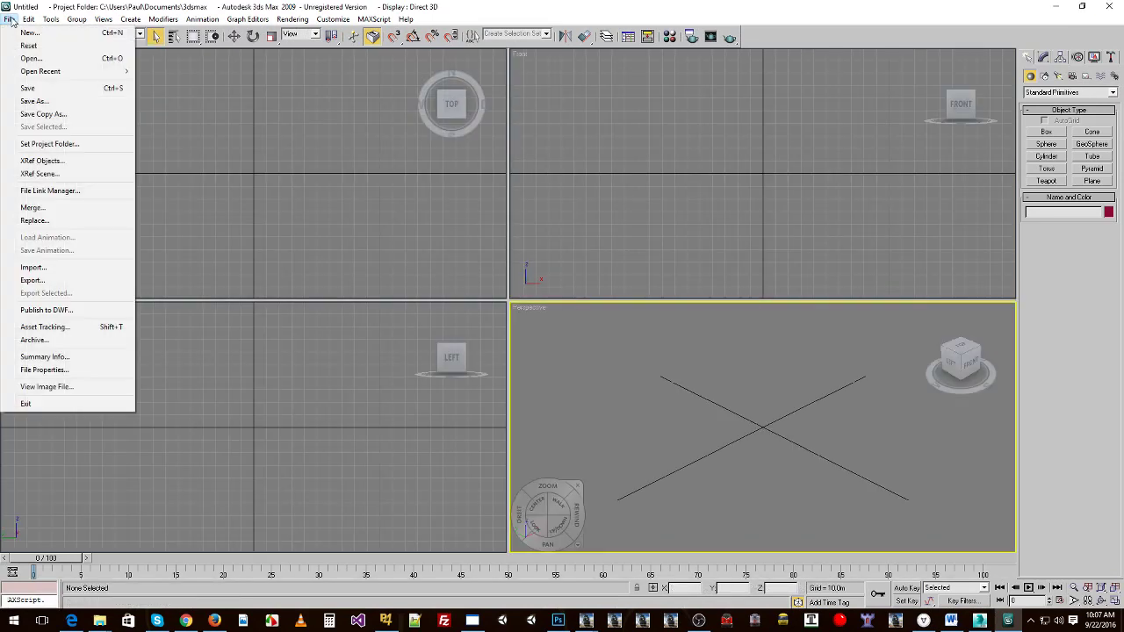
pyautogui.moveTo(52, 72)
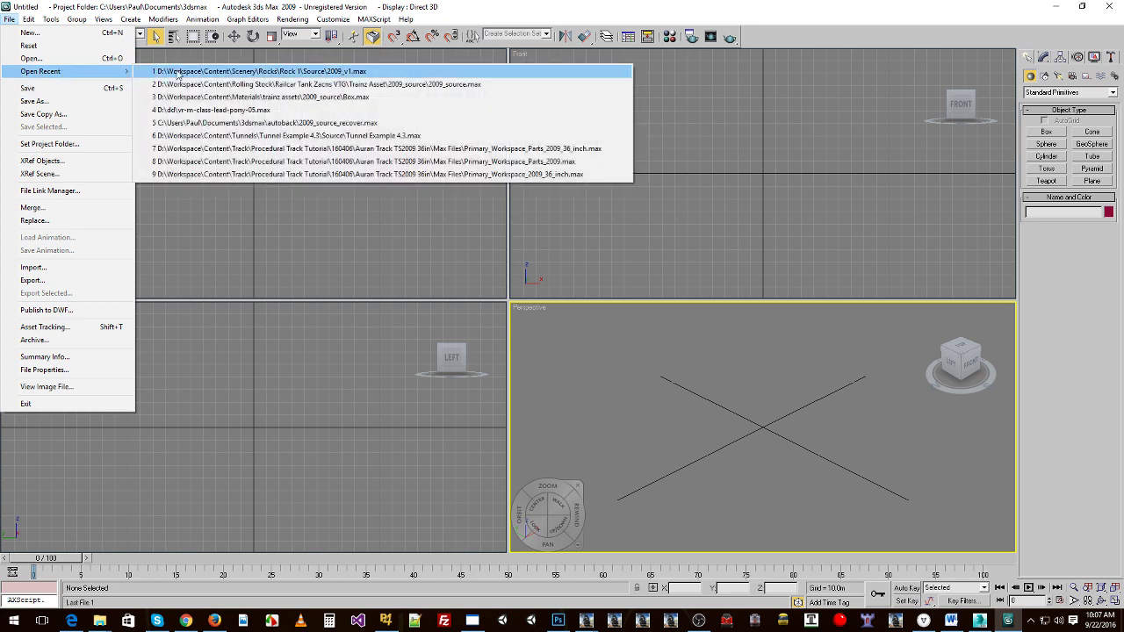
pyautogui.click(324, 72)
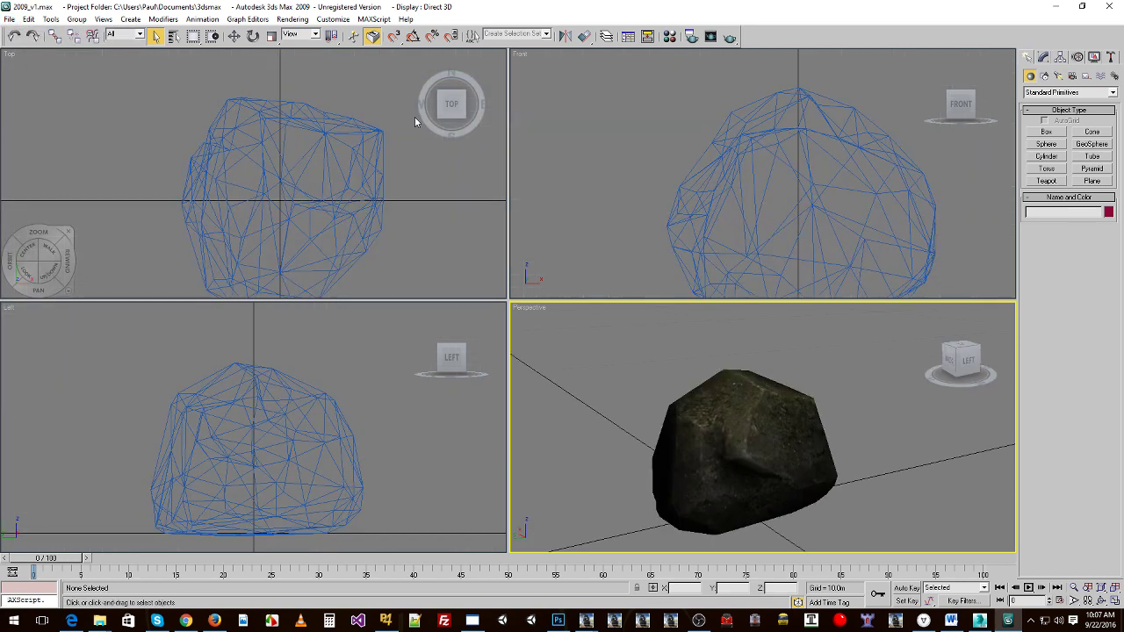
# Start an import, browse to Rock 1's Source folder, choose 2009_v1.FBX, then cancel the import.
pyautogui.click(8, 19)
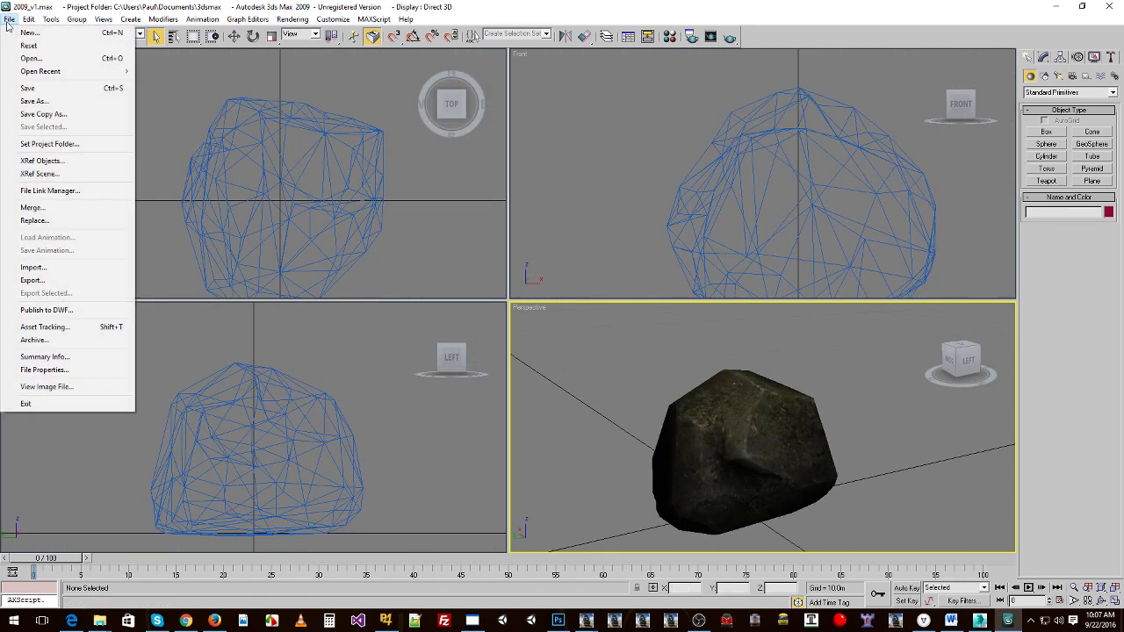
pyautogui.click(40, 268)
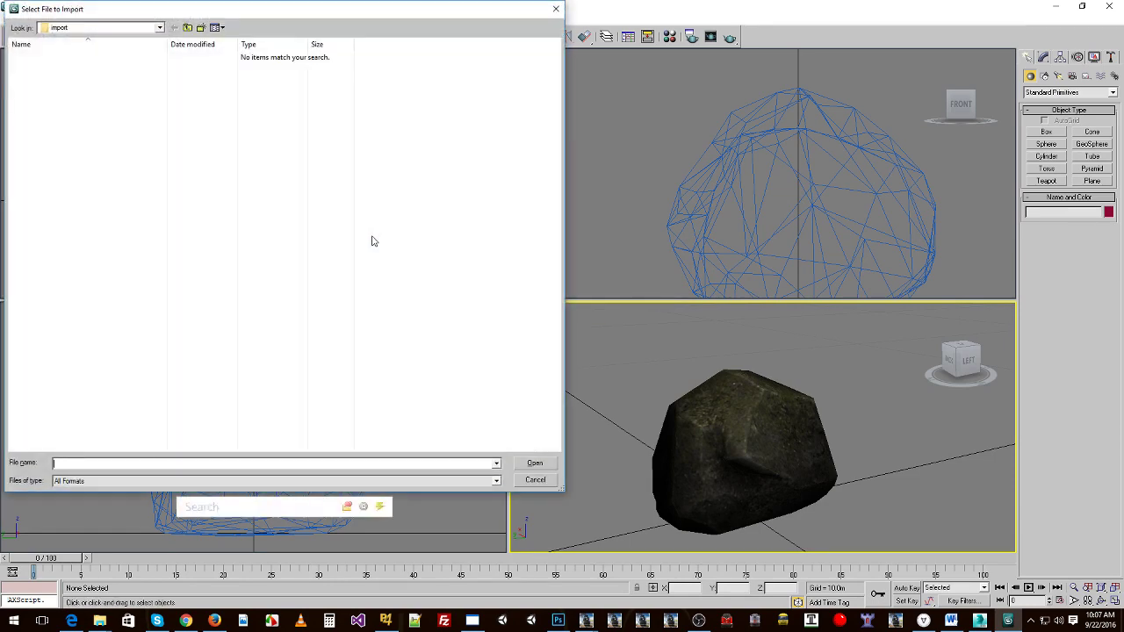
pyautogui.hotkey('alt', 'Tab')
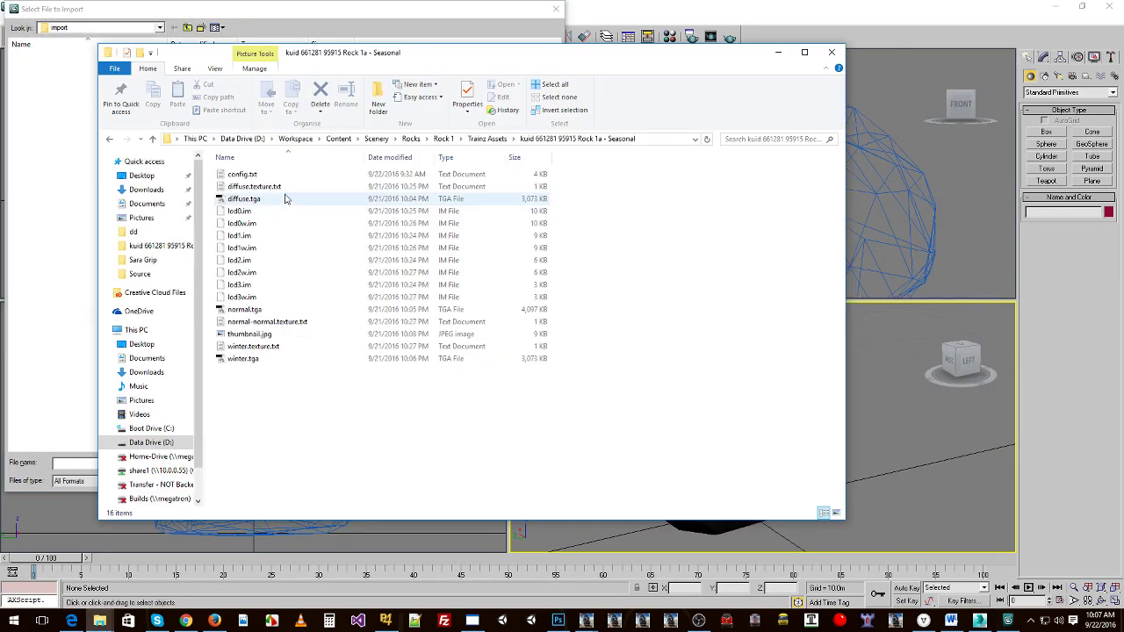
pyautogui.click(445, 138)
pyautogui.doubleClick(246, 174)
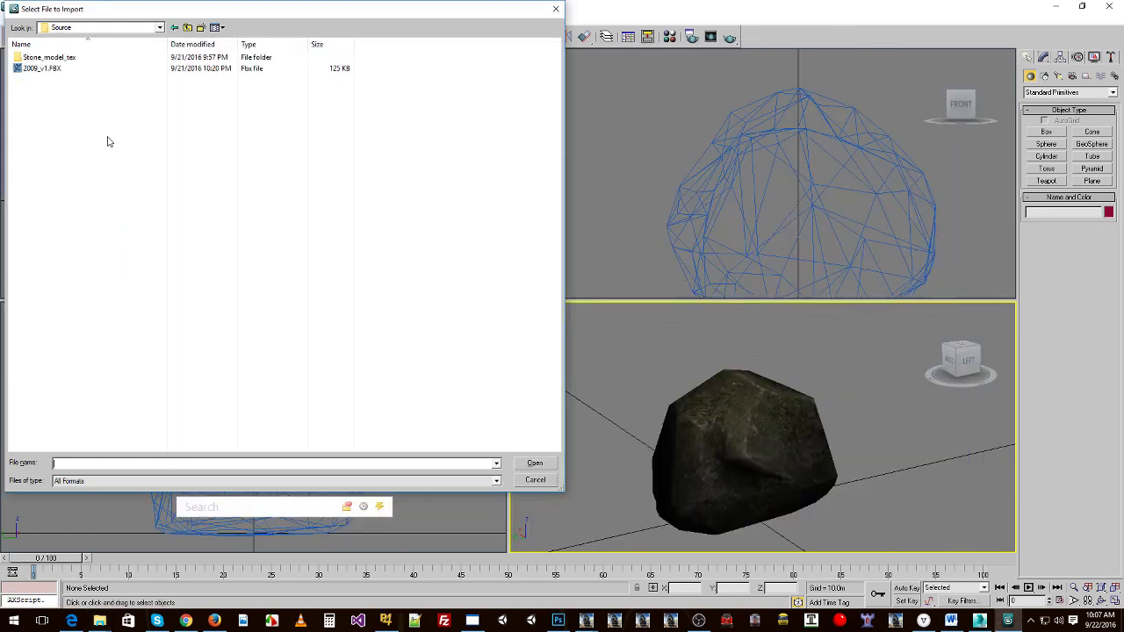
pyautogui.click(54, 69)
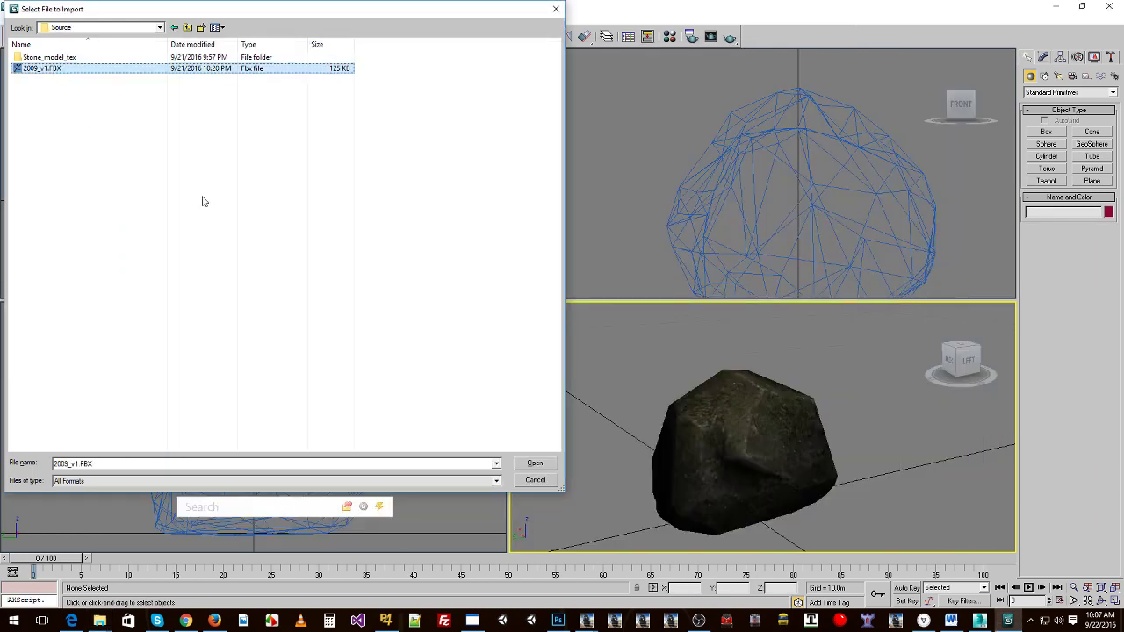
pyautogui.click(536, 480)
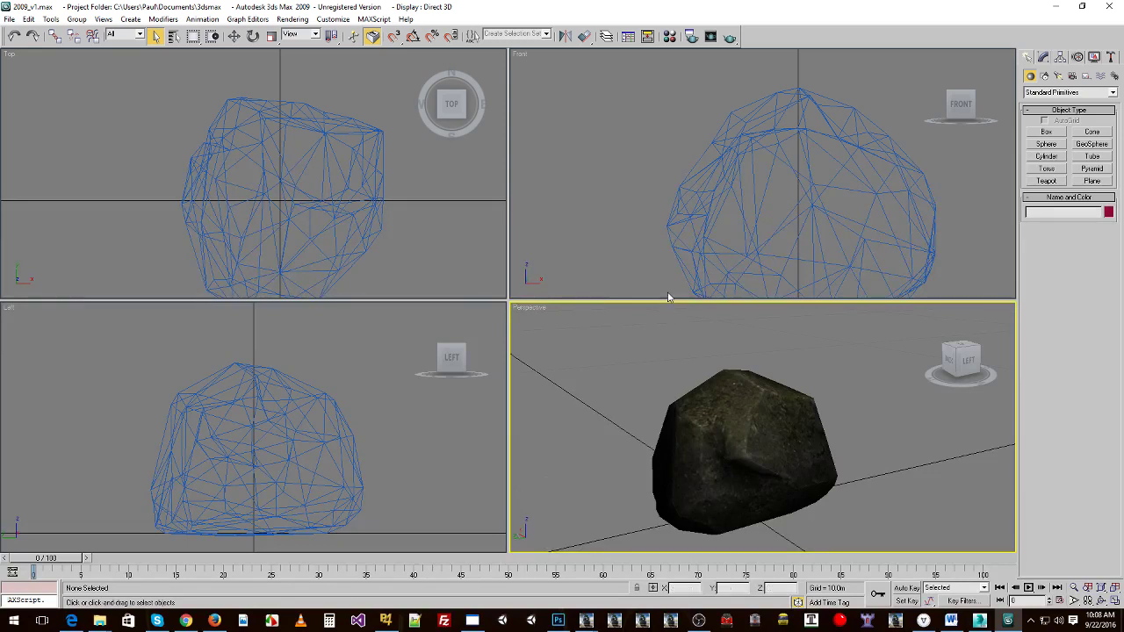
# List layer 0's objects in the layer manager and highlight lod0 to lod3, then the winter meshes lod0w to lod3w.
pyautogui.moveTo(654, 354); pyautogui.dragTo(653, 346, button='middle')
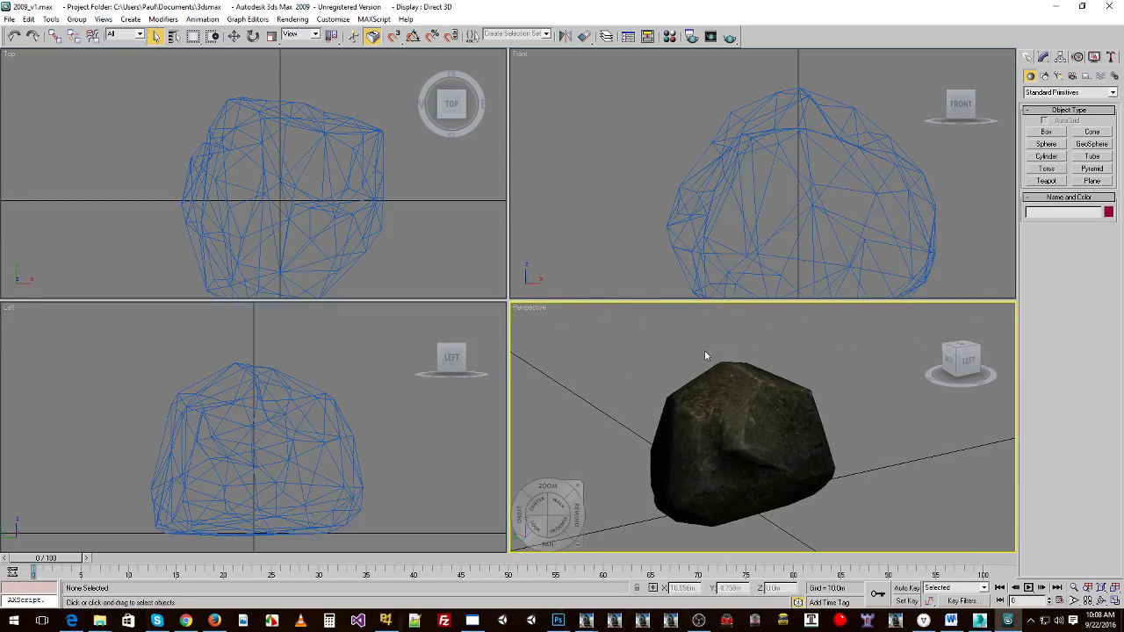
pyautogui.click(49, 18)
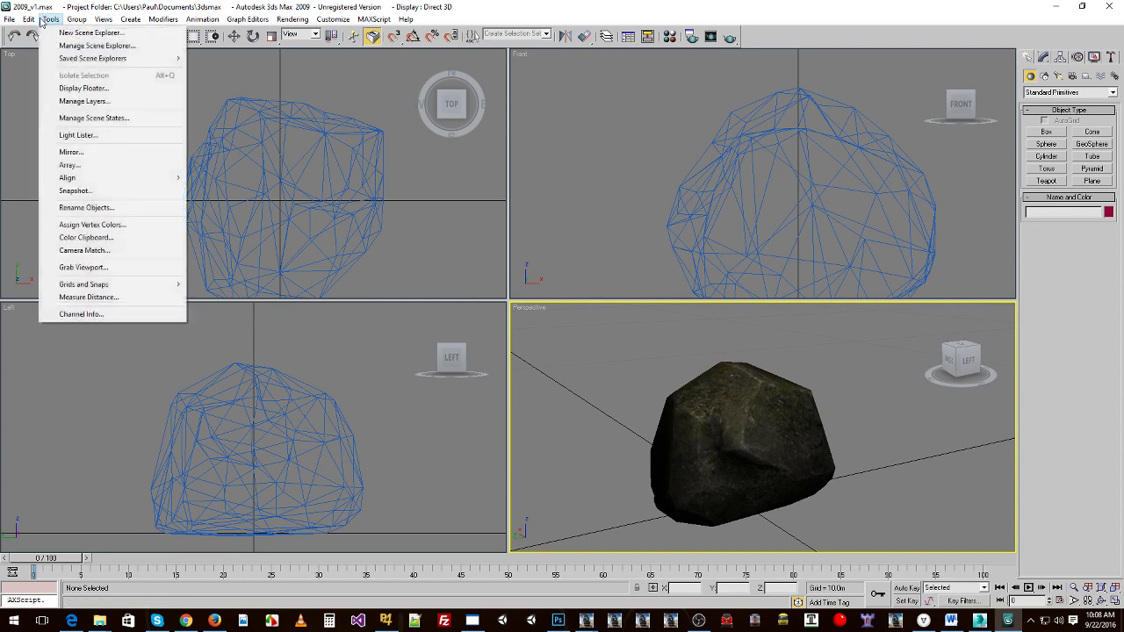
pyautogui.click(79, 102)
pyautogui.click(229, 105)
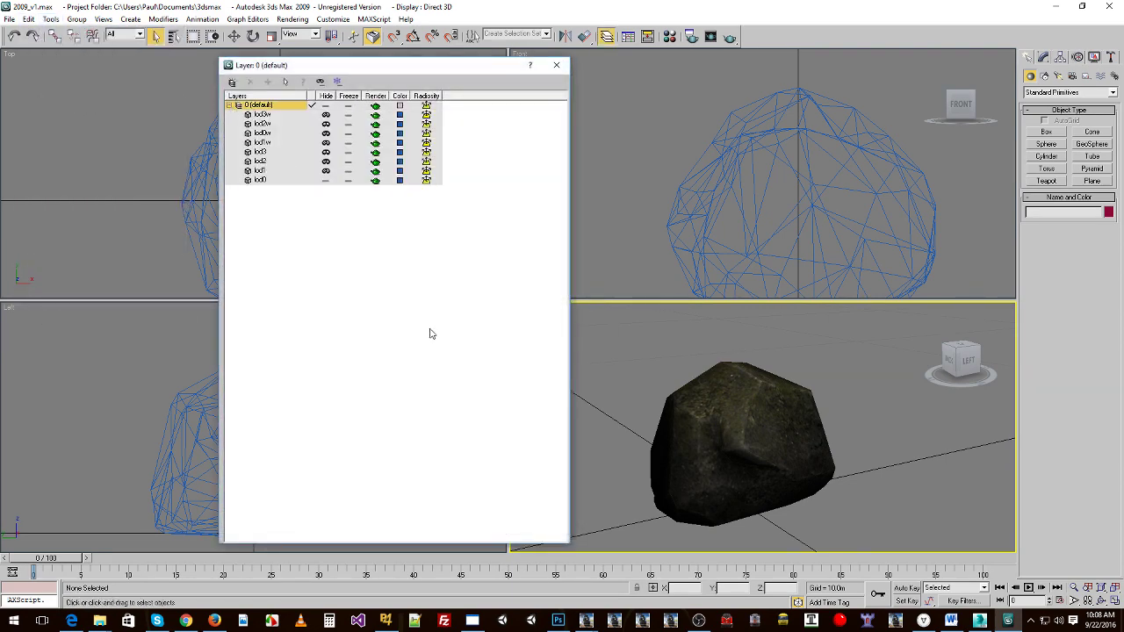
pyautogui.moveTo(429, 545); pyautogui.dragTo(430, 347)
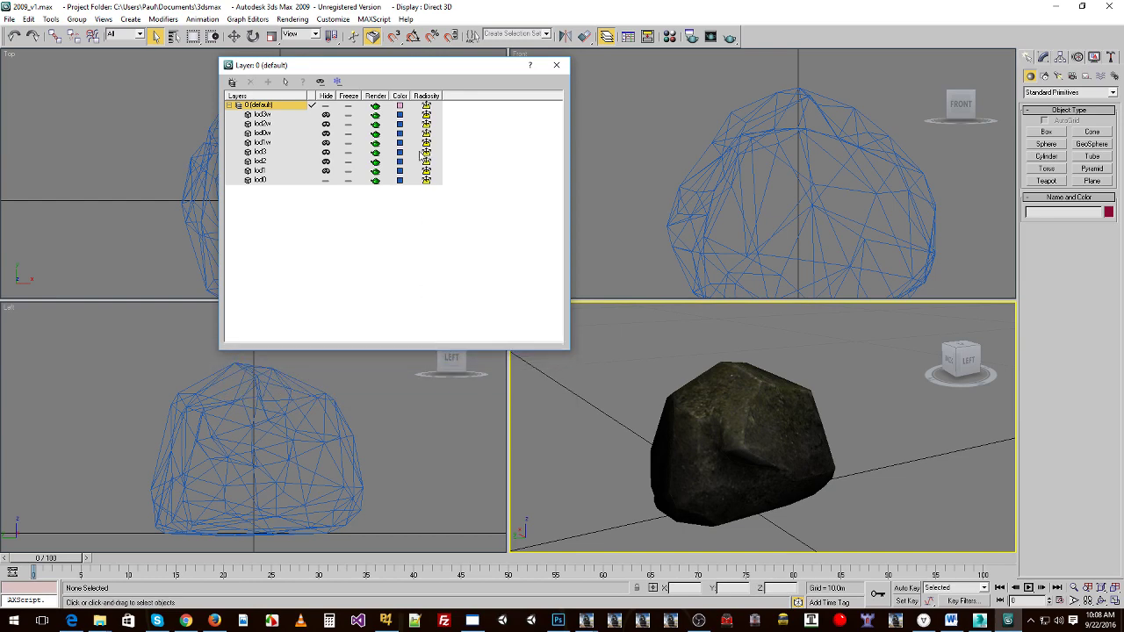
pyautogui.moveTo(402, 66); pyautogui.dragTo(342, 81)
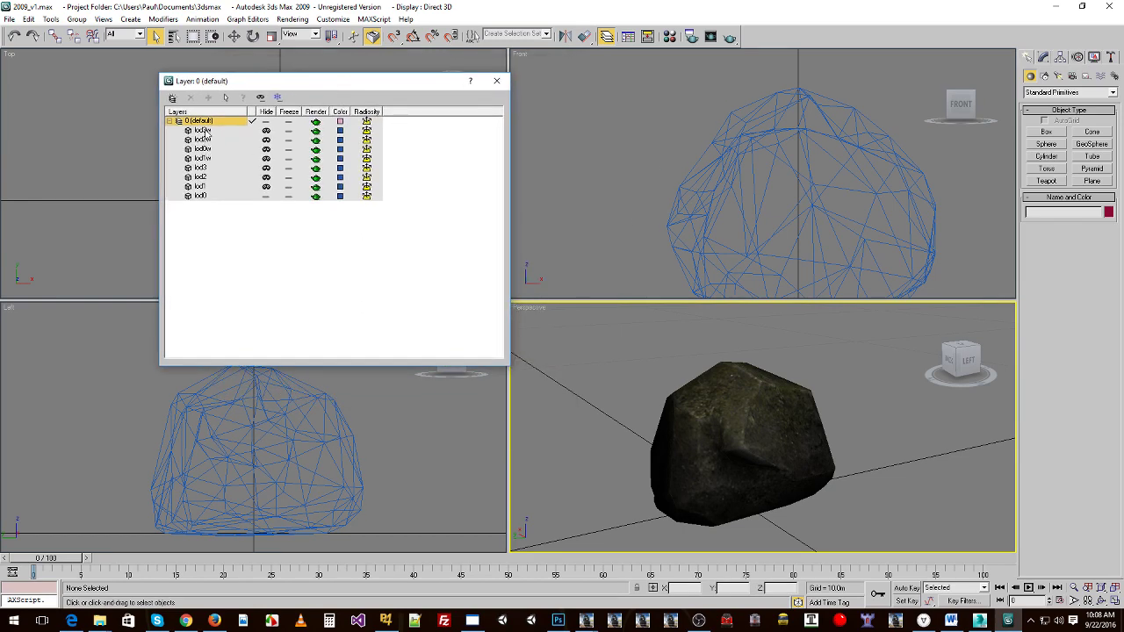
pyautogui.click(207, 132)
pyautogui.moveTo(205, 167); pyautogui.dragTo(206, 194)
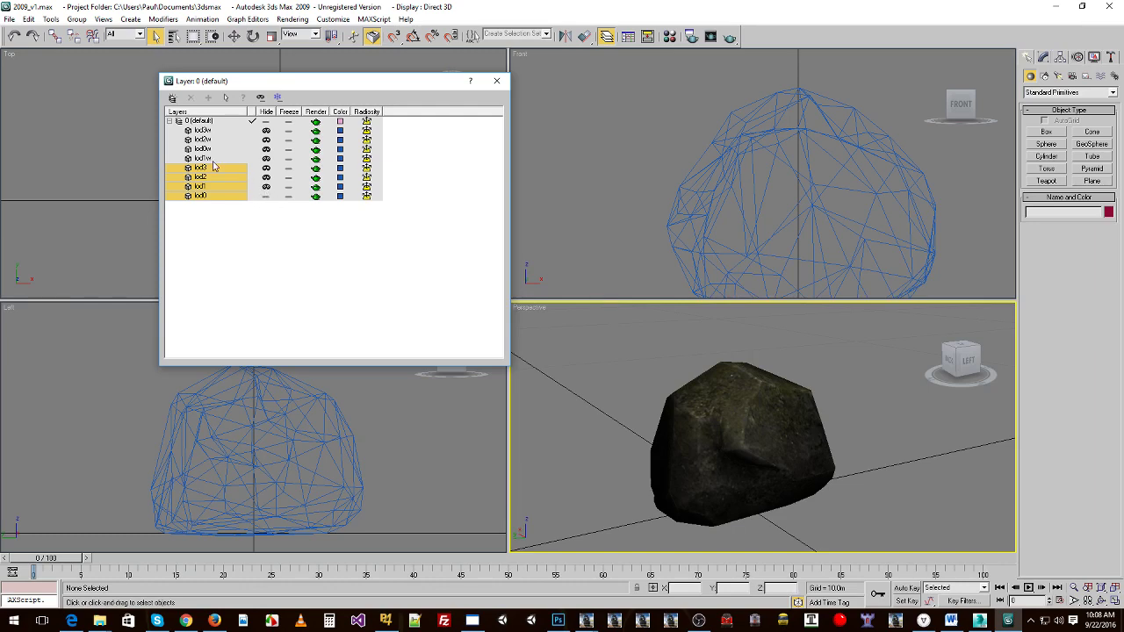
pyautogui.moveTo(209, 132); pyautogui.dragTo(230, 149)
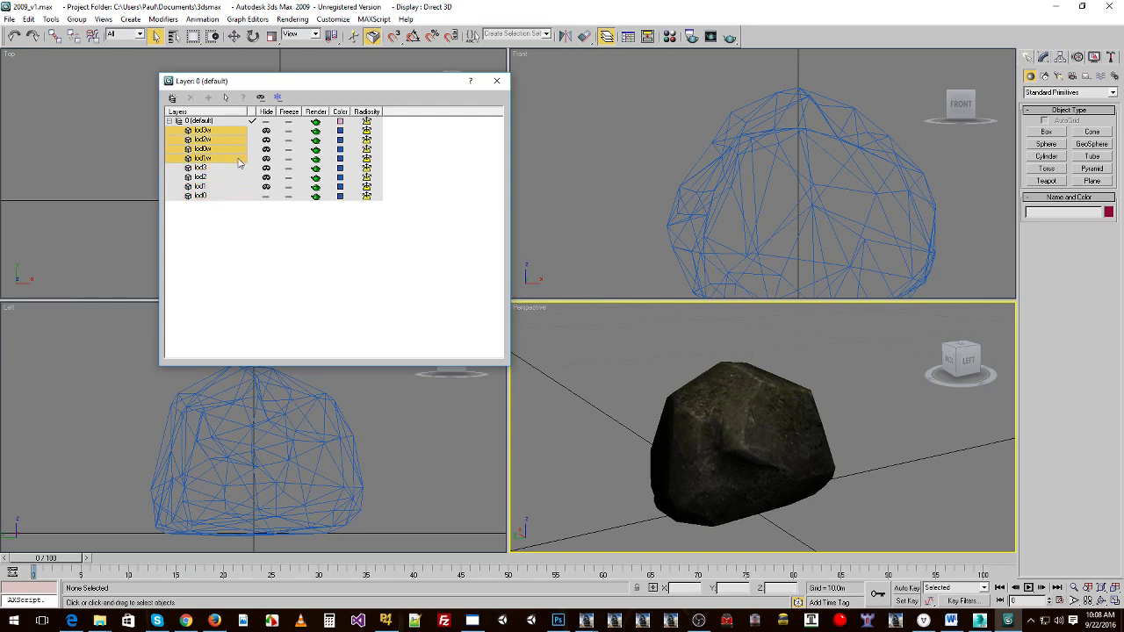
# Compare the maps of the body.m.tbumptex and bodywinter.m.tbumptex materials, then close the Material Editor.
pyautogui.click(669, 36)
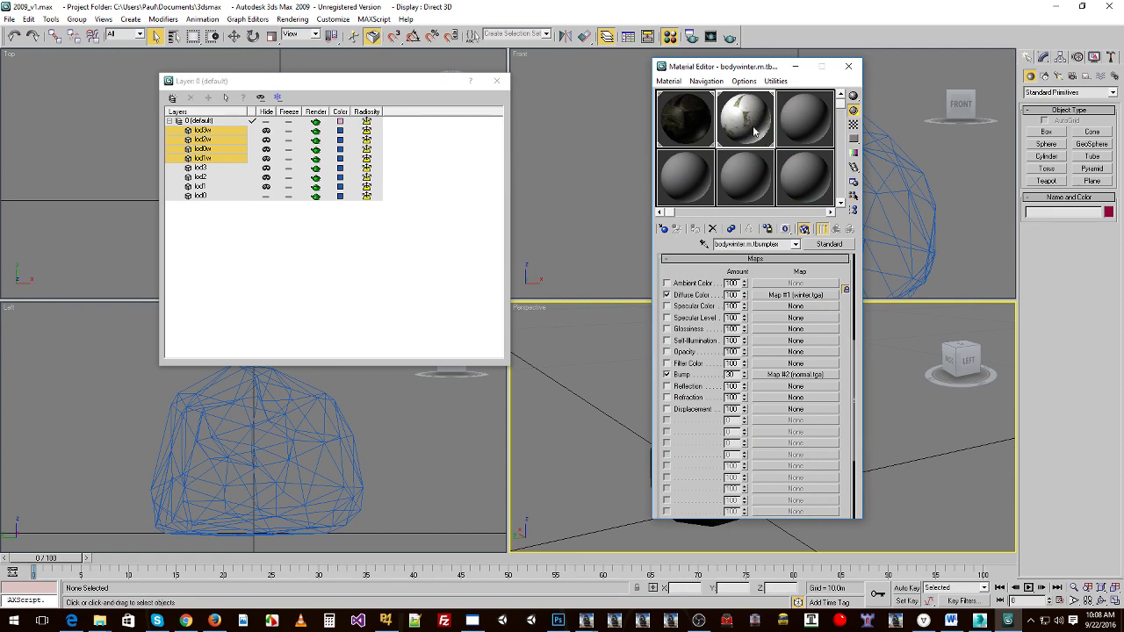
pyautogui.click(697, 116)
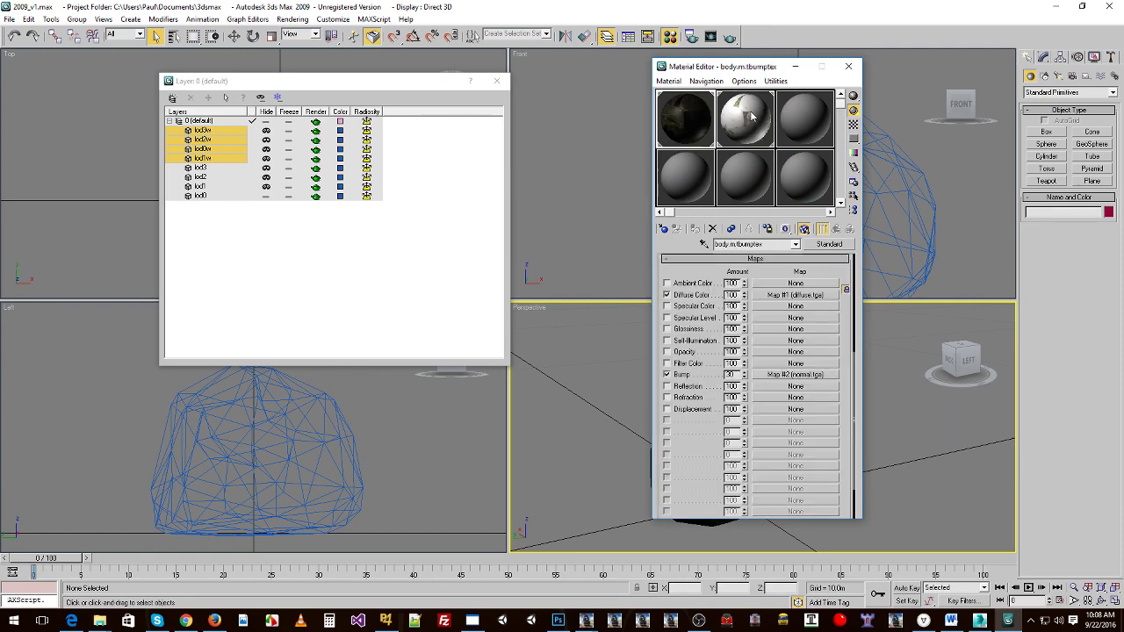
pyautogui.click(744, 124)
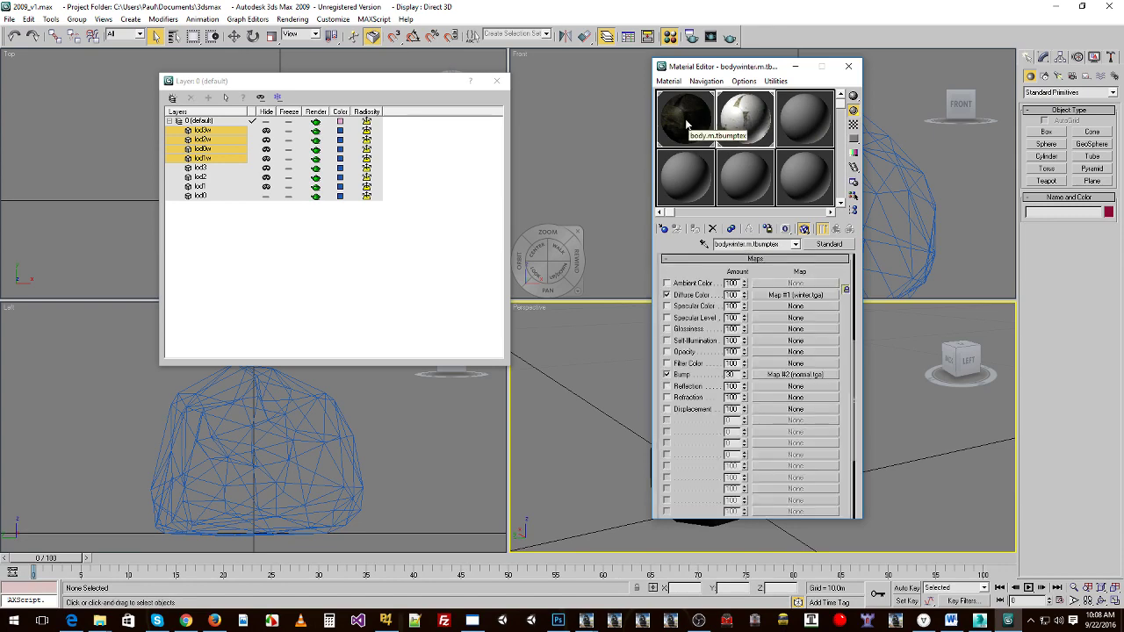
pyautogui.click(686, 124)
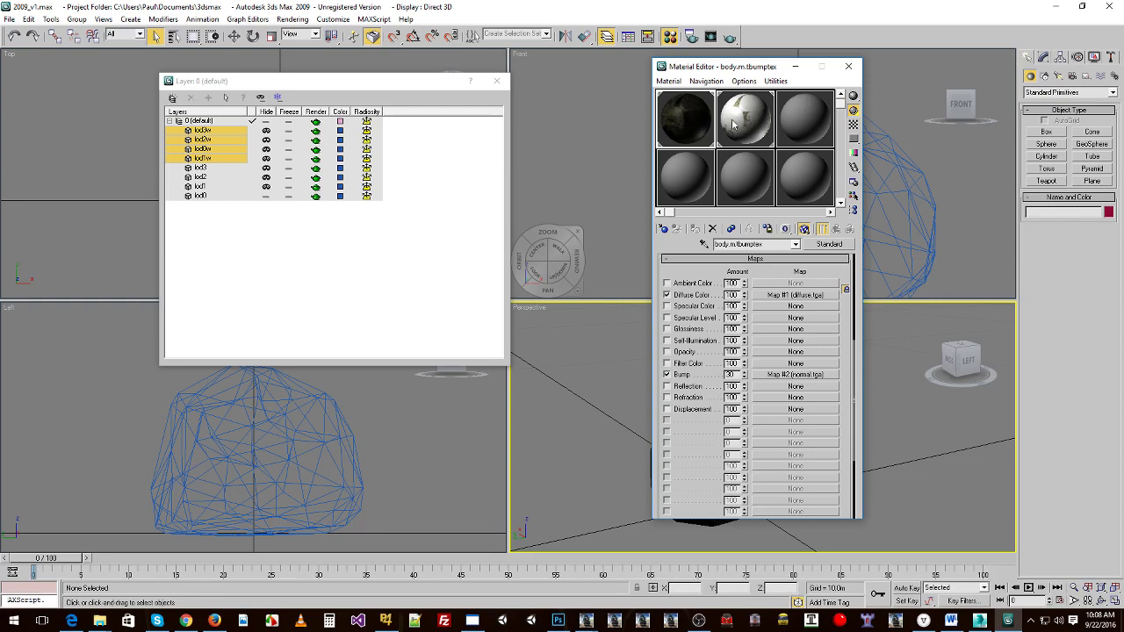
pyautogui.moveTo(741, 68); pyautogui.dragTo(990, 79)
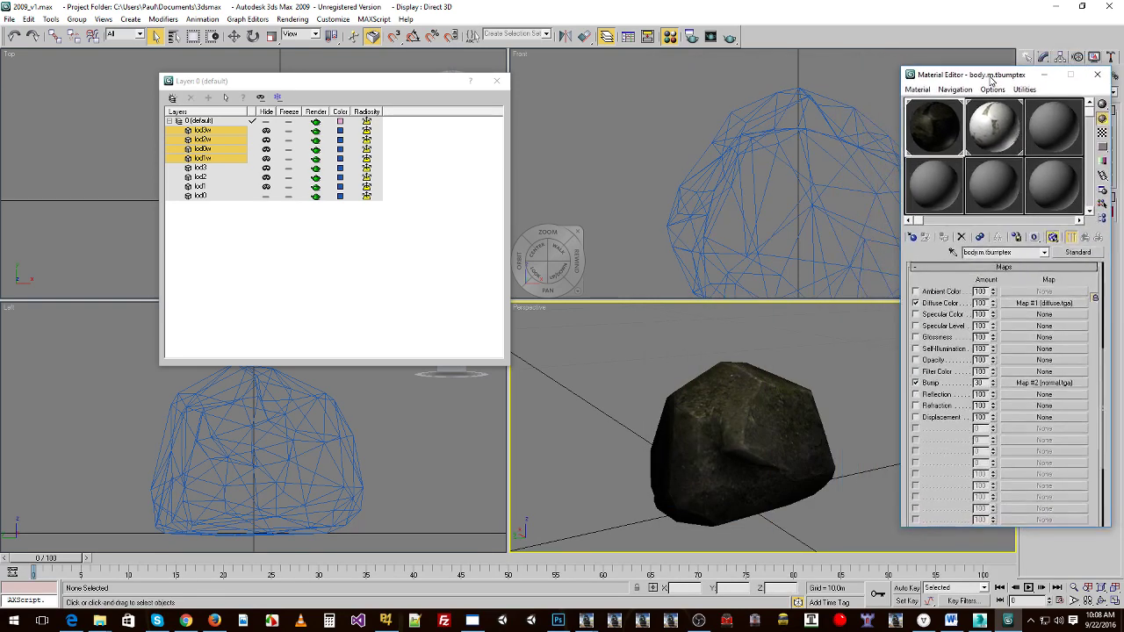
pyautogui.click(1096, 74)
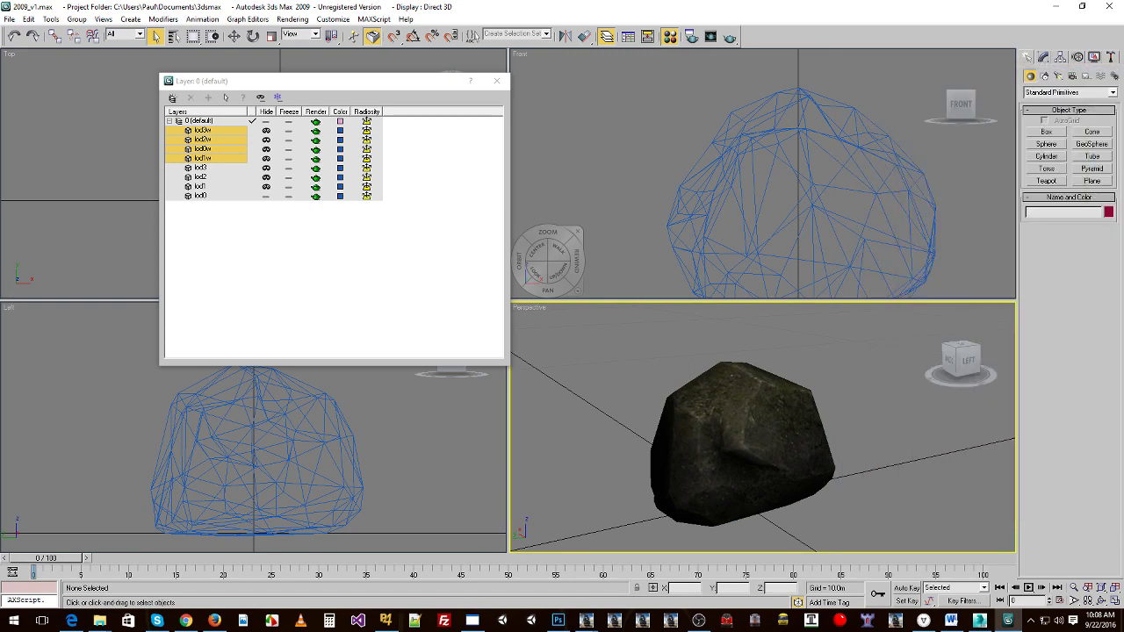
# Hide lod0 and show it again, check it by selecting and deselecting the rock, then close the layer manager.
pyautogui.click(336, 86)
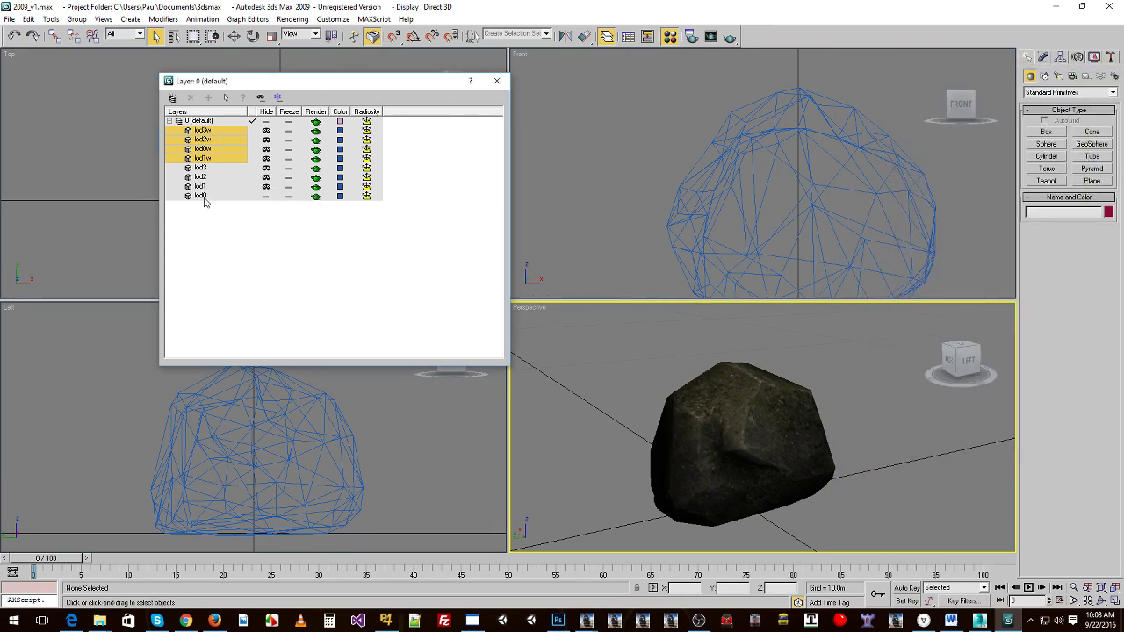
pyautogui.click(267, 197)
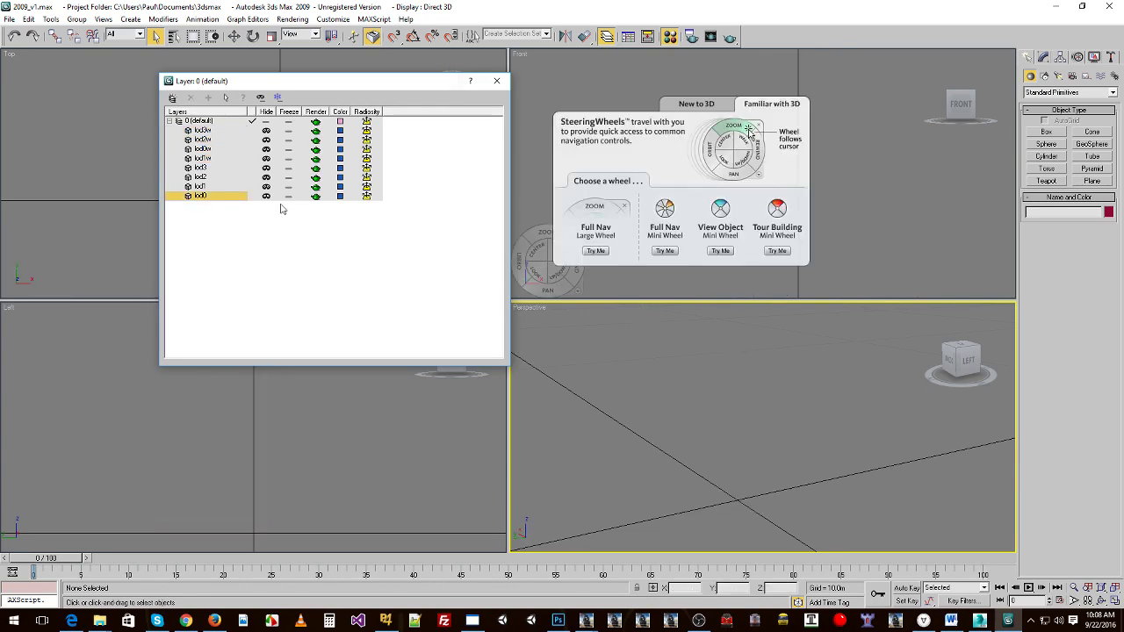
pyautogui.click(716, 394)
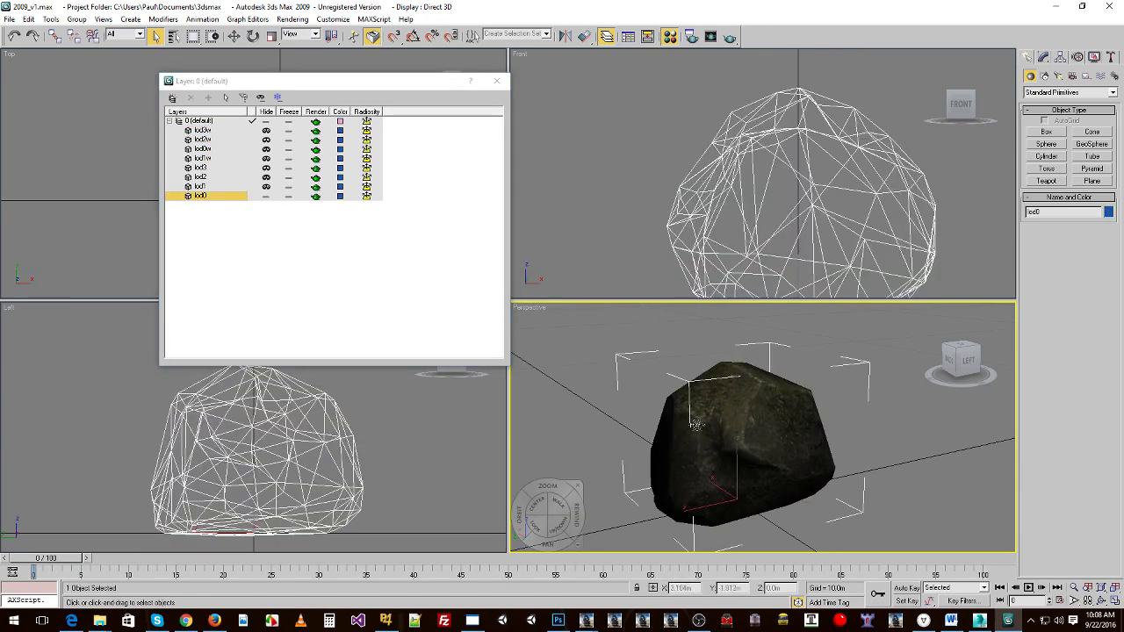
pyautogui.click(559, 350)
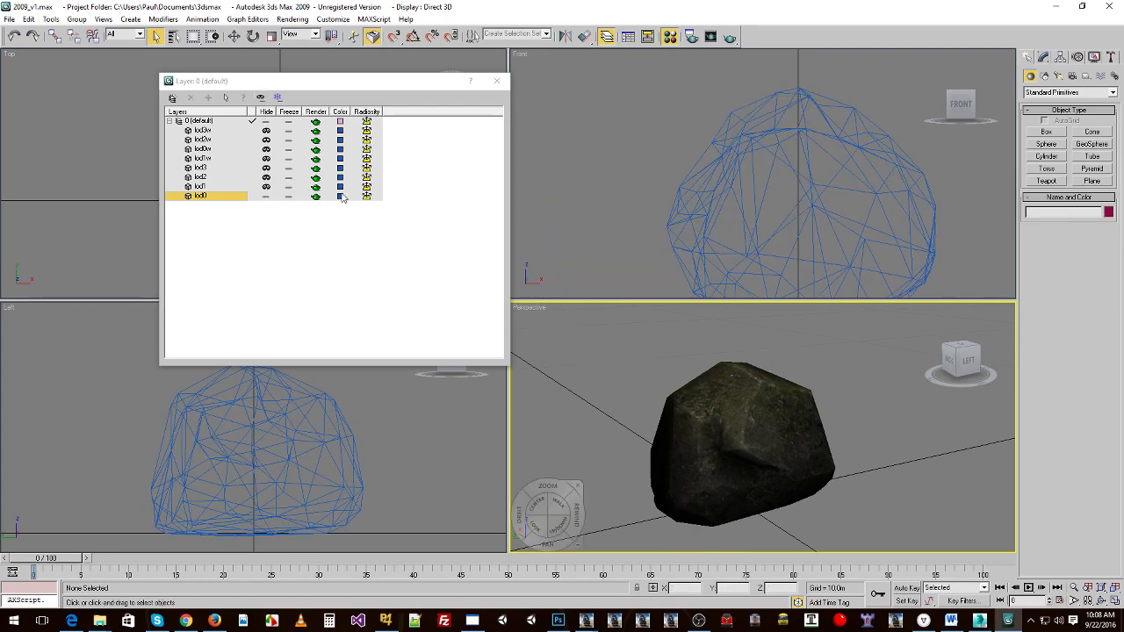
pyautogui.click(498, 81)
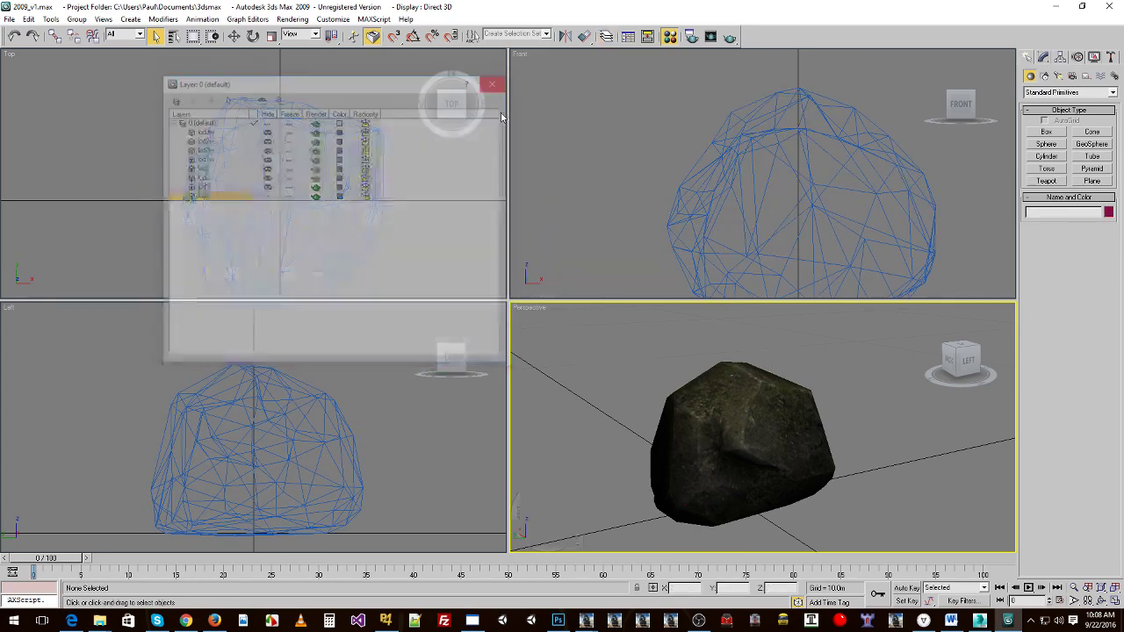
# Start an export and change its location to the Rock 1a - Seasonal folder in Rock 1's Trainz Assets.
pyautogui.moveTo(647, 368)
pyautogui.keyDown('alt'); pyautogui.mouseDown(button='middle')
pyautogui.moveTo(675, 384)
pyautogui.moveTo(653, 372)
pyautogui.mouseUp(button='middle'); pyautogui.keyUp('alt')
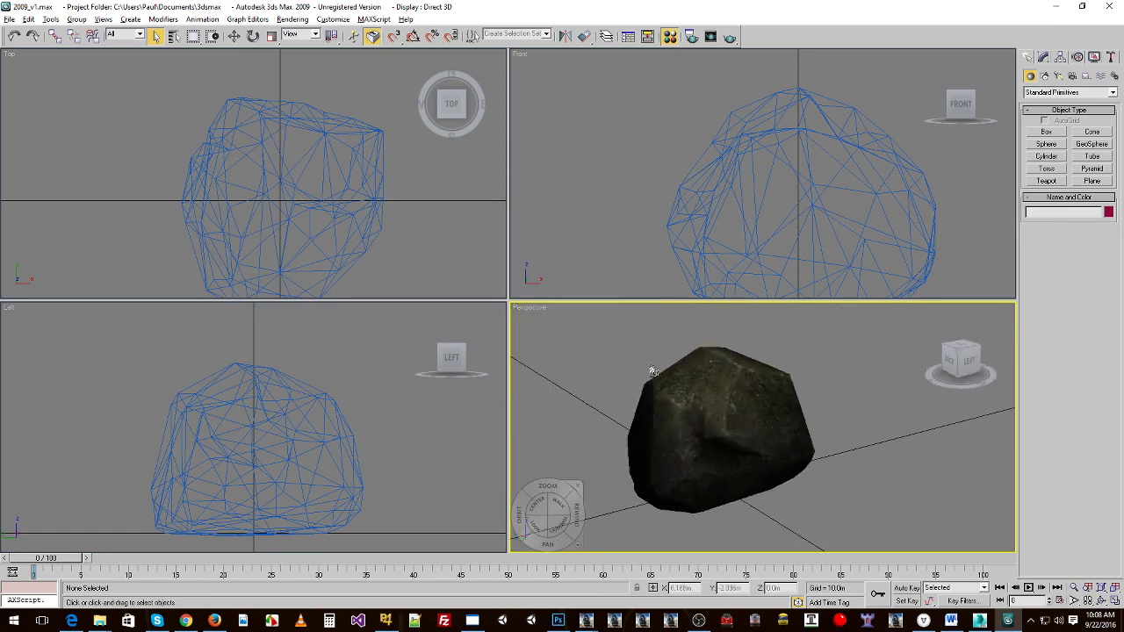
pyautogui.click(9, 18)
pyautogui.click(30, 280)
pyautogui.hotkey('alt', 'Tab')
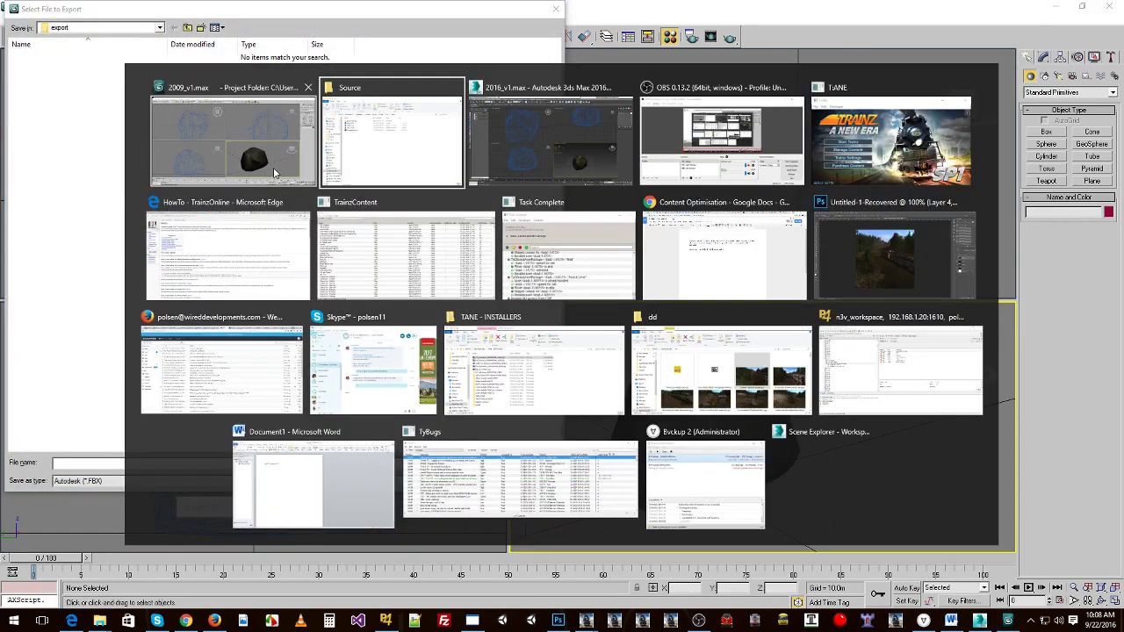
pyautogui.hotkey('alt', 'Left')
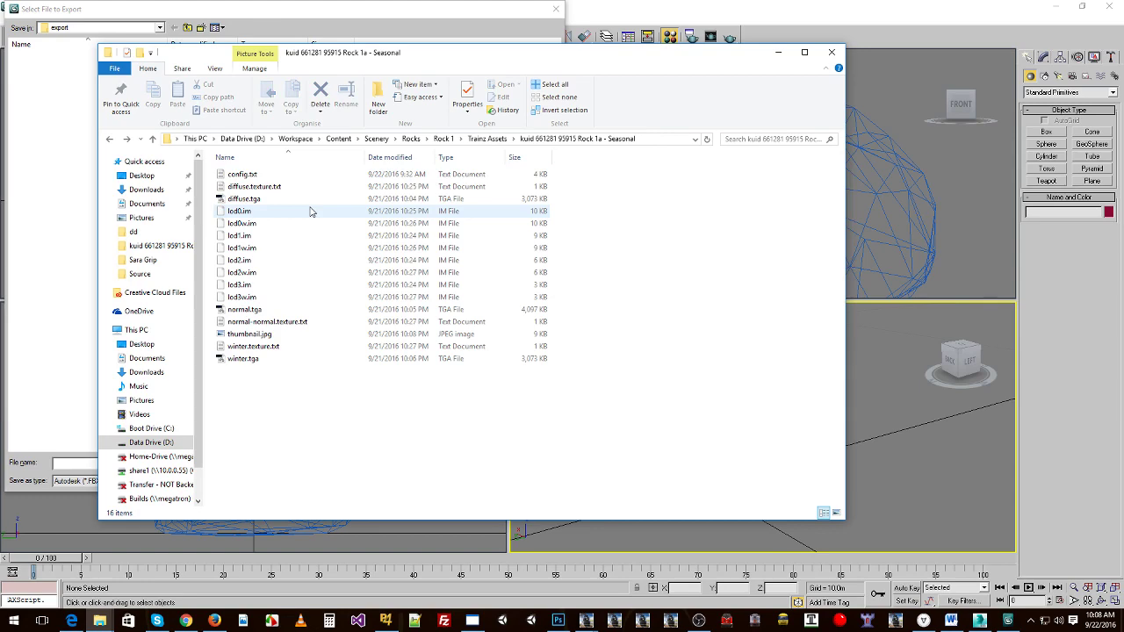
pyautogui.click(81, 135)
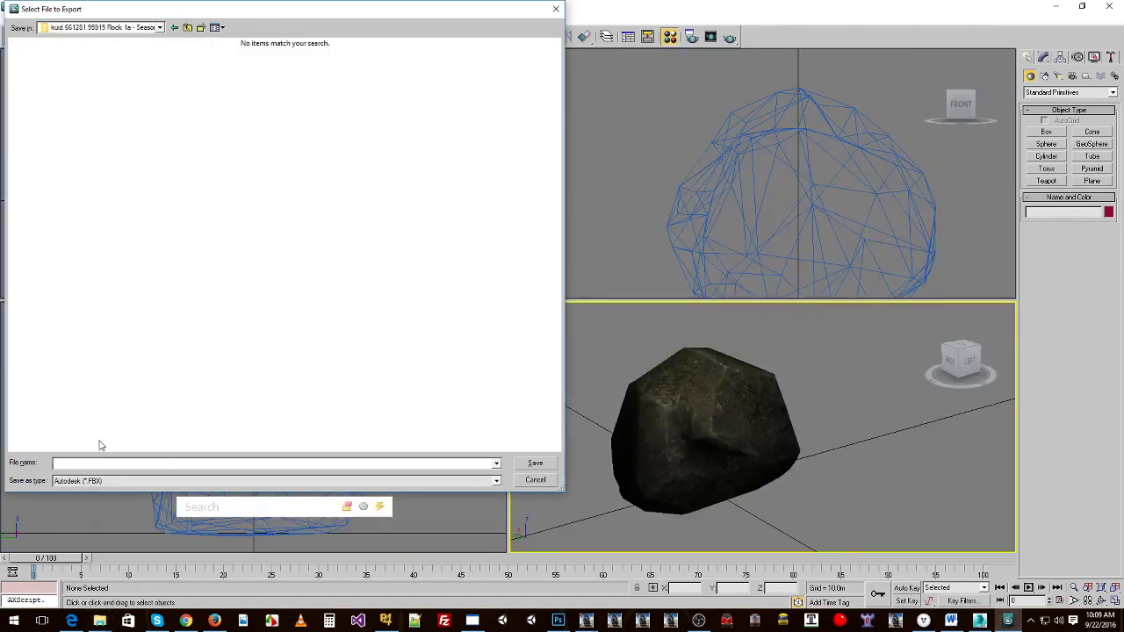
# Set the export type to Trainz format (*.IM,*.KIN) and choose lod0.im, then cancel the export.
pyautogui.click(93, 481)
pyautogui.click(93, 404)
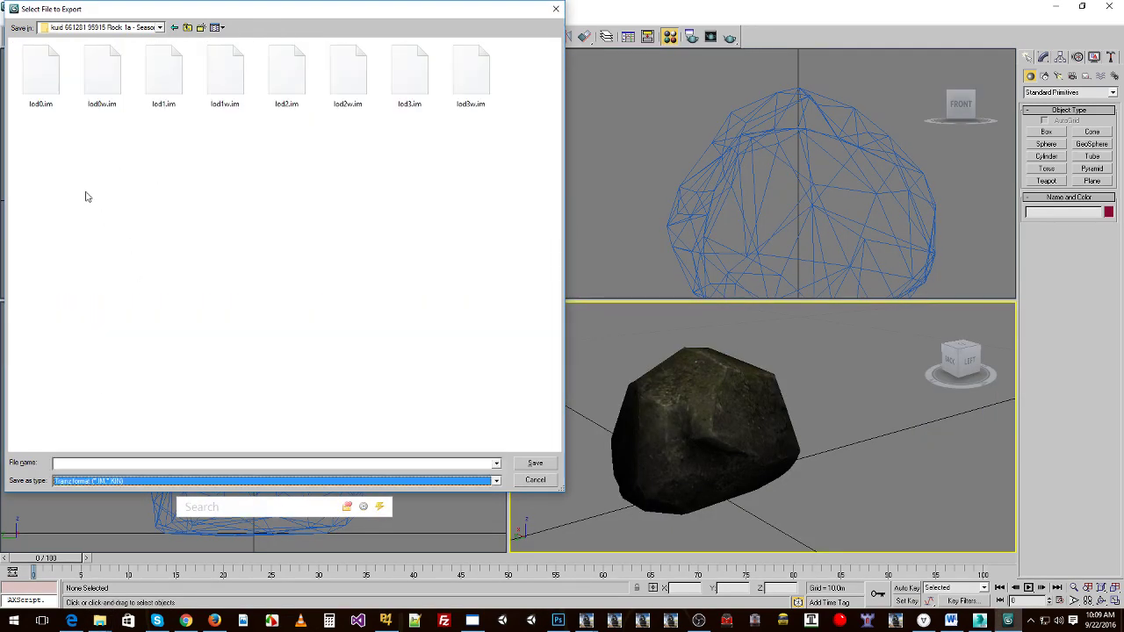
pyautogui.click(40, 83)
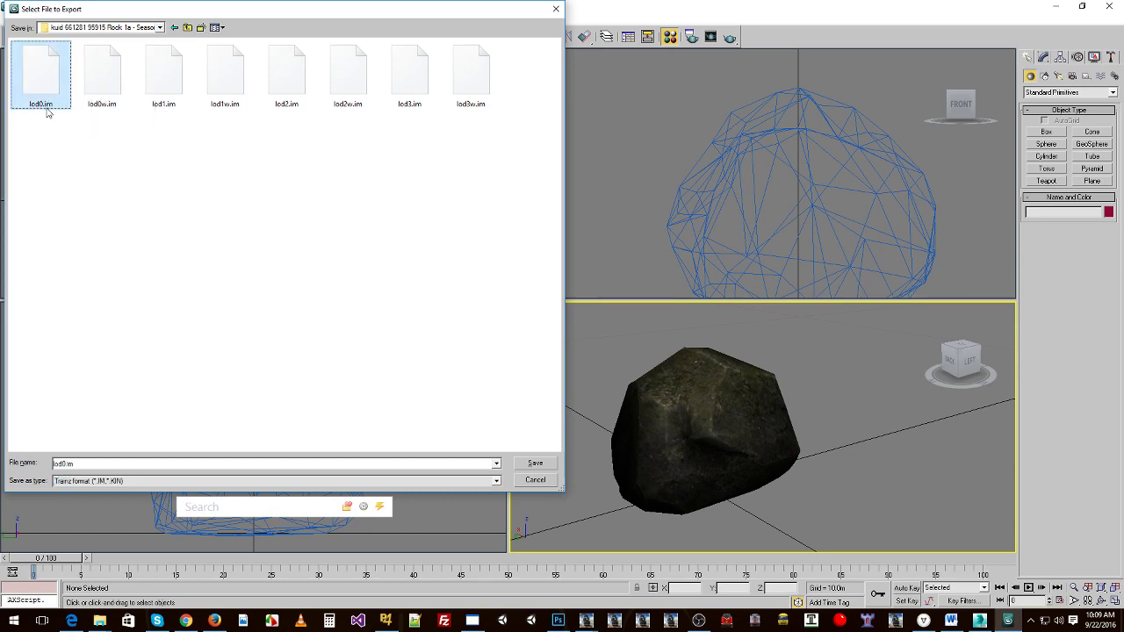
pyautogui.click(535, 479)
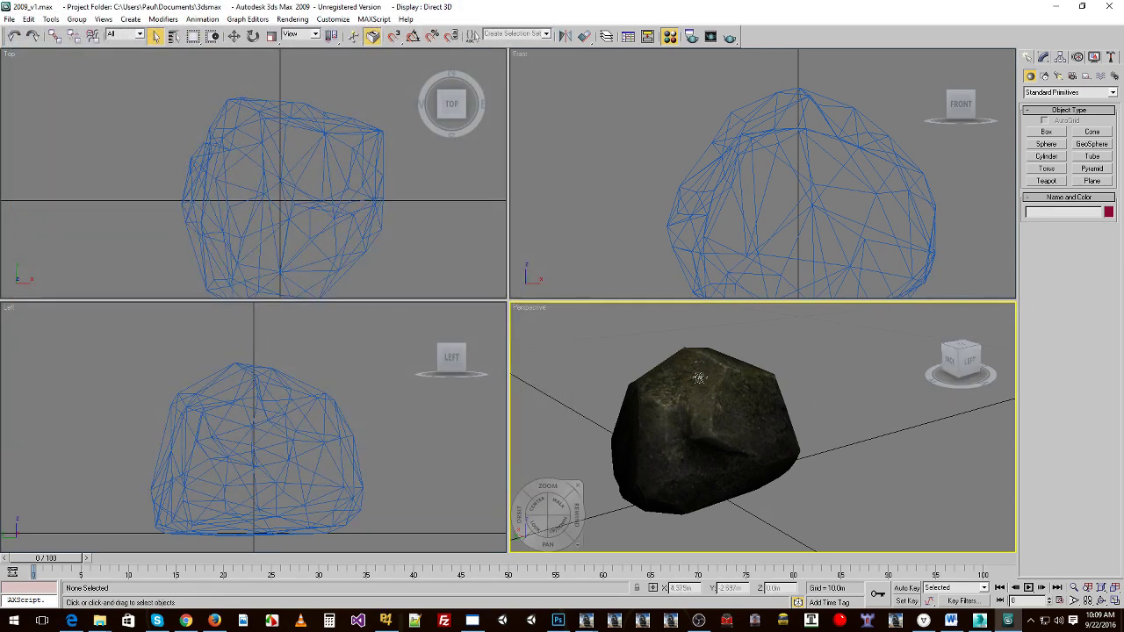
# Unhide lod1 and hide lod0 in layer 0, then close the layer manager.
pyautogui.click(51, 20)
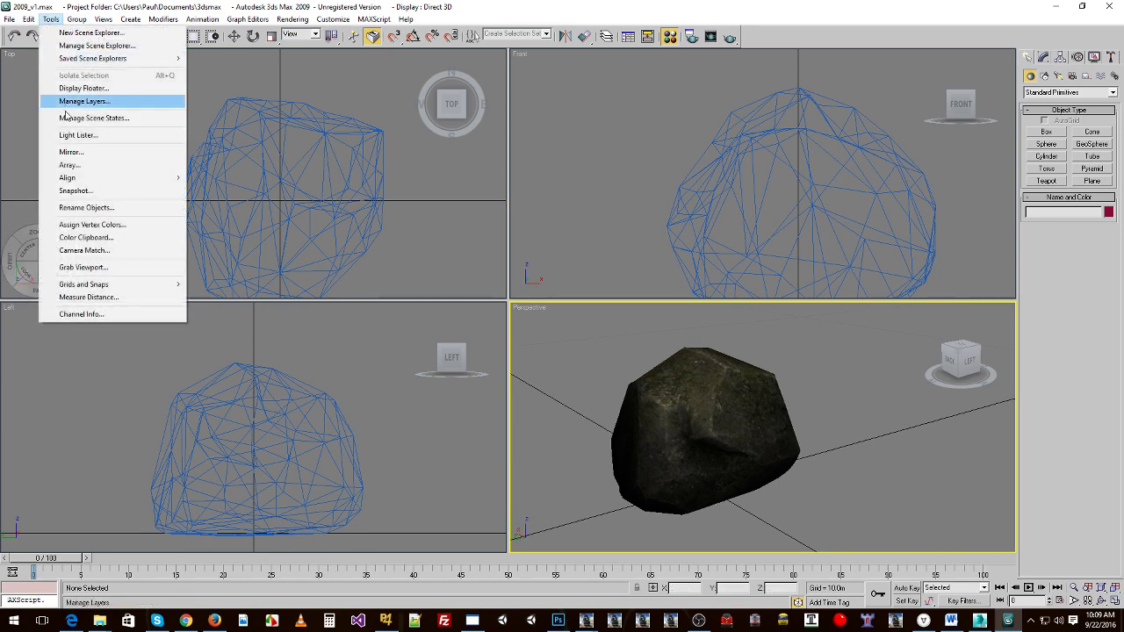
pyautogui.click(70, 100)
pyautogui.click(171, 123)
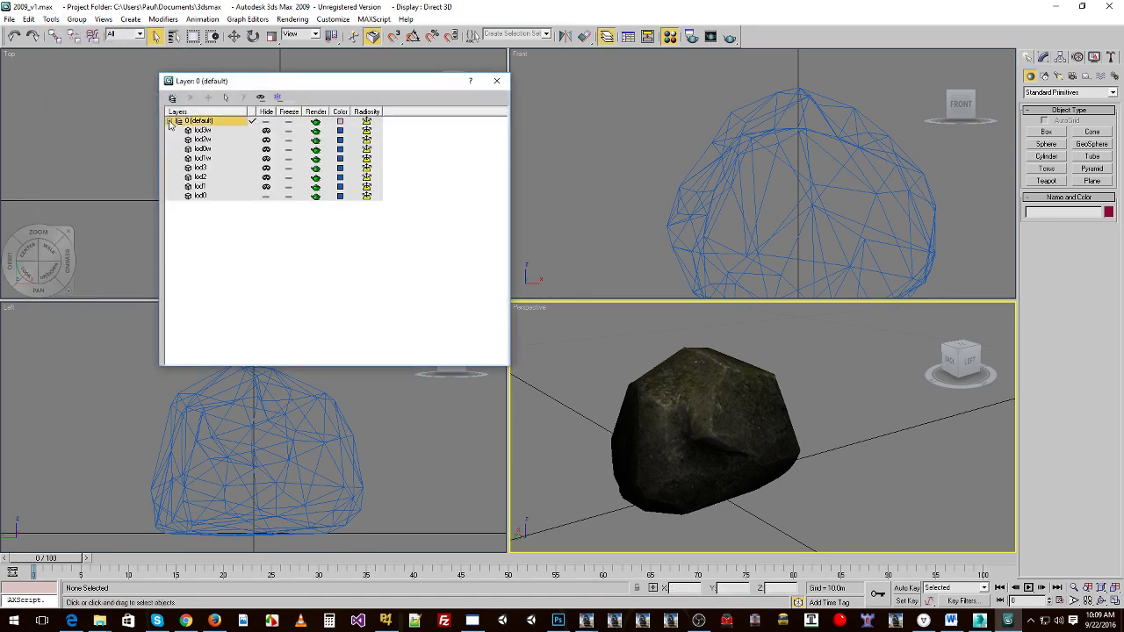
pyautogui.click(266, 186)
pyautogui.click(266, 196)
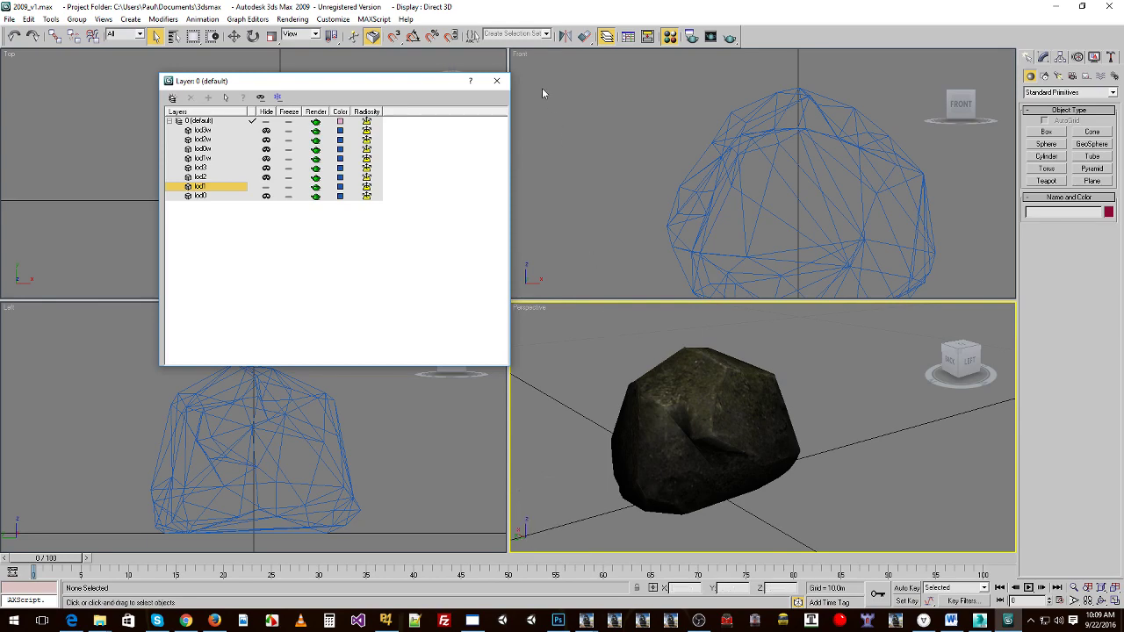
pyautogui.click(496, 80)
# Start a Trainz format (*.IM,*.KIN) export in the Rock 1a - Seasonal folder, pick lod1.im, lod2.im and lod3.im in turn, then cancel.
pyautogui.click(9, 18)
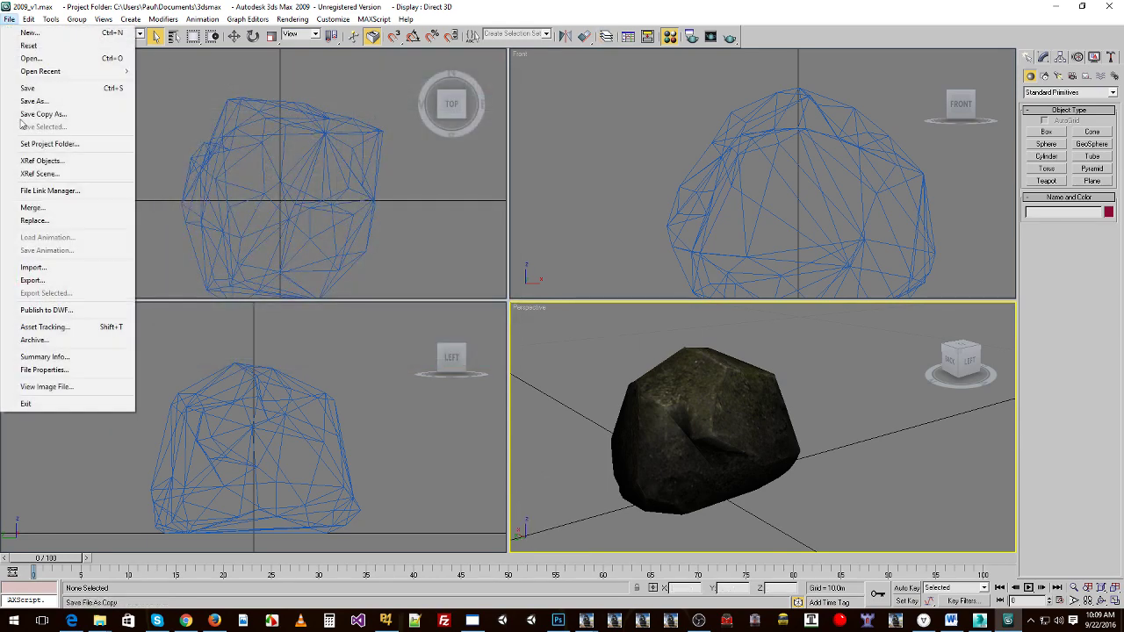
pyautogui.click(43, 281)
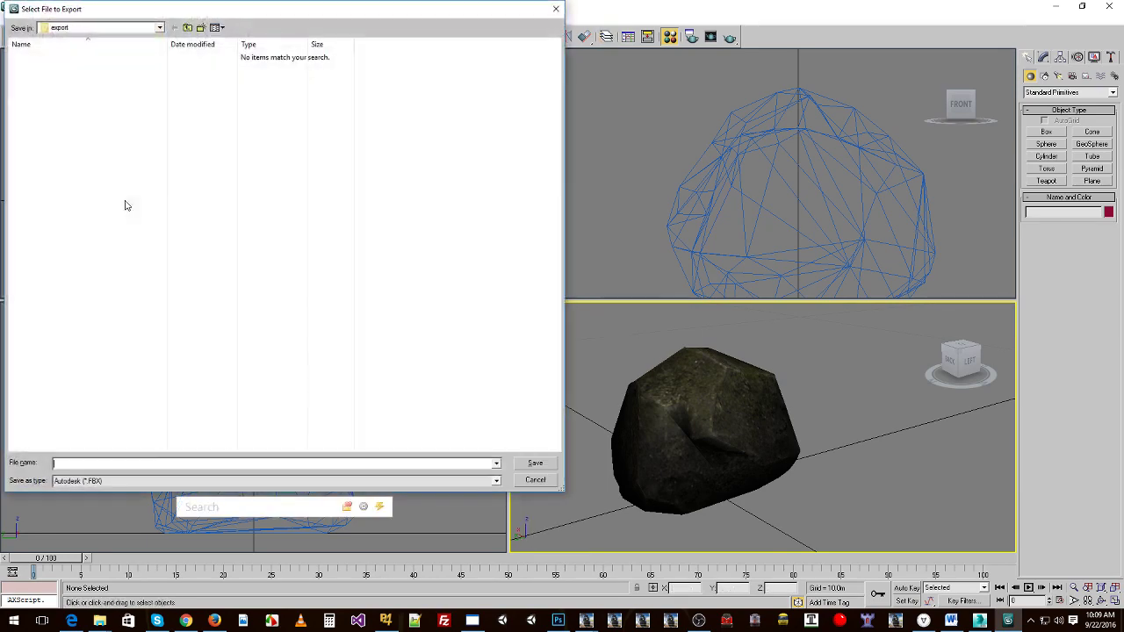
pyautogui.hotkey('alt', 'Tab')
pyautogui.hotkey('alt', 'Tab')
pyautogui.click(91, 481)
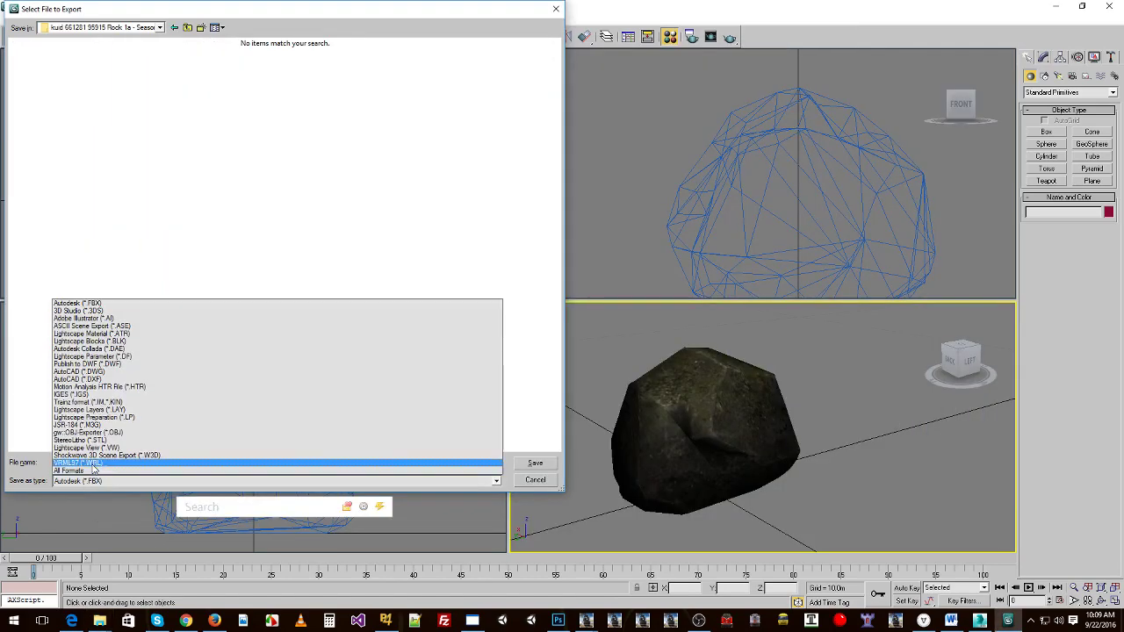
pyautogui.click(88, 402)
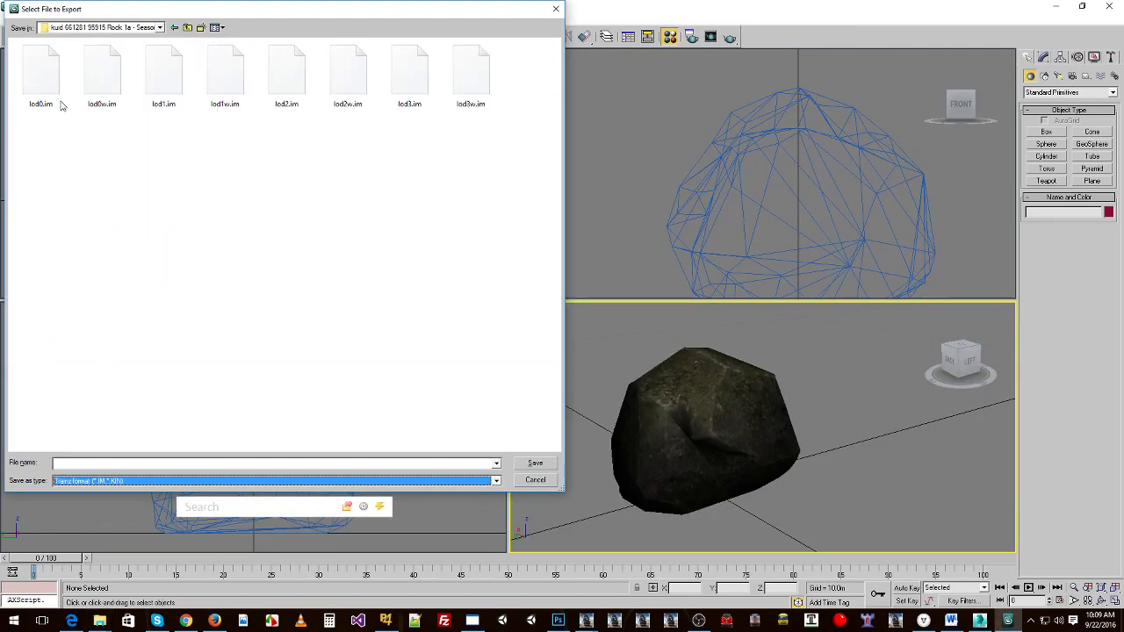
pyautogui.click(161, 79)
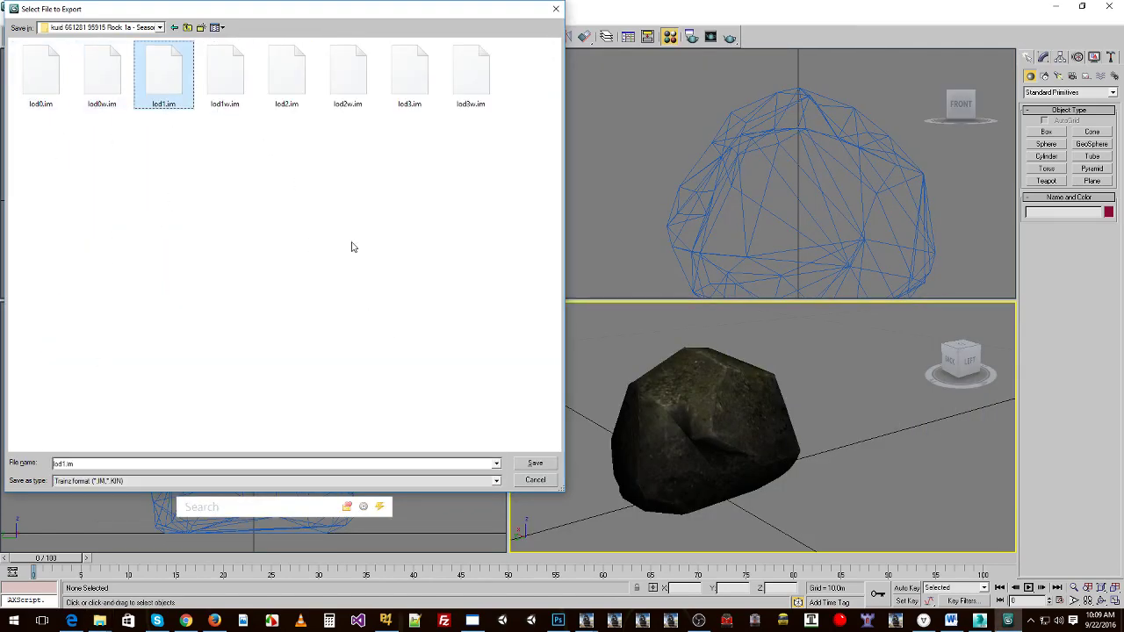
pyautogui.click(298, 92)
pyautogui.click(409, 92)
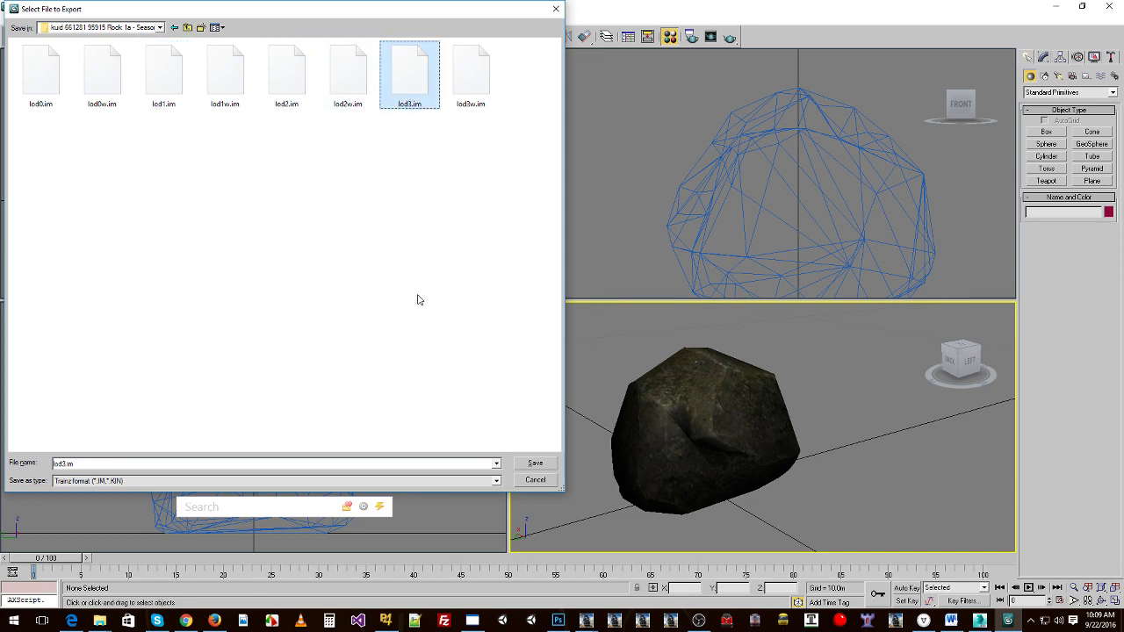
pyautogui.click(533, 480)
# Hide lod1 and unhide lod0w in layer 0, then close the layer manager.
pyautogui.click(33, 19)
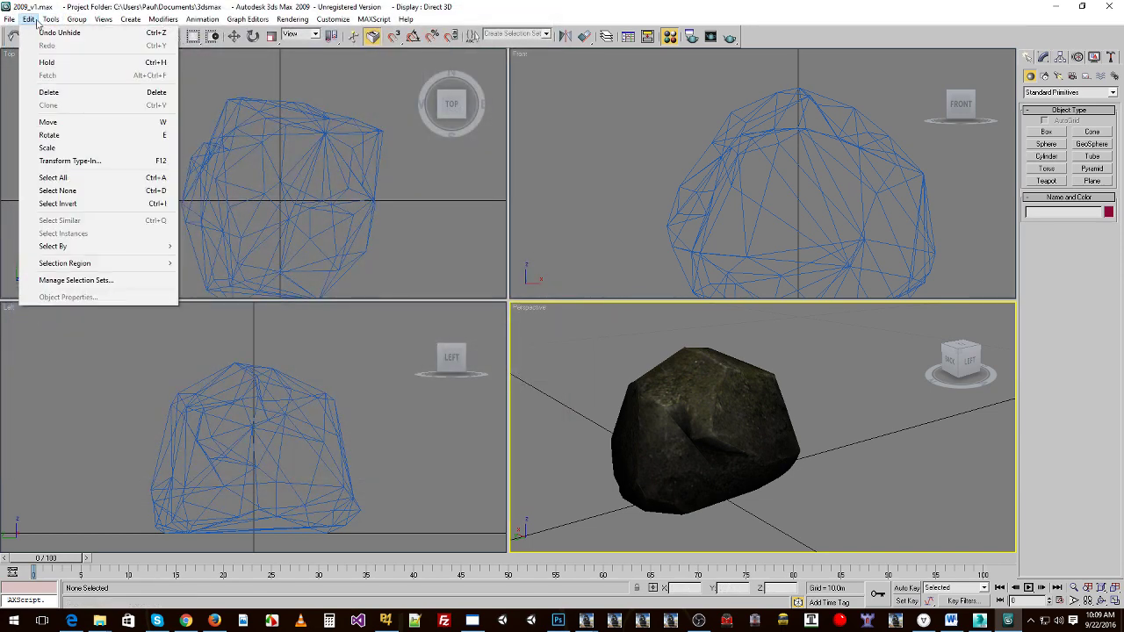
pyautogui.moveTo(51, 20)
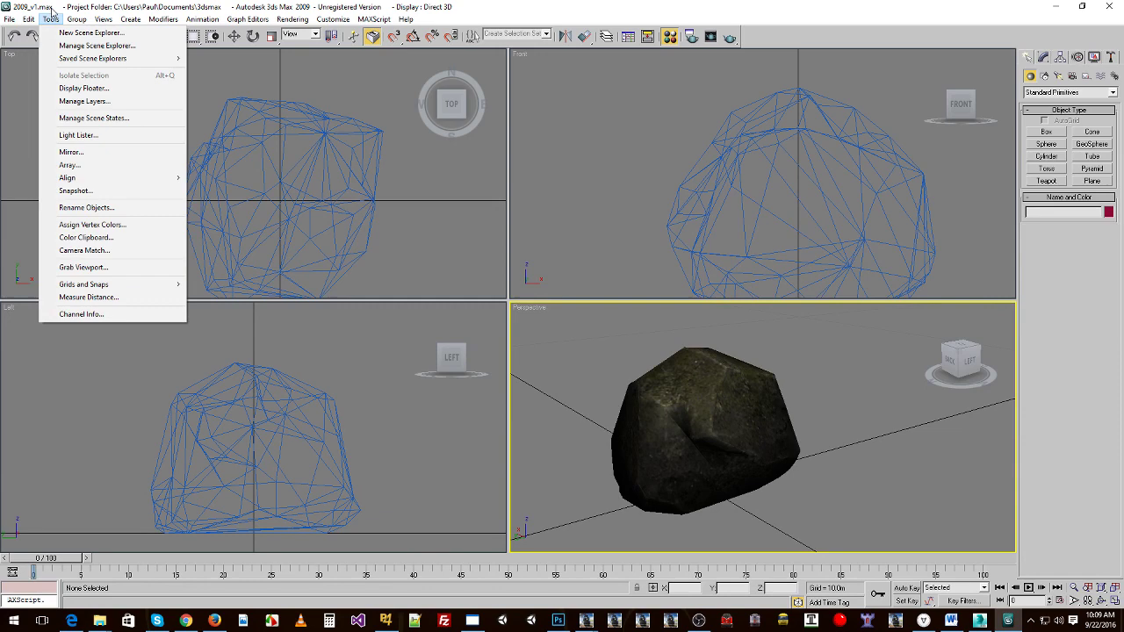
pyautogui.click(72, 104)
pyautogui.click(171, 122)
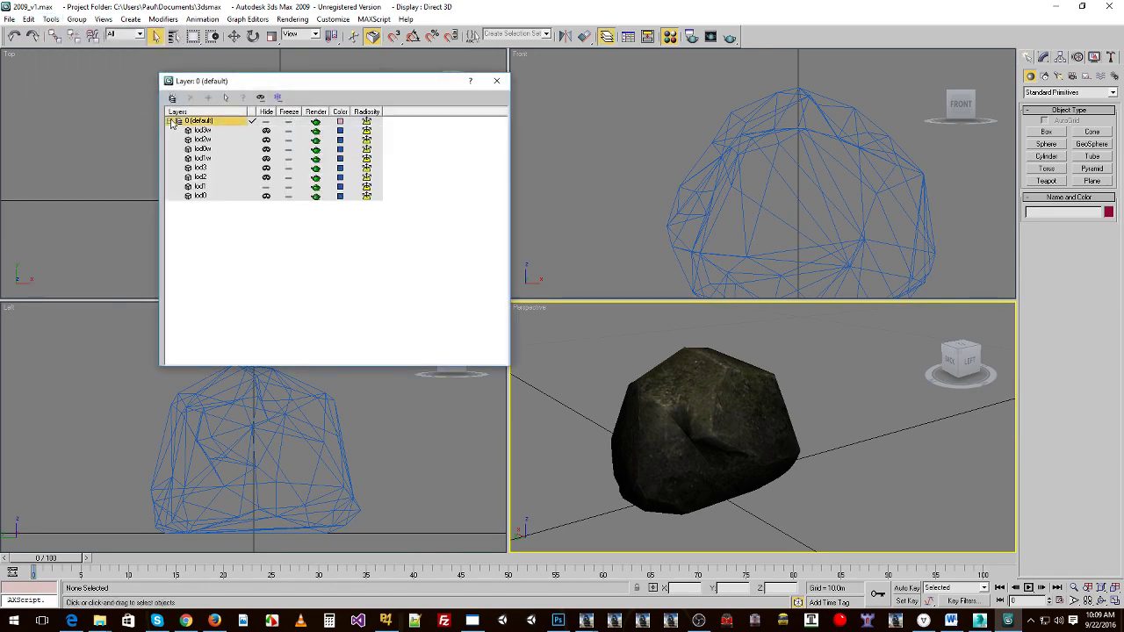
pyautogui.click(266, 187)
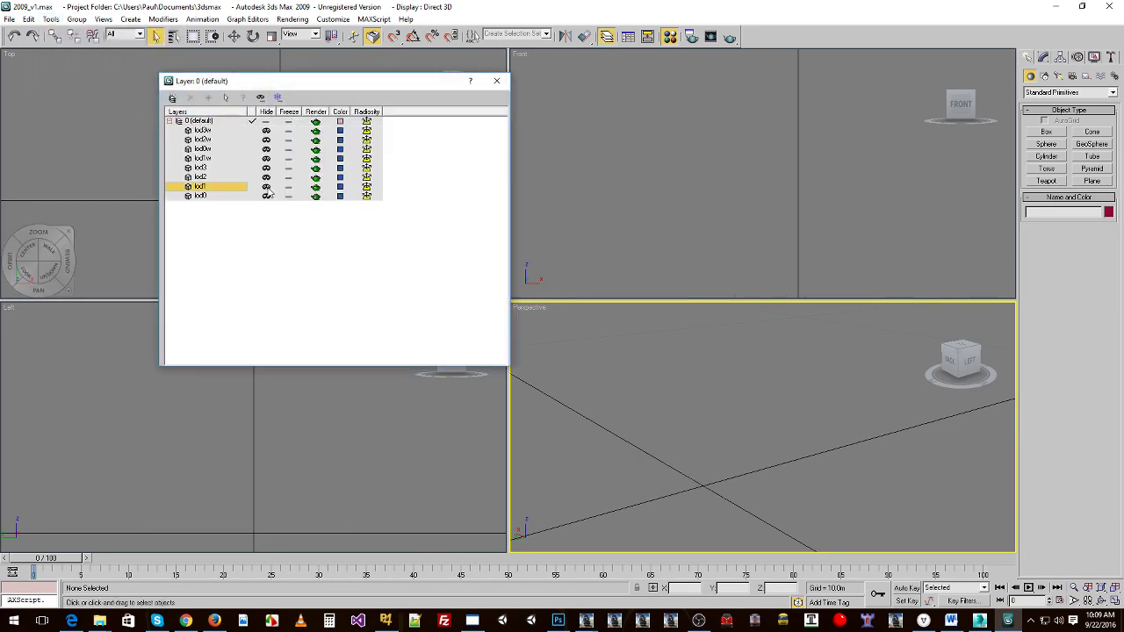
pyautogui.click(266, 149)
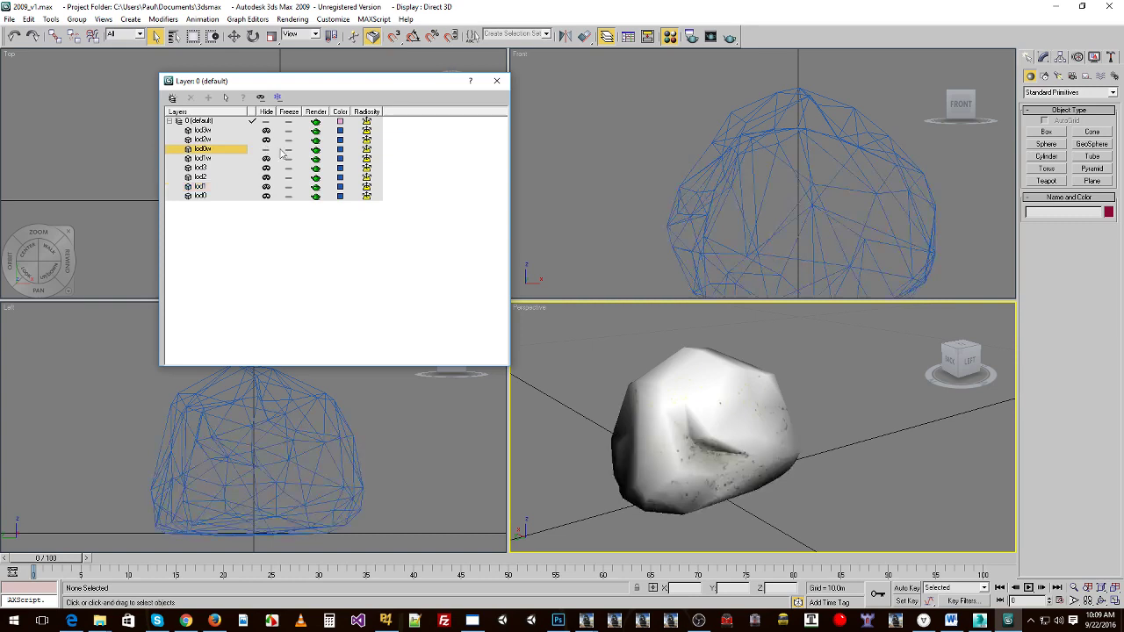
pyautogui.click(496, 82)
# Inspect the winter rock in the perspective view and bring up the Material Editor to compare its material with the summer one.
pyautogui.keyDown('alt'); pyautogui.moveTo(522, 359); pyautogui.dragTo(562, 367, button='middle'); pyautogui.keyUp('alt')
pyautogui.press('m')
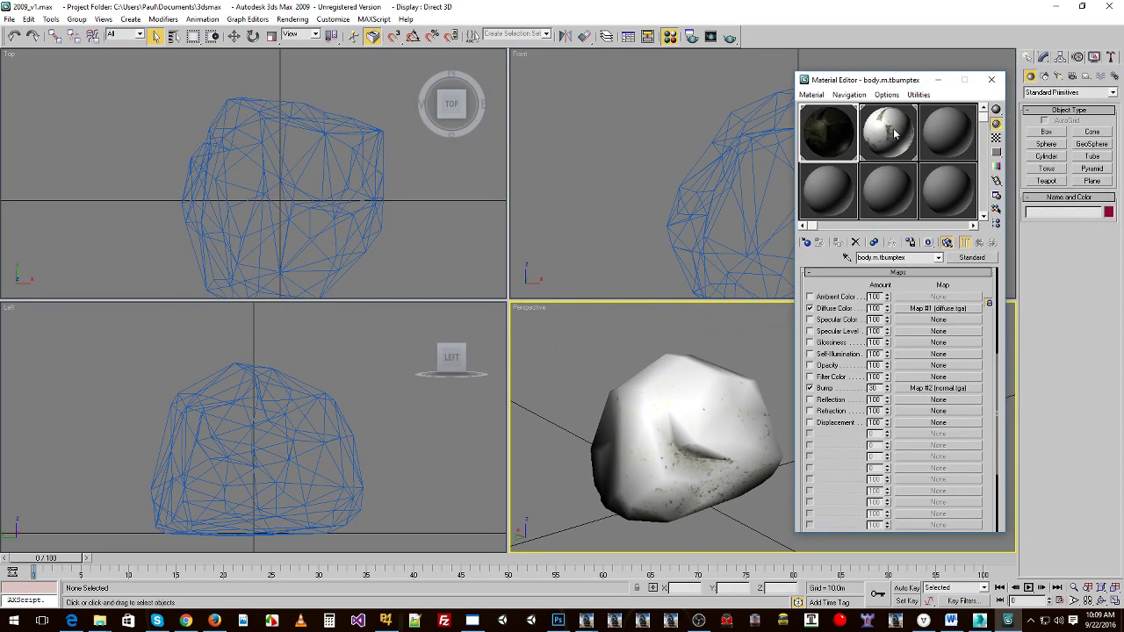
pyautogui.moveTo(892, 133); pyautogui.dragTo(656, 387)
# Start a Trainz format (*.IM,*.KIN) export in the Rock 1a - Seasonal folder, choose lod0w.im, then cancel it.
pyautogui.click(9, 19)
pyautogui.click(32, 281)
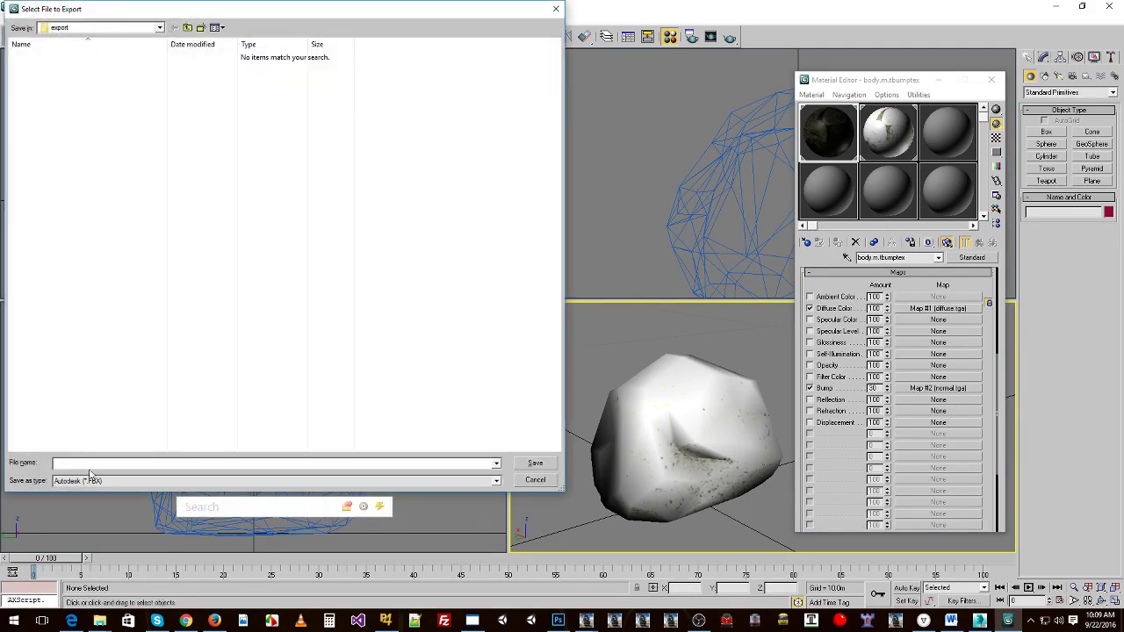
pyautogui.hotkey('alt', 'Tab')
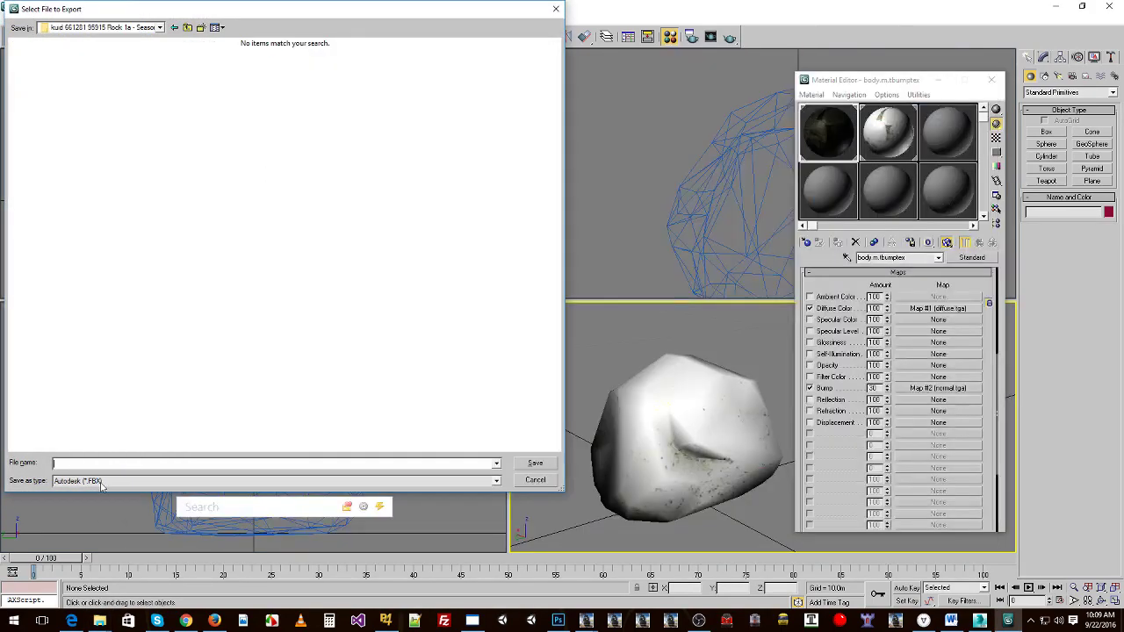
pyautogui.click(101, 481)
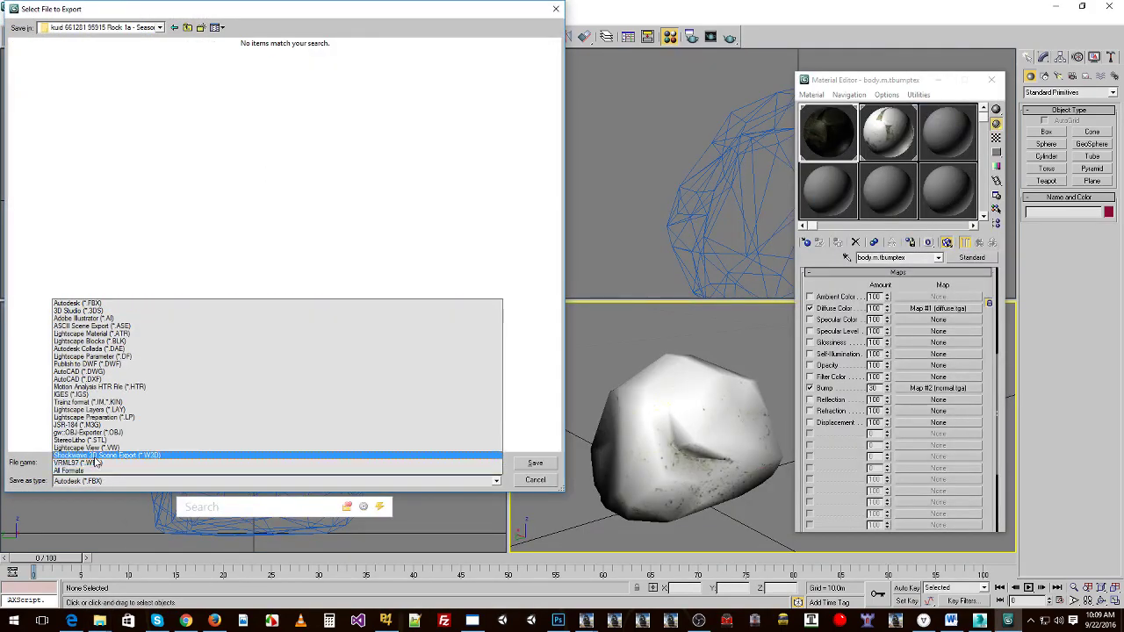
pyautogui.click(96, 402)
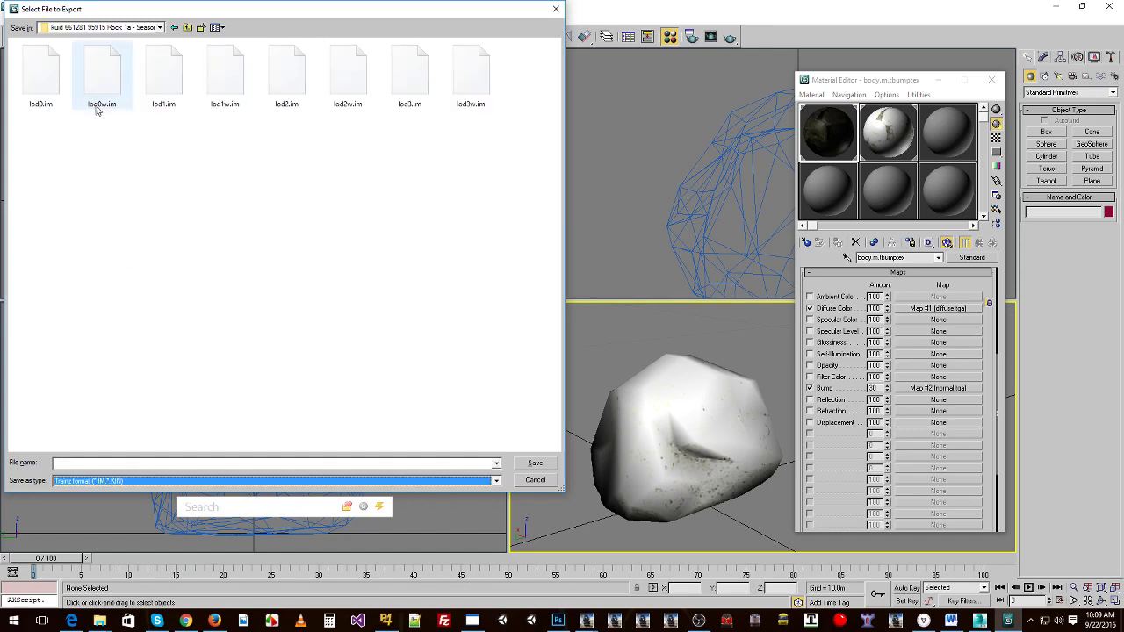
pyautogui.click(100, 112)
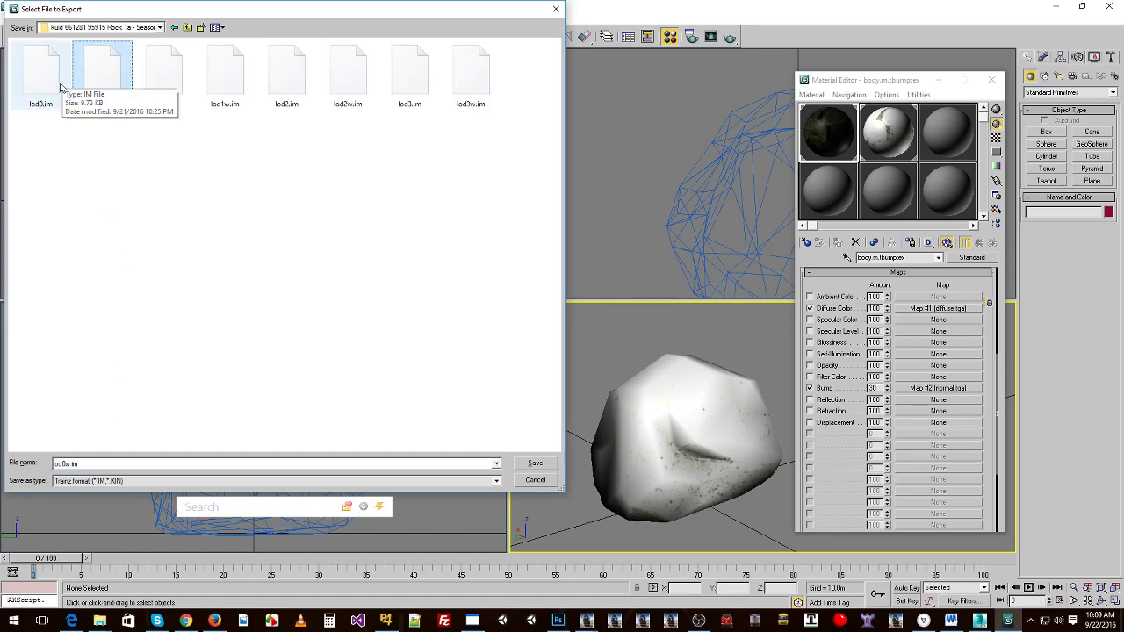
pyautogui.click(535, 481)
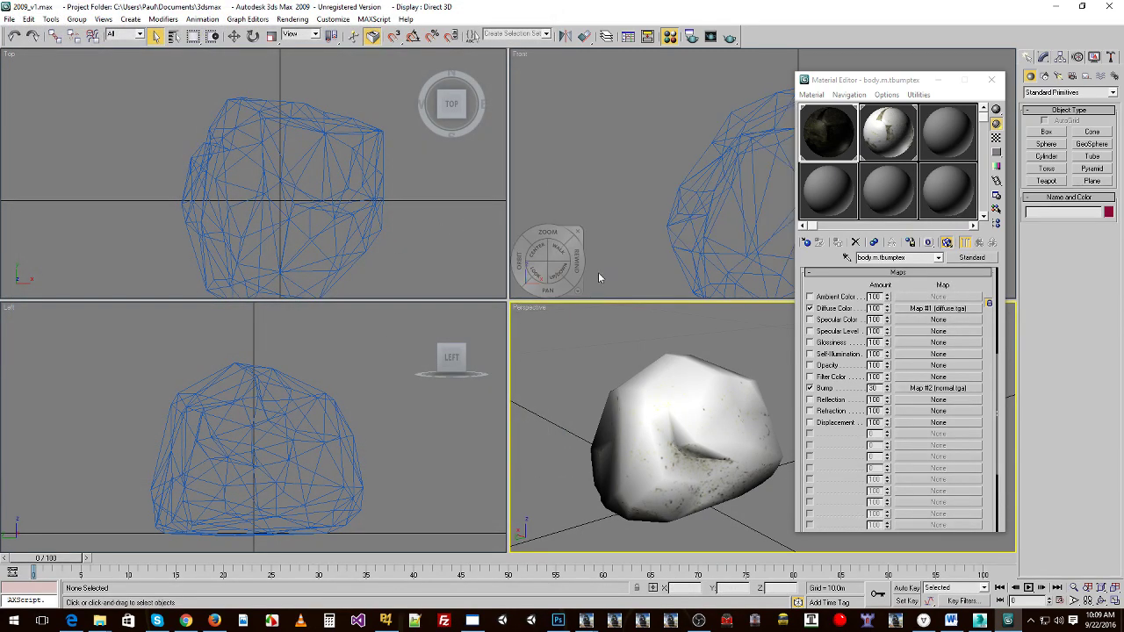
# Switch to File Explorer at the Rock 1a - Seasonal folder and go through the mesh files from lod0.im to lod3w.im.
pyautogui.hotkey('alt', 'Tab')
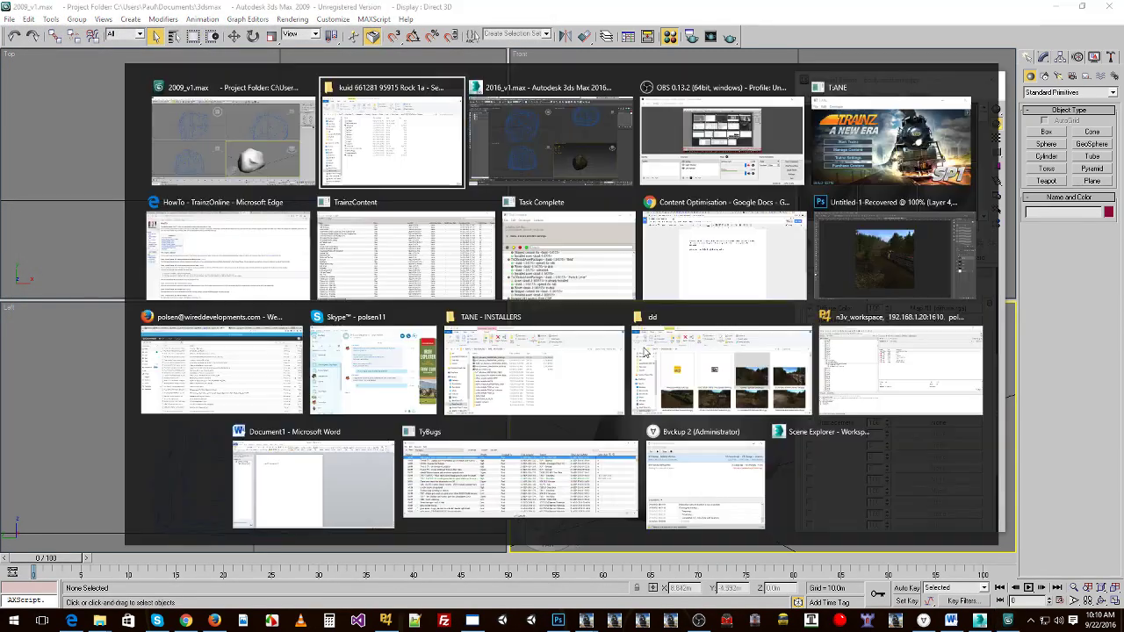
pyautogui.click(393, 261)
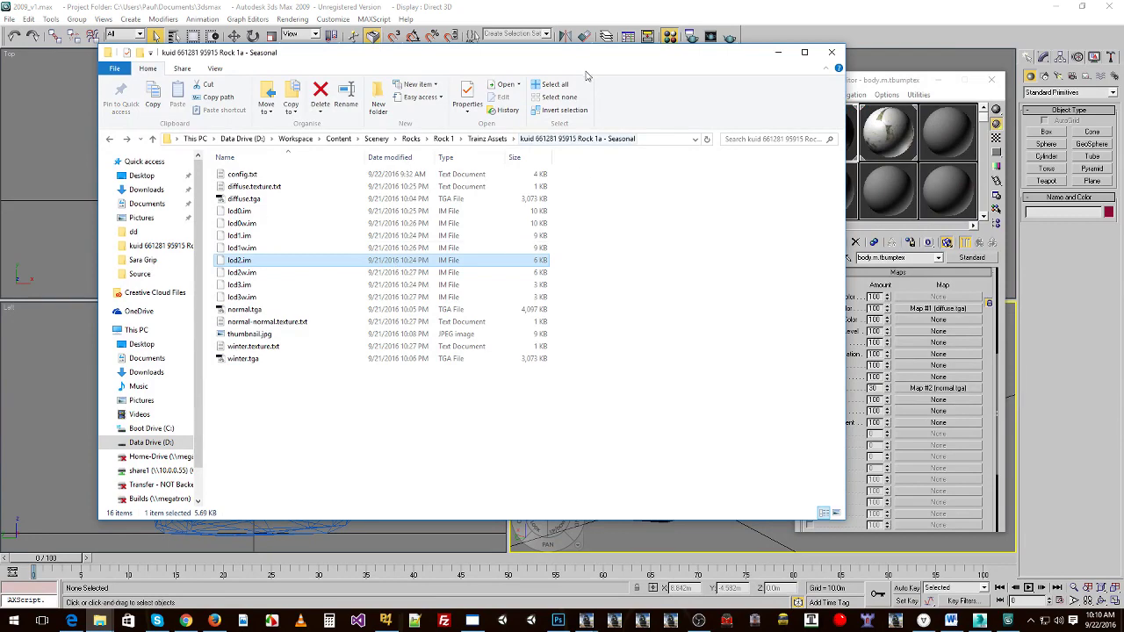
pyautogui.moveTo(588, 60); pyautogui.dragTo(646, 55)
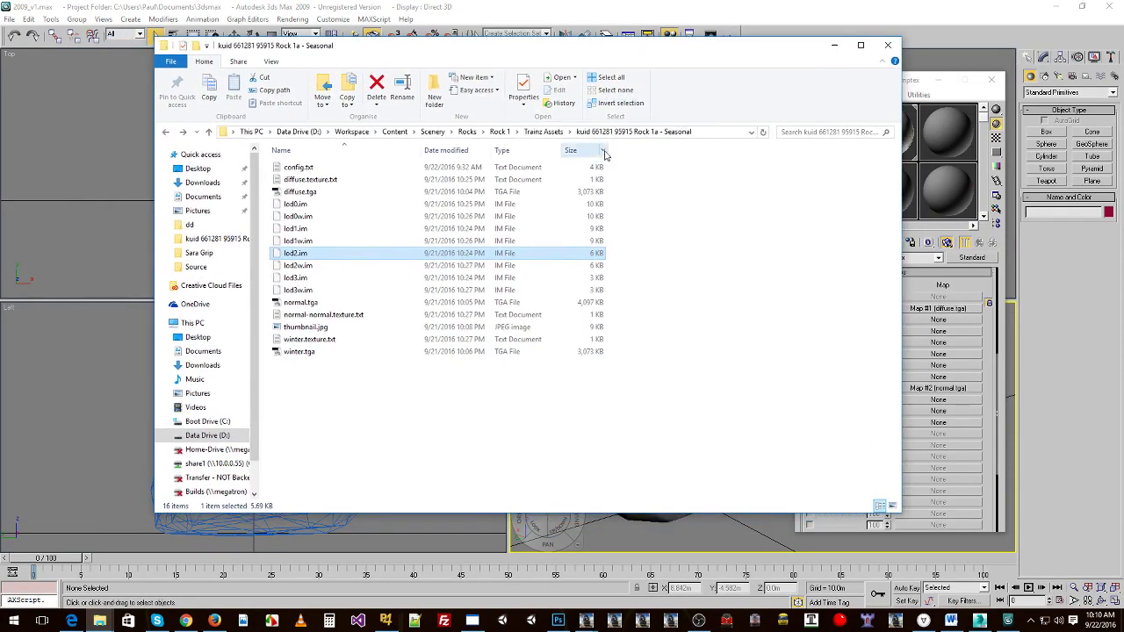
pyautogui.click(306, 208)
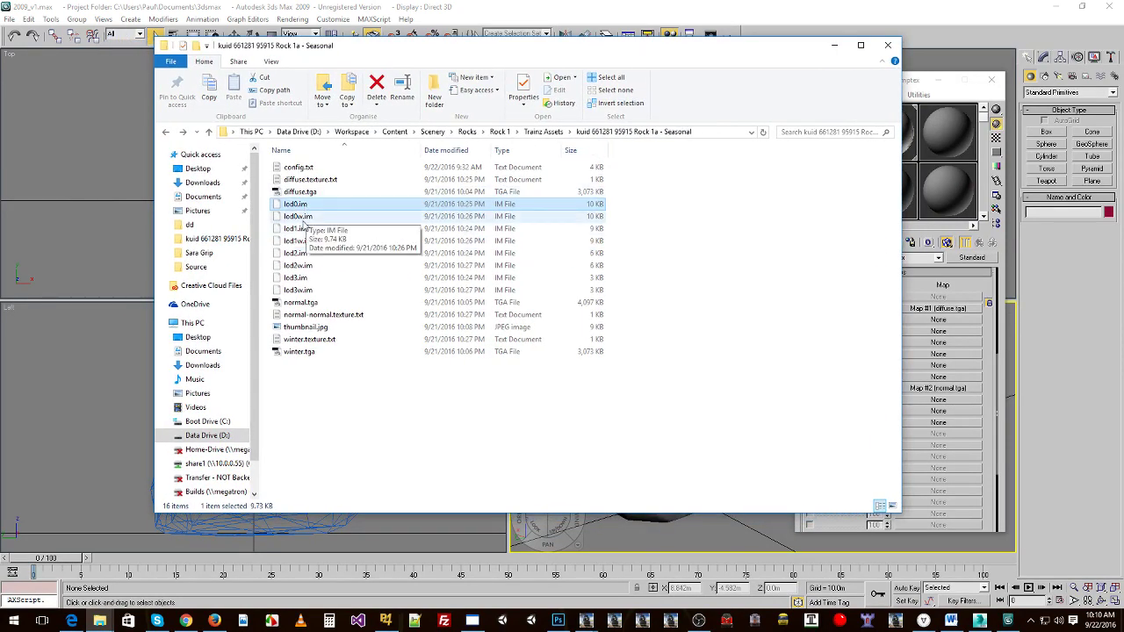
pyautogui.click(294, 221)
pyautogui.click(296, 228)
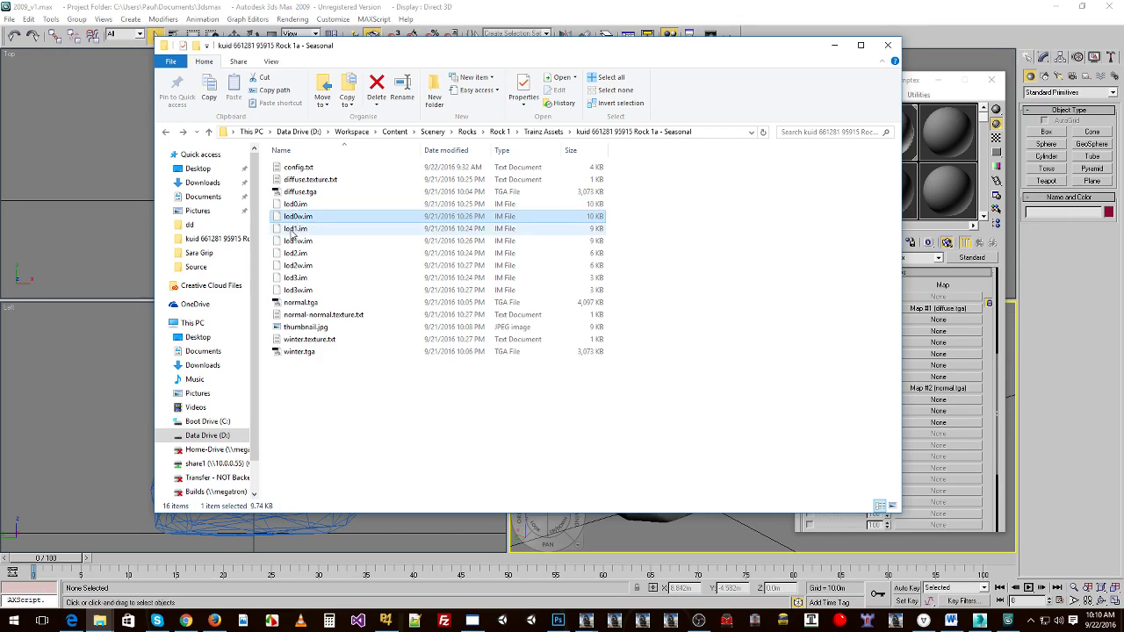
pyautogui.click(297, 241)
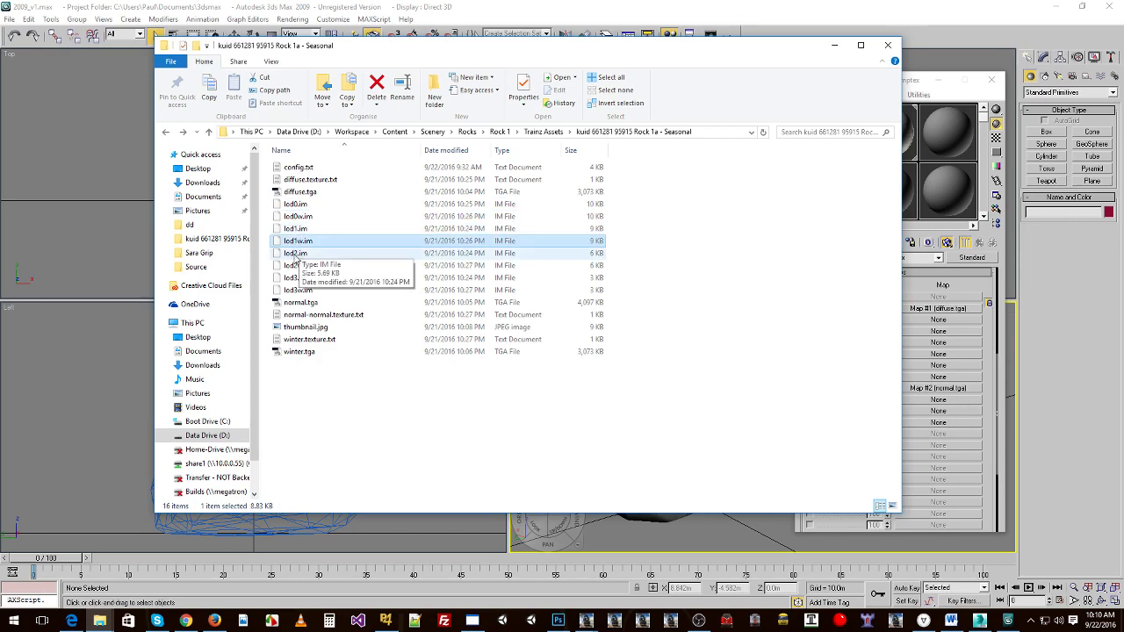
pyautogui.click(296, 253)
pyautogui.click(296, 266)
pyautogui.click(296, 277)
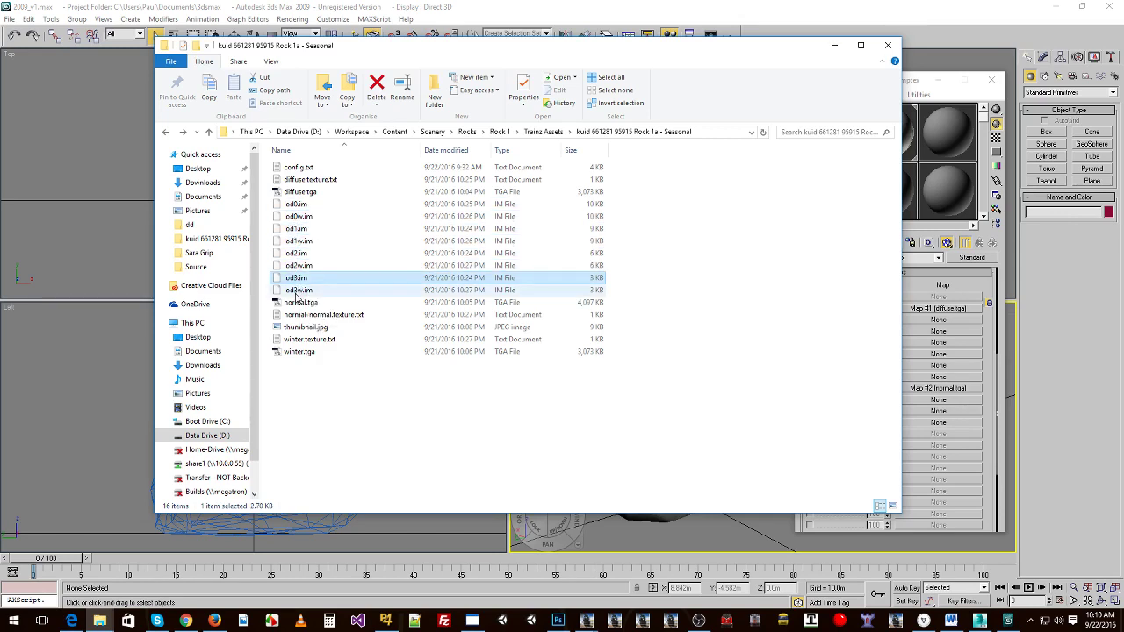
pyautogui.click(296, 290)
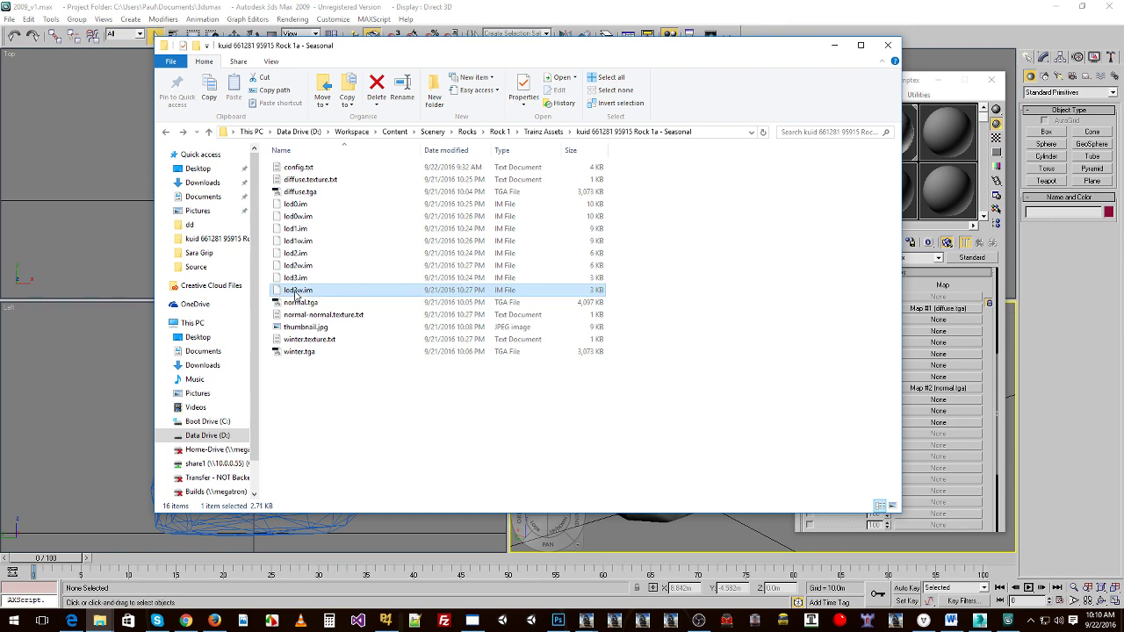
# Compare the normal and winter mesh files of each lod level, finishing with lod3.im and lod3w.im.
pyautogui.click(296, 204)
pyautogui.click(296, 216)
pyautogui.click(295, 228)
pyautogui.click(296, 240)
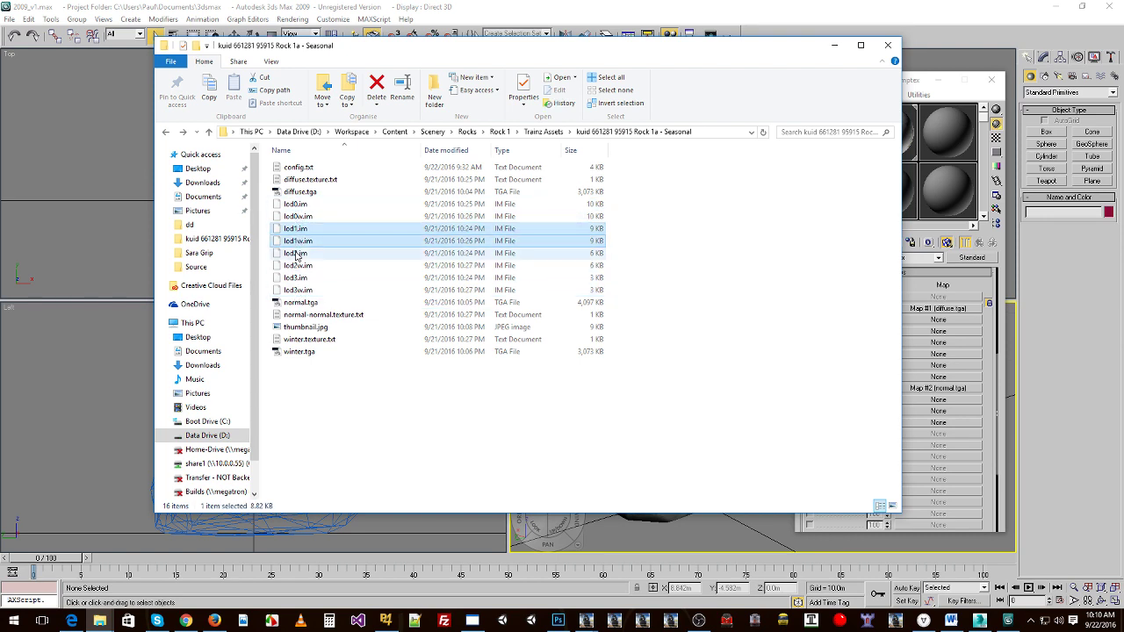
pyautogui.click(295, 253)
pyautogui.click(296, 290)
pyautogui.keyDown('shift'); pyautogui.click(307, 277); pyautogui.keyUp('shift')
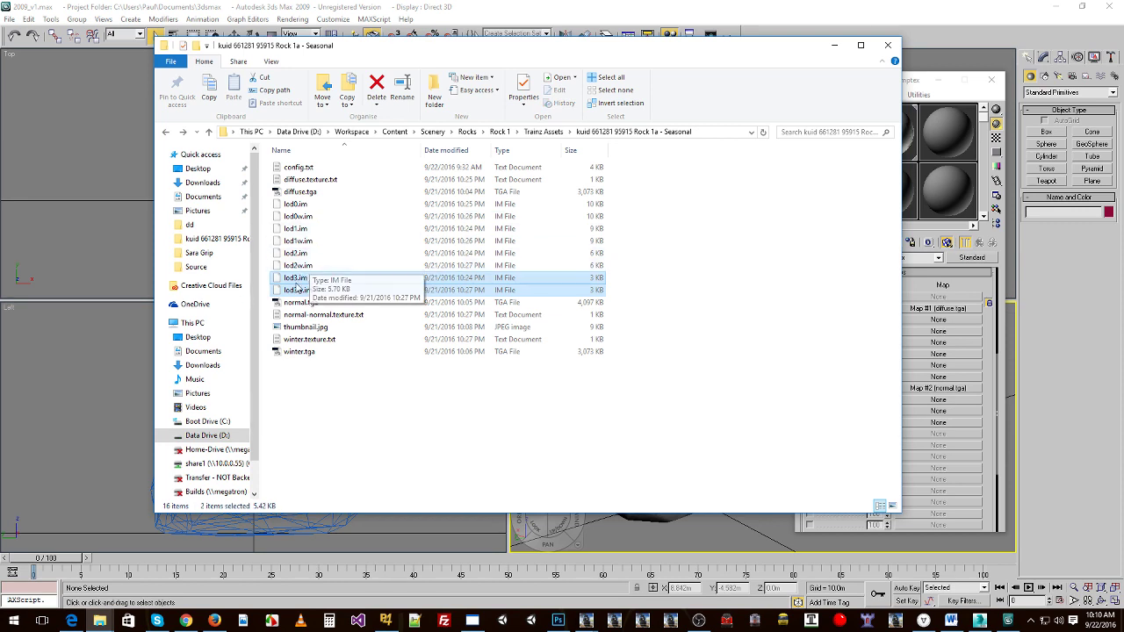
pyautogui.click(297, 279)
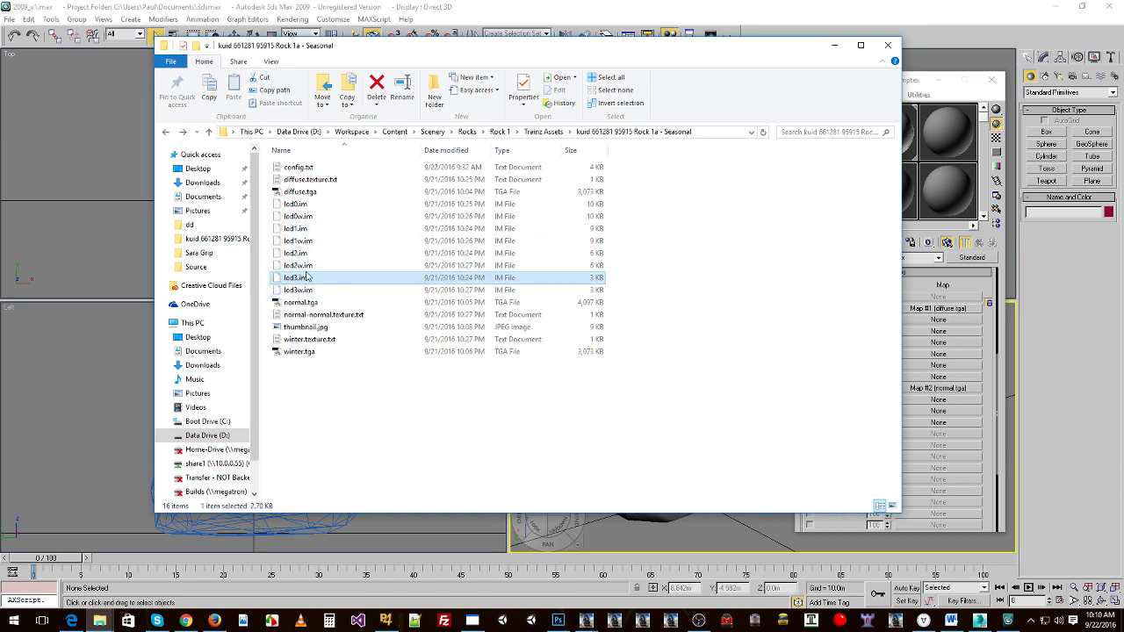
pyautogui.click(300, 291)
# Enlarge the folder's file icons, examine the diffuse.tga and normal.tga textures, and open thumbnail.jpg.
pyautogui.keyDown('ctrl'); pyautogui.scroll(3, 299, 294); pyautogui.keyUp('ctrl')
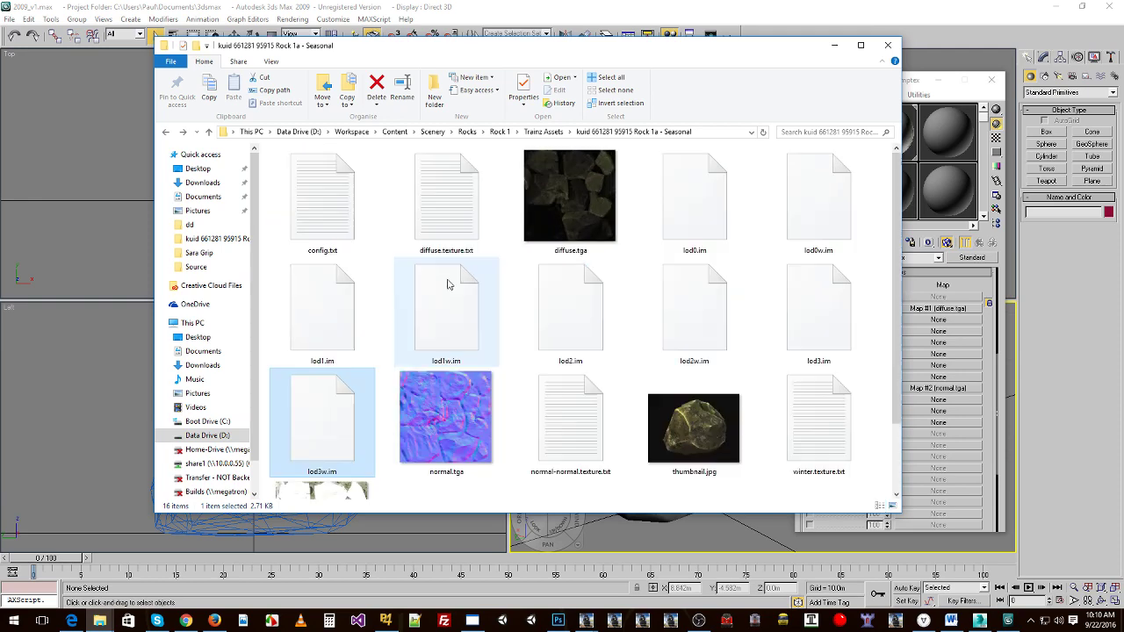
pyautogui.click(594, 251)
pyautogui.scroll(-2, 640, 258)
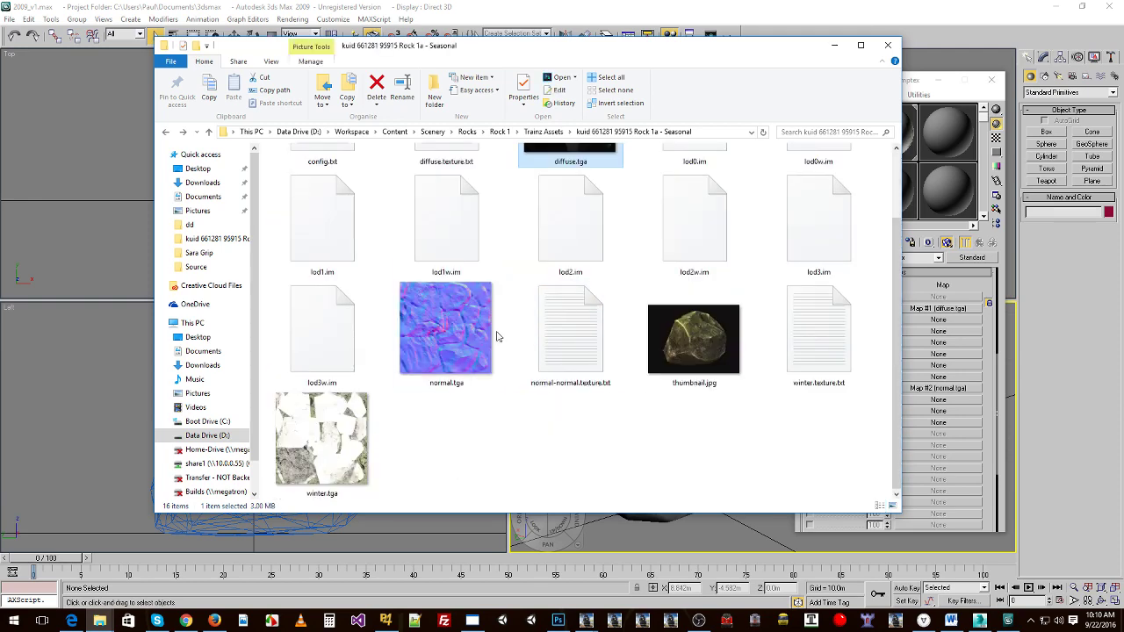
pyautogui.scroll(2, 380, 408)
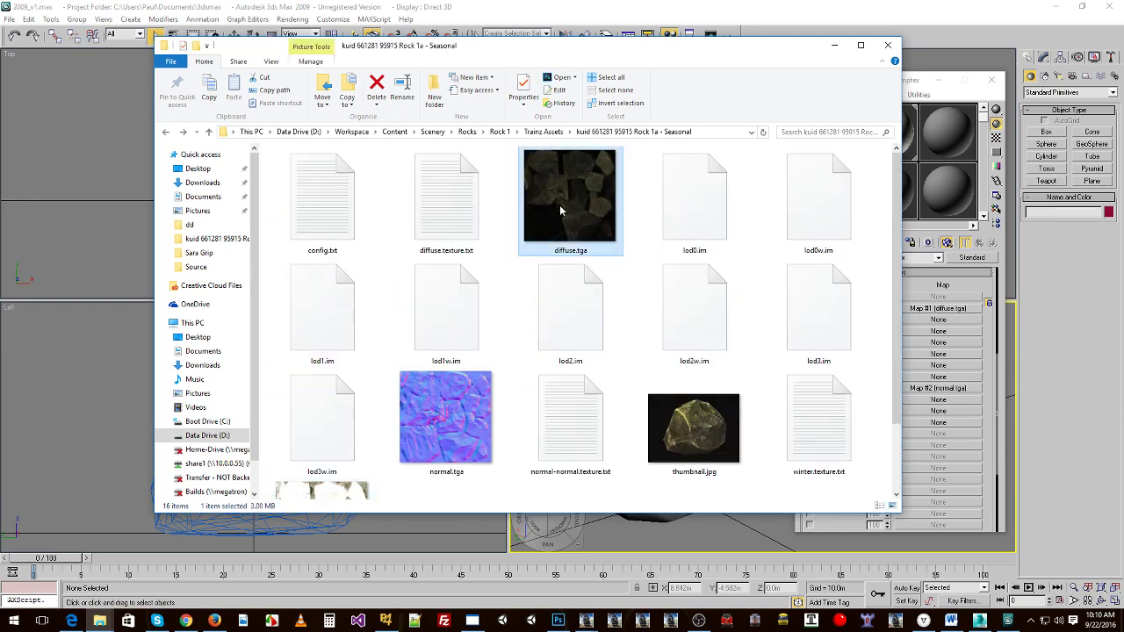
pyautogui.scroll(-2, 377, 391)
pyautogui.click(446, 326)
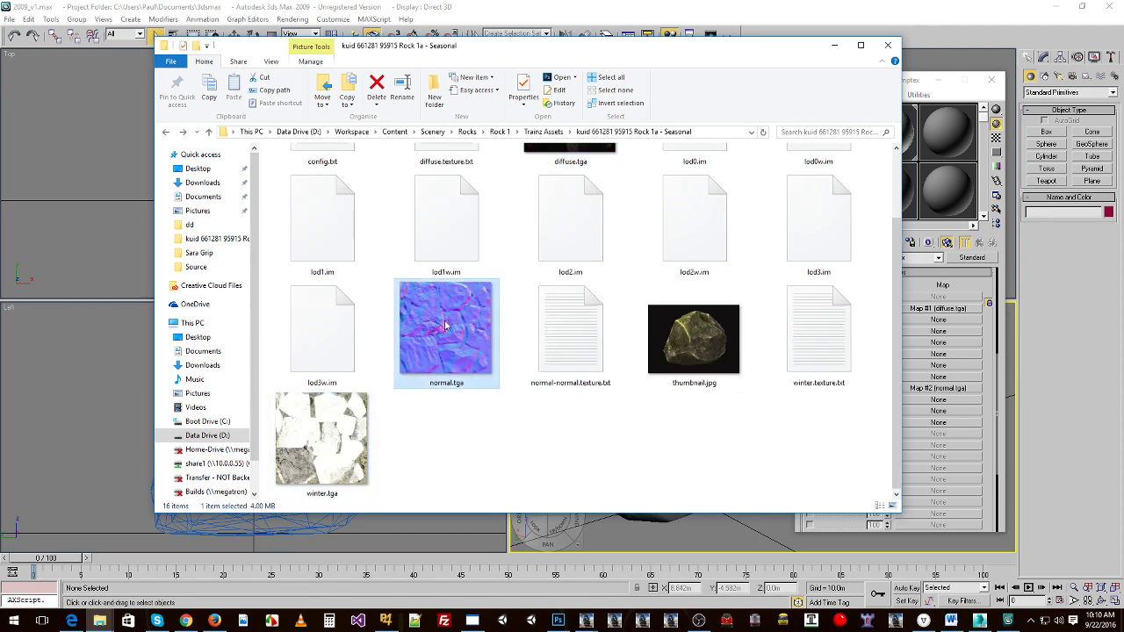
pyautogui.moveTo(460, 308)
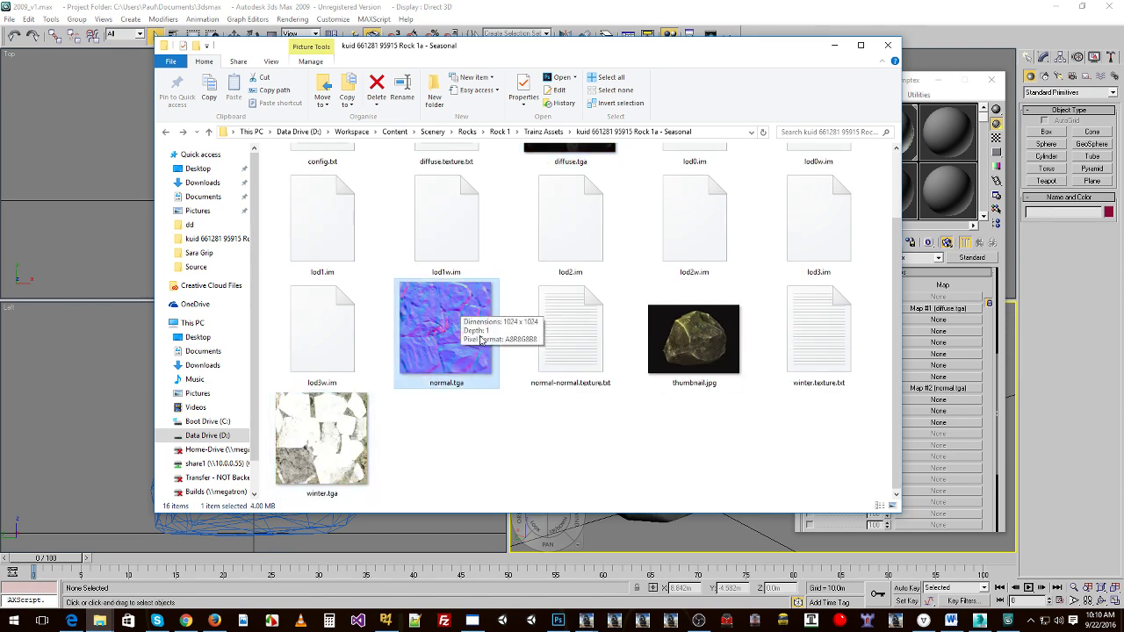
pyautogui.doubleClick(714, 332)
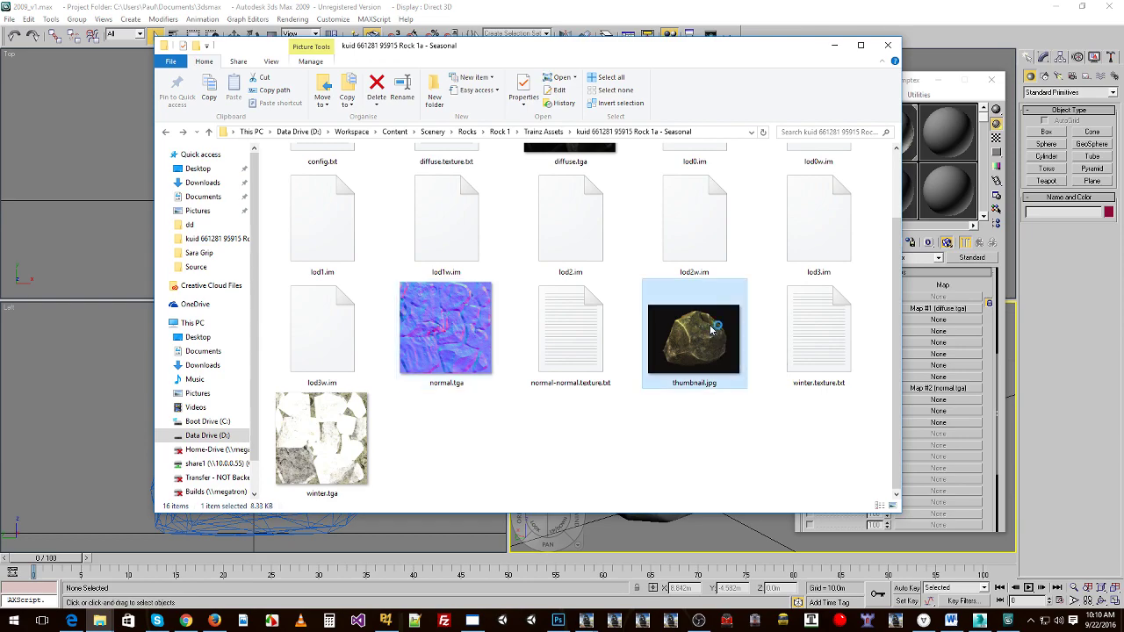
# Close the thumbnail image and show the Rock 1a - Seasonal folder's files as a detailed list.
pyautogui.click(1109, 6)
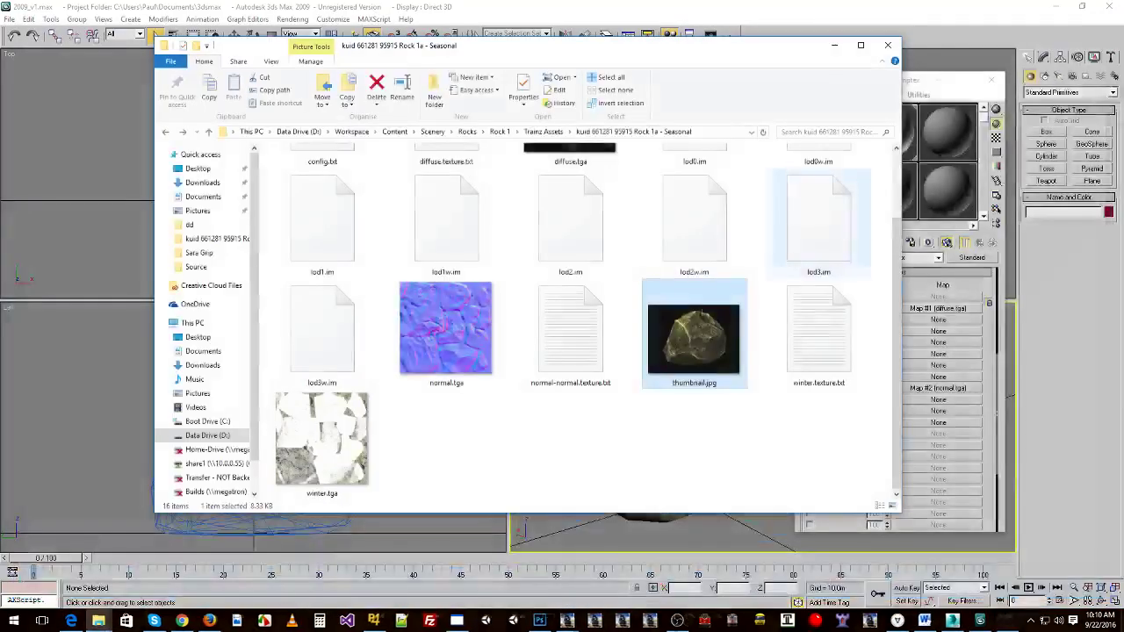
pyautogui.keyDown('ctrl'); pyautogui.scroll(-1, 737, 325); pyautogui.keyUp('ctrl')
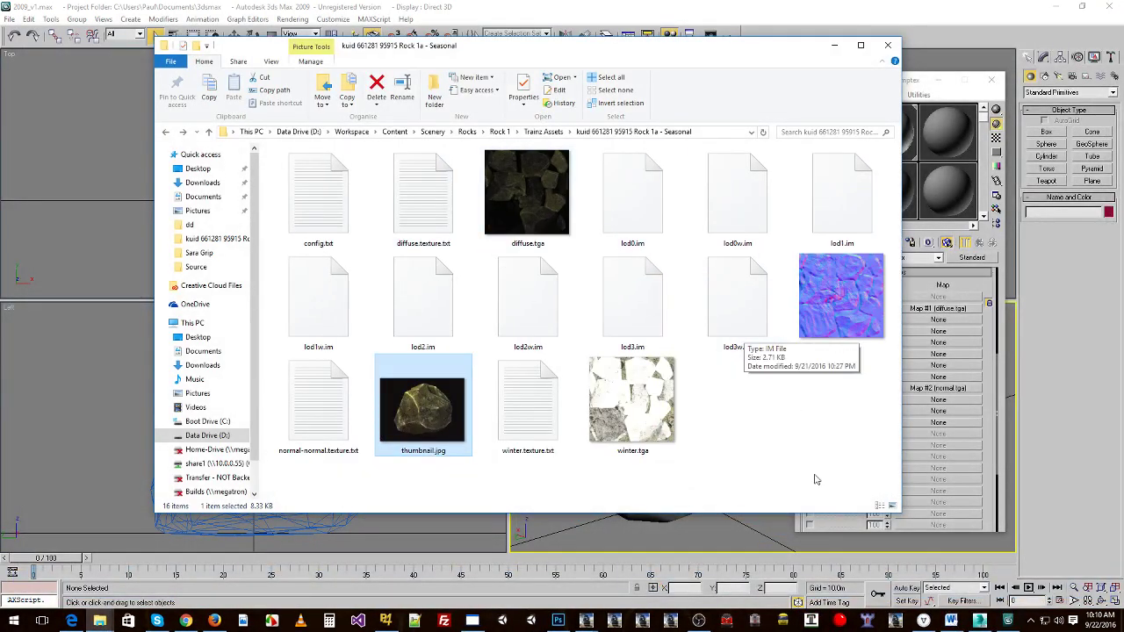
pyautogui.click(879, 505)
pyautogui.click(312, 180)
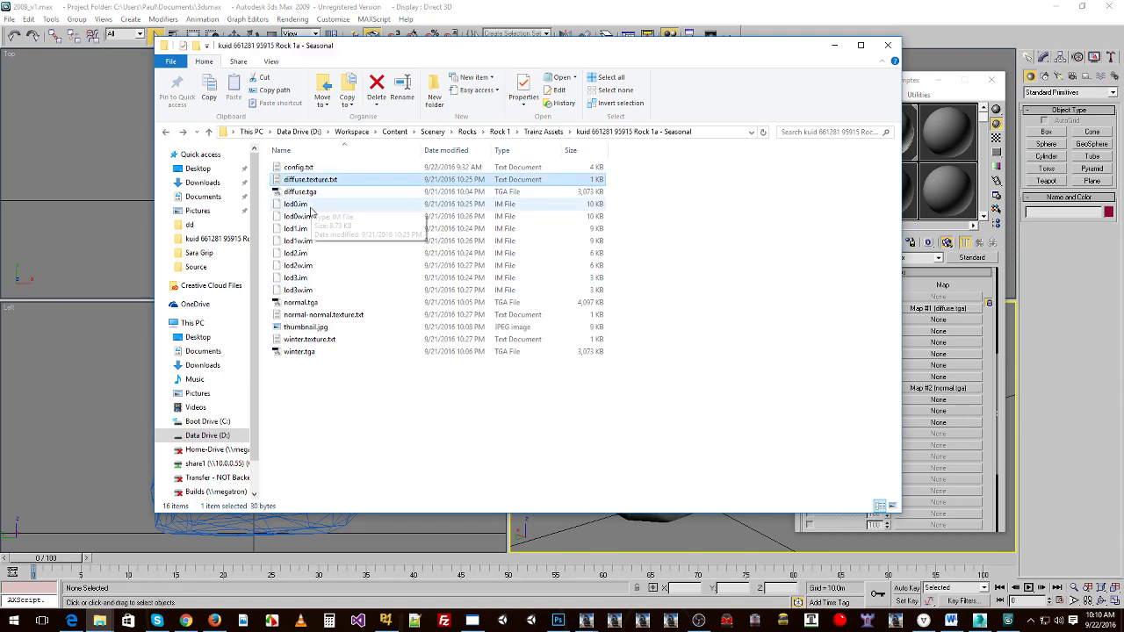
pyautogui.click(323, 208)
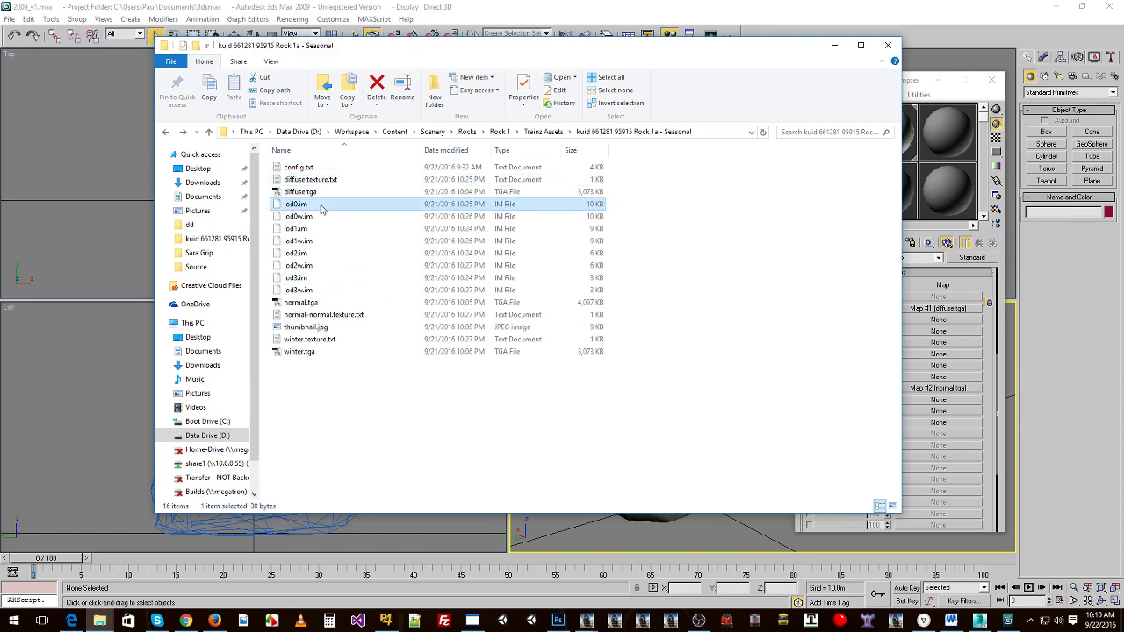
# Open the Rock 1a config.txt in Notepad and move its window below the folder's address path.
pyautogui.click(309, 170)
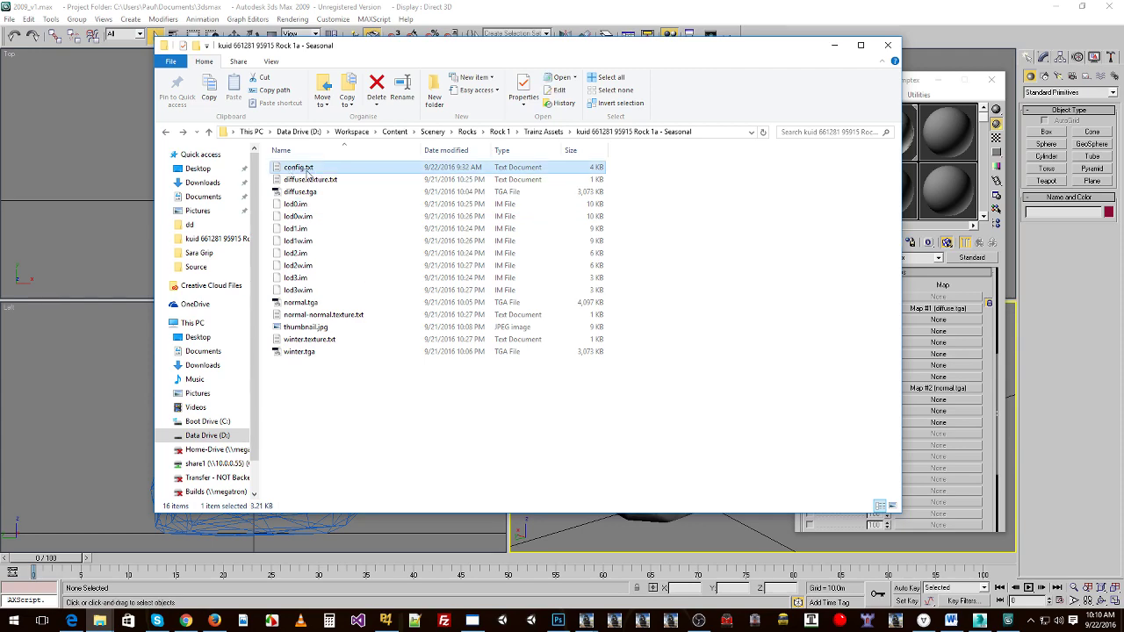
pyautogui.doubleClick(307, 171)
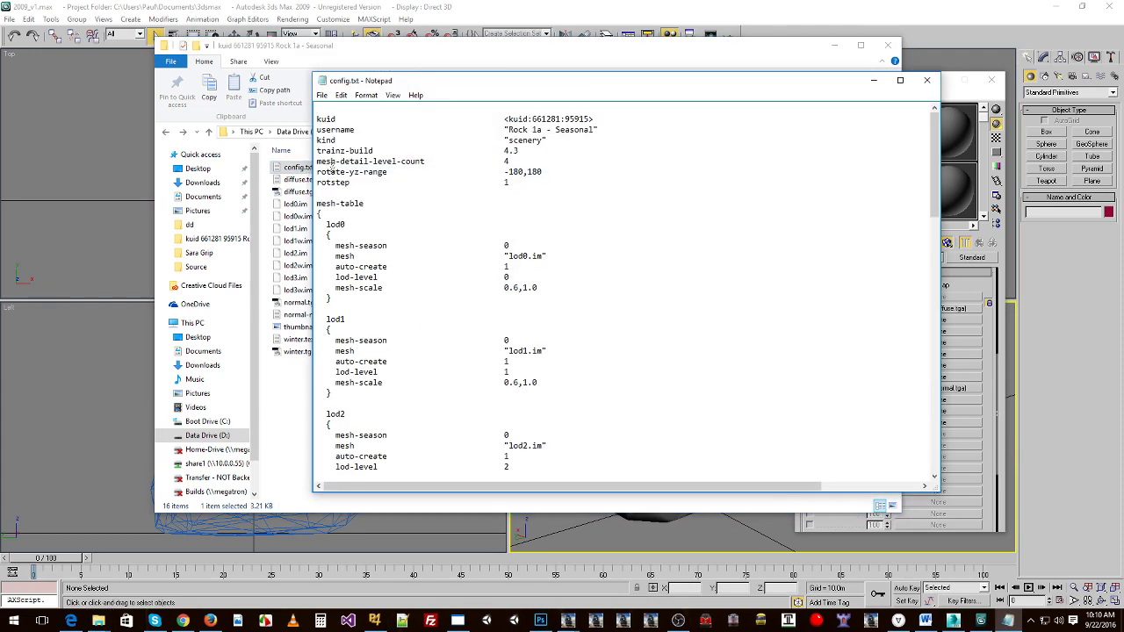
pyautogui.doubleClick(553, 80)
pyautogui.doubleClick(251, 7)
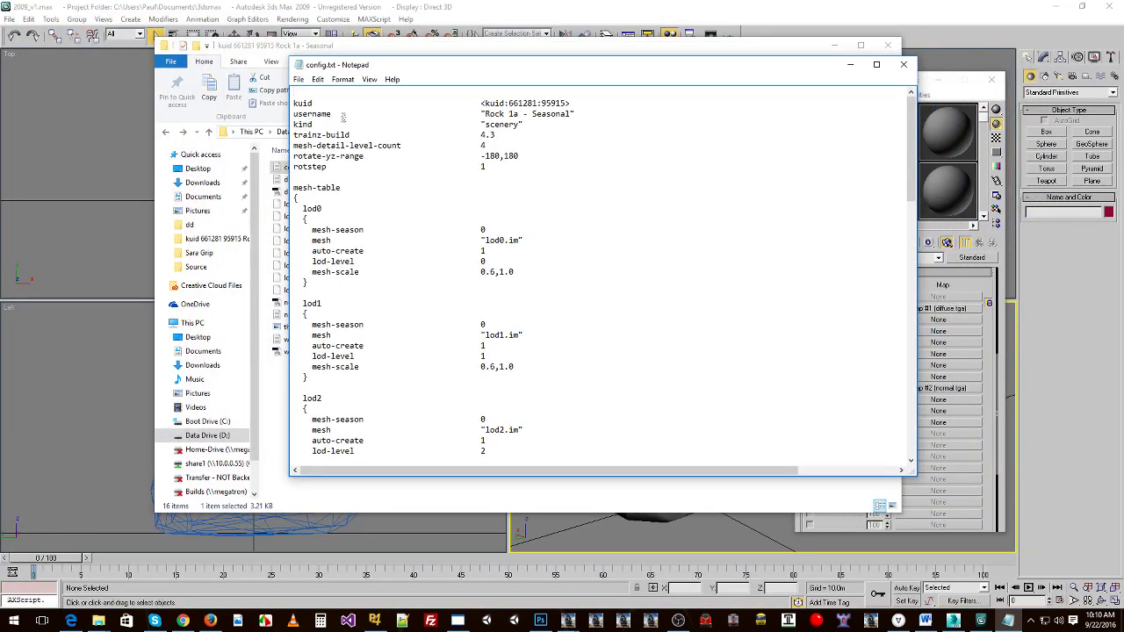
pyautogui.moveTo(447, 72); pyautogui.dragTo(506, 188)
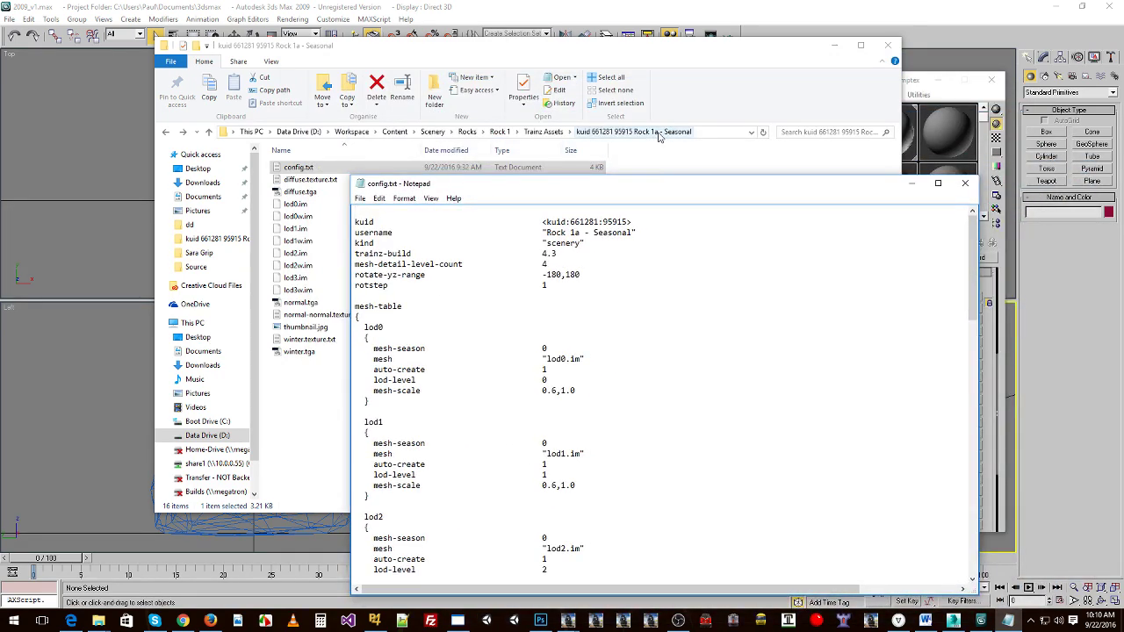
# Look at the two rock folders in Trainz Assets, then return to the Rock 1a config.txt and reposition its window.
pyautogui.click(543, 131)
pyautogui.click(347, 180)
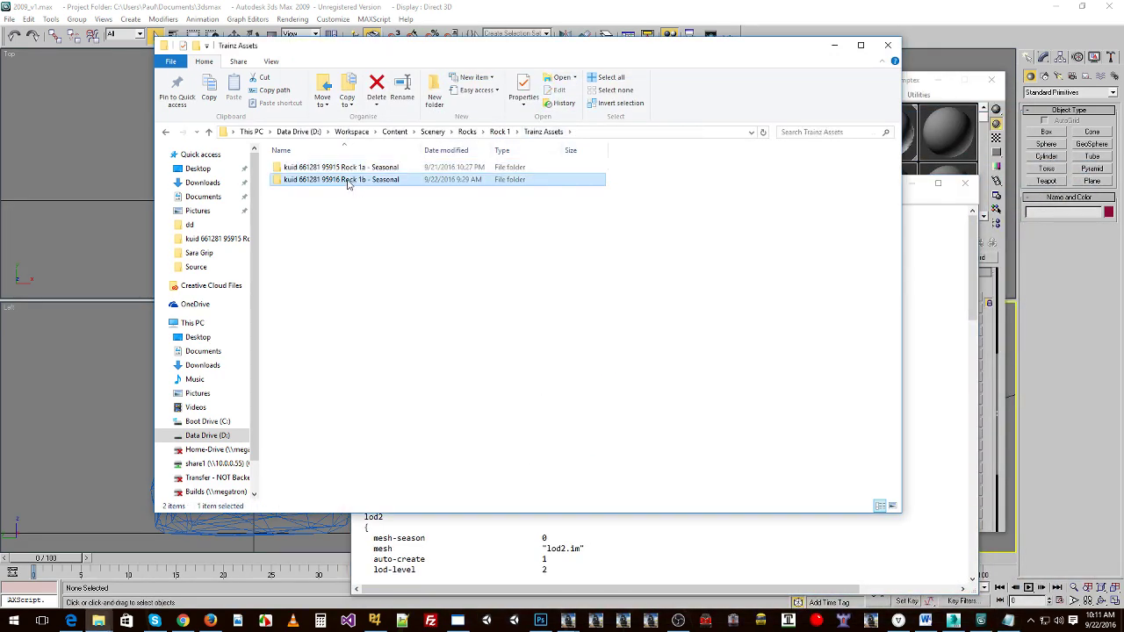
pyautogui.doubleClick(400, 172)
pyautogui.doubleClick(296, 167)
pyautogui.moveTo(808, 188); pyautogui.dragTo(763, 80)
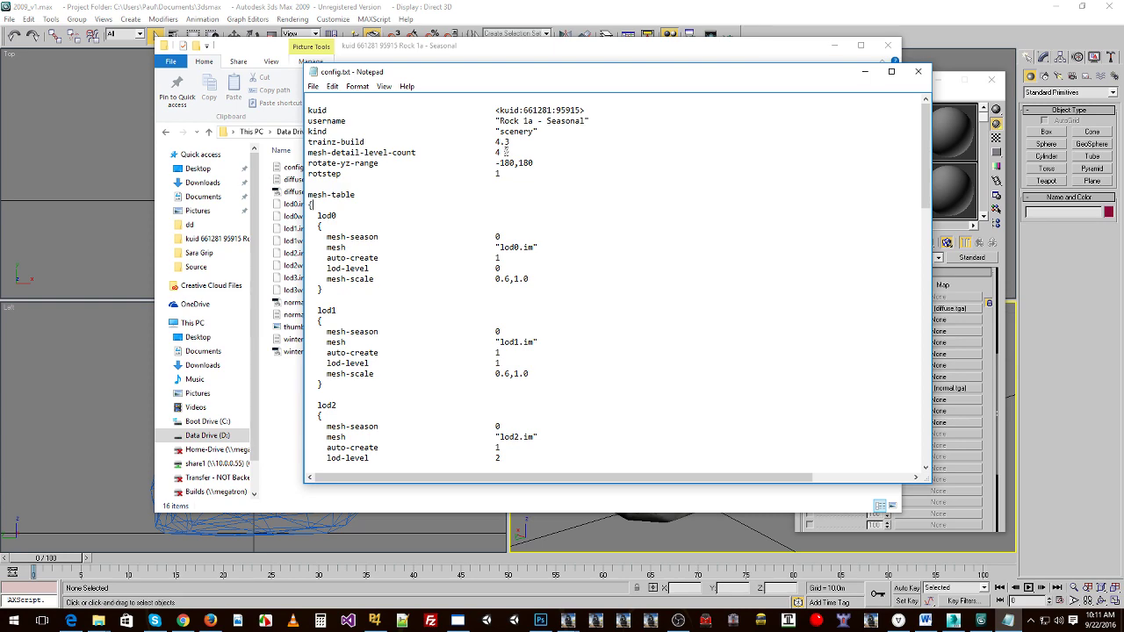
pyautogui.moveTo(444, 76)
pyautogui.mouseDown()
pyautogui.moveTo(456, 66)
pyautogui.moveTo(453, 94)
pyautogui.mouseUp()
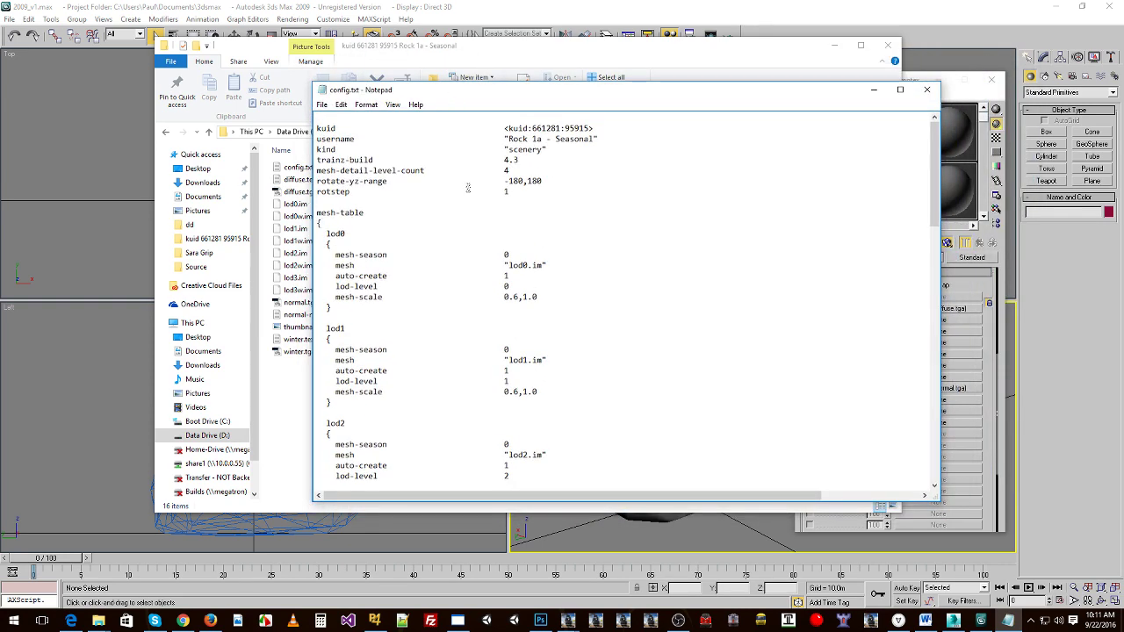
pyautogui.moveTo(539, 89); pyautogui.dragTo(532, 185)
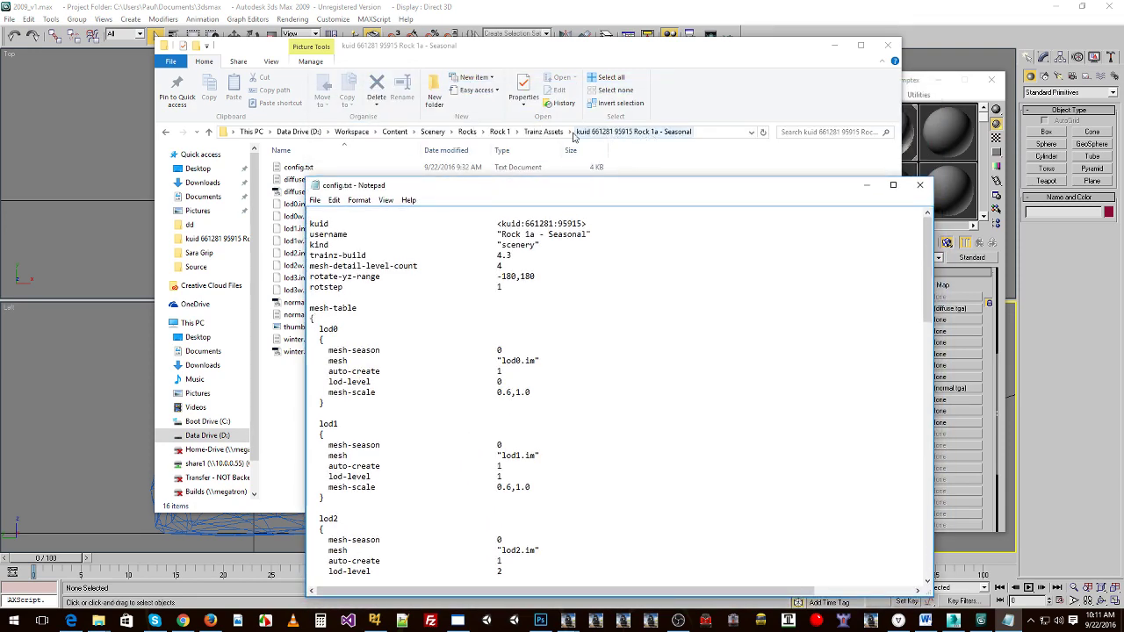
# Open the Rock 1b - Seasonal folder, view and close its config.txt, and select body.lm.txt and bodyw.lm.txt.
pyautogui.click(543, 132)
pyautogui.click(349, 180)
pyautogui.doubleClick(348, 180)
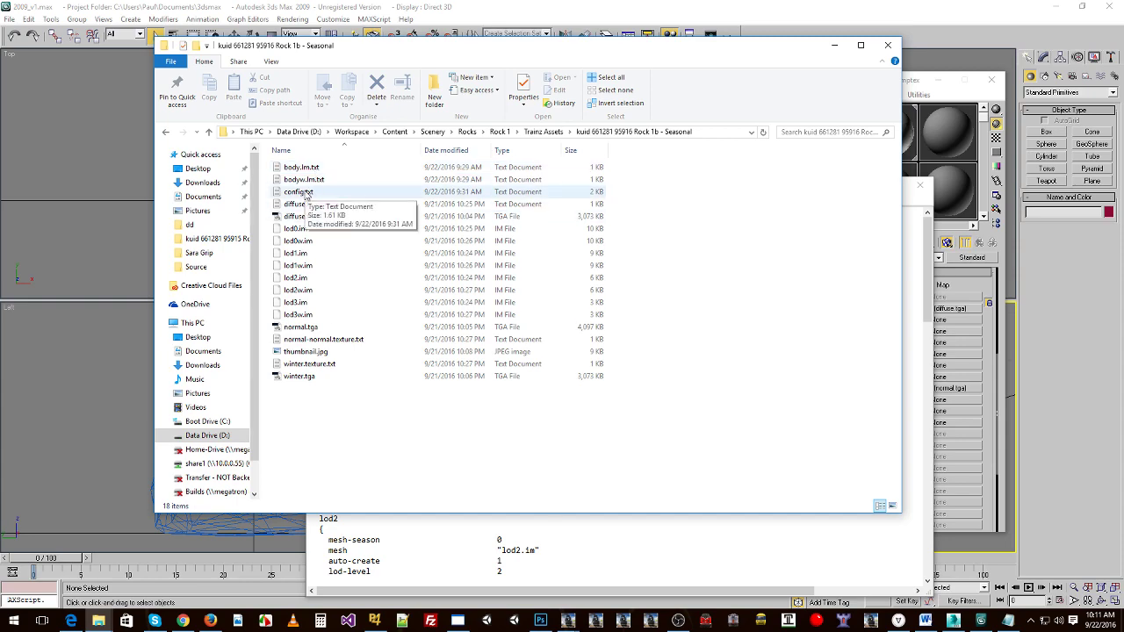
pyautogui.doubleClick(298, 192)
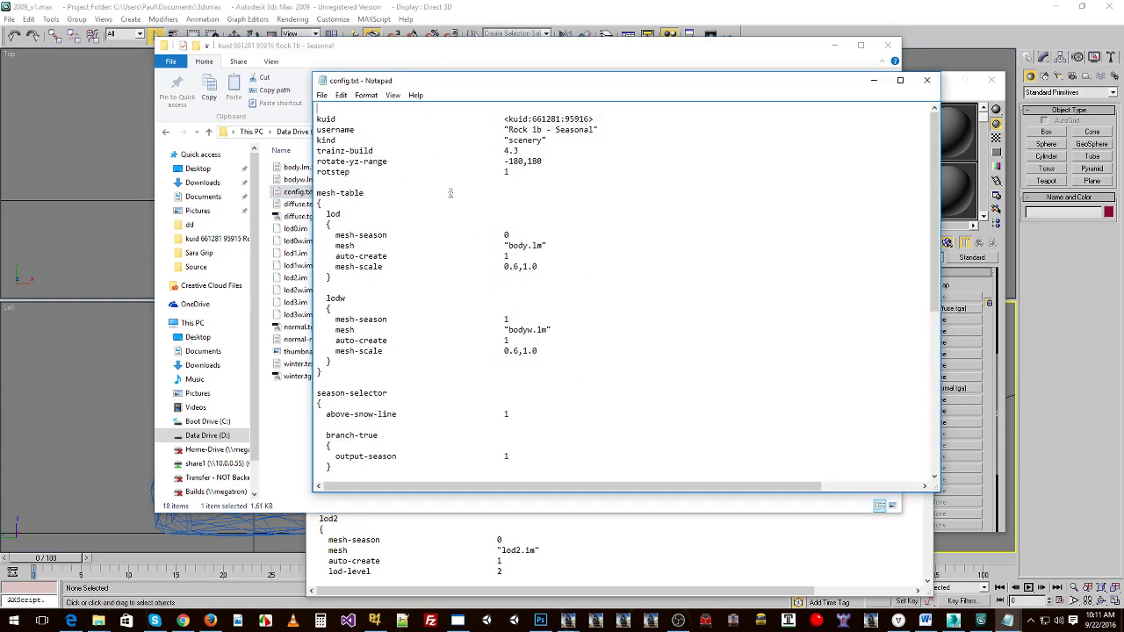
pyautogui.click(926, 80)
pyautogui.click(305, 179)
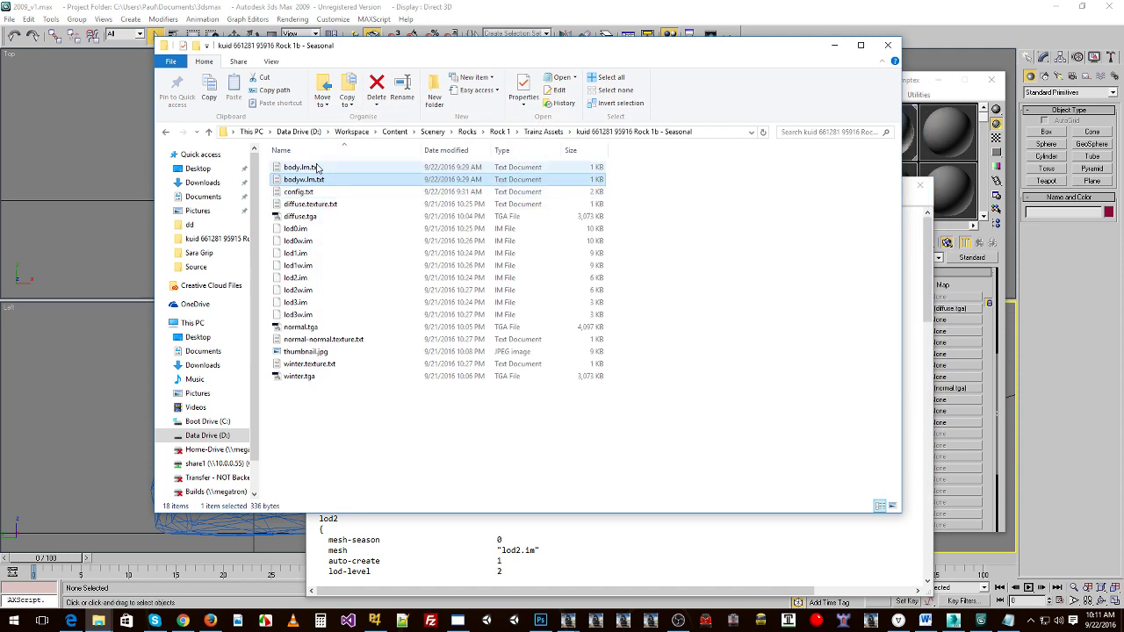
pyautogui.keyDown('shift'); pyautogui.click(318, 167); pyautogui.keyUp('shift')
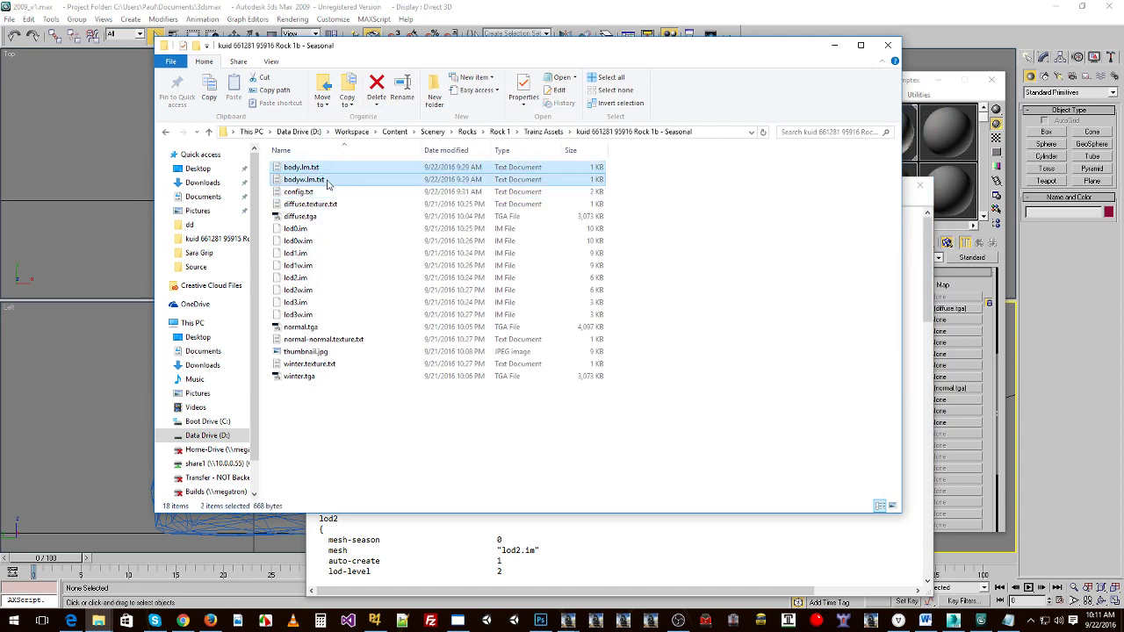
# Go back to the Rock 1a - Seasonal folder and bring its config.txt to the front.
pyautogui.click(542, 131)
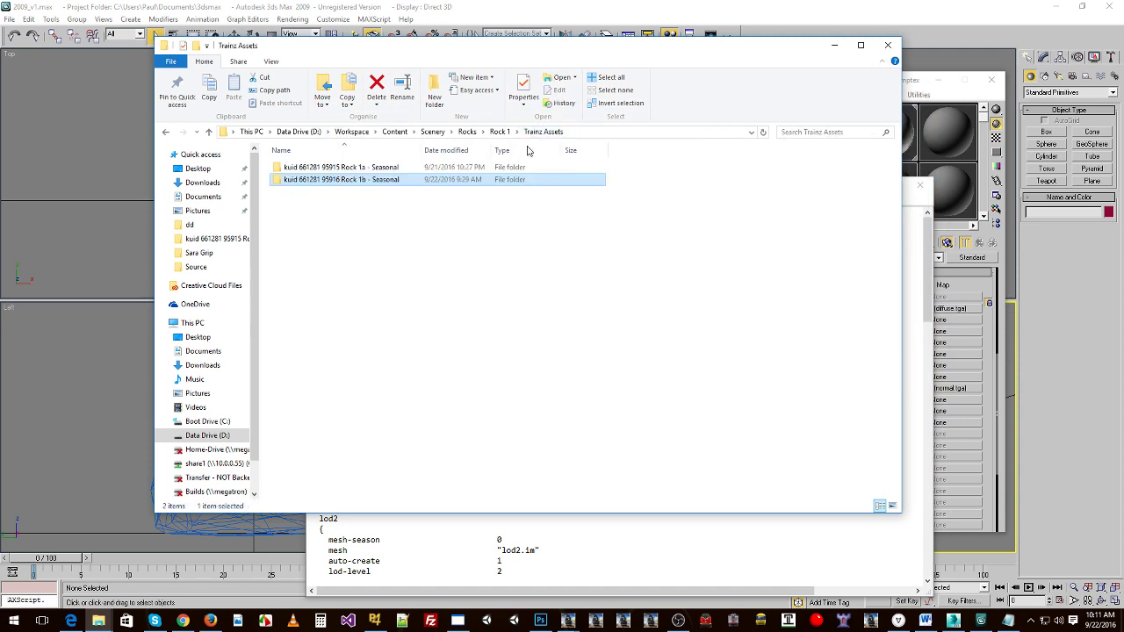
pyautogui.doubleClick(367, 168)
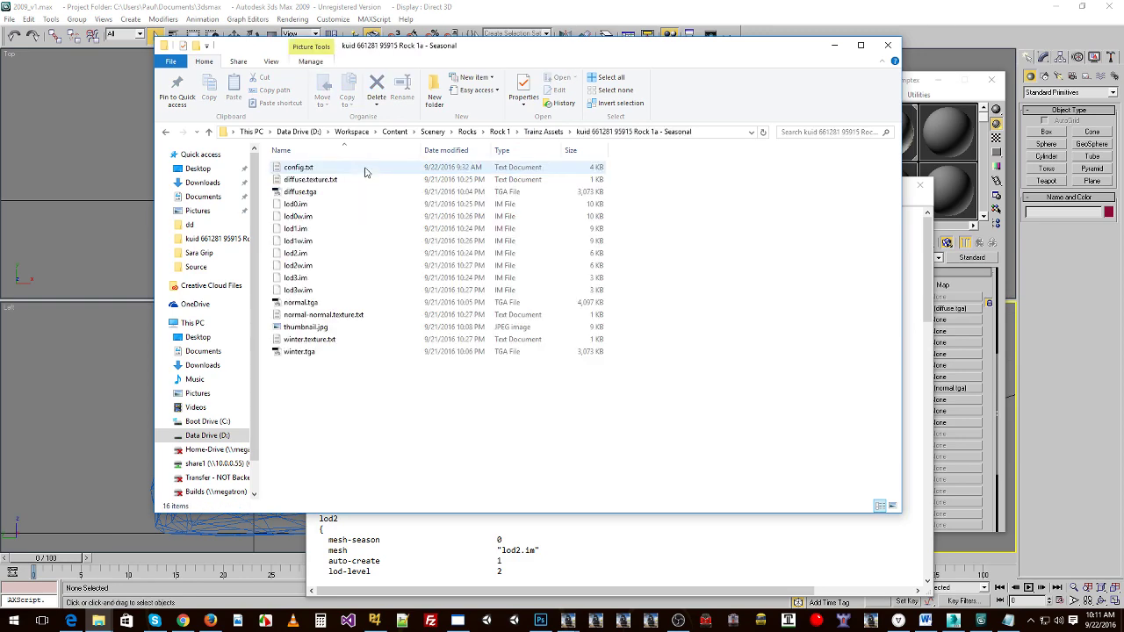
pyautogui.doubleClick(365, 170)
pyautogui.moveTo(485, 185); pyautogui.dragTo(498, 115)
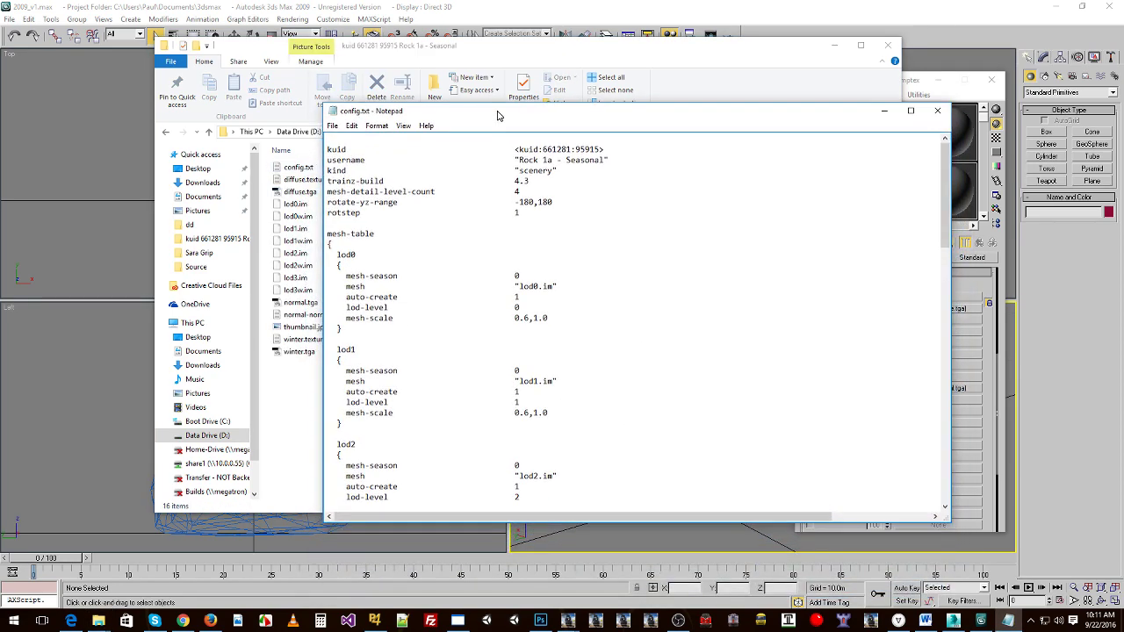
# Highlight the mesh-detail-level-count tag and its value in the Rock 1a config.txt.
pyautogui.click(392, 216)
pyautogui.moveTo(329, 191); pyautogui.dragTo(439, 192)
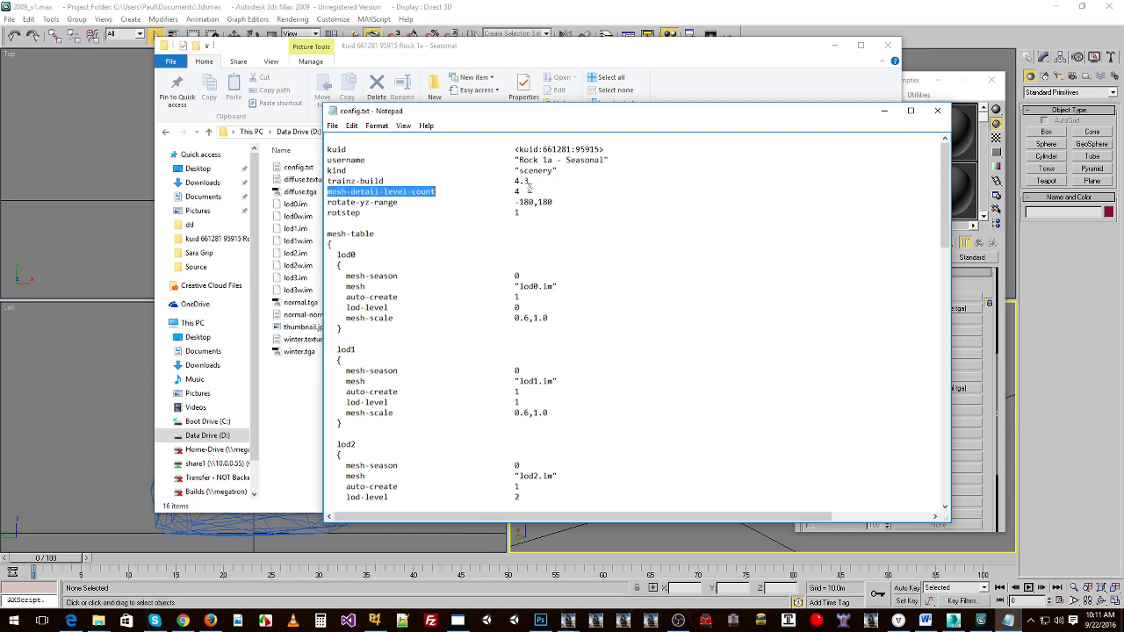
pyautogui.moveTo(527, 191)
pyautogui.mouseDown()
pyautogui.moveTo(493, 191)
pyautogui.moveTo(519, 190)
pyautogui.mouseUp()
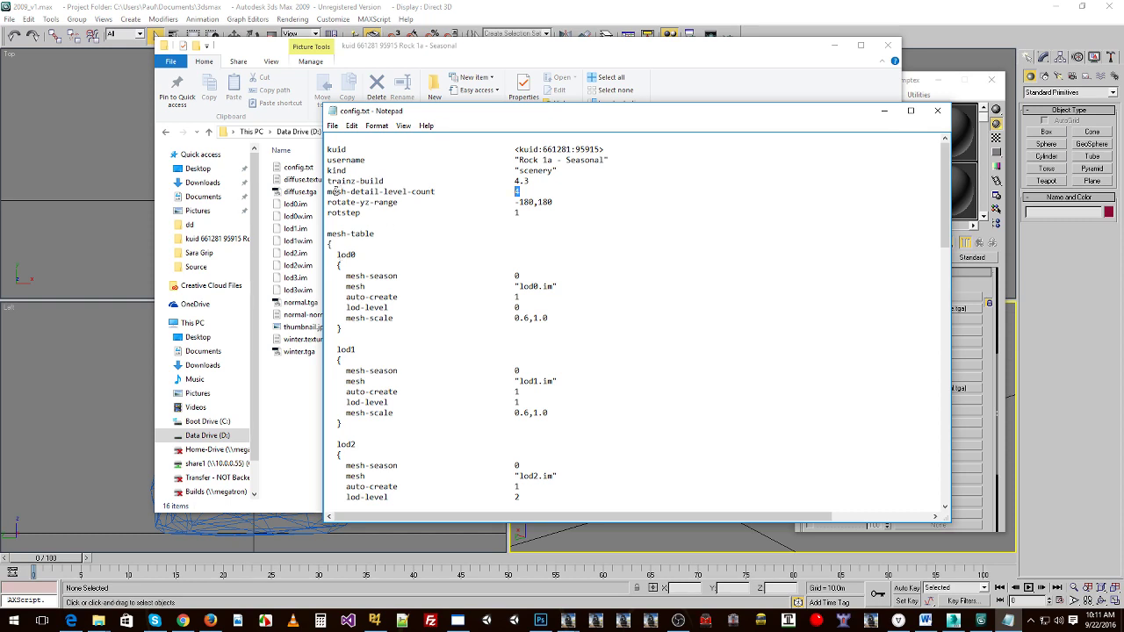
pyautogui.moveTo(326, 191); pyautogui.dragTo(436, 191)
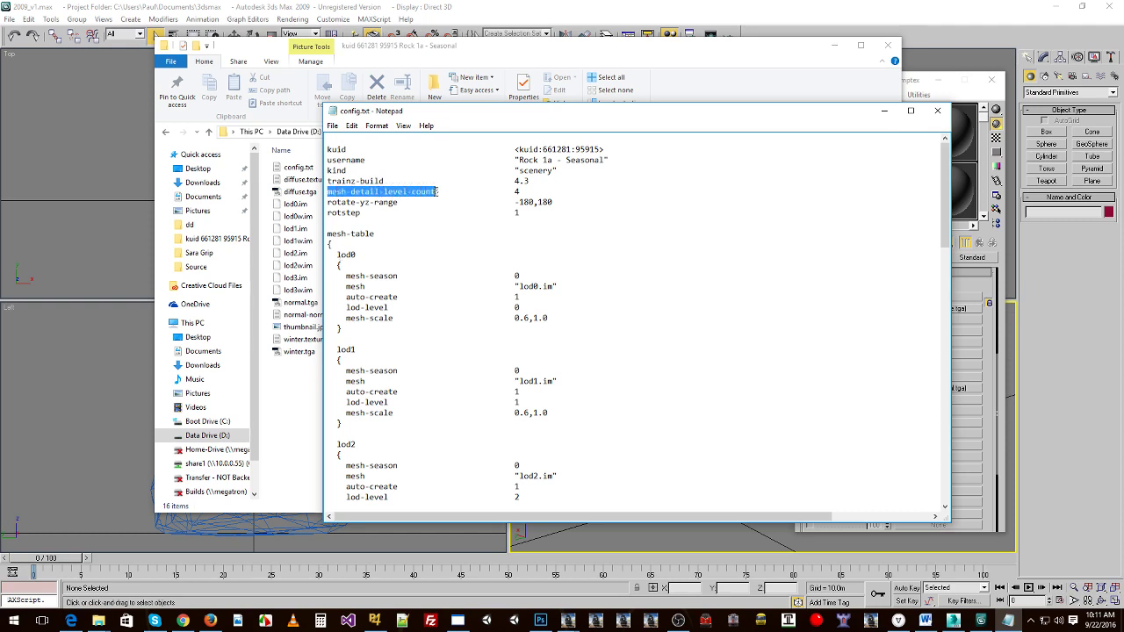
pyautogui.click(522, 191)
# Select lod0.im, lod1.im, lod2.im and lod3.im together in the folder, then return to config.txt.
pyautogui.click(298, 205)
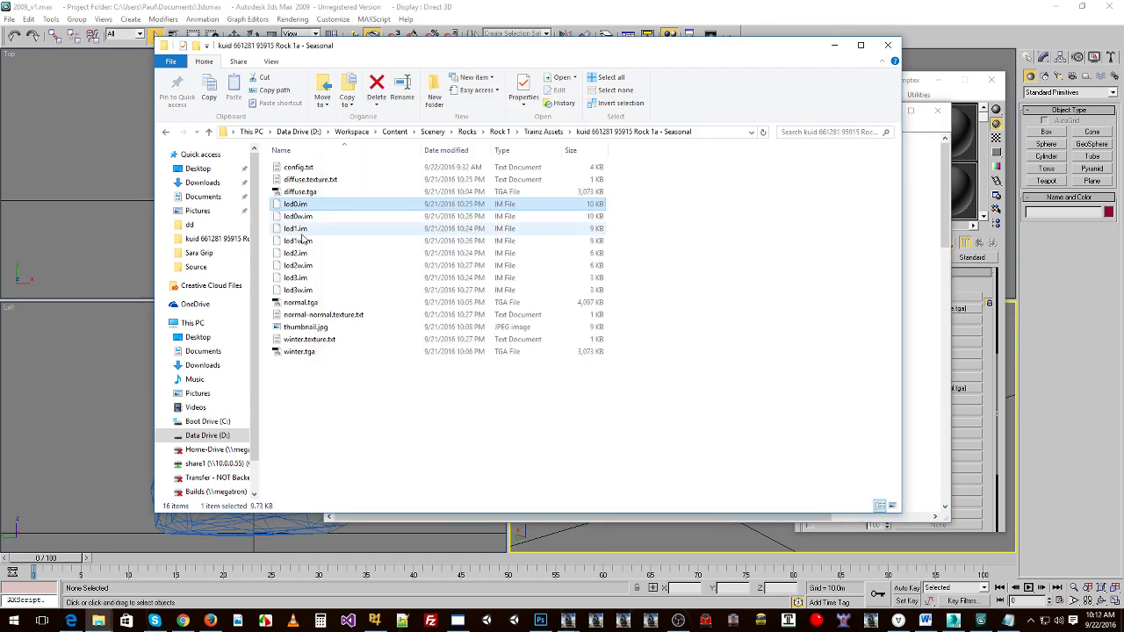
pyautogui.keyDown('ctrl'); pyautogui.click(297, 229); pyautogui.keyUp('ctrl')
pyautogui.keyDown('ctrl'); pyautogui.click(297, 253); pyautogui.keyUp('ctrl')
pyautogui.keyDown('ctrl'); pyautogui.click(297, 278); pyautogui.keyUp('ctrl')
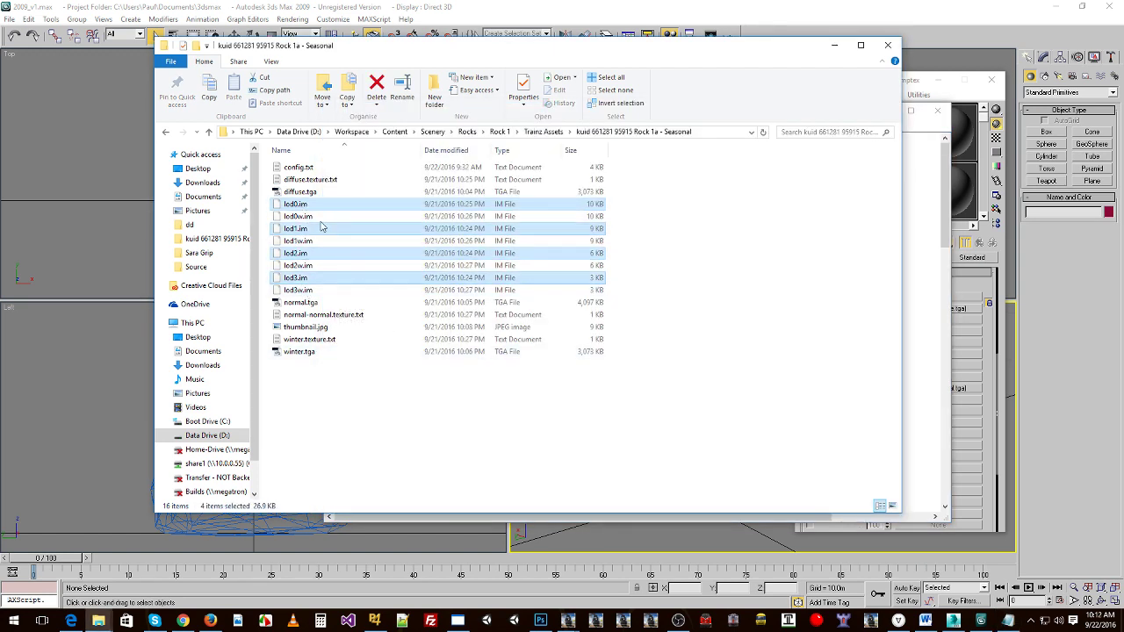
pyautogui.click(945, 193)
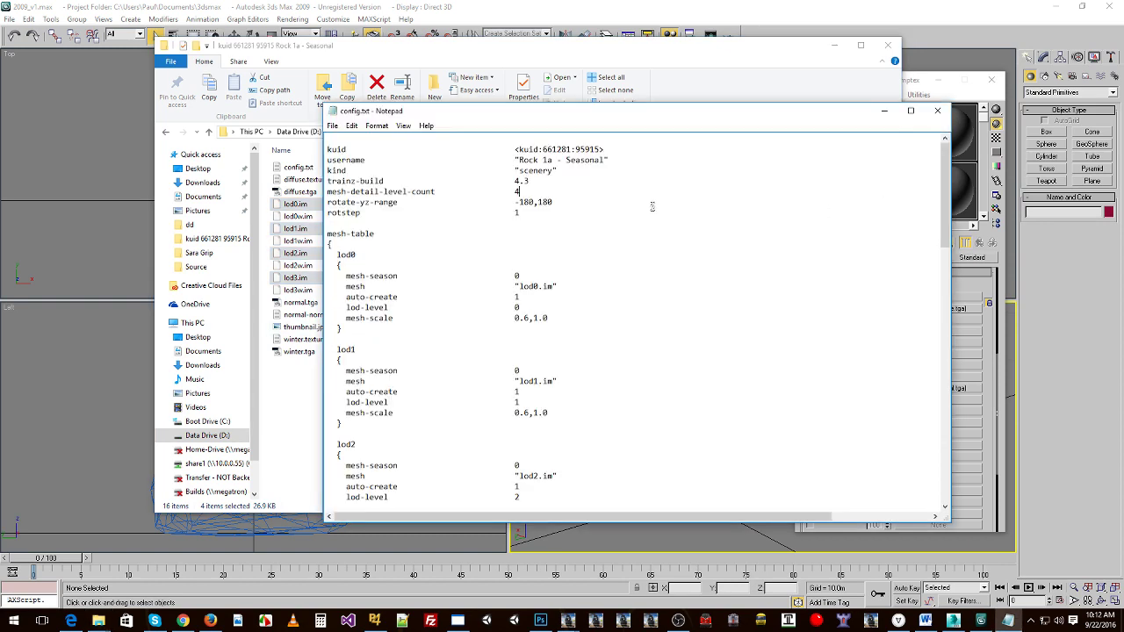
# Examine the lod0 entry of the mesh-table, highlighting its mesh-season, mesh and lod-level lines.
pyautogui.scroll(-2, 576, 261)
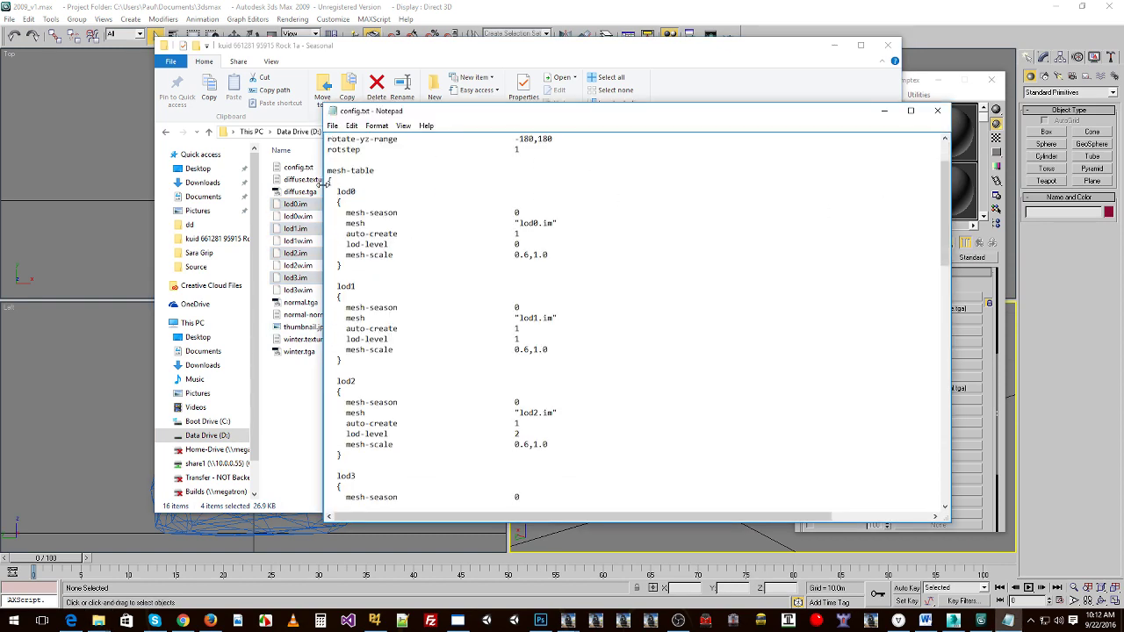
pyautogui.moveTo(328, 170); pyautogui.dragTo(357, 192)
pyautogui.click(363, 199)
pyautogui.moveTo(346, 213); pyautogui.dragTo(520, 214)
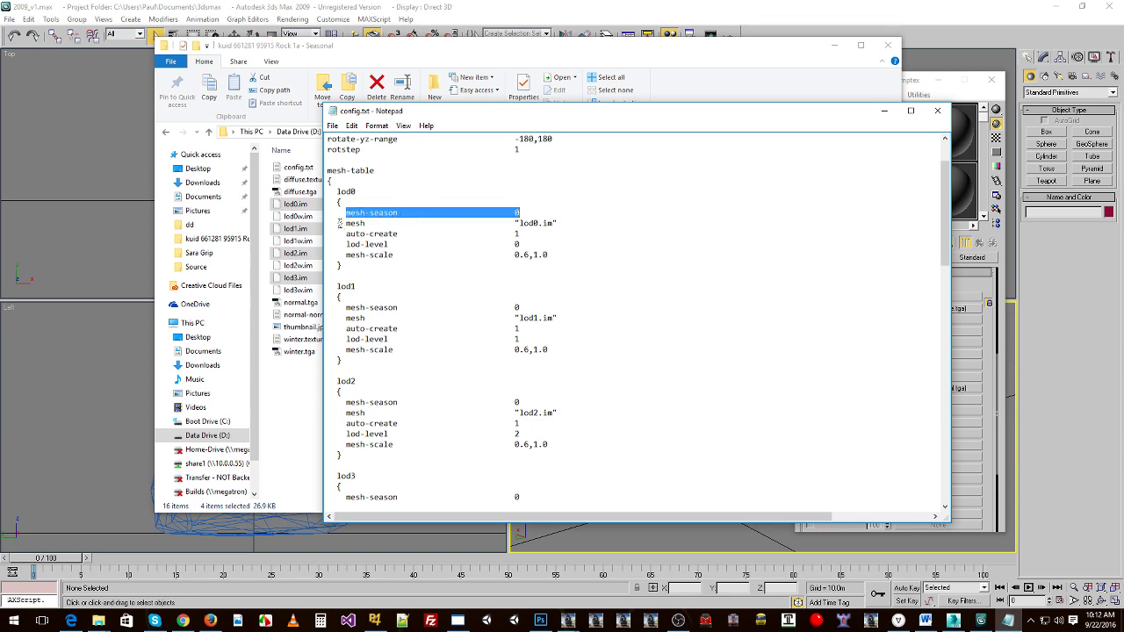
pyautogui.moveTo(348, 223); pyautogui.dragTo(559, 222)
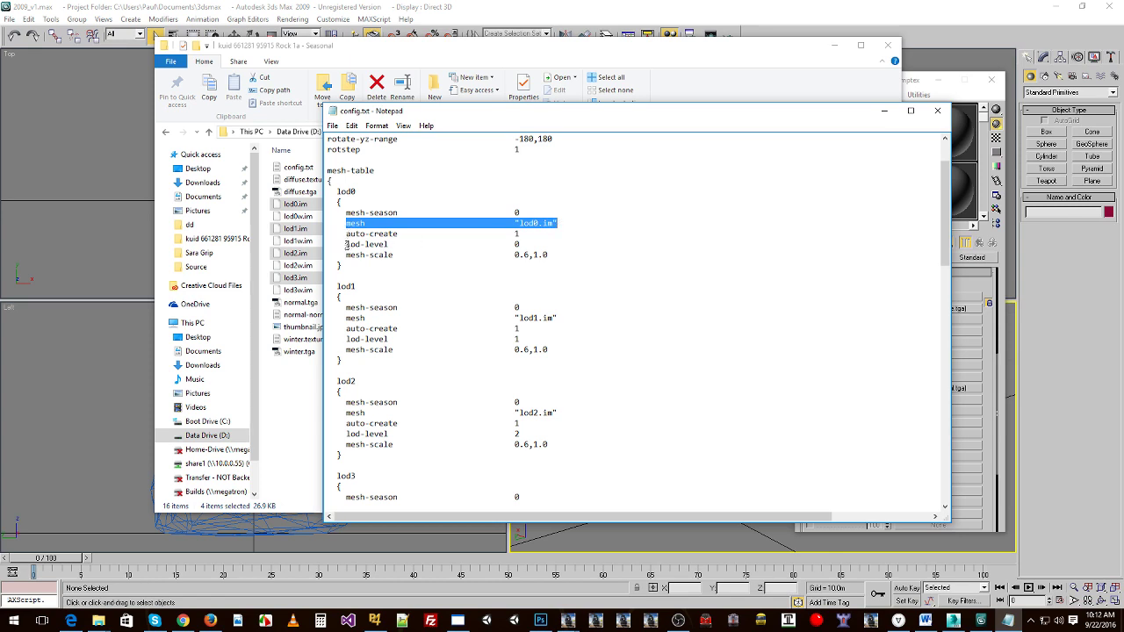
pyautogui.moveTo(347, 244); pyautogui.dragTo(389, 244)
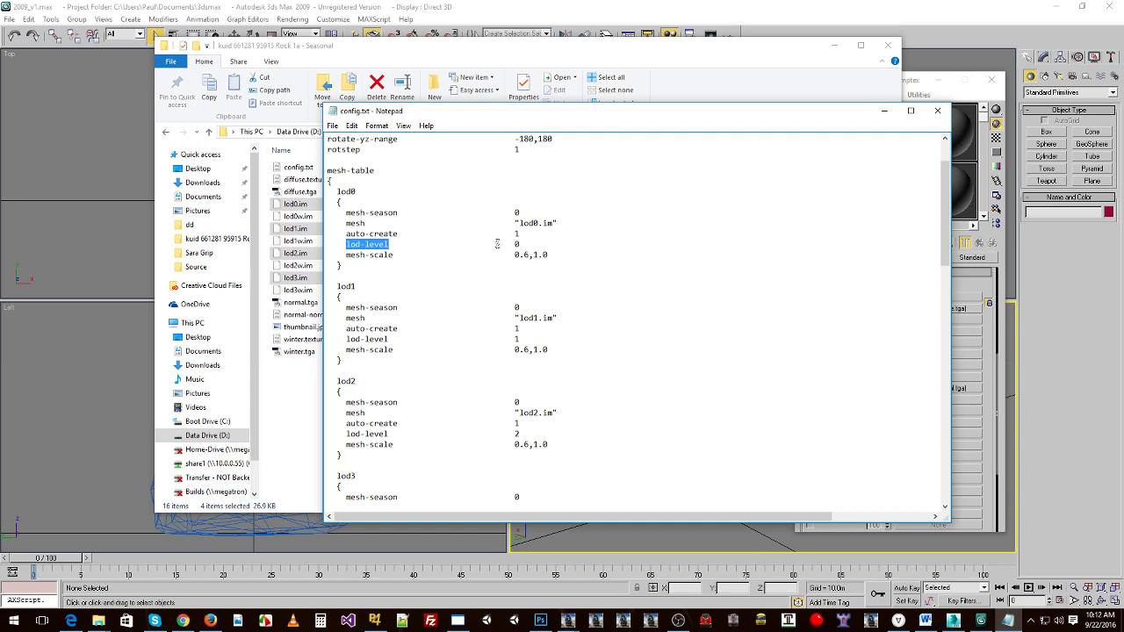
pyautogui.click(515, 244)
# Examine the lod1 and lod2 entries of the mesh-table, highlighting their names, mesh files and lod levels.
pyautogui.moveTo(338, 286); pyautogui.dragTo(355, 286)
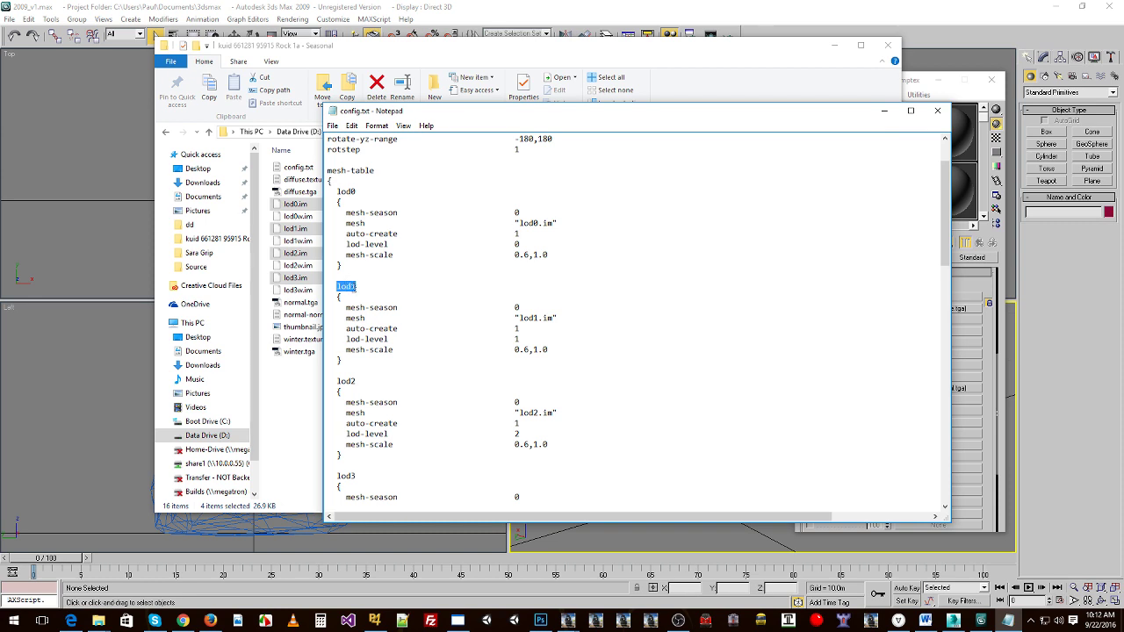
pyautogui.doubleClick(348, 381)
pyautogui.click(364, 303)
pyautogui.doubleClick(347, 286)
pyautogui.moveTo(346, 338); pyautogui.dragTo(519, 318)
pyautogui.moveTo(348, 412); pyautogui.dragTo(553, 413)
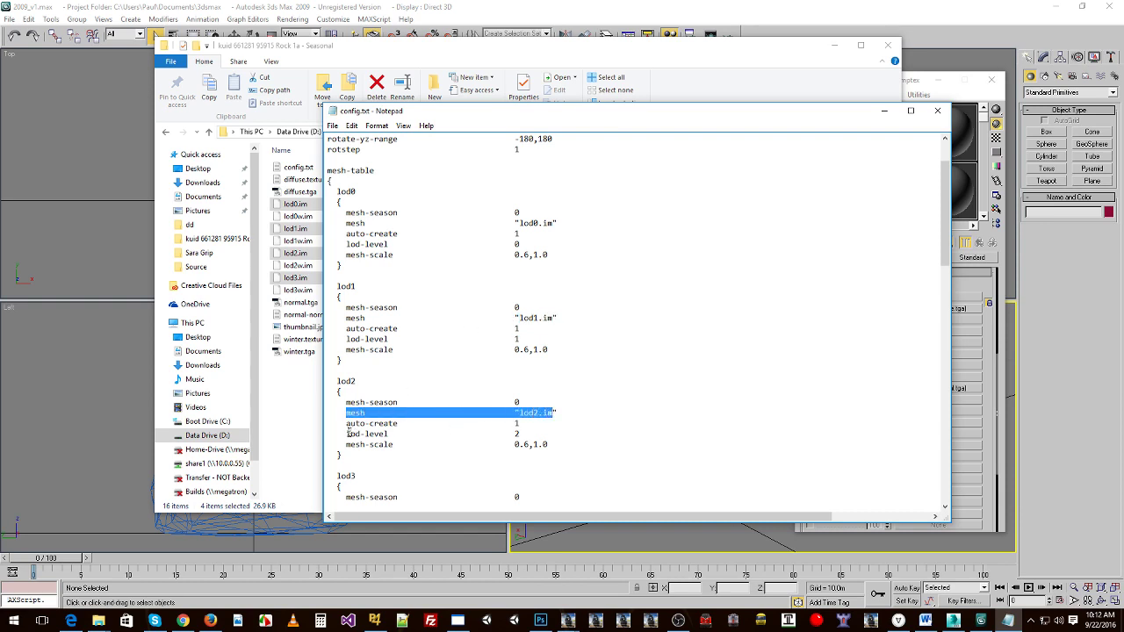
pyautogui.moveTo(347, 433); pyautogui.dragTo(520, 434)
# Highlight the mesh and lod-level lines of the lod3 entry in the mesh-table.
pyautogui.scroll(-4, 369, 392)
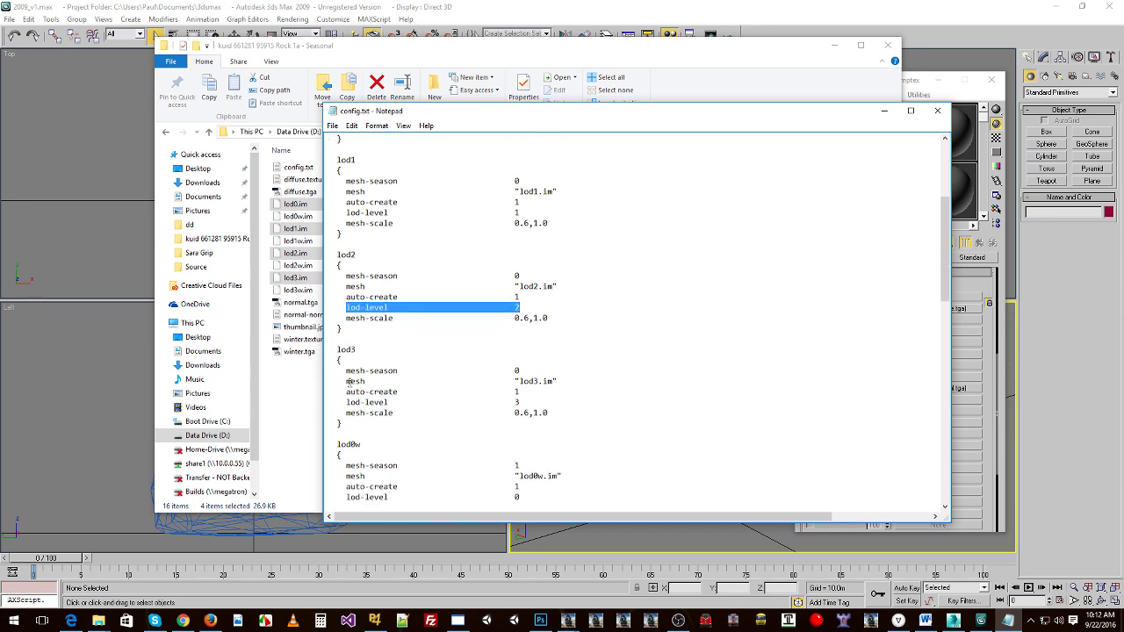
pyautogui.moveTo(349, 381); pyautogui.dragTo(556, 384)
pyautogui.moveTo(348, 402); pyautogui.dragTo(523, 404)
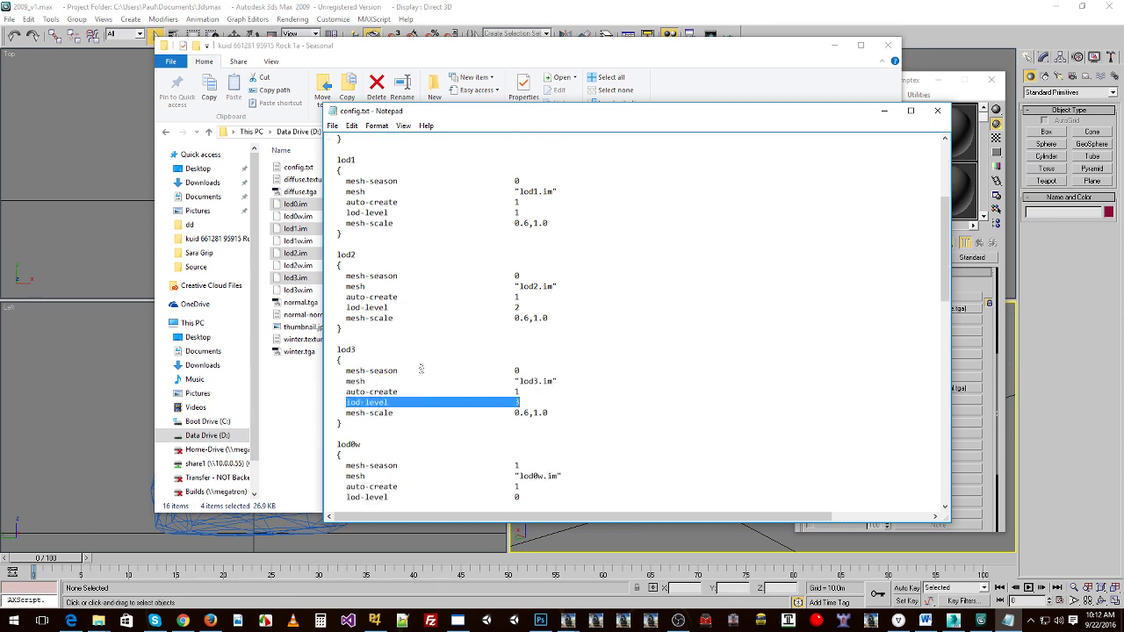
pyautogui.click(349, 337)
# Select the whole run of normal mesh entries from lod0 through lod3 in config.txt.
pyautogui.scroll(-4, 365, 374)
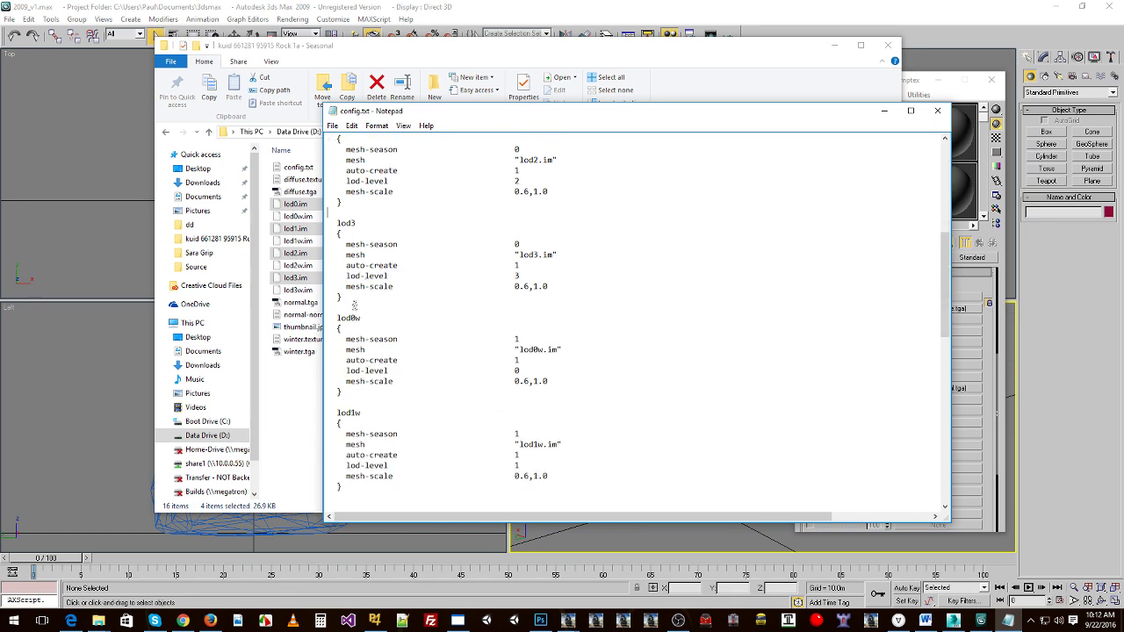
pyautogui.scroll(10, 352, 314)
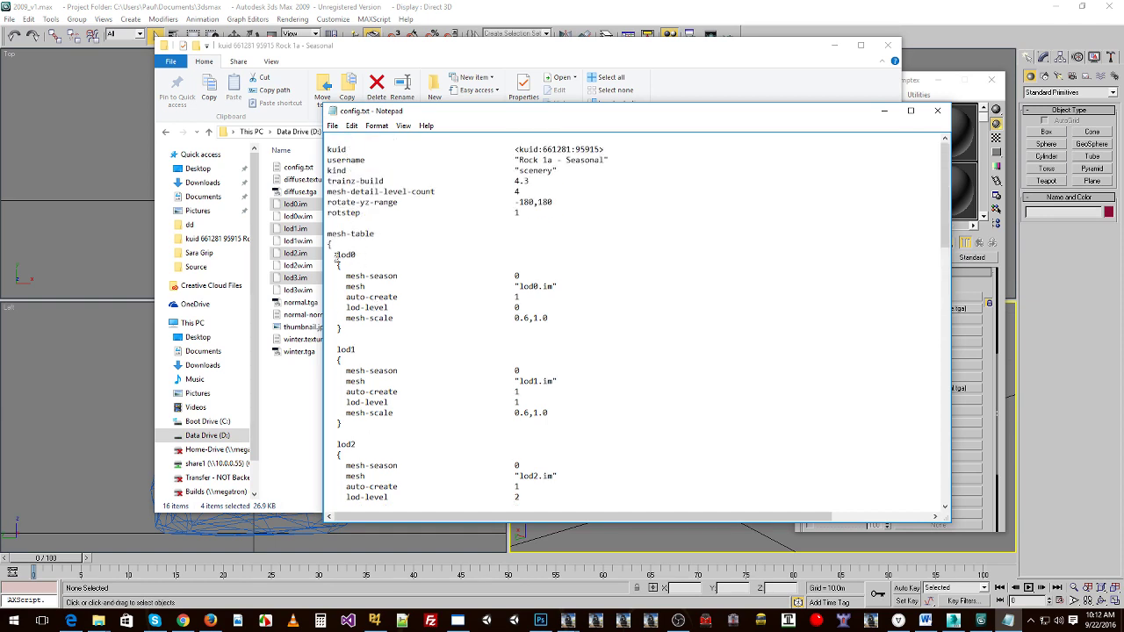
pyautogui.moveTo(335, 256); pyautogui.dragTo(369, 395)
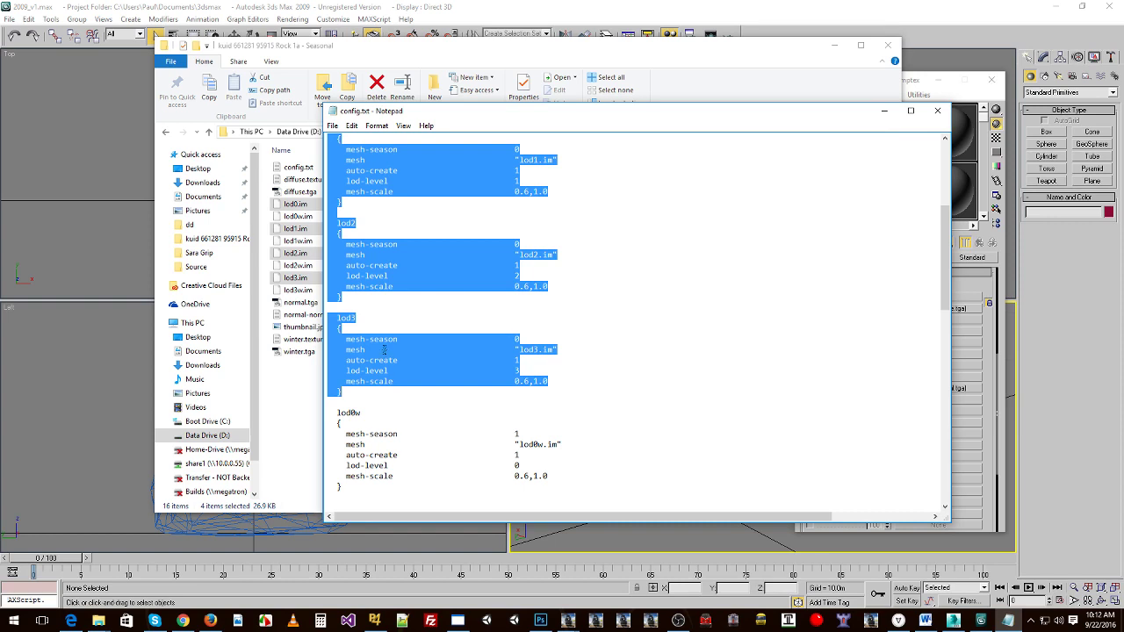
# Examine the winter mesh-table entries in Rock 1a's config.txt, focusing on the lod3w mesh file and its lod-level.
pyautogui.moveTo(387, 339); pyautogui.dragTo(349, 339)
pyautogui.scroll(-5, 358, 320)
pyautogui.moveTo(338, 254); pyautogui.dragTo(359, 422)
pyautogui.click(360, 377)
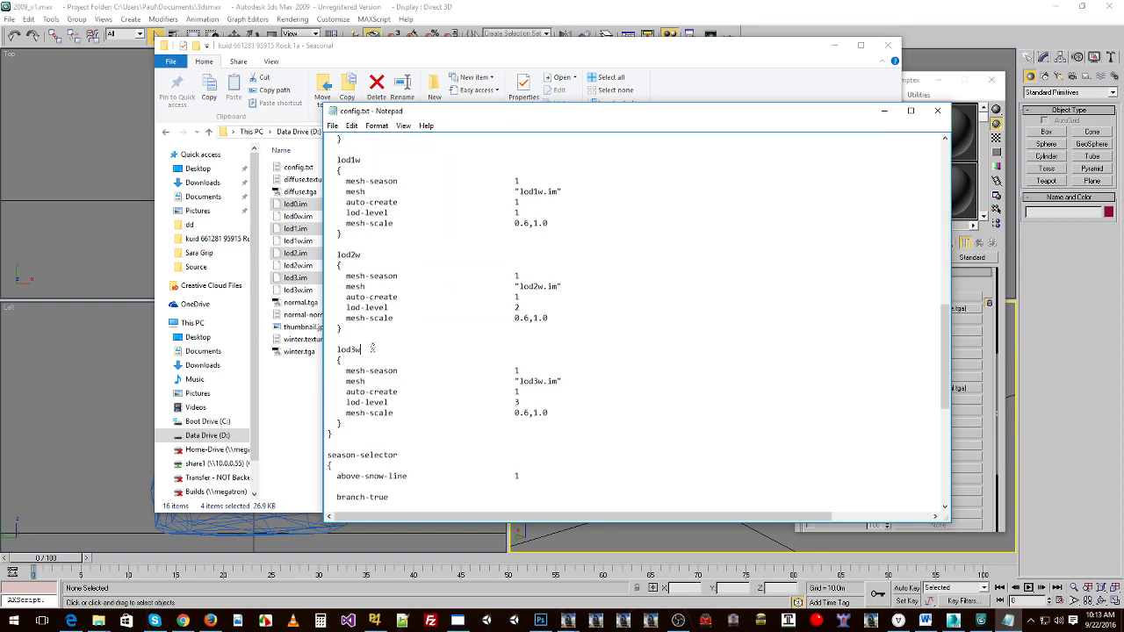
pyautogui.moveTo(520, 381); pyautogui.dragTo(545, 382)
pyautogui.moveTo(347, 402); pyautogui.dragTo(522, 402)
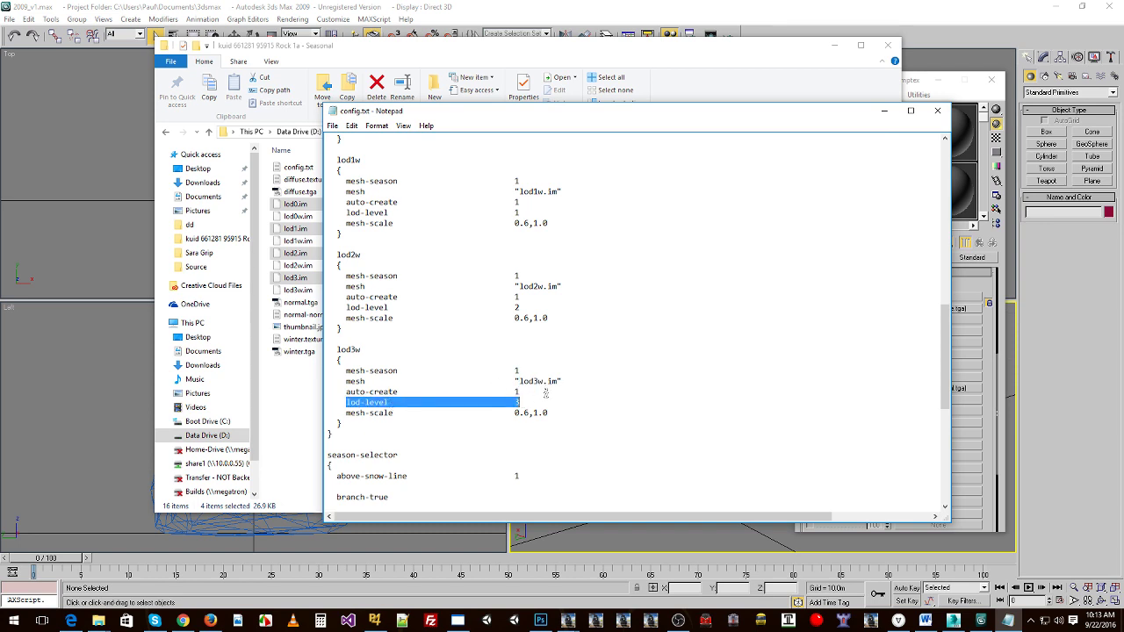
pyautogui.click(519, 298)
# Review the lod0 to lod3 entries in the mesh-table, highlighting lod0's settings and the complete lod3 block.
pyautogui.scroll(18, 367, 350)
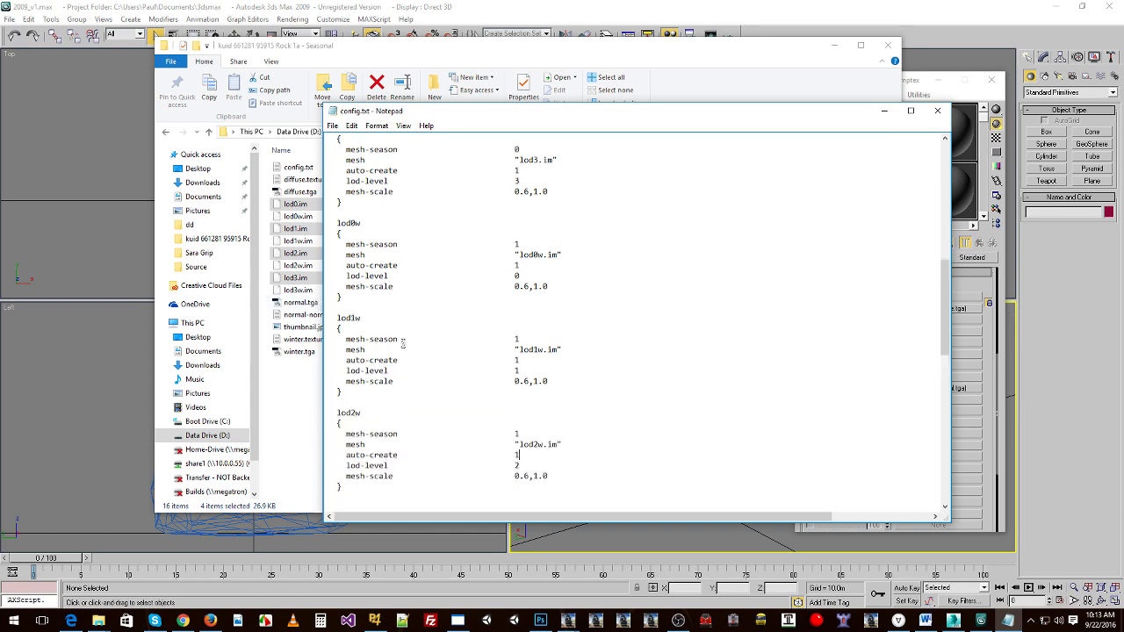
pyautogui.scroll(-1, 390, 308)
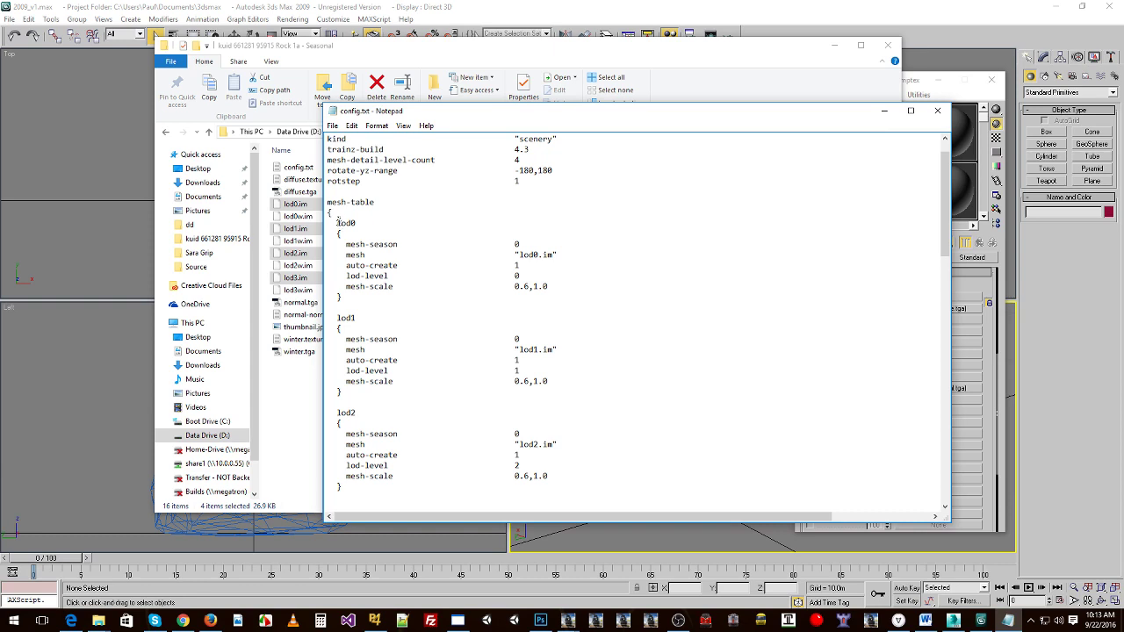
pyautogui.moveTo(348, 242); pyautogui.dragTo(518, 279)
pyautogui.scroll(-1, 419, 267)
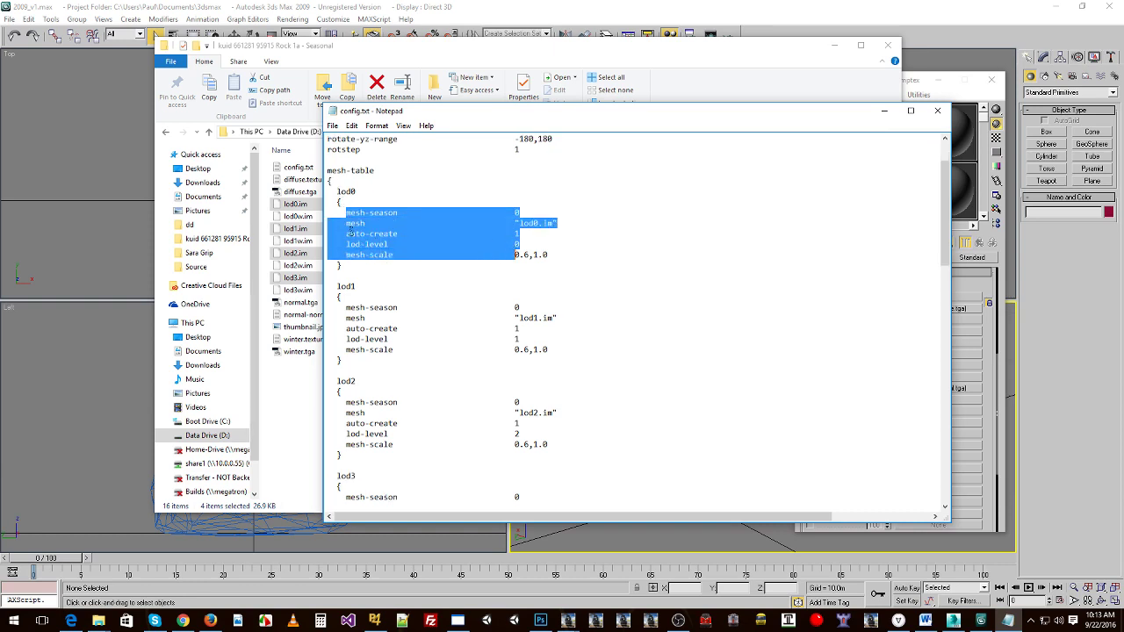
pyautogui.click(348, 233)
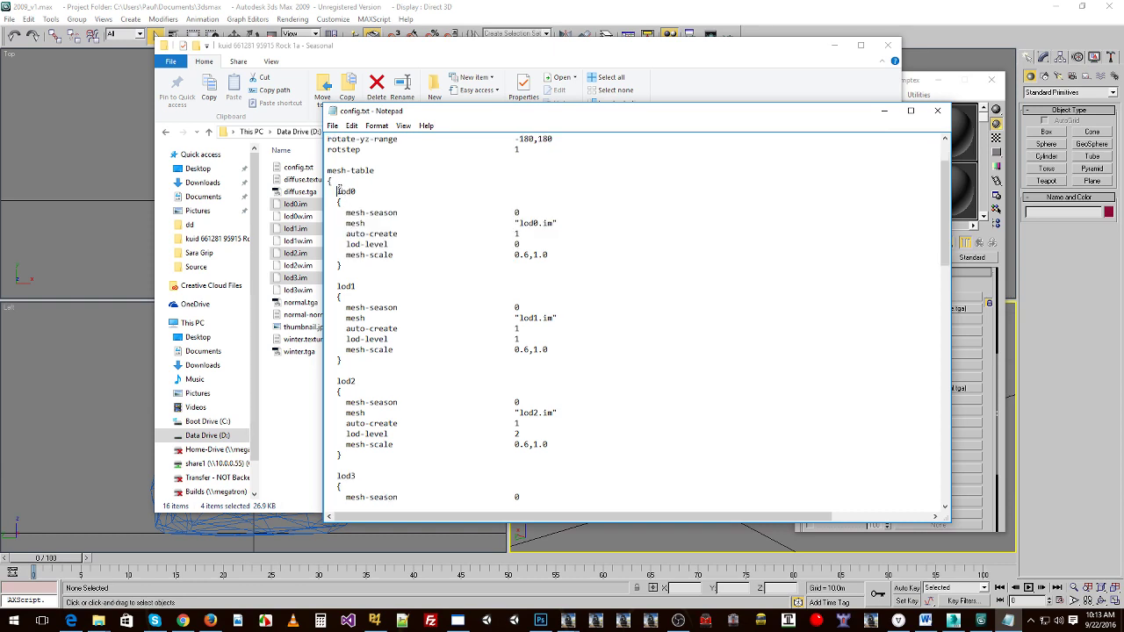
pyautogui.moveTo(338, 191); pyautogui.dragTo(362, 192)
pyautogui.click(354, 288)
pyautogui.click(352, 381)
pyautogui.scroll(-4, 350, 378)
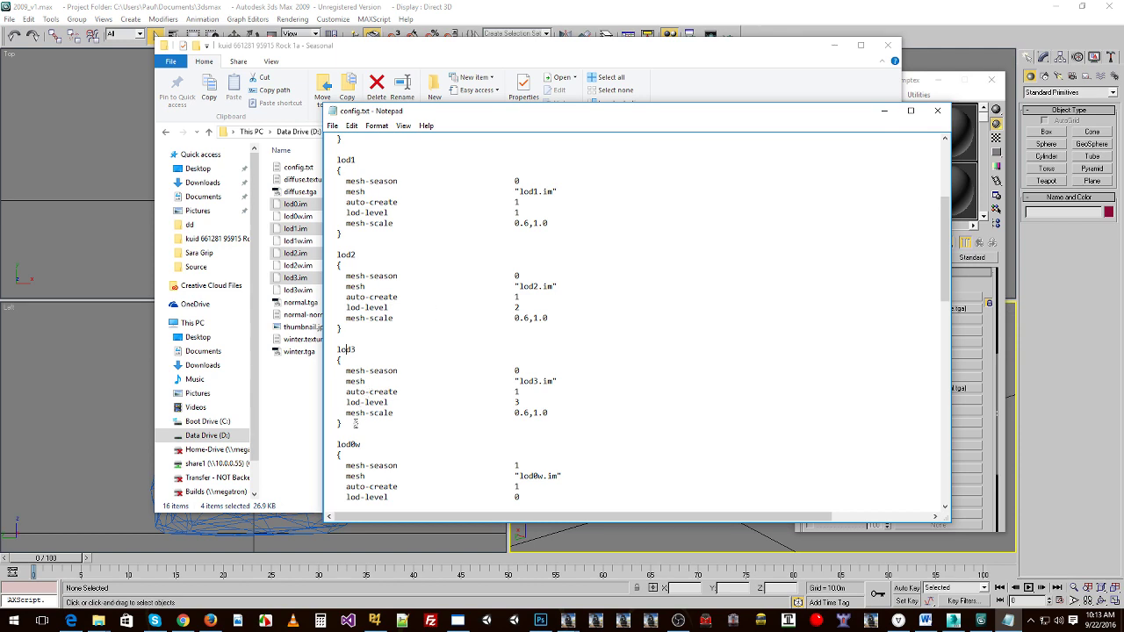
pyautogui.moveTo(355, 424); pyautogui.dragTo(323, 347)
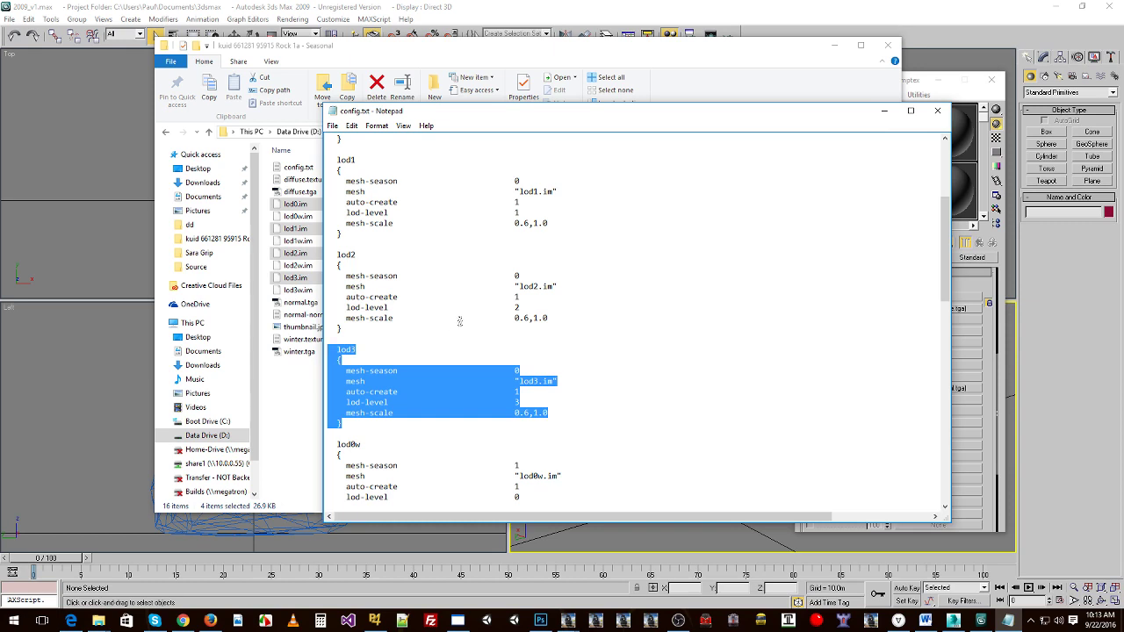
# Inspect the lod2 and lod3 blocks together, followed by the header and first entries of Rock 1a's config.txt.
pyautogui.click(440, 335)
pyautogui.moveTo(398, 422); pyautogui.dragTo(336, 253)
pyautogui.click(399, 232)
pyautogui.scroll(3, 552, 358)
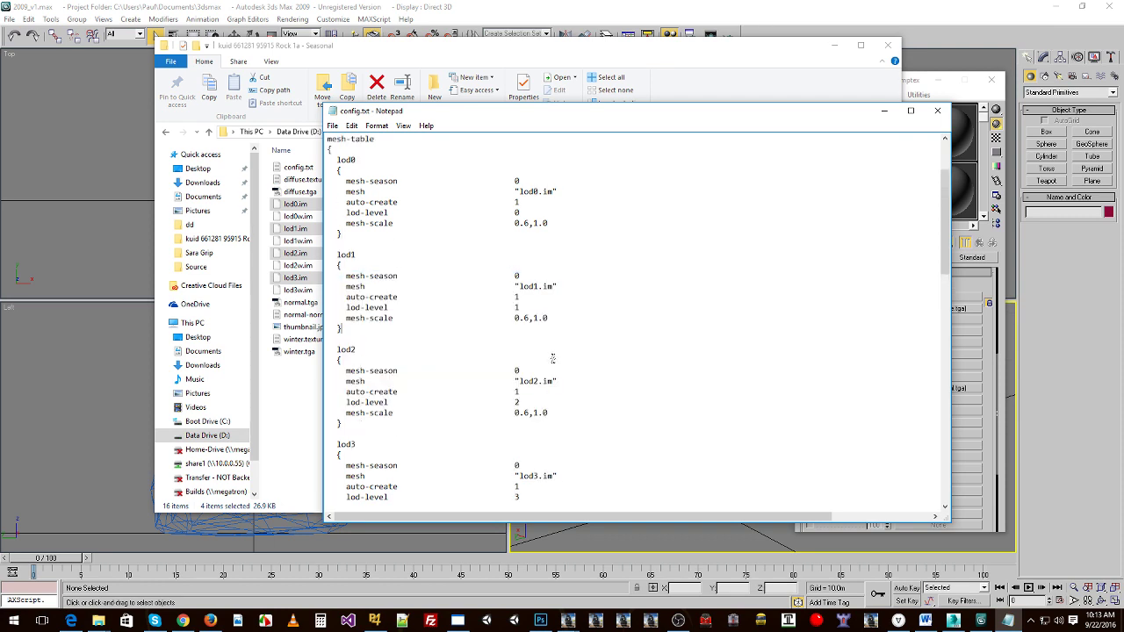
pyautogui.scroll(3, 552, 359)
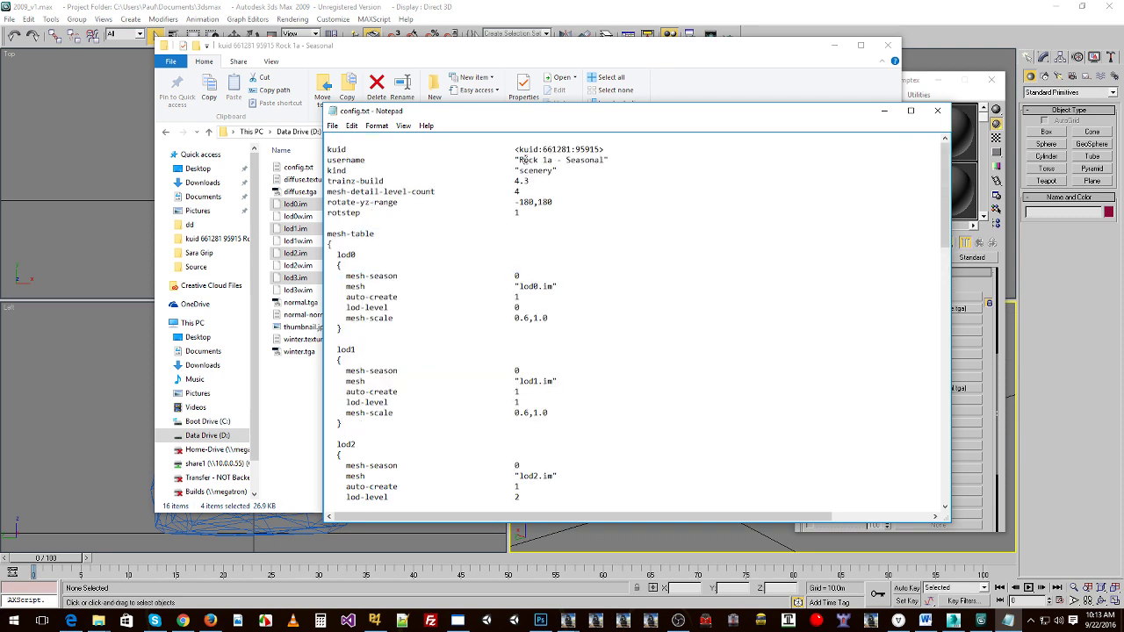
pyautogui.moveTo(347, 161); pyautogui.dragTo(431, 330)
pyautogui.click(421, 299)
# Close config.txt and compare the contents of the Rock 1a and Rock 1b asset folders in File Explorer, ending in Rock 1b.
pyautogui.click(930, 116)
pyautogui.click(351, 191)
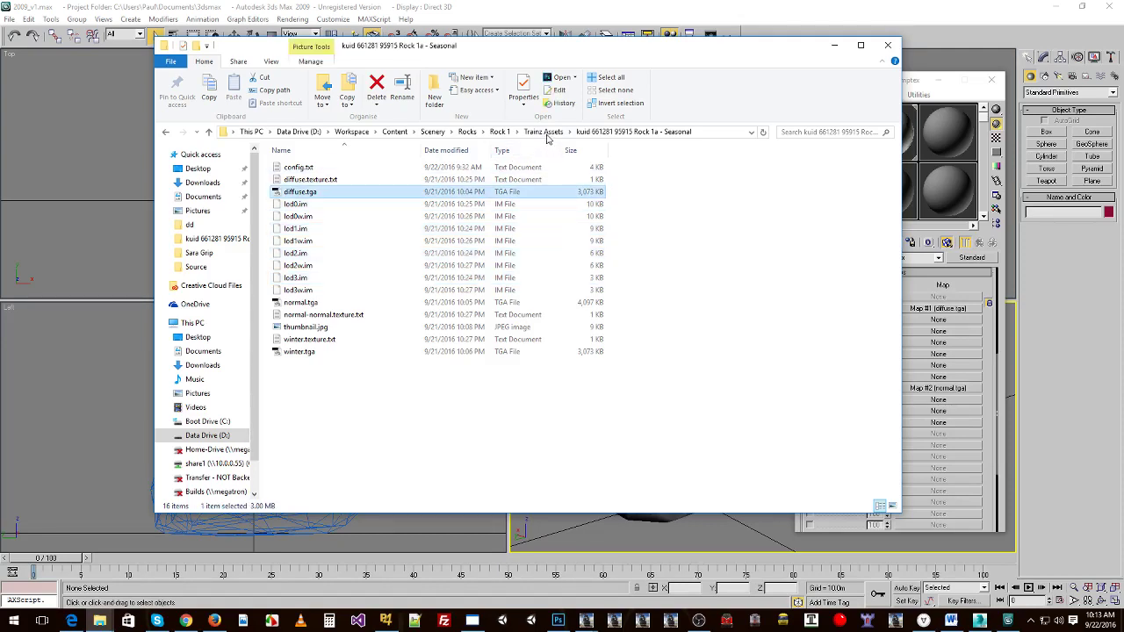
pyautogui.click(544, 134)
pyautogui.doubleClick(349, 179)
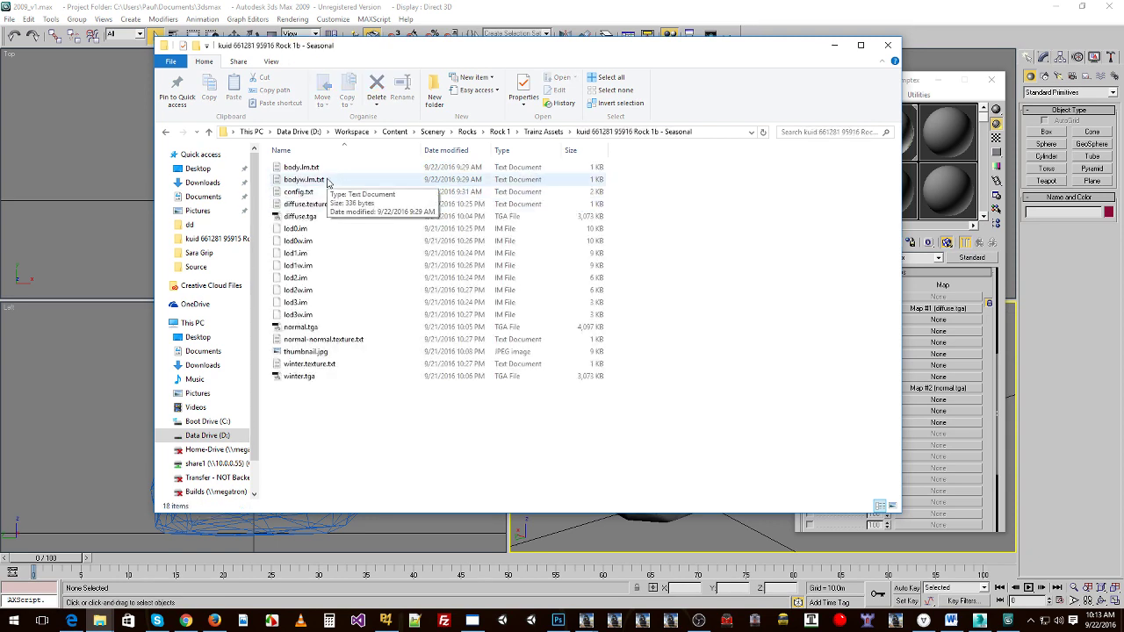
pyautogui.click(544, 132)
pyautogui.click(337, 169)
pyautogui.doubleClick(337, 168)
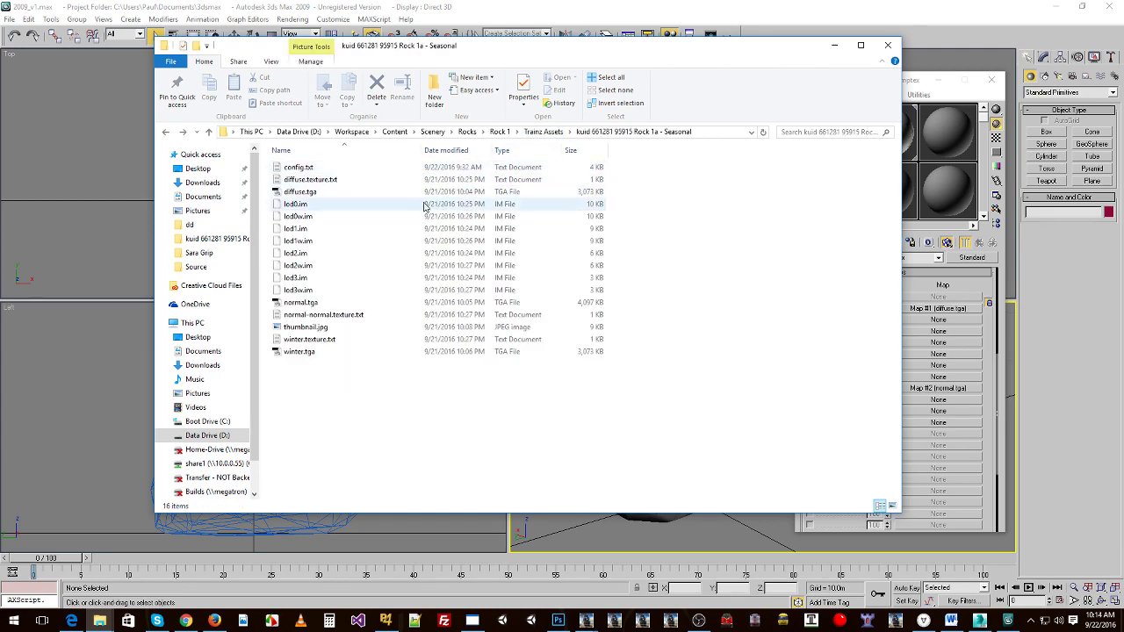
pyautogui.press('BackSpace')
pyautogui.doubleClick(321, 180)
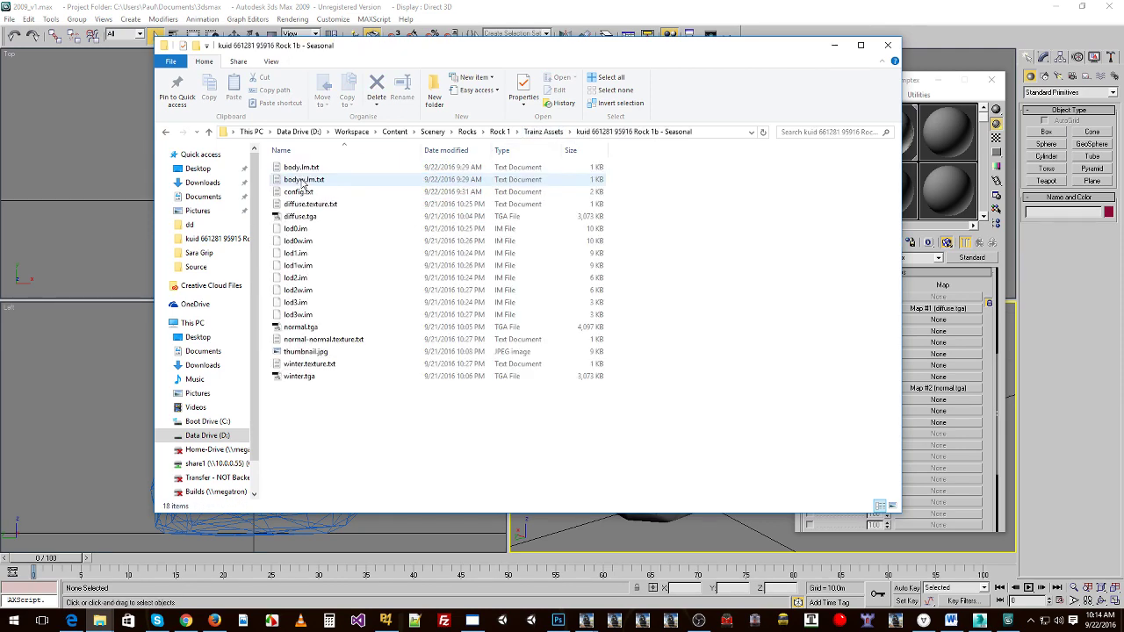
# Open Rock 1b's config.txt and check the asset name in its username line.
pyautogui.doubleClick(303, 192)
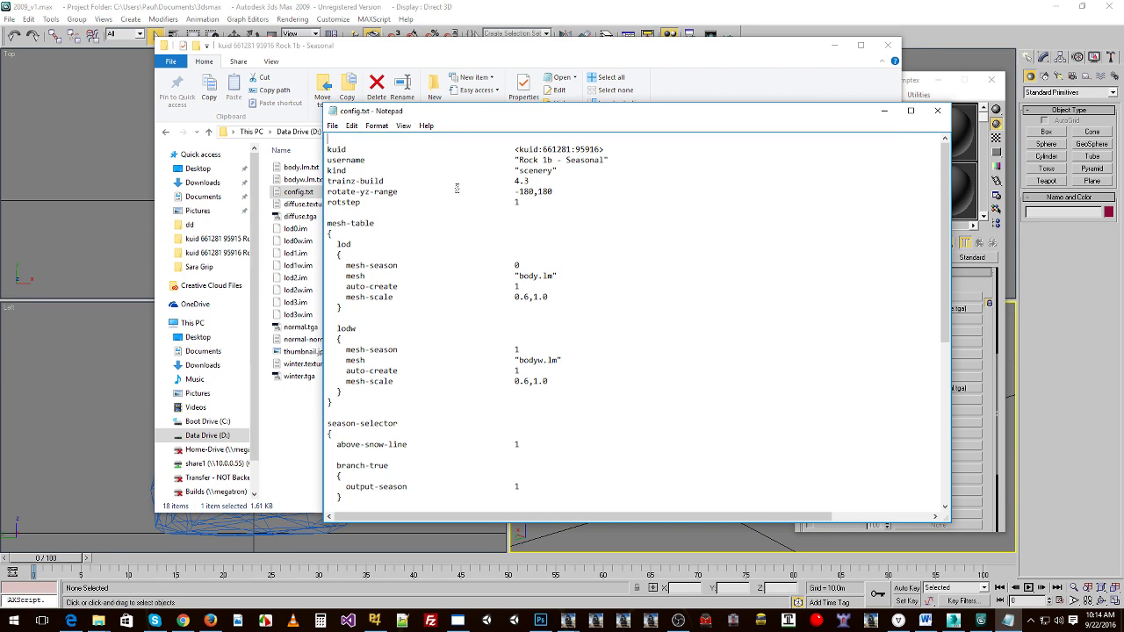
pyautogui.moveTo(520, 160); pyautogui.dragTo(555, 160)
pyautogui.click(546, 170)
# Open config.txt from the Rock 1a folder, highlight its mesh-detail-level-count tag, and close that file.
pyautogui.hotkey('alt', 'F4')
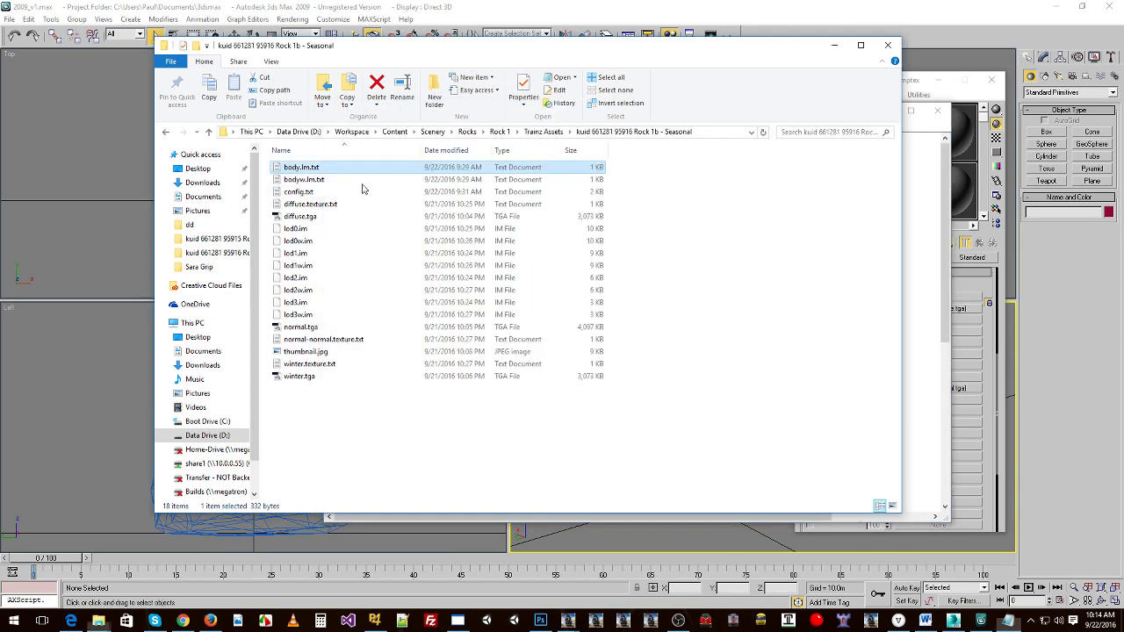
pyautogui.hotkey('alt', 'Up')
pyautogui.doubleClick(303, 167)
pyautogui.click(294, 169)
pyautogui.doubleClick(296, 167)
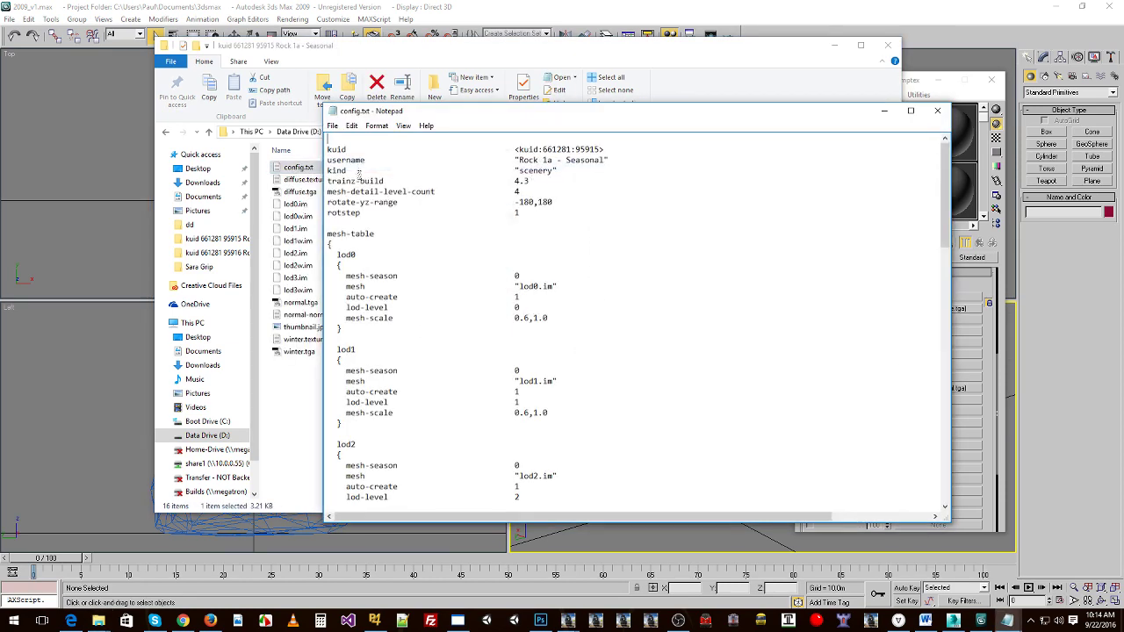
pyautogui.moveTo(328, 192); pyautogui.dragTo(437, 191)
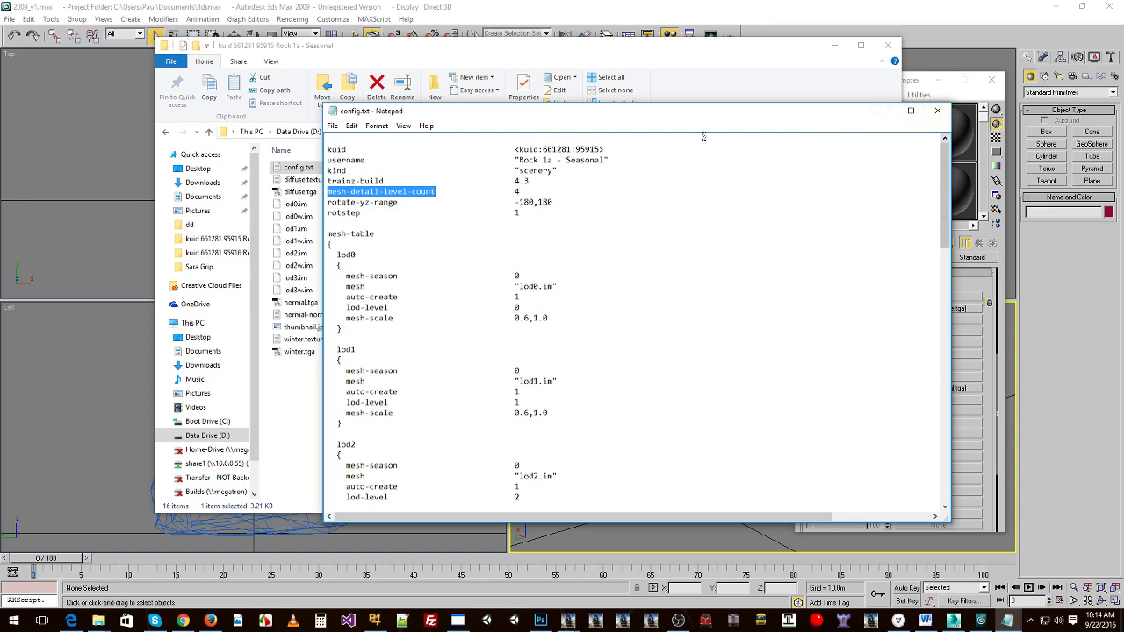
pyautogui.click(936, 112)
# Examine the username and trainz-build lines in the header of Rock 1b's config.txt.
pyautogui.doubleClick(458, 166)
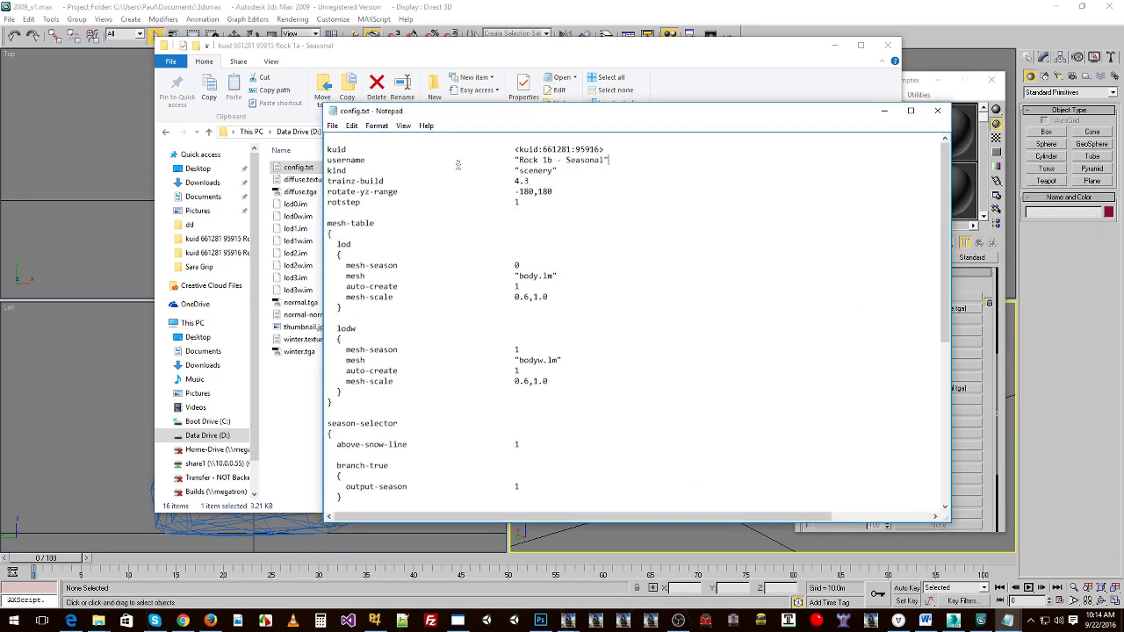
pyautogui.moveTo(518, 159); pyautogui.dragTo(549, 161)
pyautogui.click(511, 191)
pyautogui.moveTo(529, 182); pyautogui.dragTo(326, 182)
pyautogui.click(457, 170)
pyautogui.scroll(-1, 527, 252)
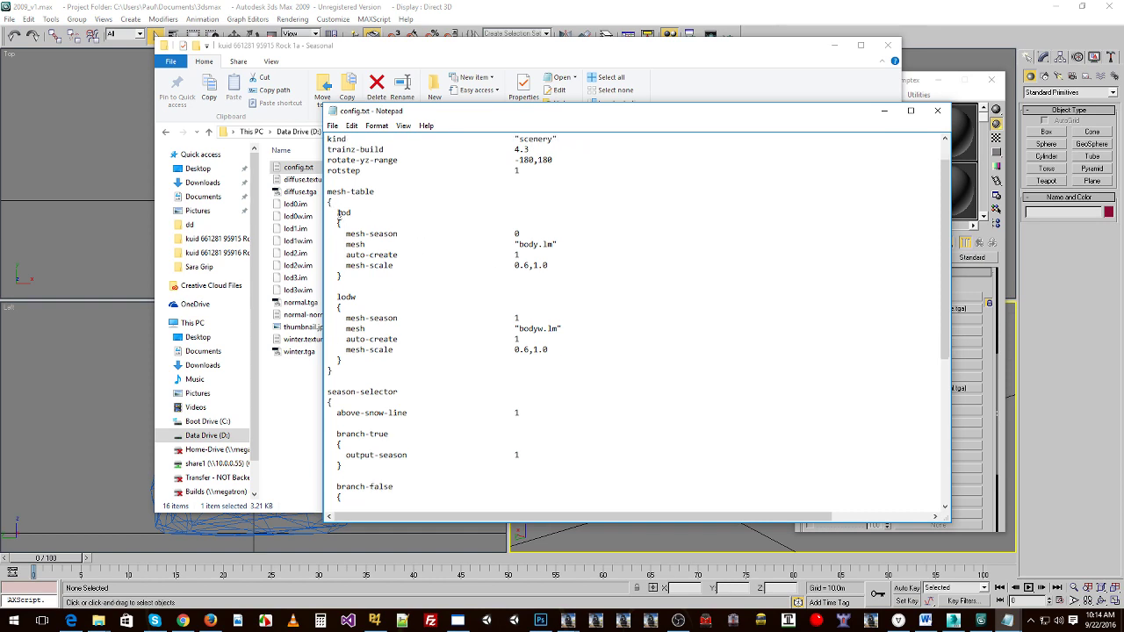
# Compare the lod and lodw entries in Rock 1b's mesh-table, highlighting both blocks and their names.
pyautogui.moveTo(330, 211); pyautogui.dragTo(360, 360)
pyautogui.click(371, 318)
pyautogui.doubleClick(343, 212)
pyautogui.doubleClick(346, 297)
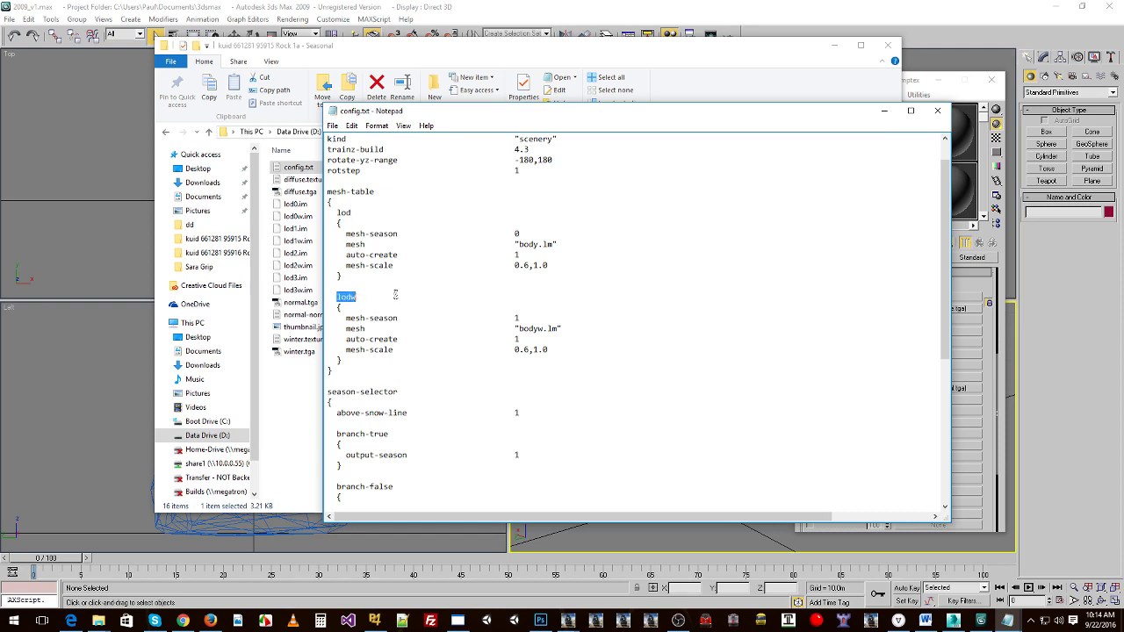
pyautogui.doubleClick(343, 213)
pyautogui.doubleClick(346, 296)
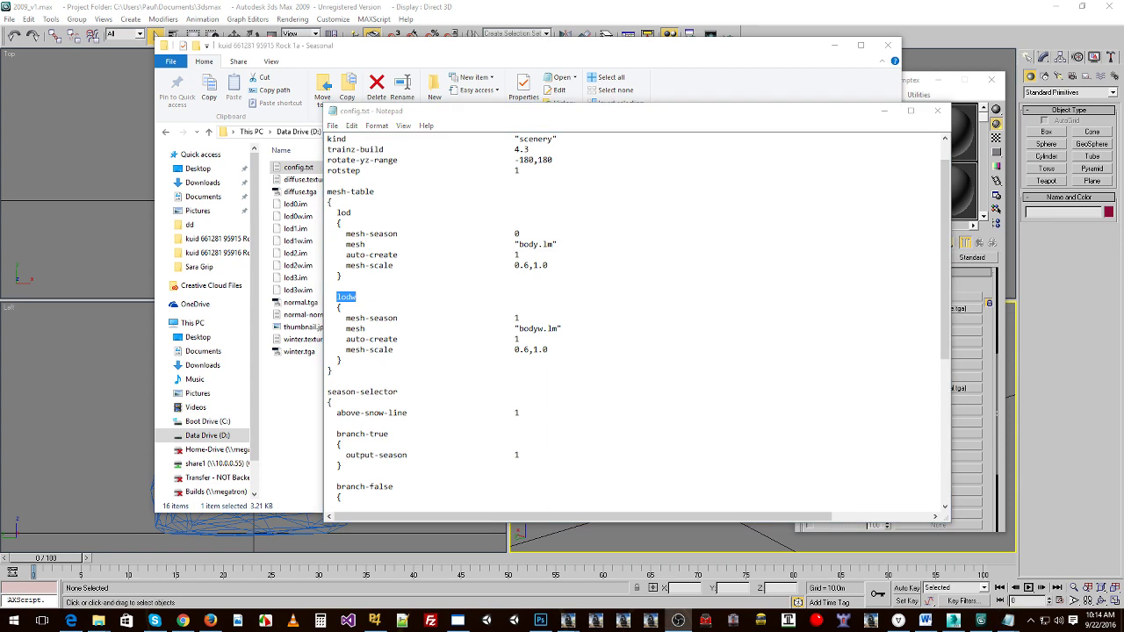
pyautogui.click(463, 256)
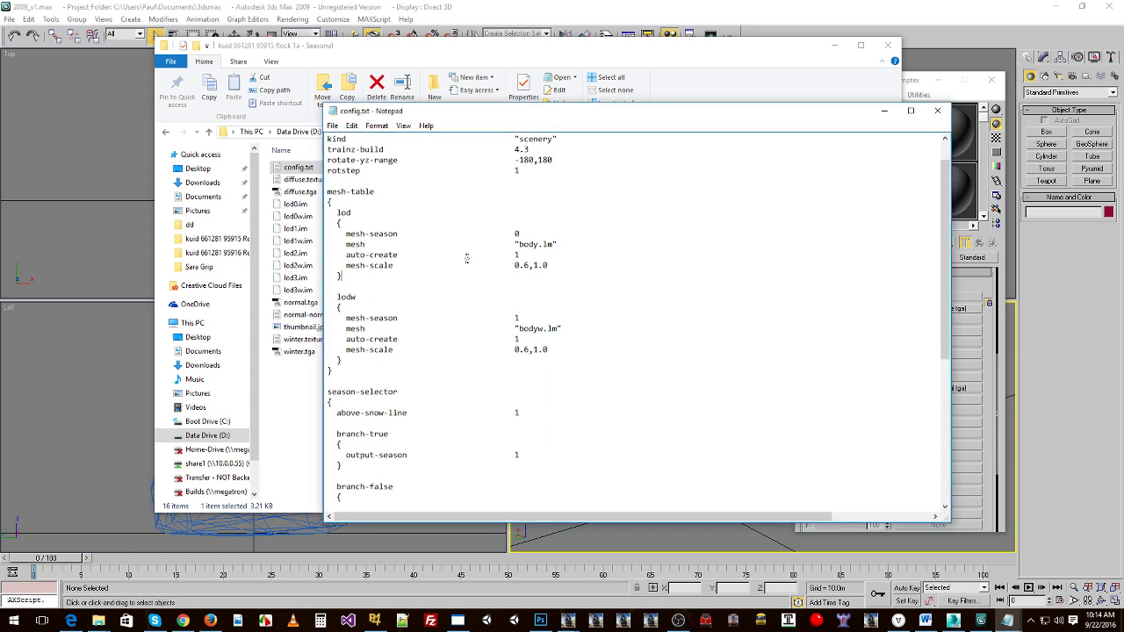
# Examine the lod entry line by line: mesh-season, the body.lm mesh reference, auto-create and mesh-scale.
pyautogui.doubleClick(344, 213)
pyautogui.click(360, 245)
pyautogui.moveTo(347, 233); pyautogui.dragTo(535, 228)
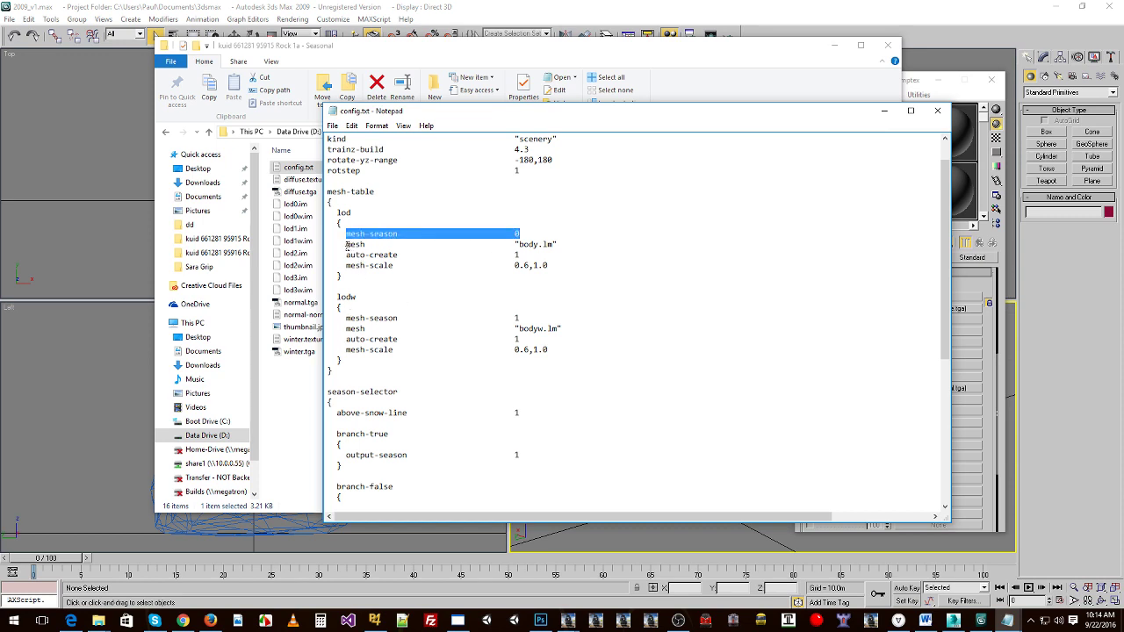
pyautogui.moveTo(346, 244); pyautogui.dragTo(364, 246)
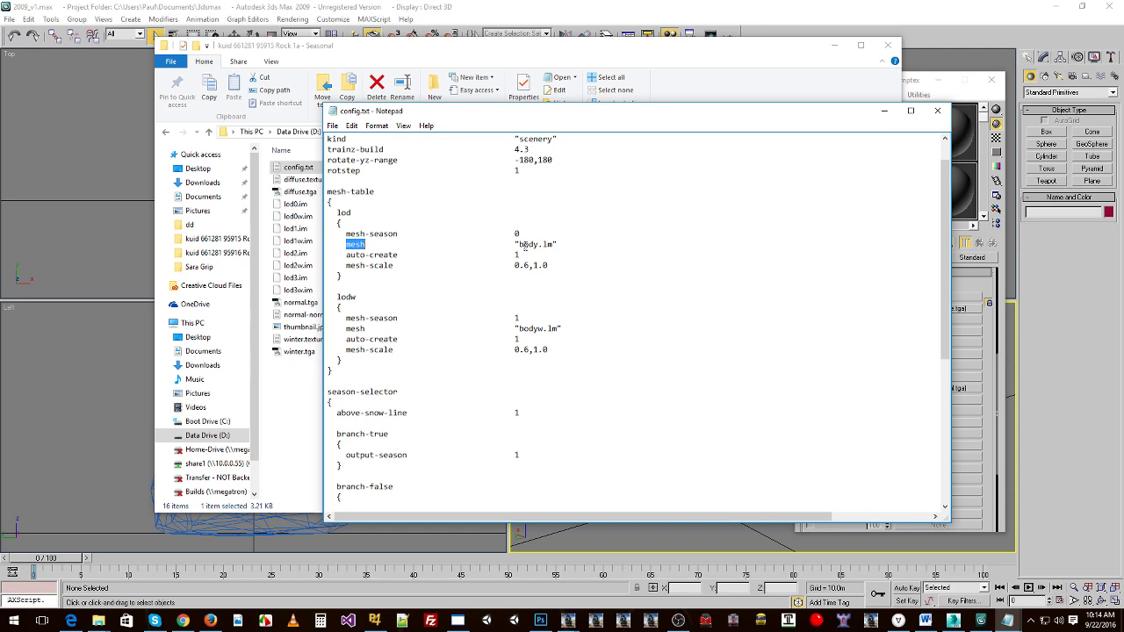
pyautogui.moveTo(520, 244); pyautogui.dragTo(539, 245)
pyautogui.moveTo(545, 244)
pyautogui.mouseDown()
pyautogui.moveTo(527, 245)
pyautogui.moveTo(555, 244)
pyautogui.mouseUp()
pyautogui.click(545, 245)
pyautogui.moveTo(541, 245); pyautogui.dragTo(556, 245)
pyautogui.moveTo(347, 255); pyautogui.dragTo(551, 265)
pyautogui.click(422, 265)
pyautogui.moveTo(342, 265); pyautogui.dragTo(550, 264)
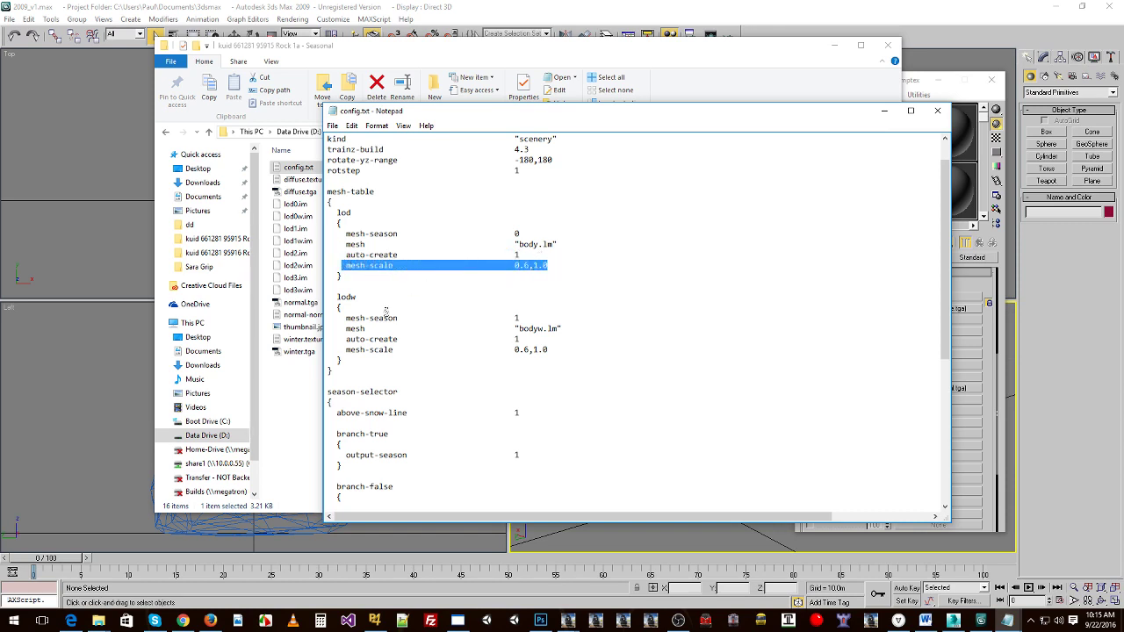
# Examine the lodw entry's mesh-season and compare its bodyw.lm mesh line with the lod entry's body.lm line.
pyautogui.moveTo(337, 299); pyautogui.dragTo(525, 316)
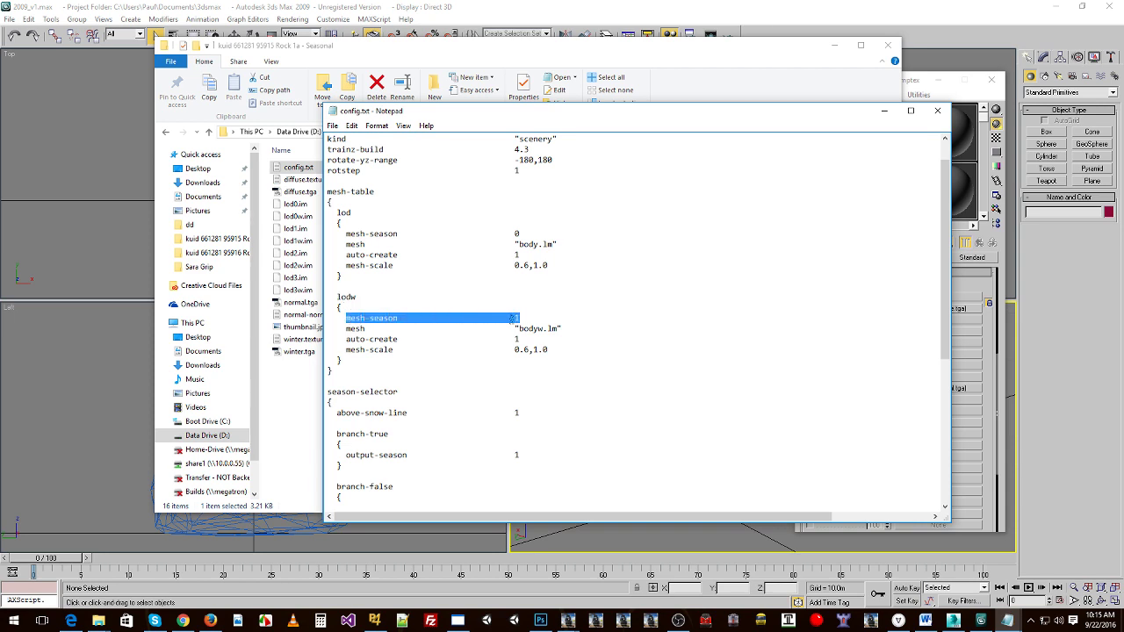
pyautogui.click(347, 329)
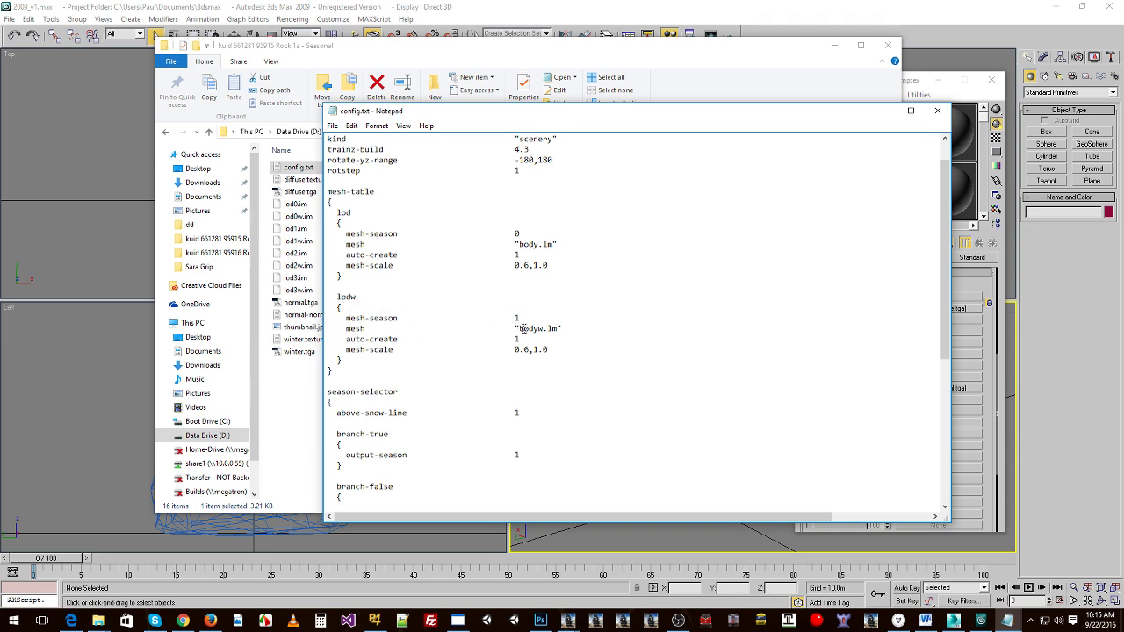
pyautogui.moveTo(520, 329)
pyautogui.mouseDown()
pyautogui.moveTo(557, 328)
pyautogui.moveTo(519, 329)
pyautogui.mouseUp()
pyautogui.click(530, 272)
pyautogui.moveTo(346, 244); pyautogui.dragTo(558, 249)
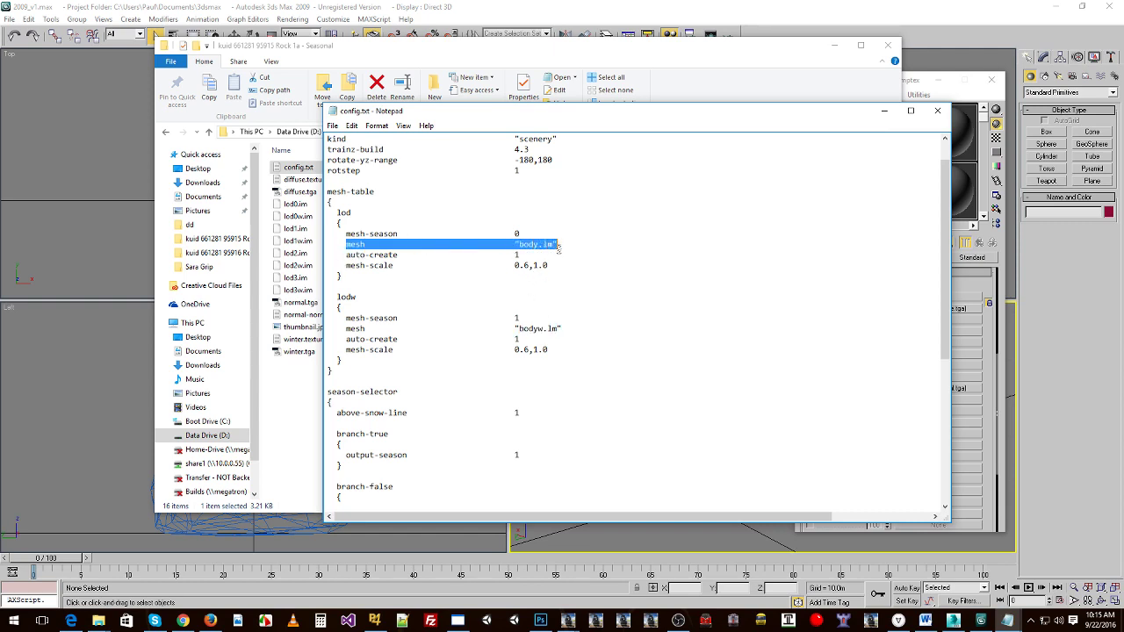
pyautogui.moveTo(346, 330); pyautogui.dragTo(569, 329)
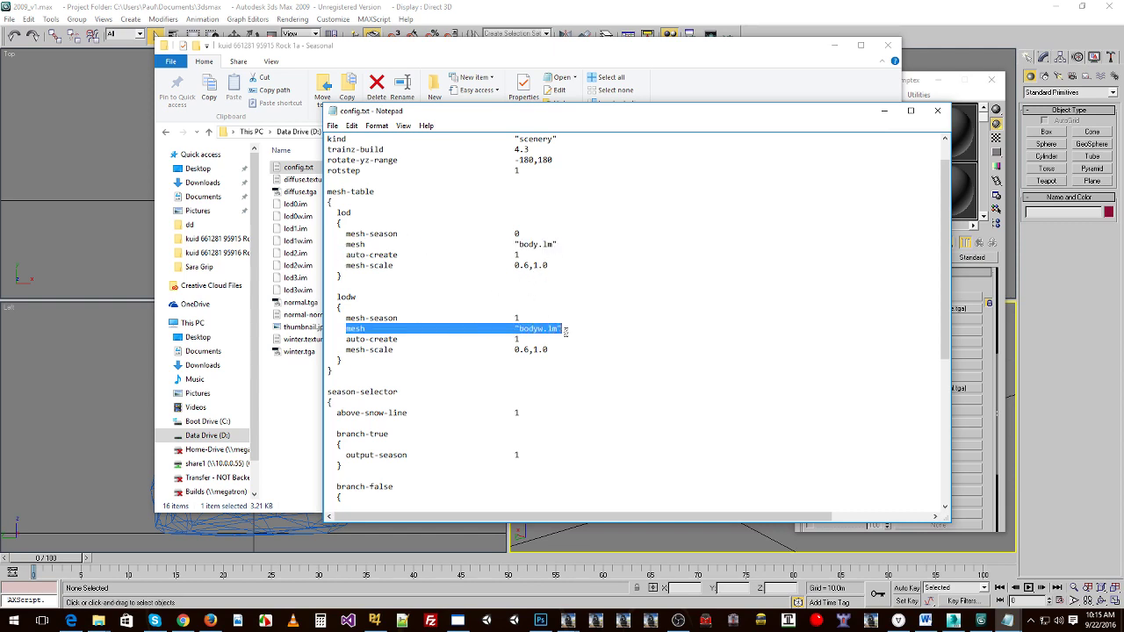
# Skim the rest of Rock 1b's config.txt, highlight the asset name in the username line, and dismiss the file.
pyautogui.scroll(-4, 553, 339)
pyautogui.scroll(5, 548, 340)
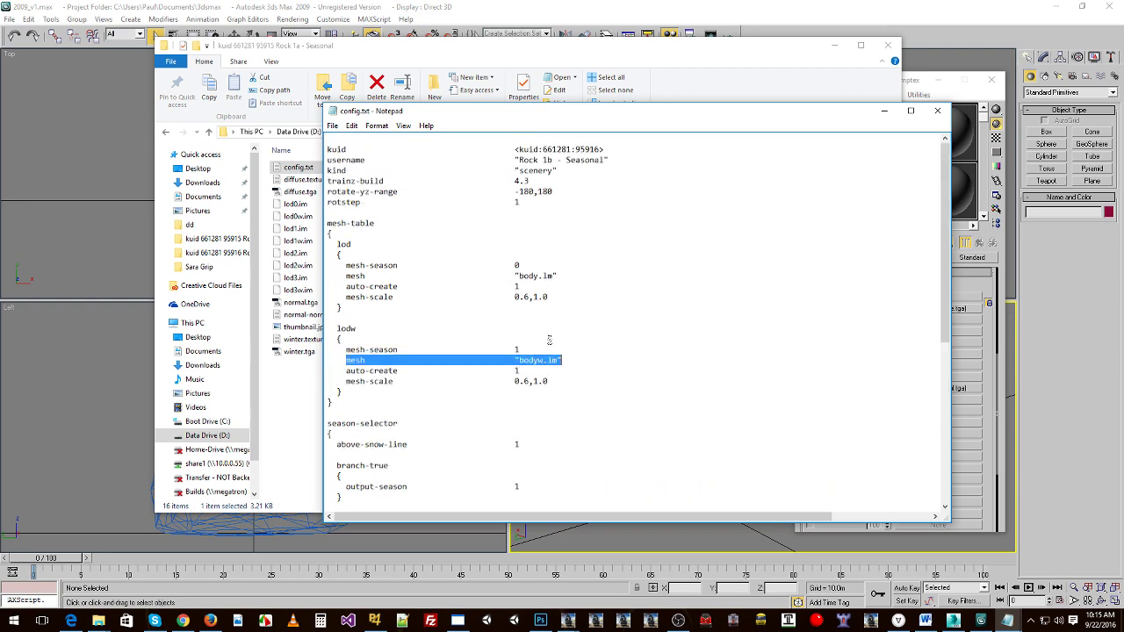
pyautogui.moveTo(518, 160); pyautogui.dragTo(553, 160)
pyautogui.click(936, 111)
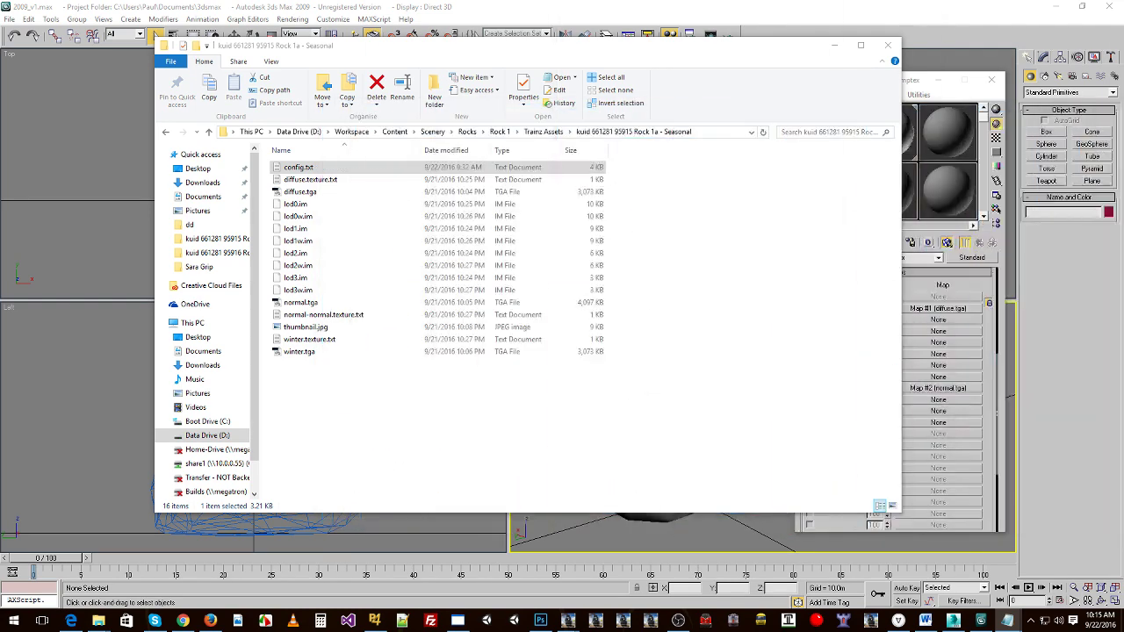
# Open the Rock 1b asset folder and position its config.txt beside the file names to check the body.lm mesh reference.
pyautogui.click(463, 179)
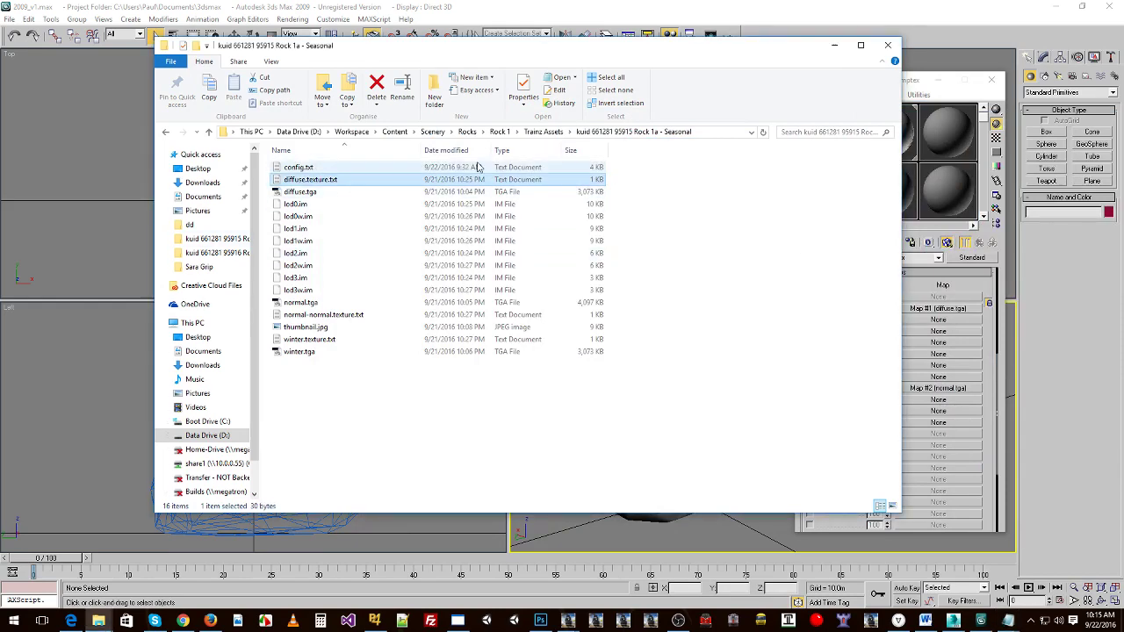
pyautogui.press('BackSpace')
pyautogui.doubleClick(308, 181)
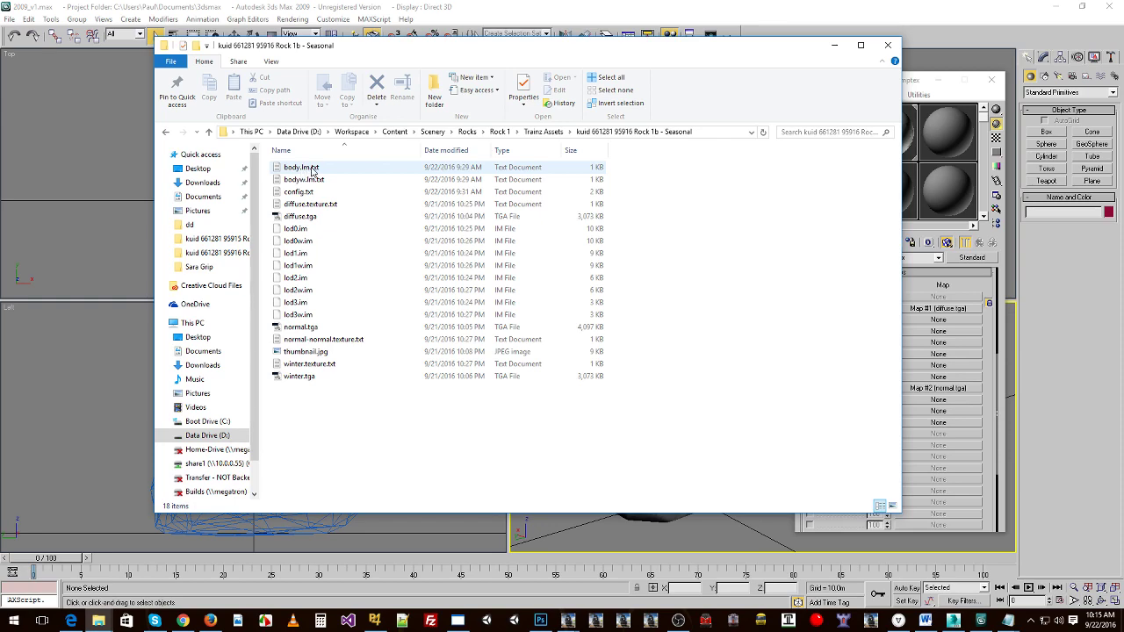
pyautogui.click(1007, 621)
pyautogui.moveTo(746, 160); pyautogui.dragTo(570, 184)
pyautogui.click(636, 344)
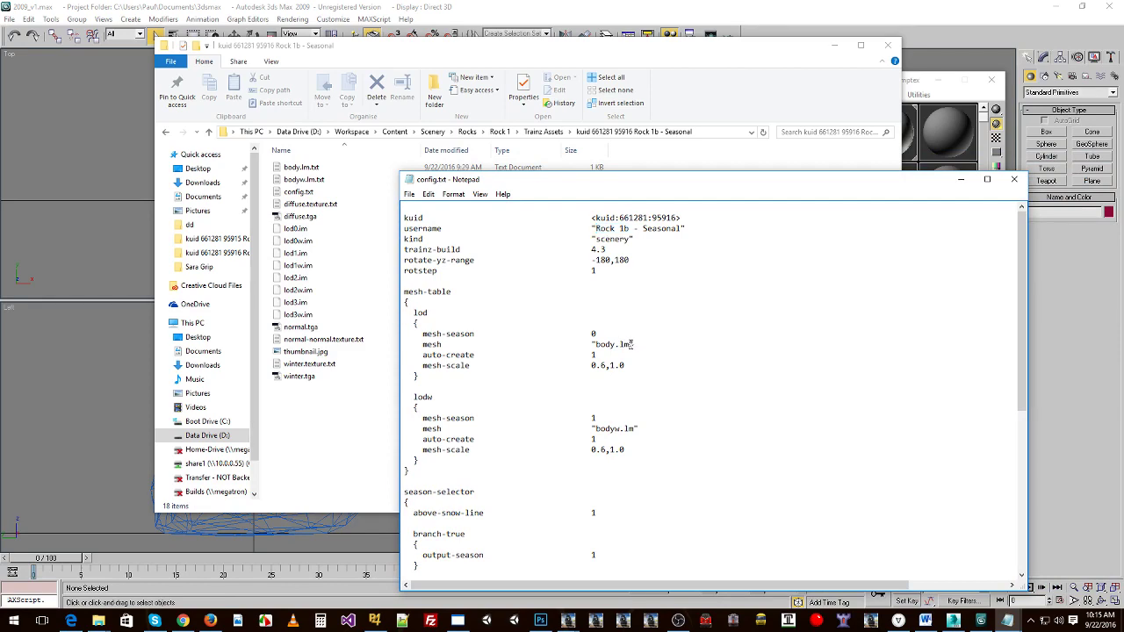
# Move config.txt off the Rock 1b folder, open body.lm.txt from it, and position the file beside the file names.
pyautogui.moveTo(632, 345); pyautogui.dragTo(618, 345)
pyautogui.moveTo(917, 182); pyautogui.dragTo(1123, 171)
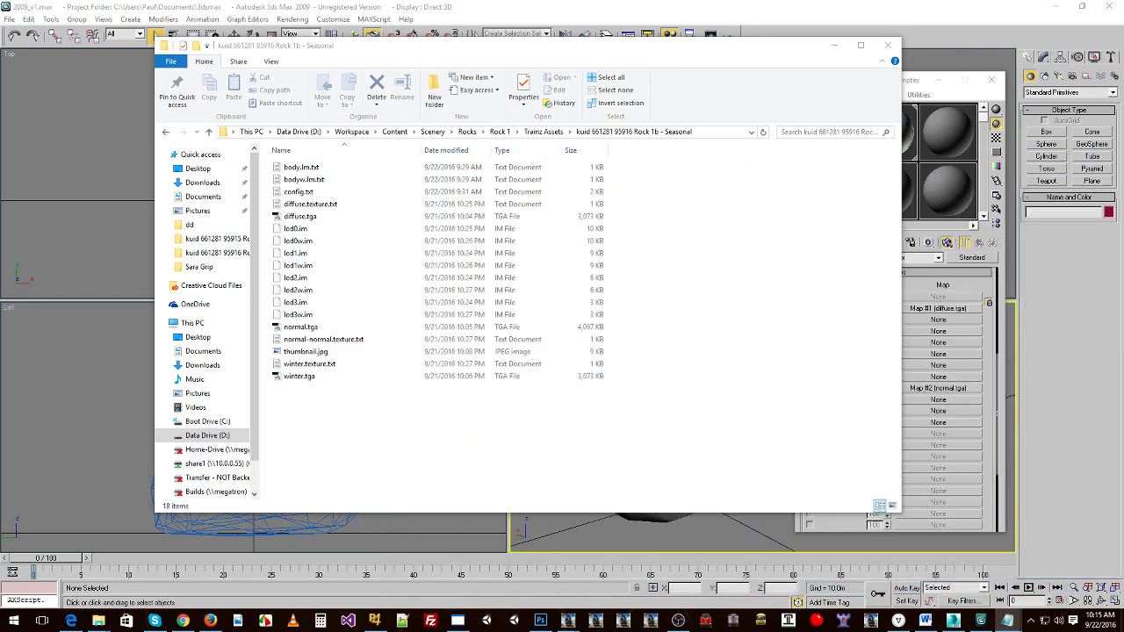
pyautogui.click(309, 169)
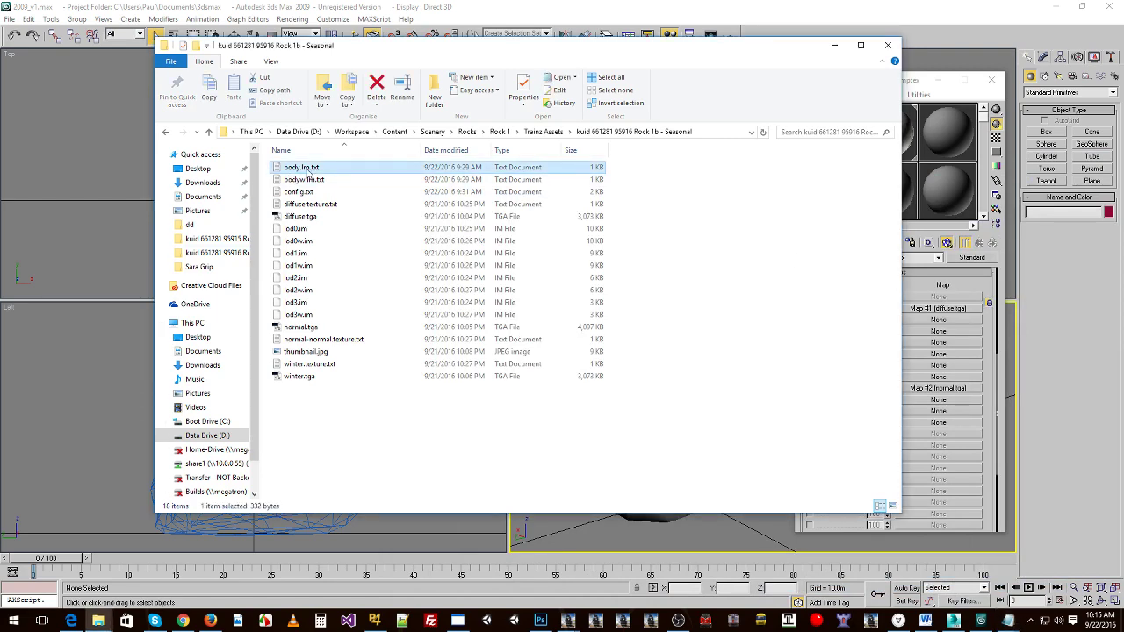
pyautogui.doubleClick(309, 168)
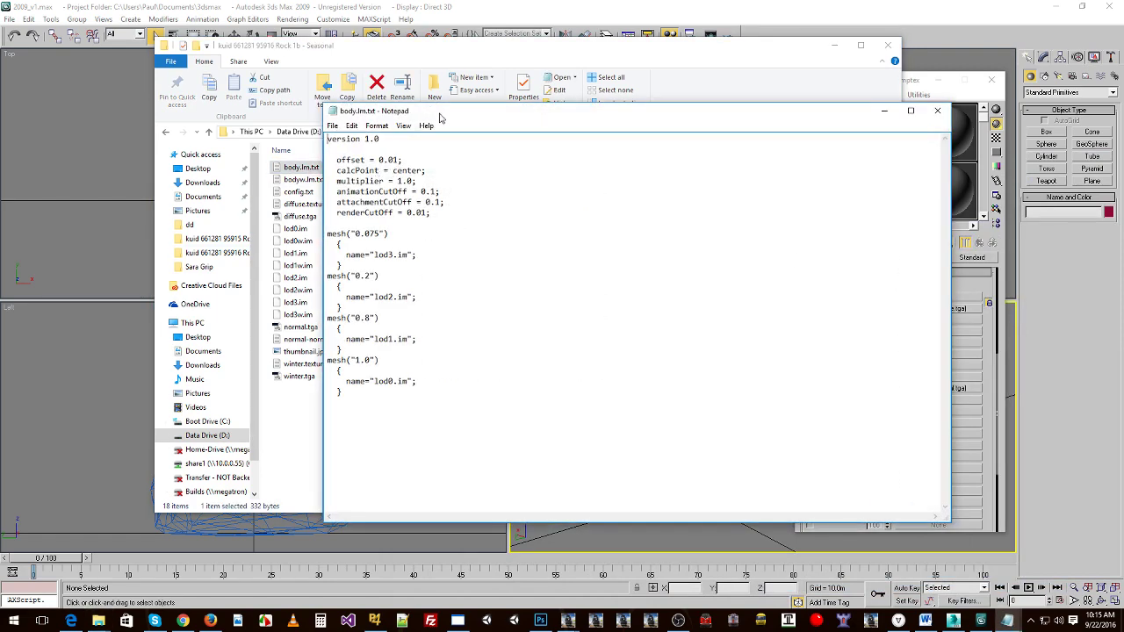
pyautogui.moveTo(444, 111); pyautogui.dragTo(504, 93)
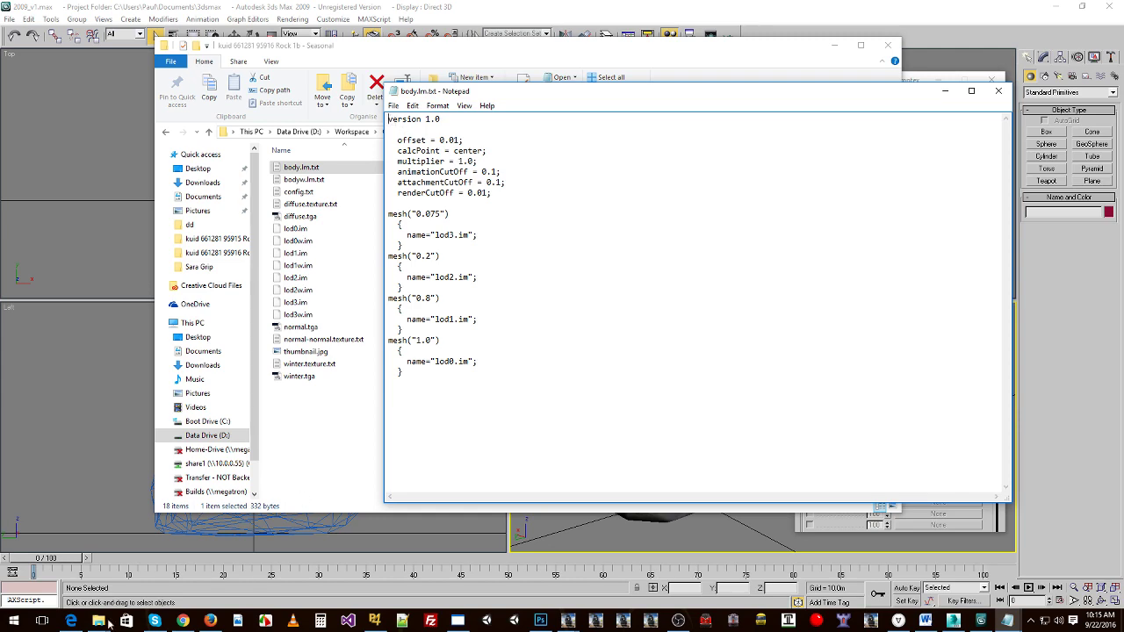
# Switch to Microsoft Edge, search for "trainz .lm" in a new tab, and open TrainzOnline's LM.txt file page.
pyautogui.click(70, 620)
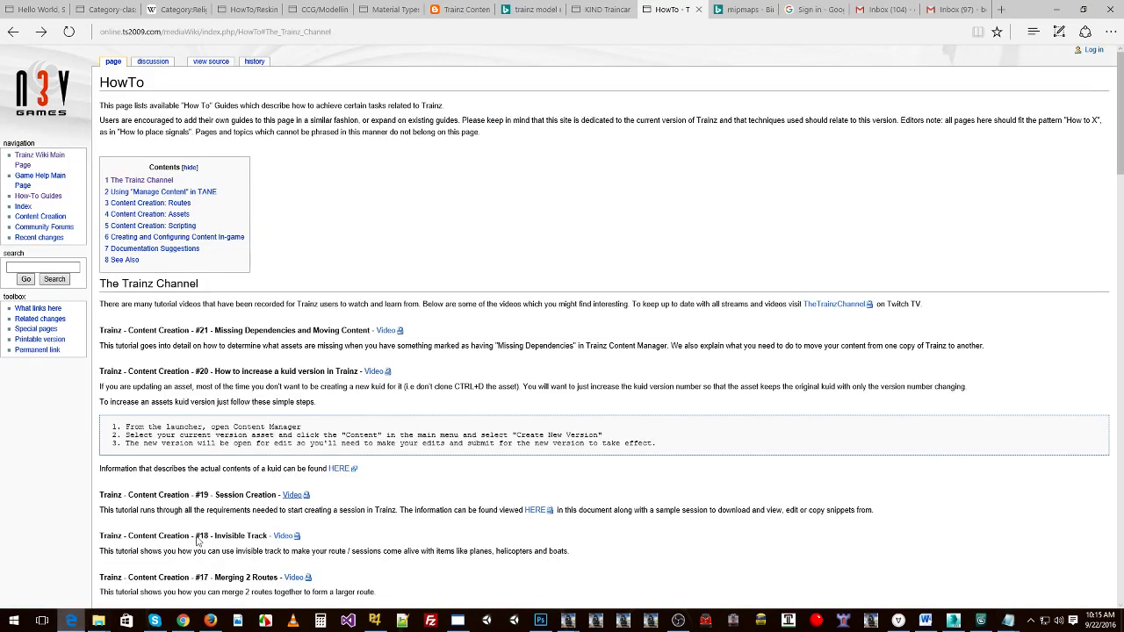
pyautogui.hotkey('ctrl', 't')
pyautogui.write('trainz ')
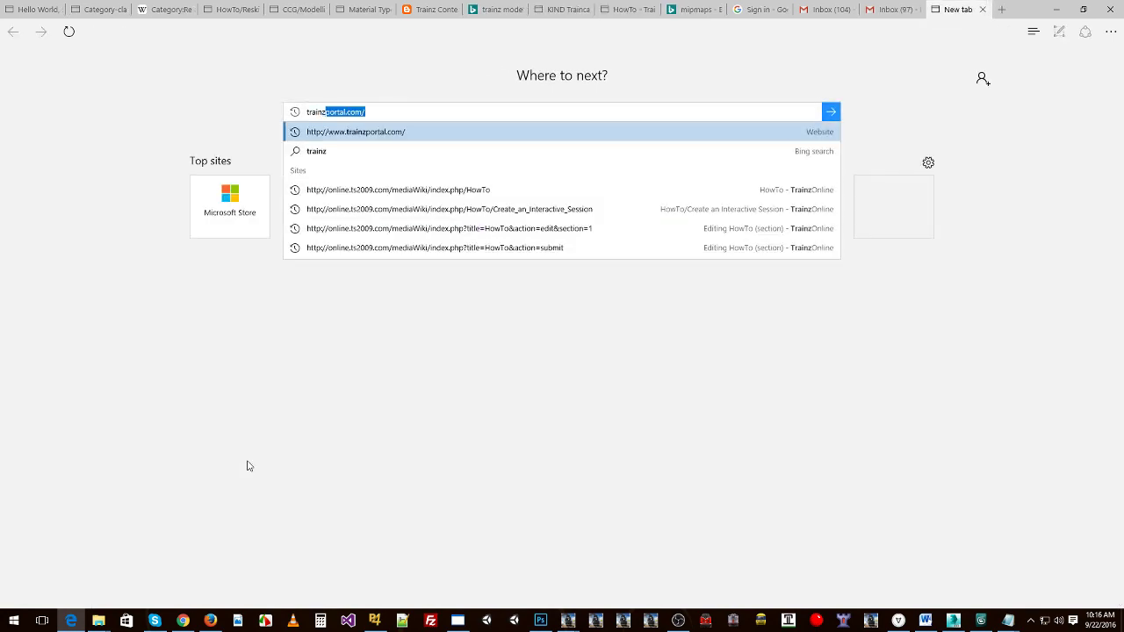
pyautogui.write('.lm')
pyautogui.press('Return')
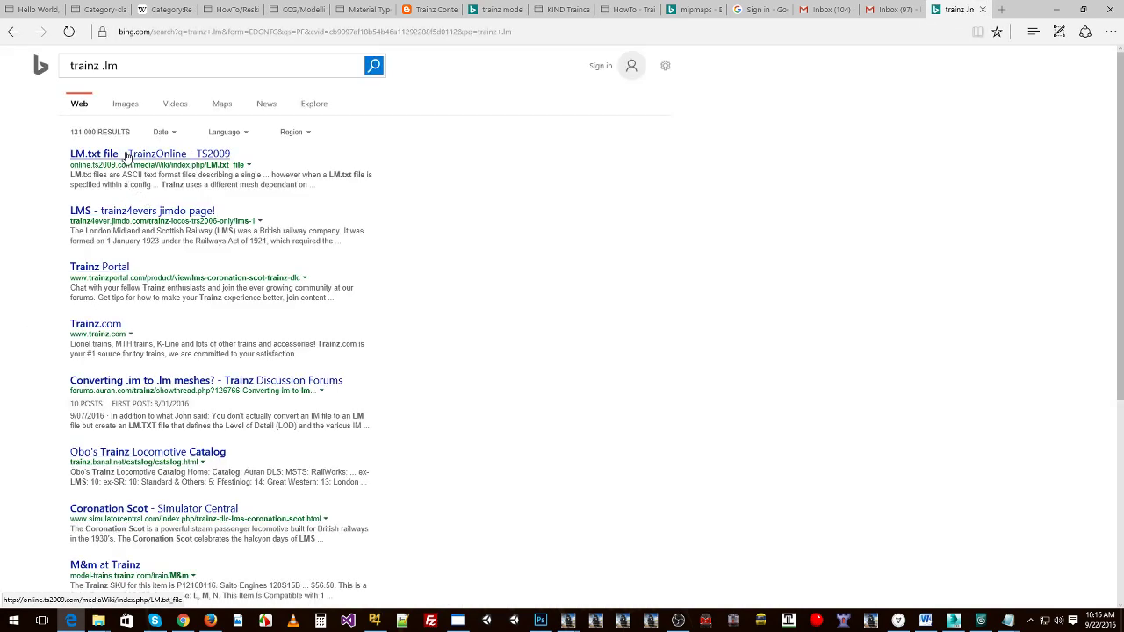
pyautogui.click(148, 158)
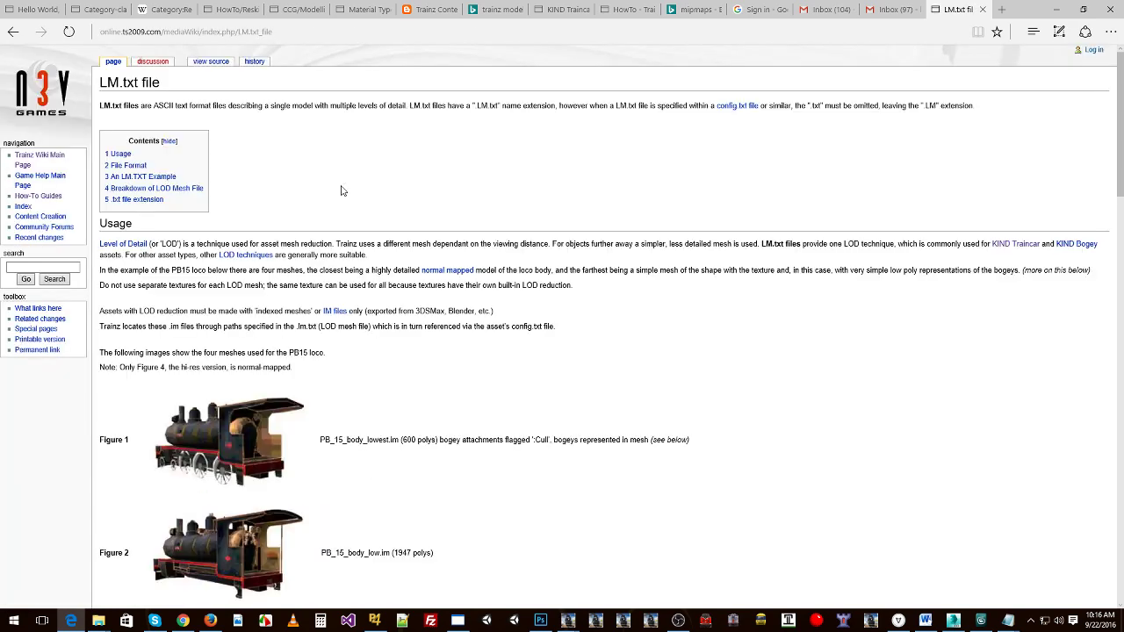
# Find the wiki page's Breakdown of LOD Mesh File section and place body.lm.txt in Notepad beside it.
pyautogui.scroll(-7, 307, 221)
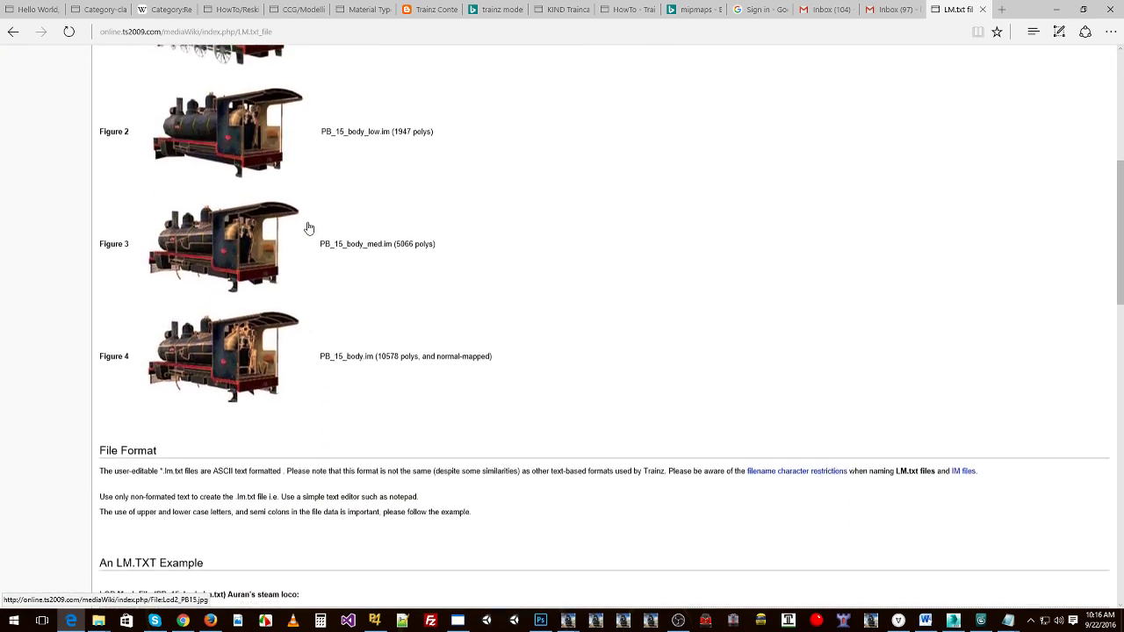
pyautogui.scroll(-3, 309, 227)
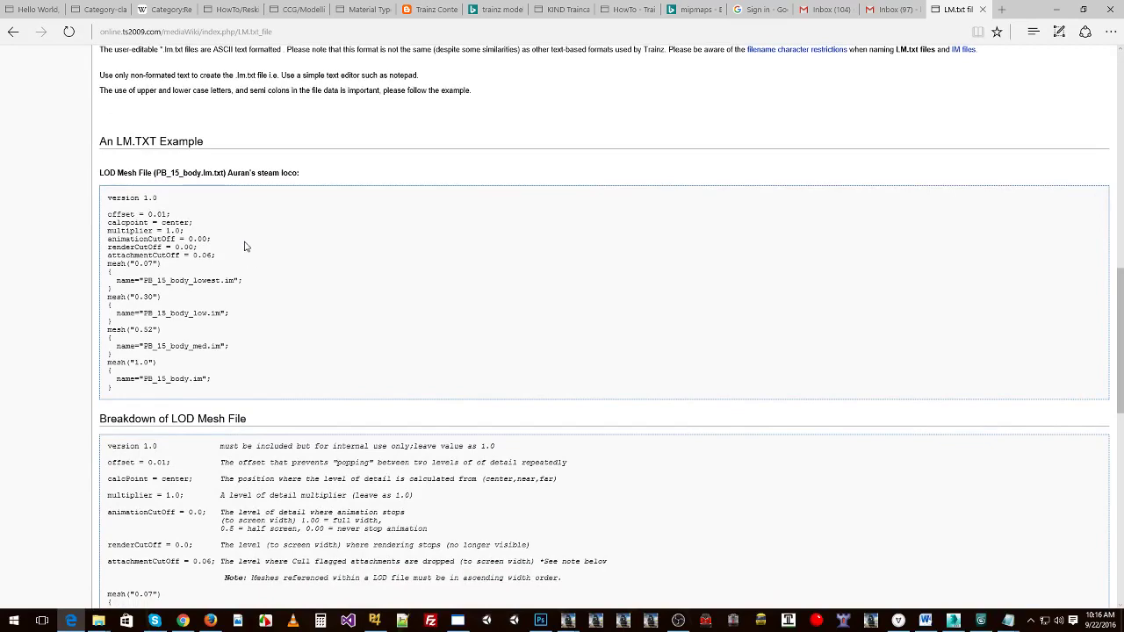
pyautogui.scroll(-4, 248, 246)
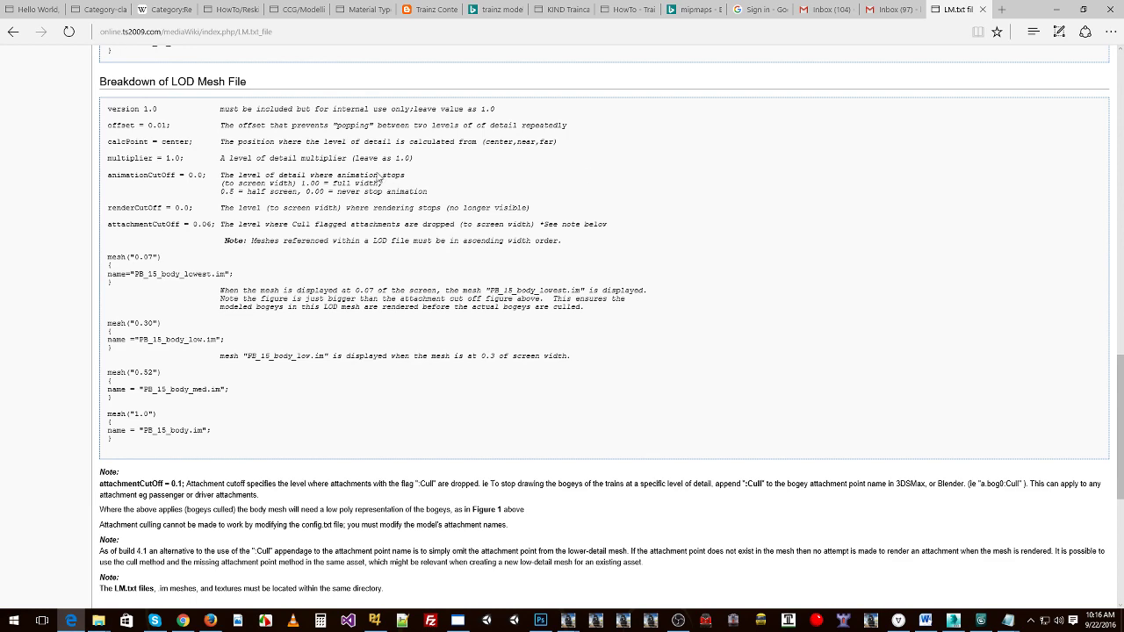
pyautogui.press('super+Tab')
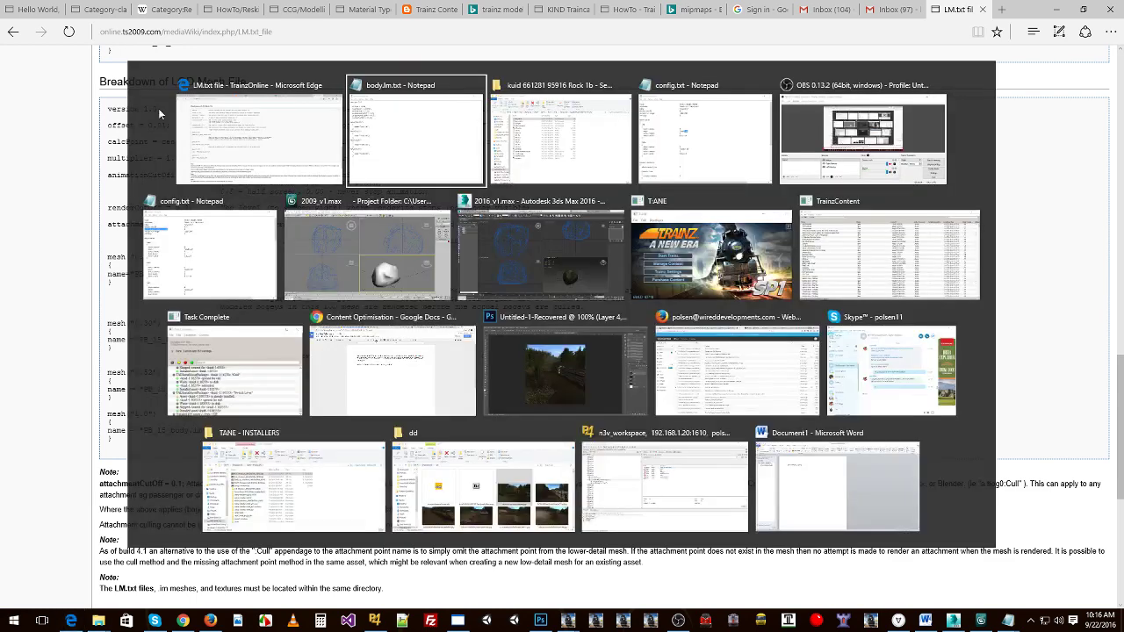
pyautogui.click(657, 487)
pyautogui.moveTo(623, 54); pyautogui.dragTo(649, 102)
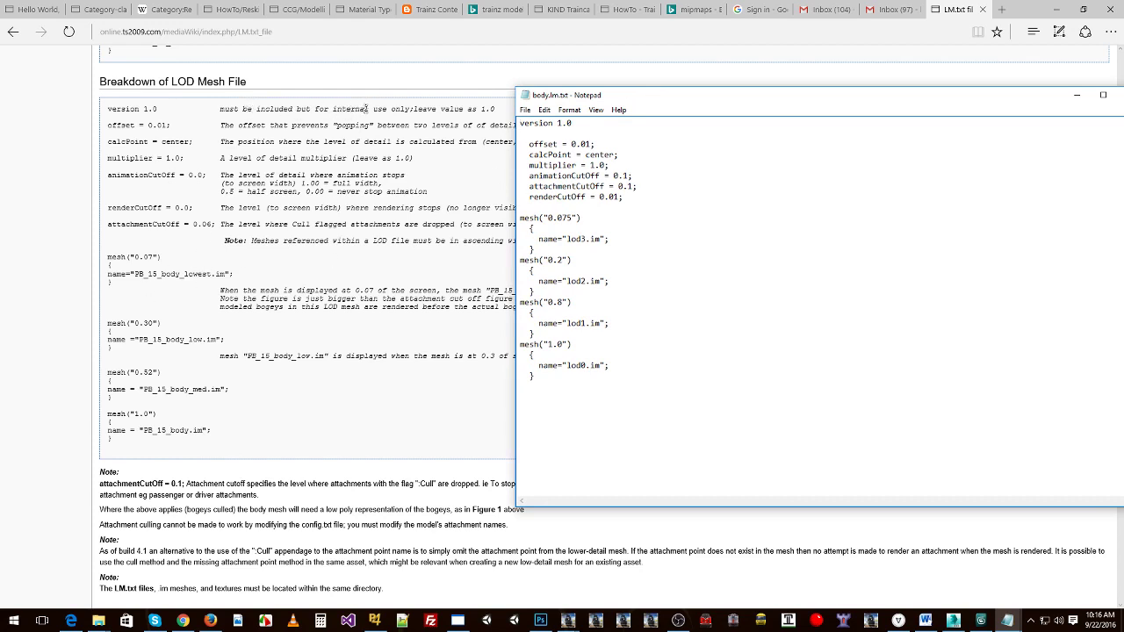
# Examine the version and offset lines in body.lm.txt against the wiki's explanations, keeping those explanations readable beside the file.
pyautogui.moveTo(580, 128); pyautogui.dragTo(514, 121)
pyautogui.click(557, 130)
pyautogui.moveTo(575, 124); pyautogui.dragTo(496, 117)
pyautogui.moveTo(676, 96); pyautogui.dragTo(630, 142)
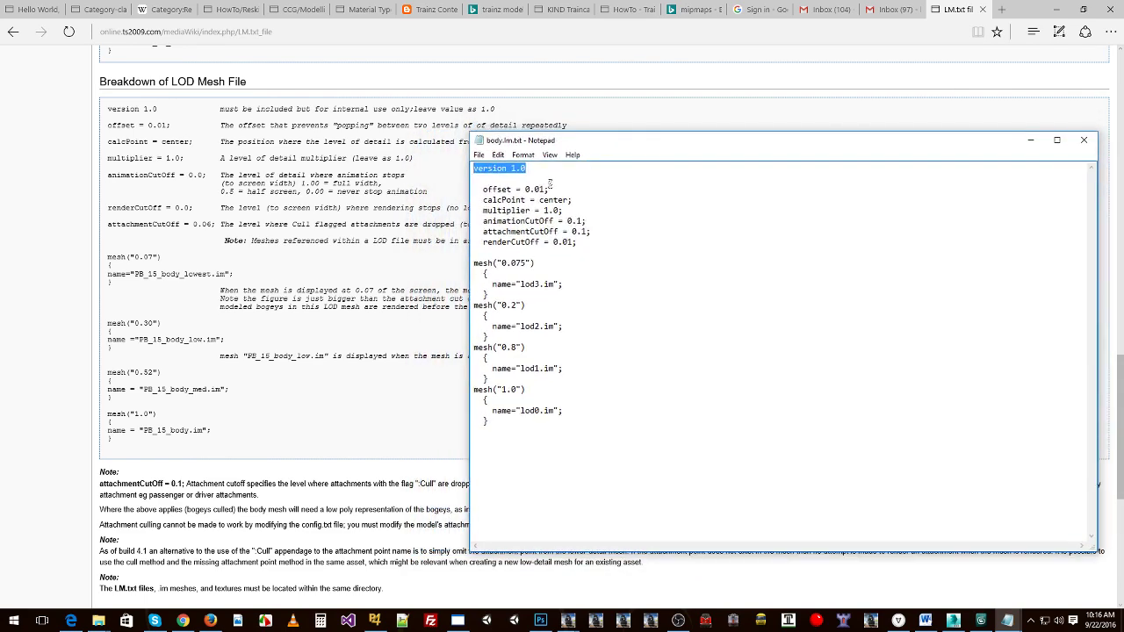
pyautogui.moveTo(548, 190); pyautogui.dragTo(485, 189)
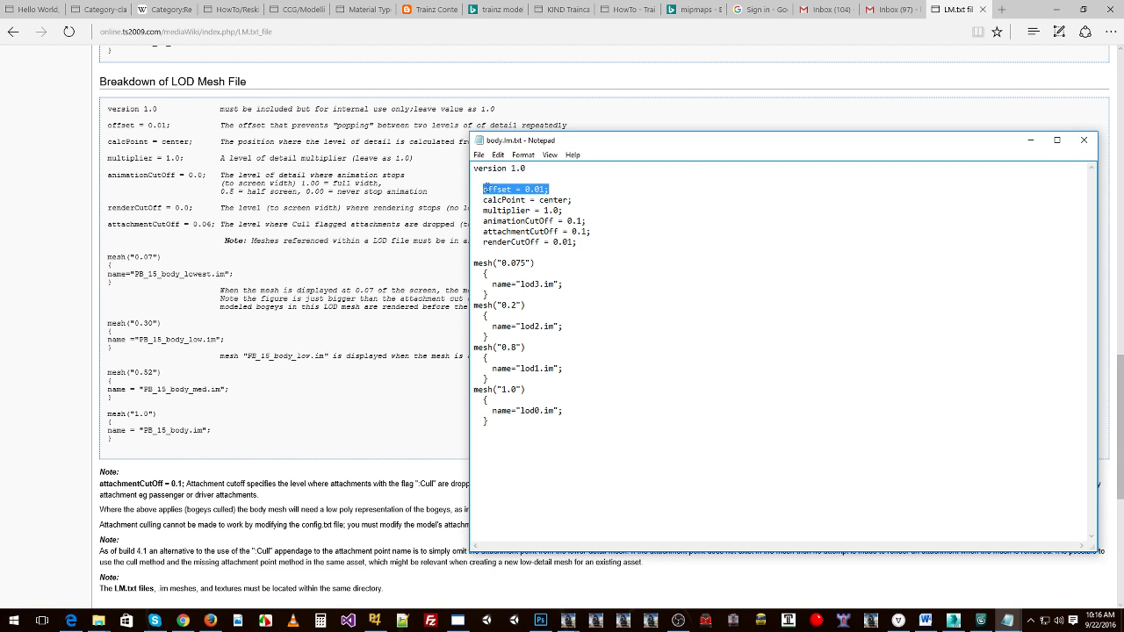
pyautogui.click(545, 189)
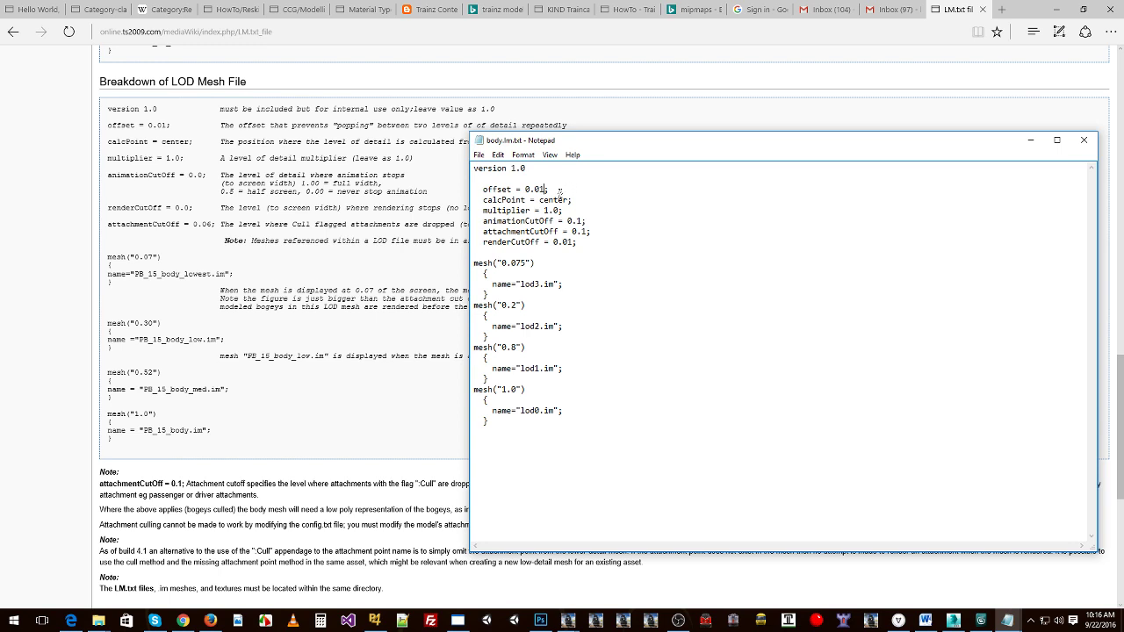
pyautogui.moveTo(552, 189); pyautogui.dragTo(485, 190)
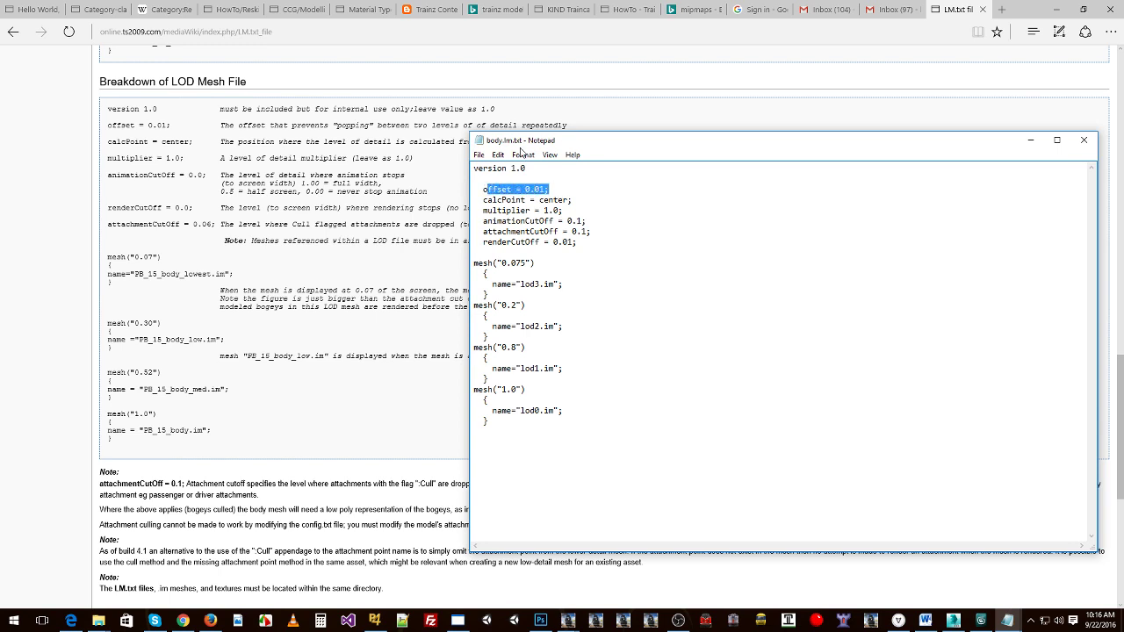
pyautogui.moveTo(566, 142); pyautogui.dragTo(572, 169)
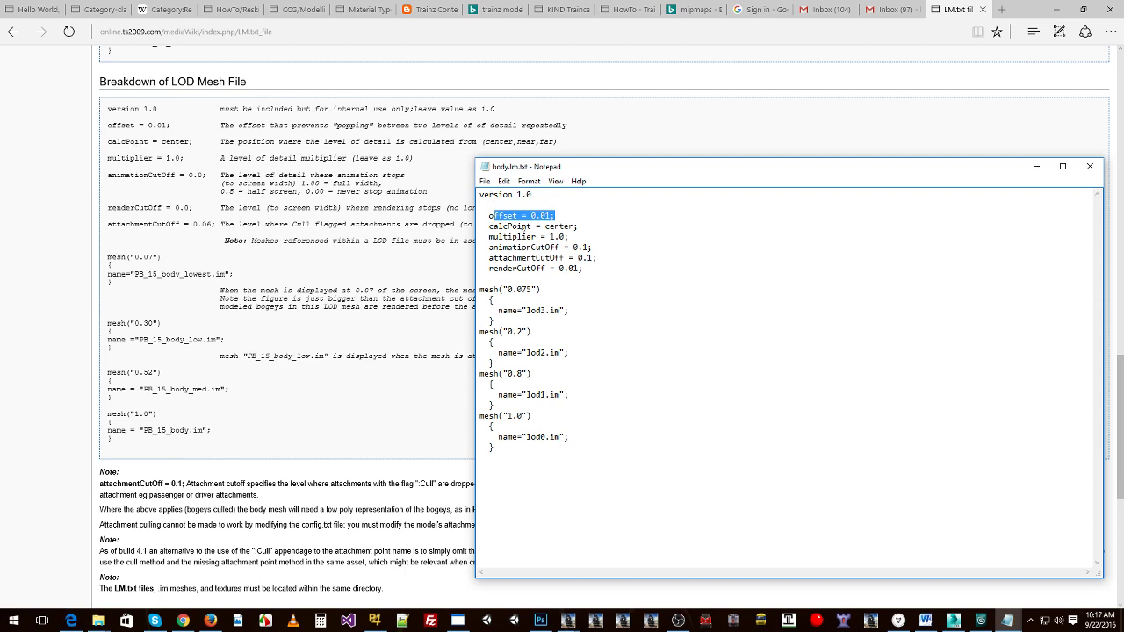
# Examine the calcPoint line in body.lm.txt and check its center option against the wiki's calcPoint description.
pyautogui.moveTo(489, 226); pyautogui.dragTo(530, 227)
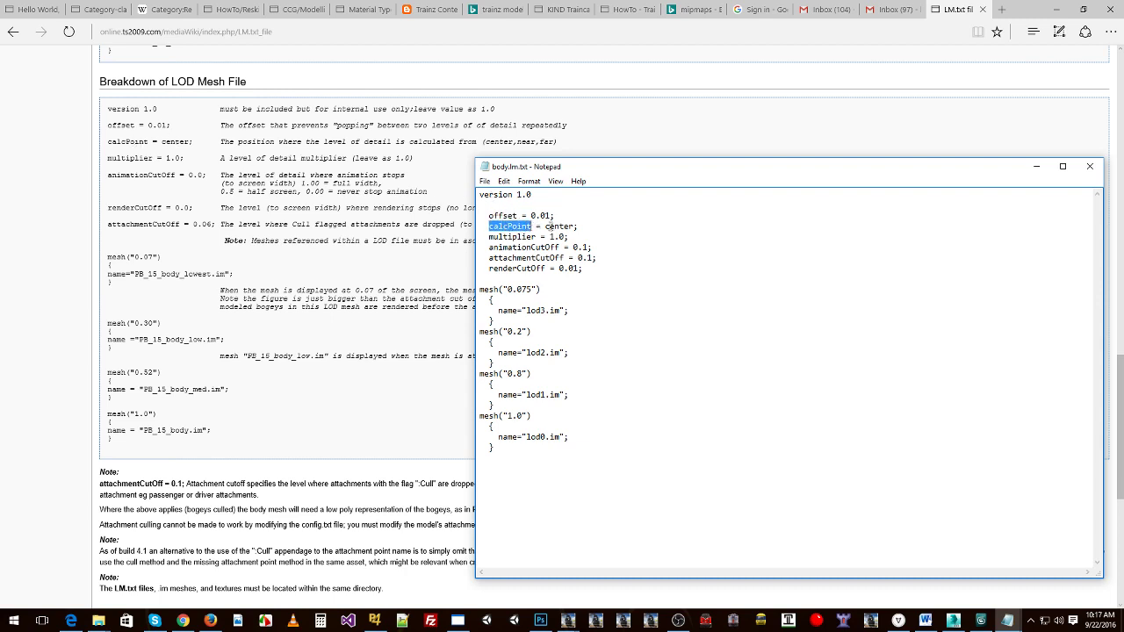
pyautogui.click(566, 226)
pyautogui.click(242, 125)
pyautogui.scroll(-5, 244, 158)
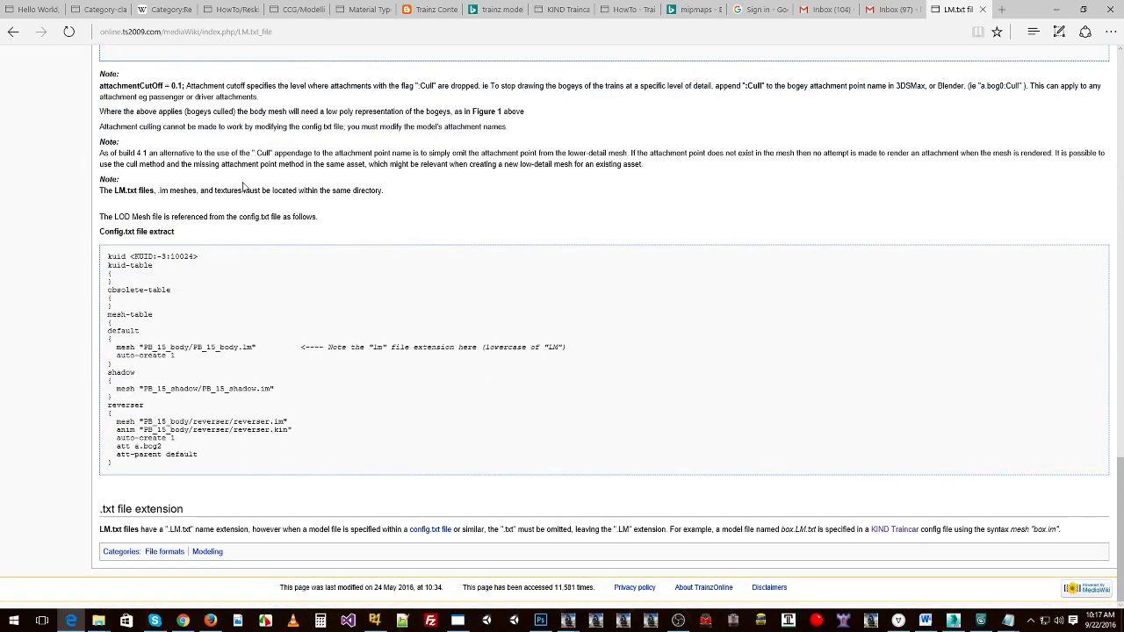
pyautogui.scroll(6, 244, 187)
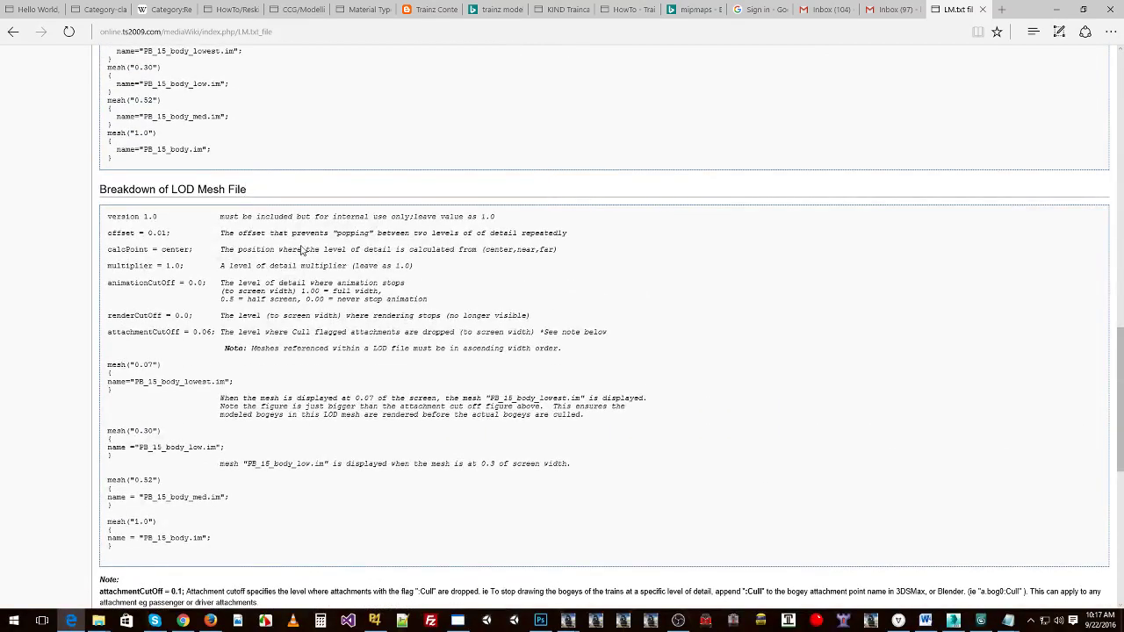
pyautogui.moveTo(210, 249); pyautogui.dragTo(482, 249)
pyautogui.doubleClick(501, 249)
pyautogui.click(515, 249)
pyautogui.doubleClick(502, 250)
pyautogui.hotkey('alt', 'Tab')
pyautogui.click(570, 237)
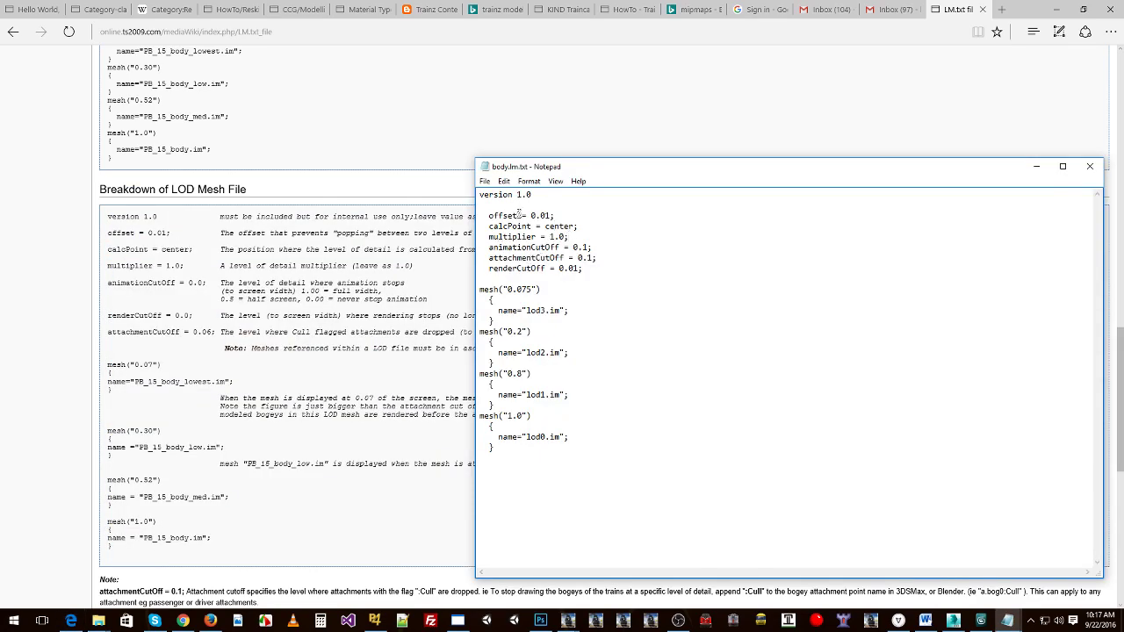
# Move body.lm.txt clear of the wiki descriptions and compare its multiplier line with the wiki's level of detail multiplier note.
pyautogui.moveTo(616, 168); pyautogui.dragTo(701, 179)
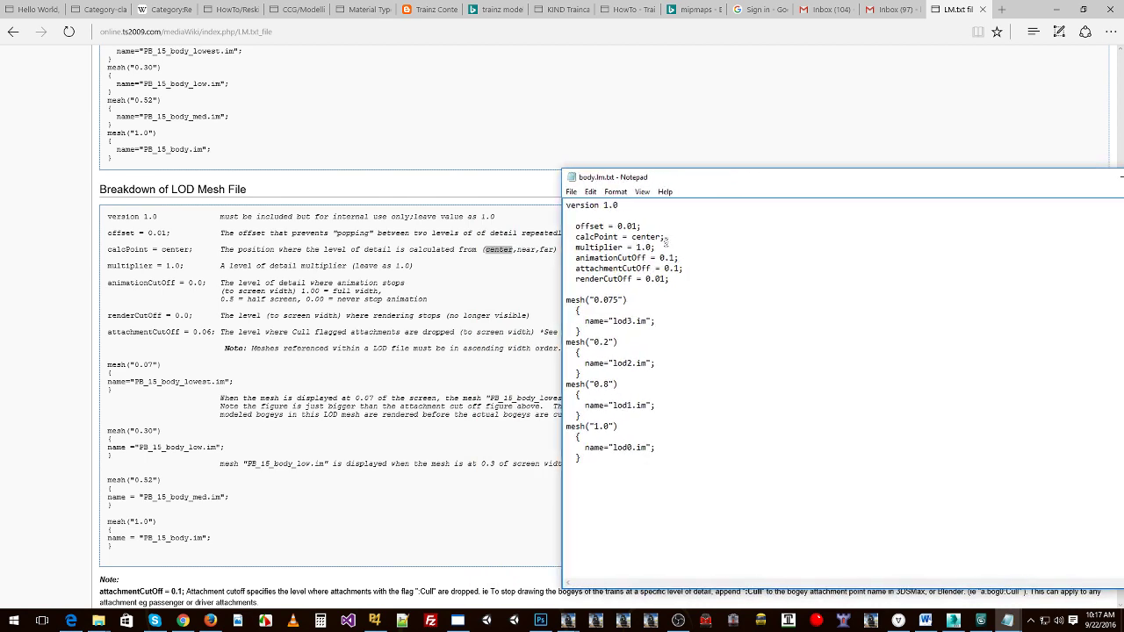
pyautogui.hotkey('alt', 'Tab')
pyautogui.click(198, 266)
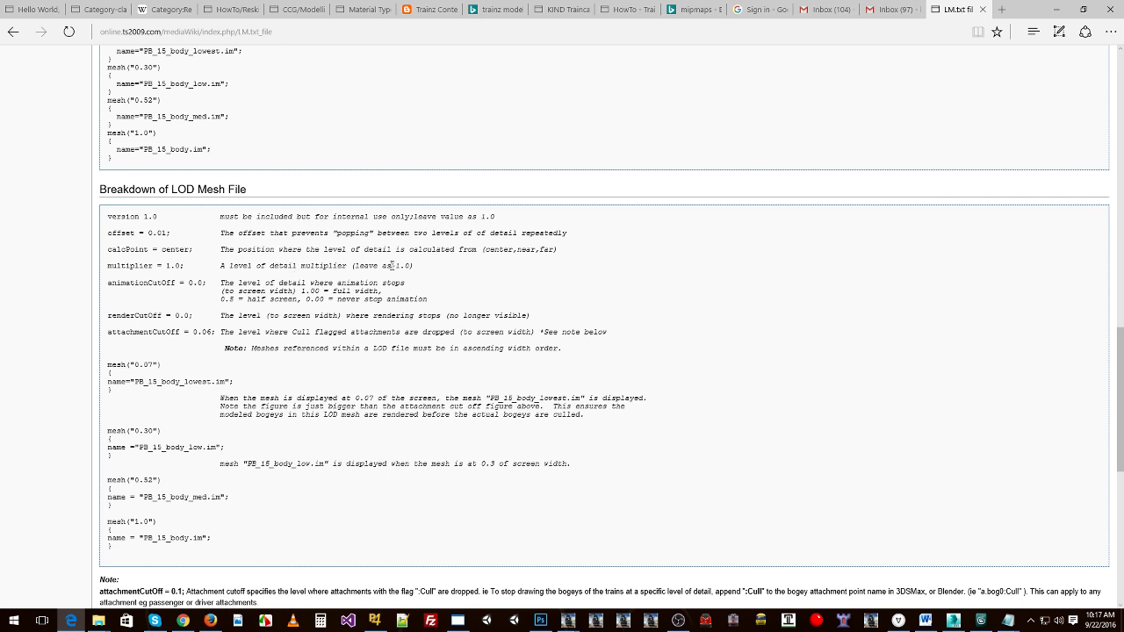
pyautogui.moveTo(416, 266); pyautogui.dragTo(268, 266)
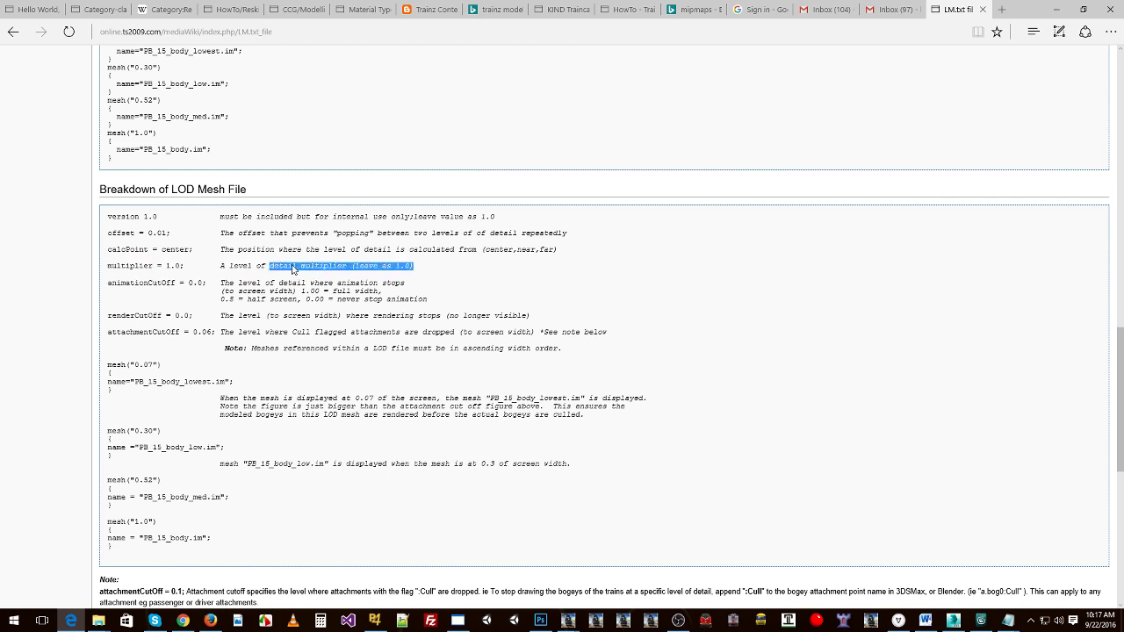
pyautogui.hotkey('alt', 'Tab')
pyautogui.moveTo(656, 246); pyautogui.dragTo(575, 246)
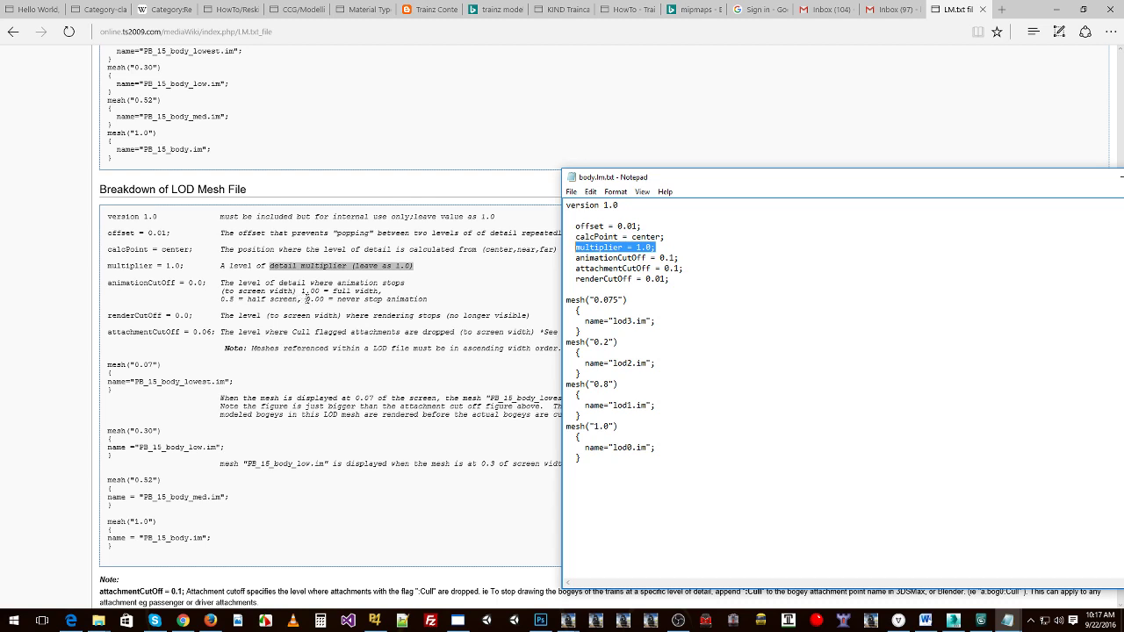
# Check the wiki's animationCutOff explanation, then examine the three cutoff lines and the animationCutOff value in body.lm.txt.
pyautogui.click(417, 302)
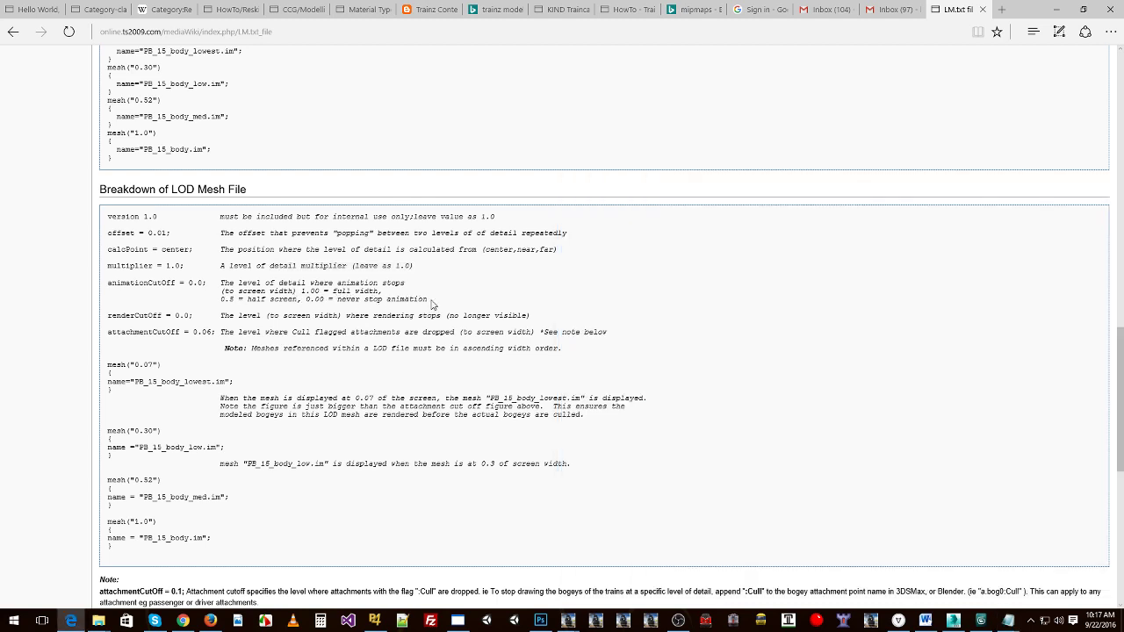
pyautogui.hotkey('alt', 'Tab')
pyautogui.click(657, 258)
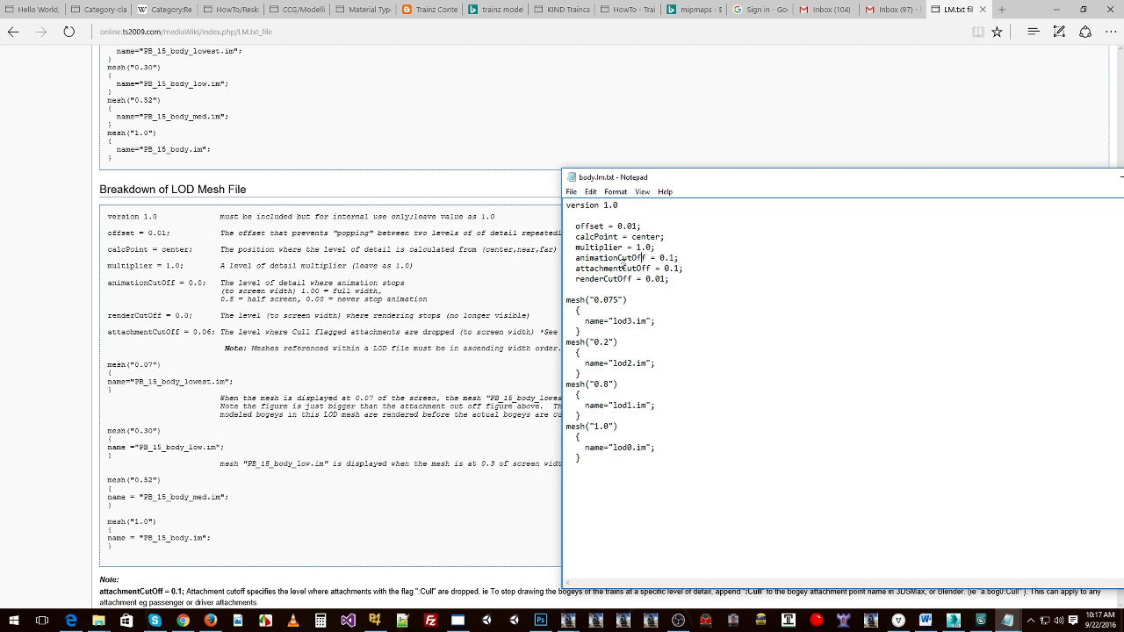
pyautogui.moveTo(578, 258); pyautogui.dragTo(671, 279)
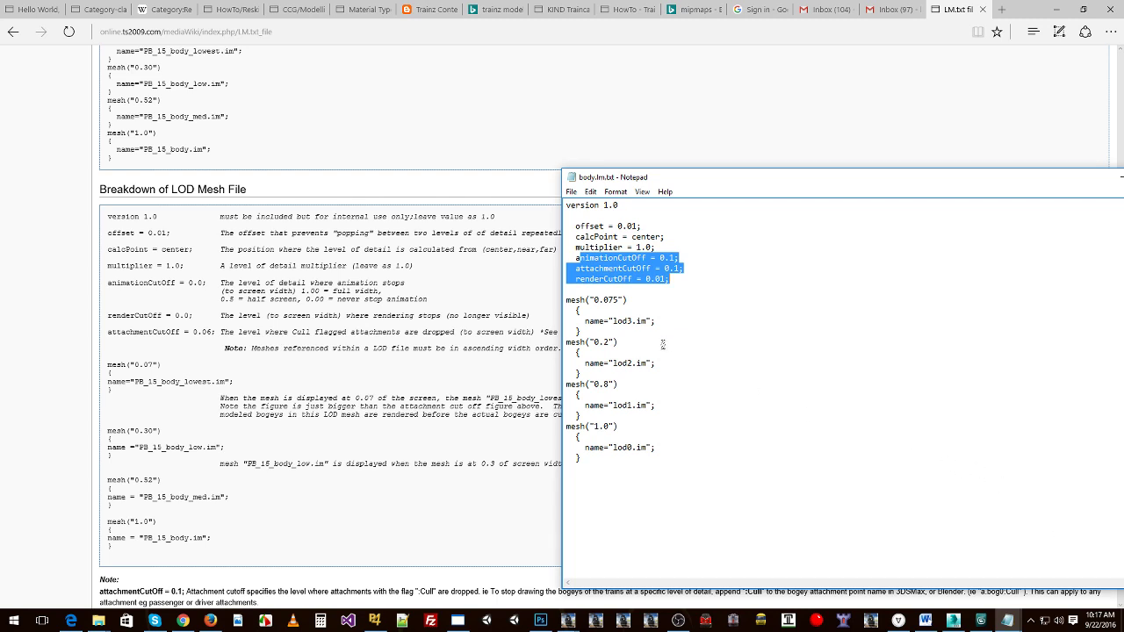
pyautogui.click(676, 274)
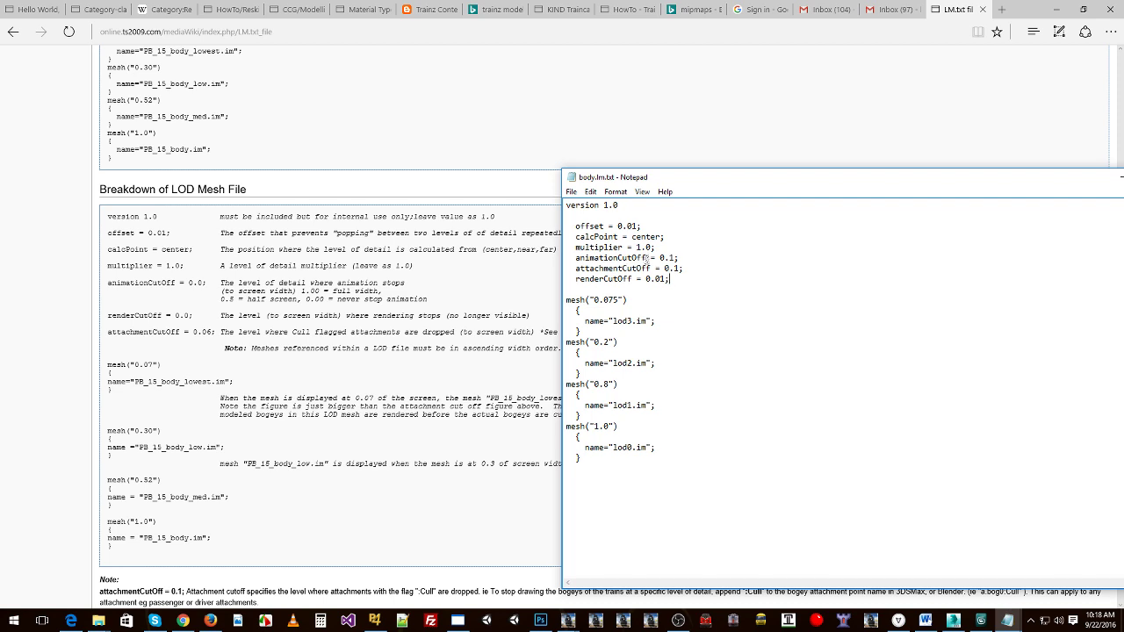
pyautogui.moveTo(660, 258); pyautogui.dragTo(666, 258)
pyautogui.write('1')
# Review the settings block from offset to renderCutOff in body.lm.txt, returning to the animationCutOff value.
pyautogui.moveTo(575, 226); pyautogui.dragTo(671, 278)
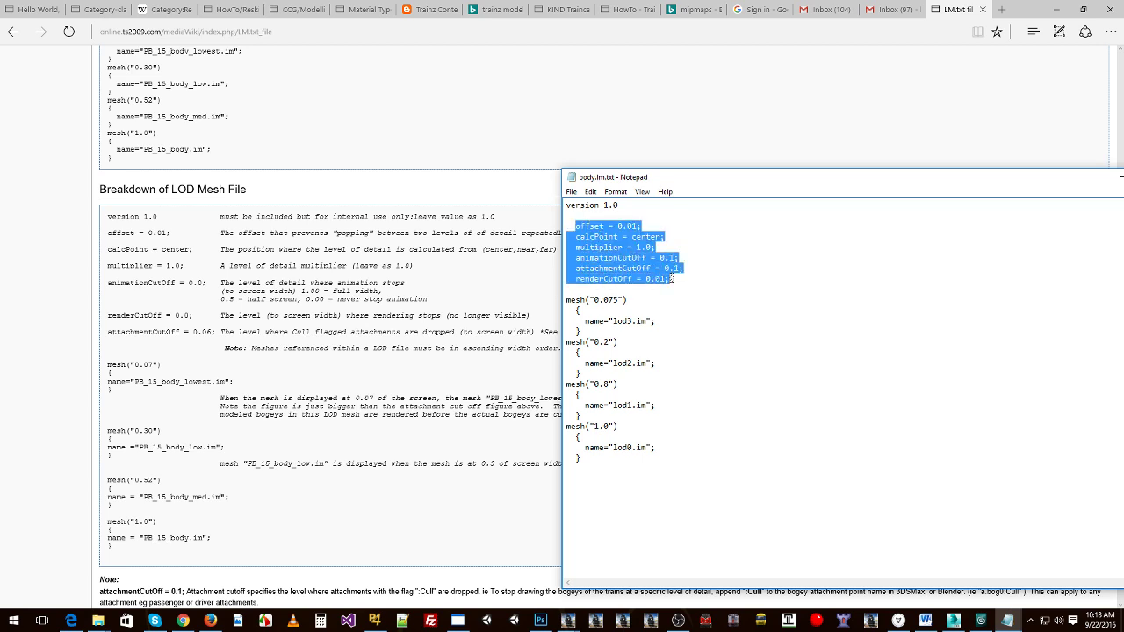
pyautogui.moveTo(664, 247); pyautogui.dragTo(566, 225)
pyautogui.click(655, 253)
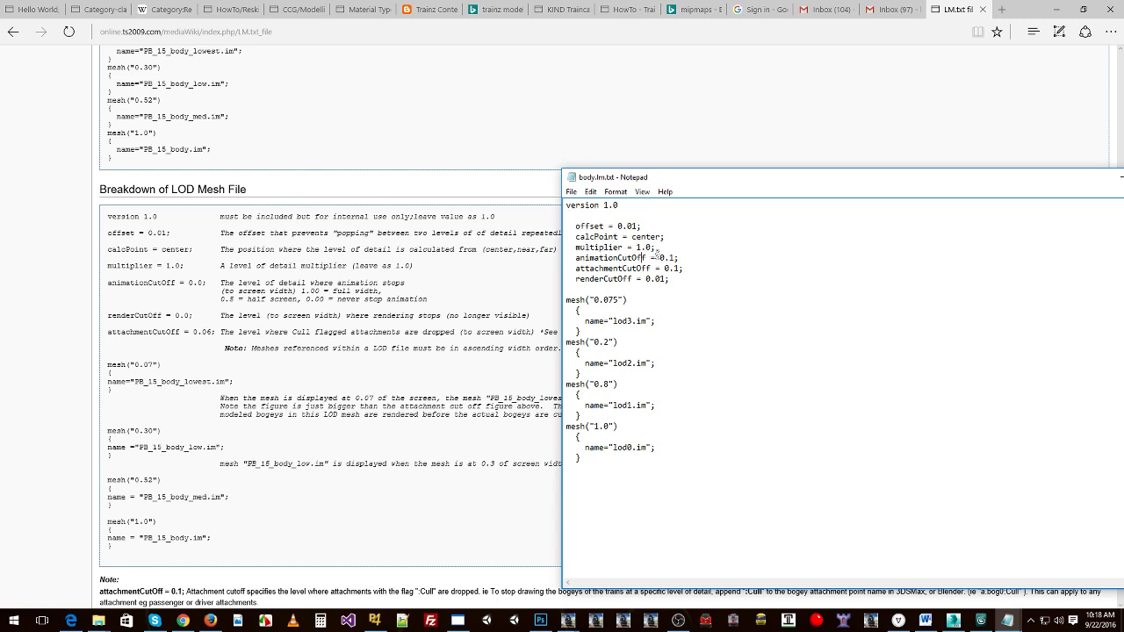
pyautogui.click(654, 258)
pyautogui.moveTo(661, 257); pyautogui.dragTo(671, 256)
# Examine the attachmentCutOff and renderCutOff lines in body.lm.txt, highlighting each setting name in turn.
pyautogui.moveTo(580, 267); pyautogui.dragTo(668, 278)
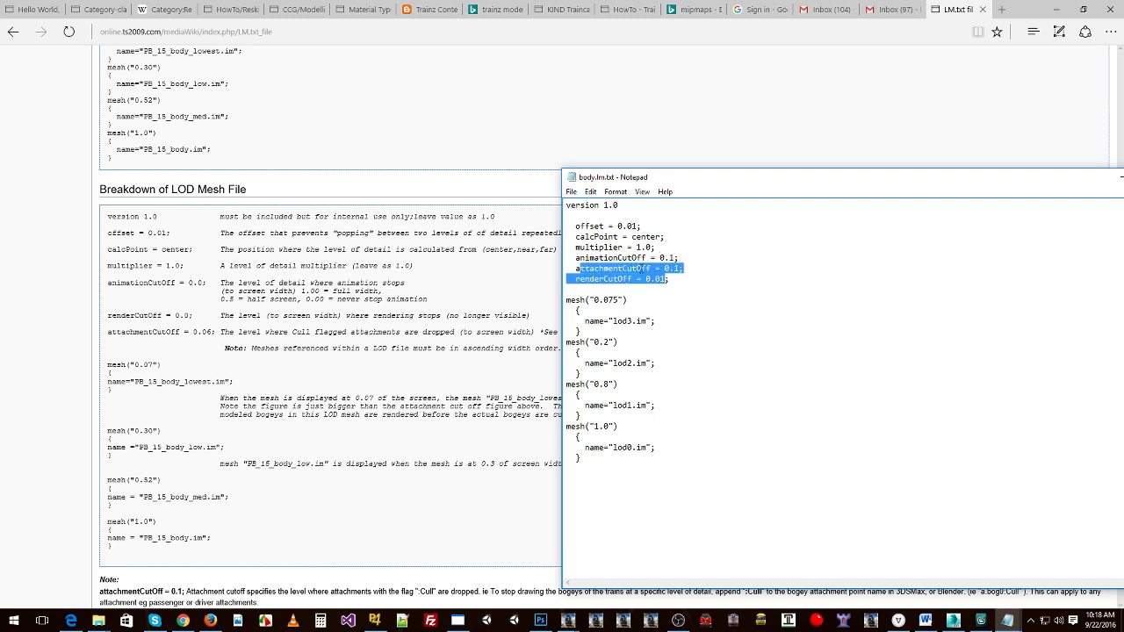
pyautogui.click(639, 268)
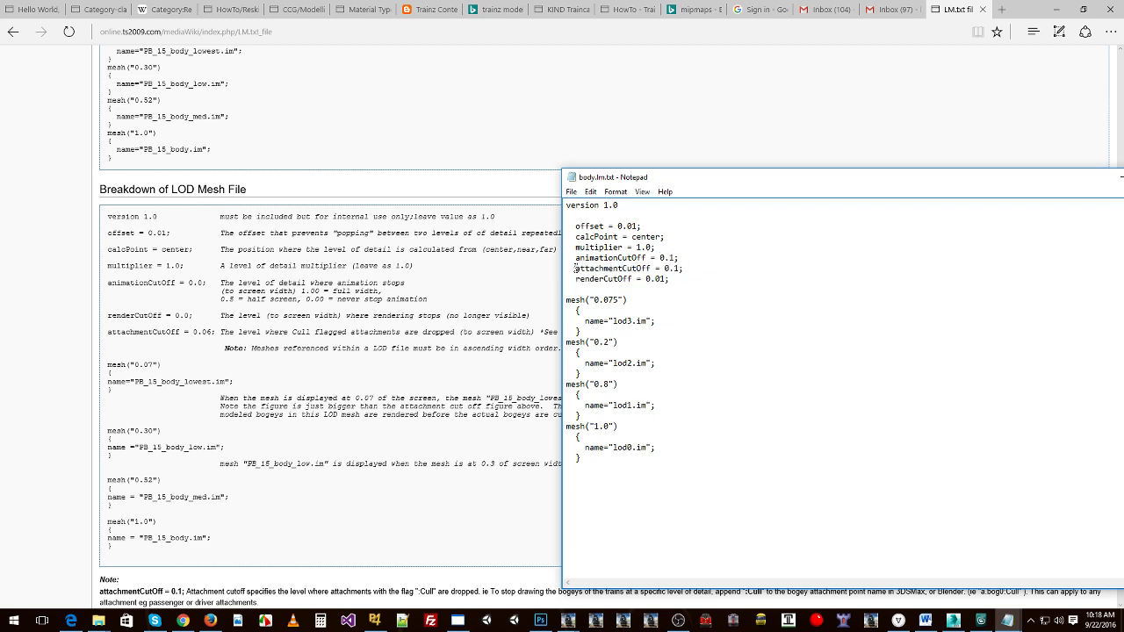
pyautogui.moveTo(575, 268); pyautogui.dragTo(647, 267)
pyautogui.moveTo(575, 279); pyautogui.dragTo(632, 280)
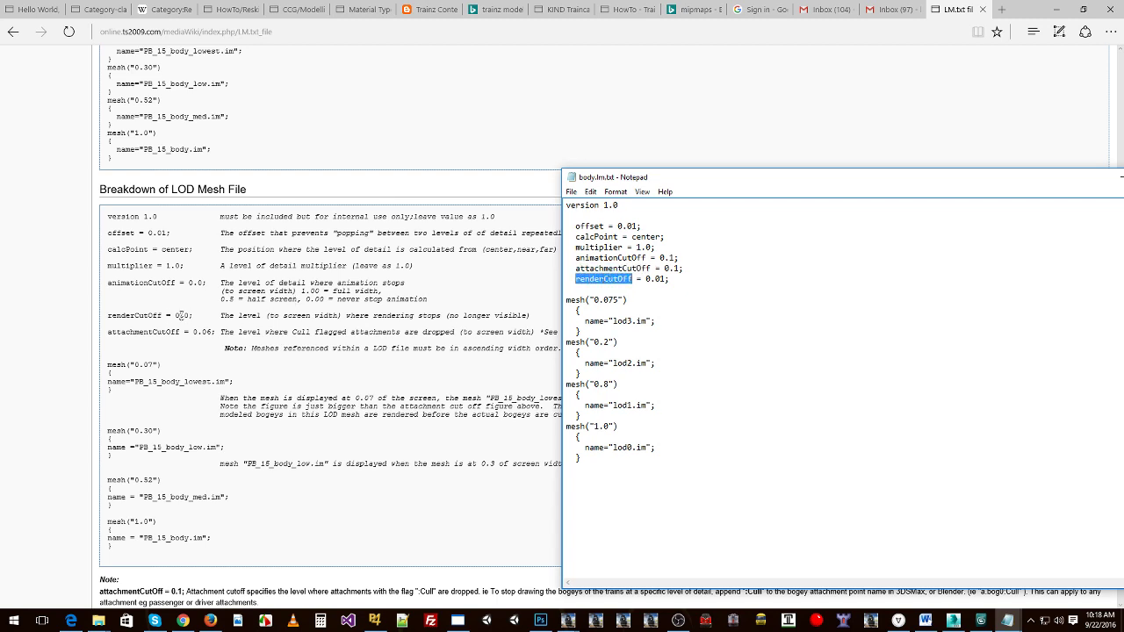
# Check the wiki's renderCutOff explanation, highlighting "to screen width" and "rendering stops", and return to body.lm.txt.
pyautogui.click(320, 315)
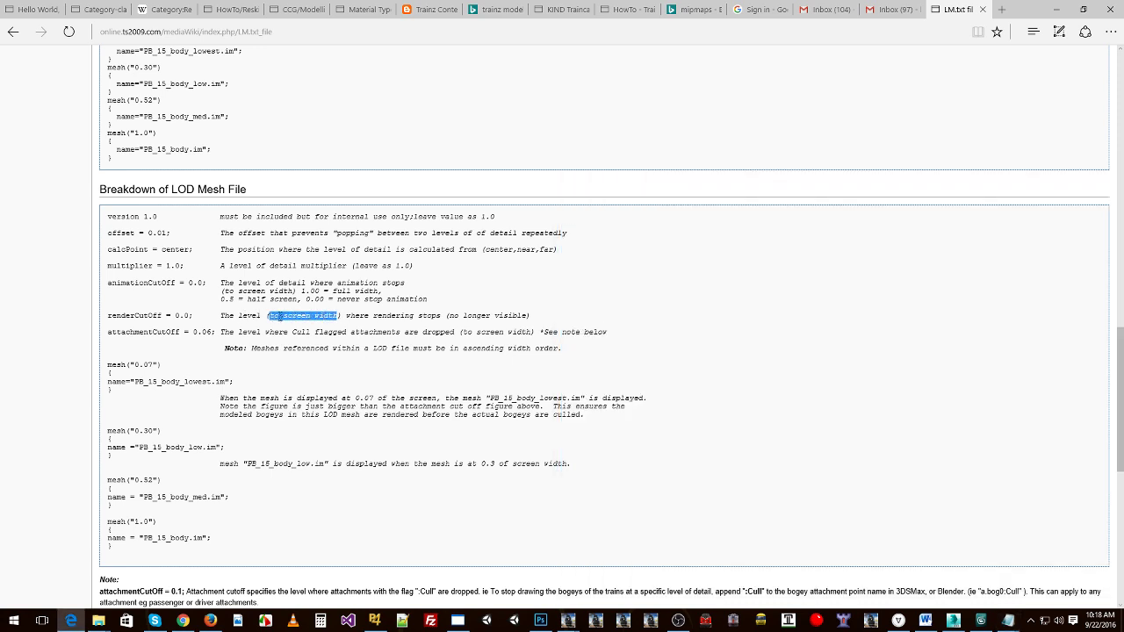
pyautogui.moveTo(373, 315); pyautogui.dragTo(443, 316)
pyautogui.hotkey('alt', 'Tab')
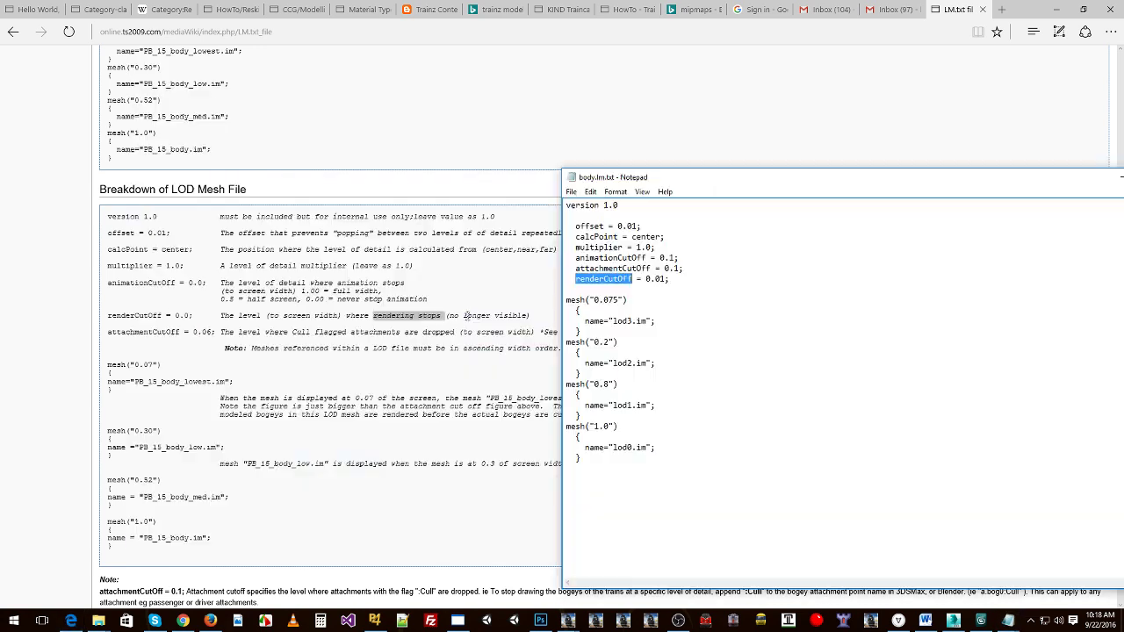
# Examine the renderCutOff line in body.lm.txt, highlighting its value and the whole line.
pyautogui.click(636, 279)
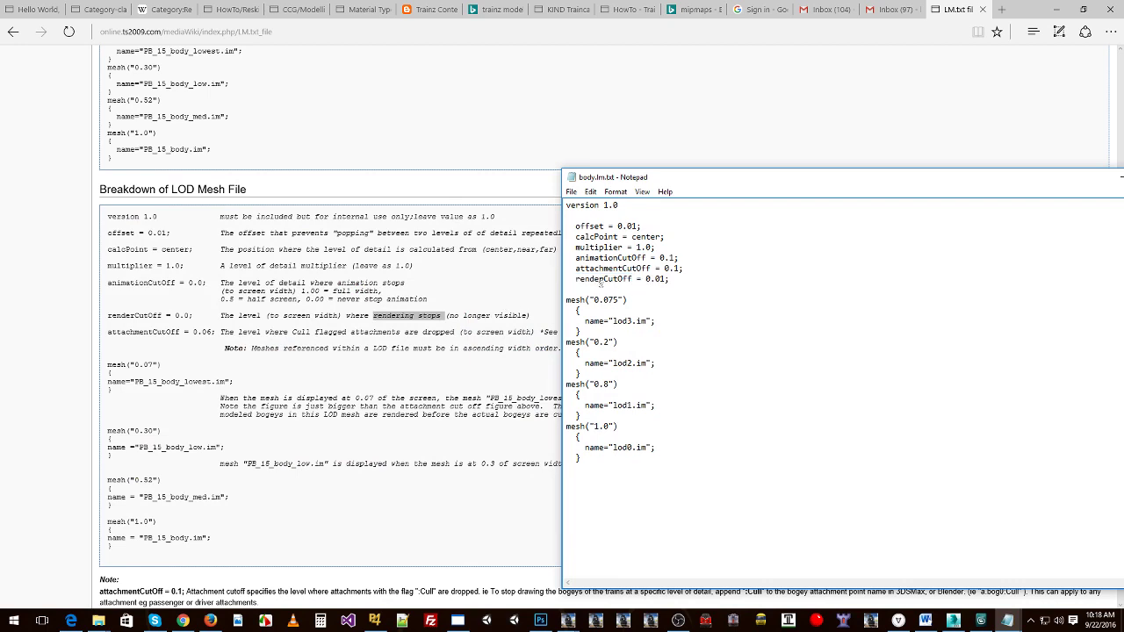
pyautogui.moveTo(647, 280); pyautogui.dragTo(665, 280)
pyautogui.click(674, 283)
pyautogui.moveTo(576, 278); pyautogui.dragTo(667, 281)
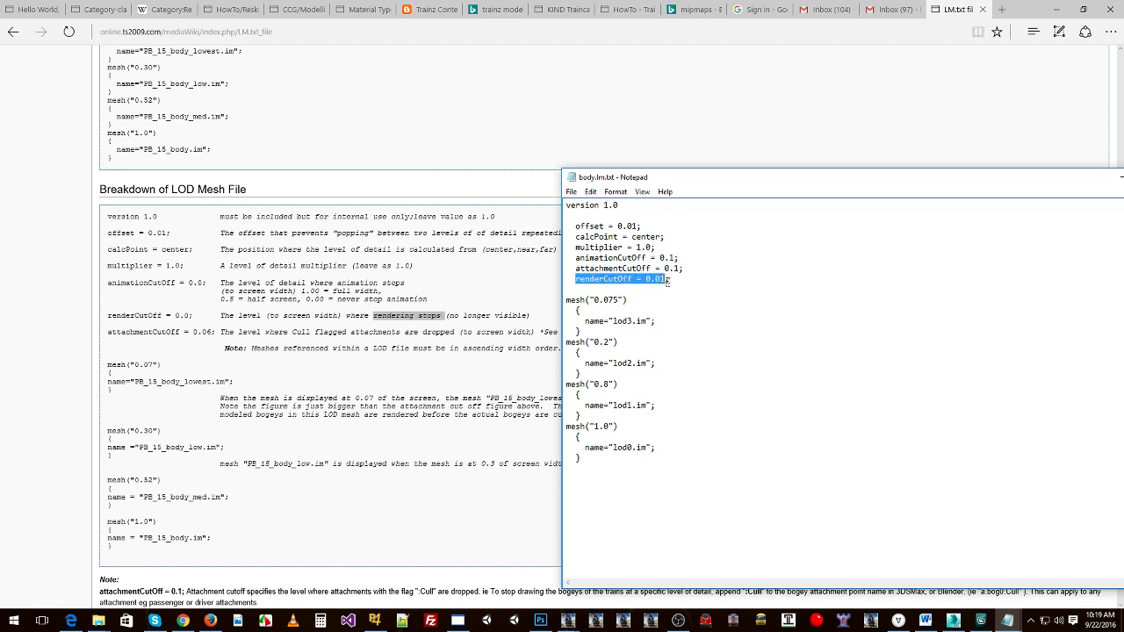
pyautogui.moveTo(667, 281); pyautogui.dragTo(670, 281)
pyautogui.hotkey('ctrl', 'c')
pyautogui.click(669, 277)
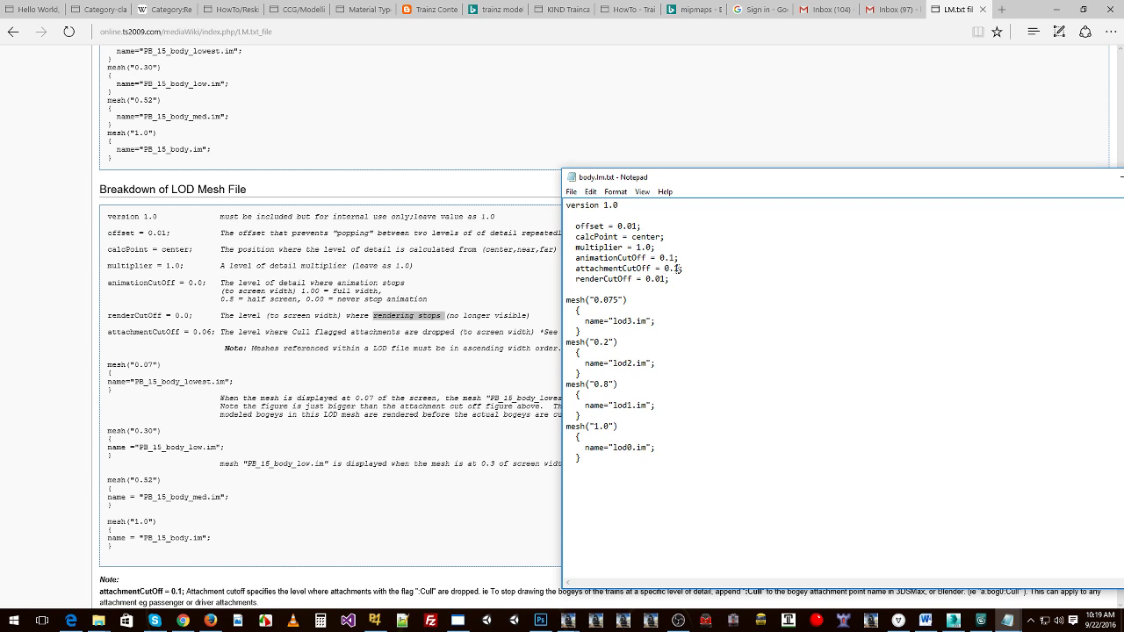
pyautogui.moveTo(670, 279); pyautogui.dragTo(577, 281)
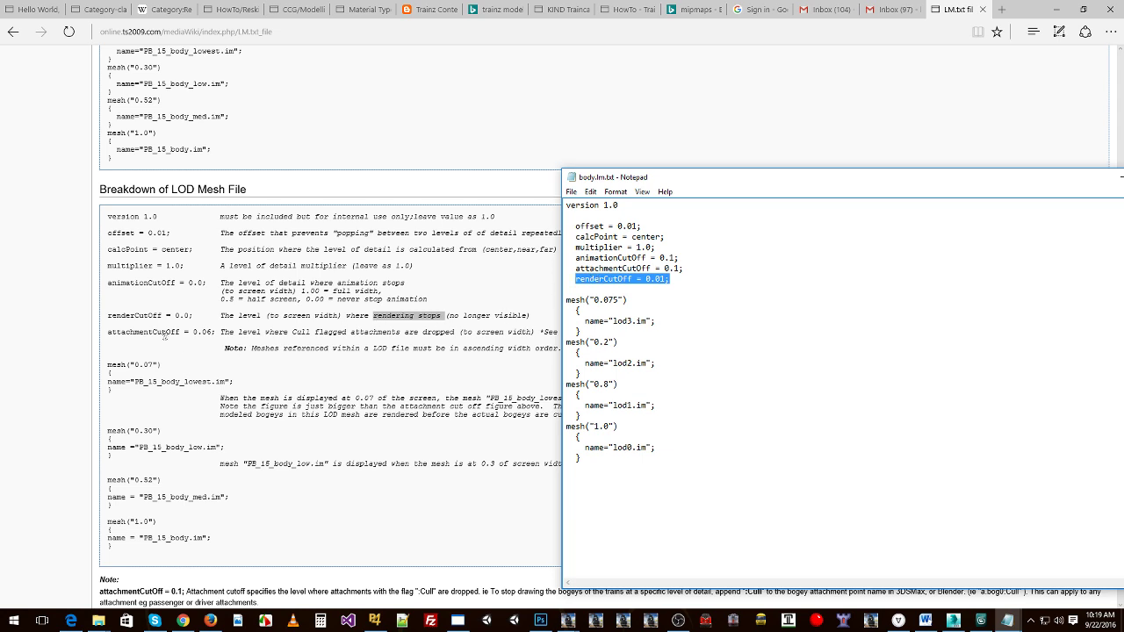
# Read the wiki's attachmentCutOff description, highlighting "Cull flagged", and bring body.lm.txt back to the front.
pyautogui.click(225, 332)
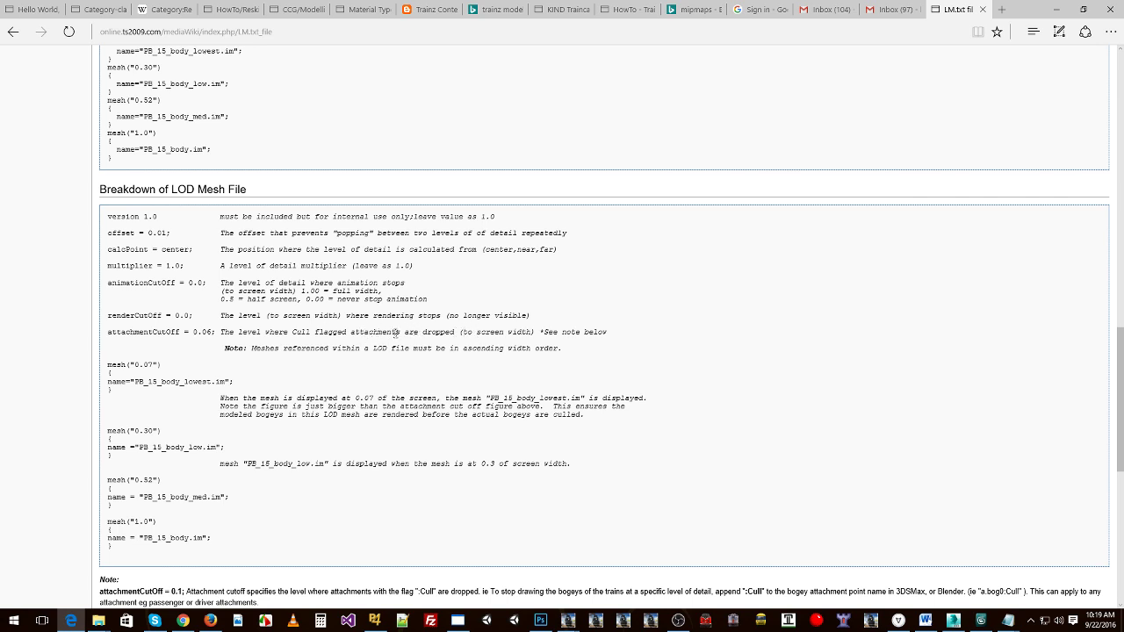
pyautogui.moveTo(293, 332); pyautogui.dragTo(347, 332)
pyautogui.hotkey('alt', 'Tab')
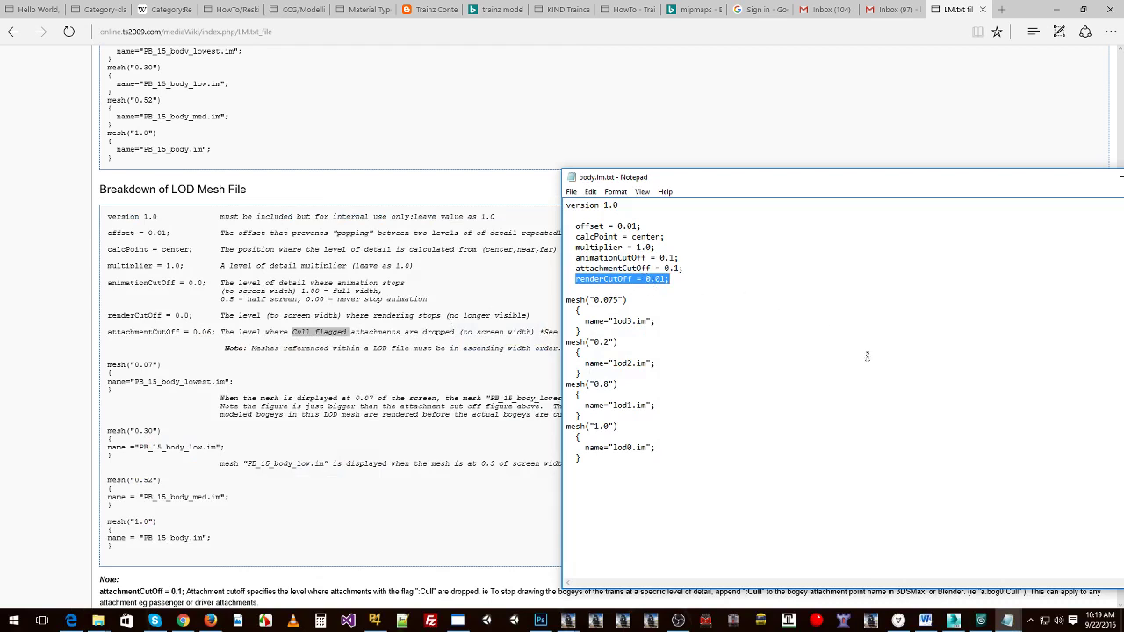
# Switch to 3ds Max 2009 and review the LOD meshes within the default layer in the layer manager, closing it when done.
pyautogui.moveTo(984, 628)
pyautogui.click(984, 625)
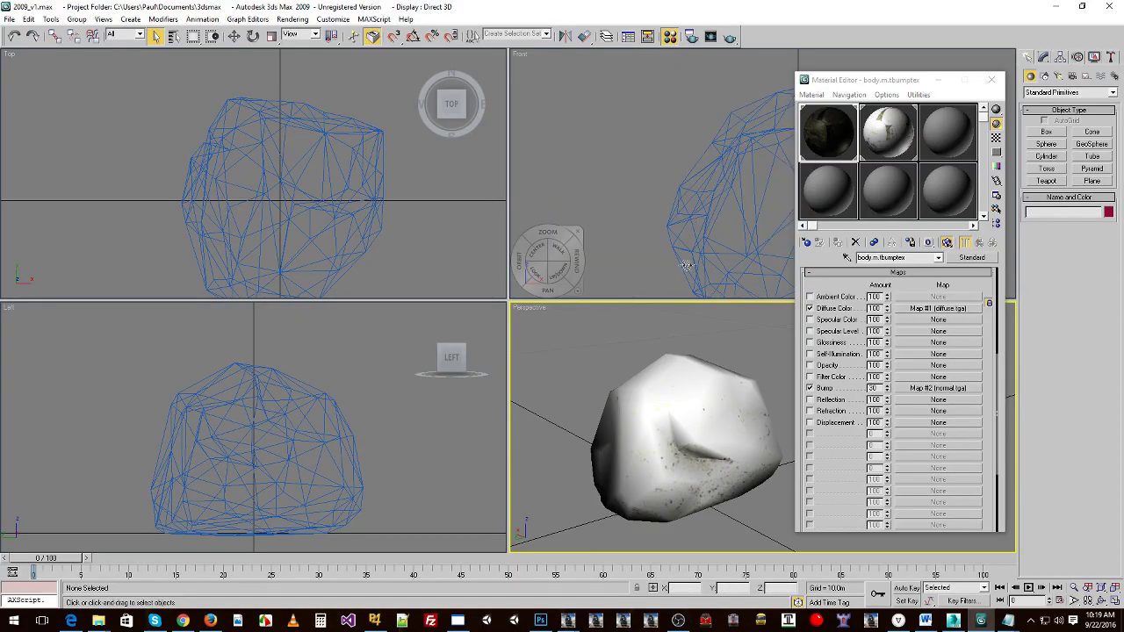
pyautogui.click(50, 18)
pyautogui.click(97, 99)
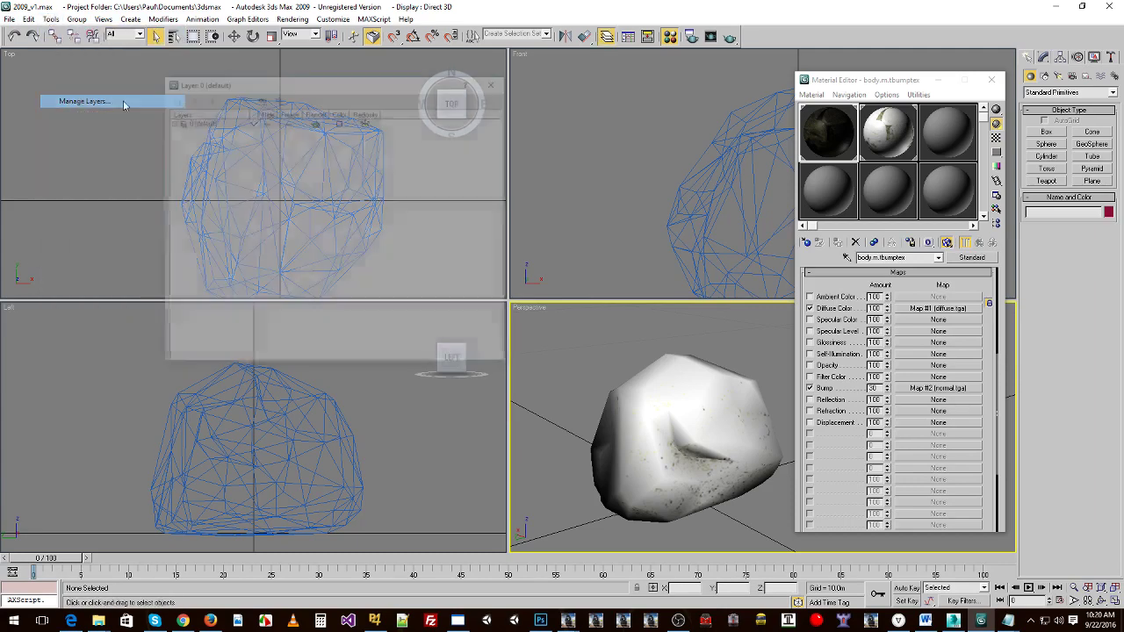
pyautogui.click(169, 121)
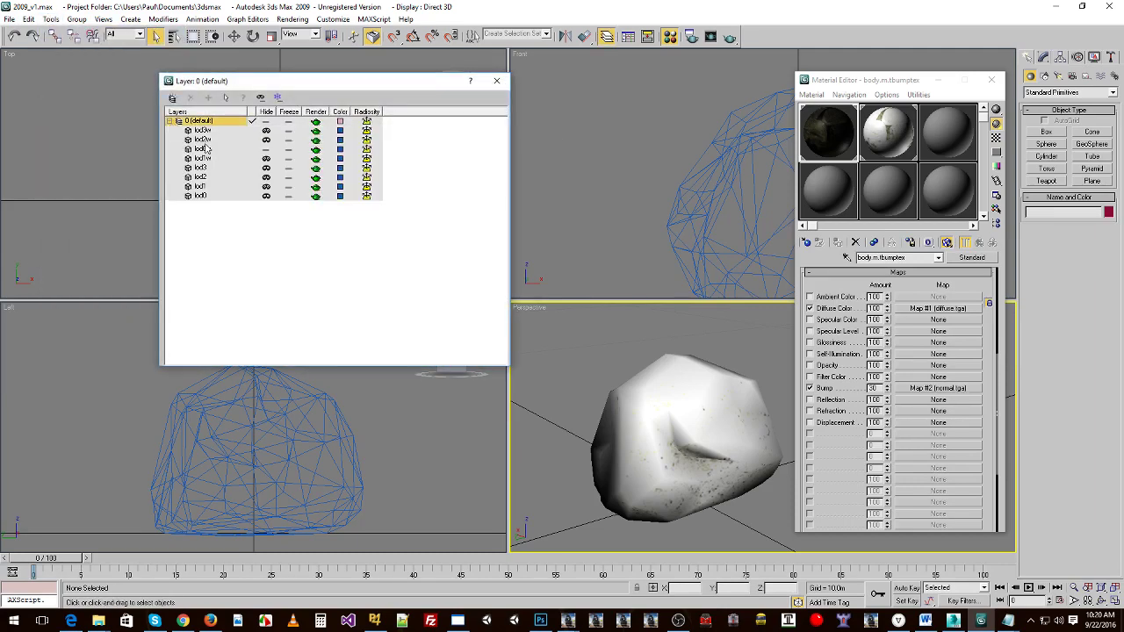
pyautogui.click(498, 84)
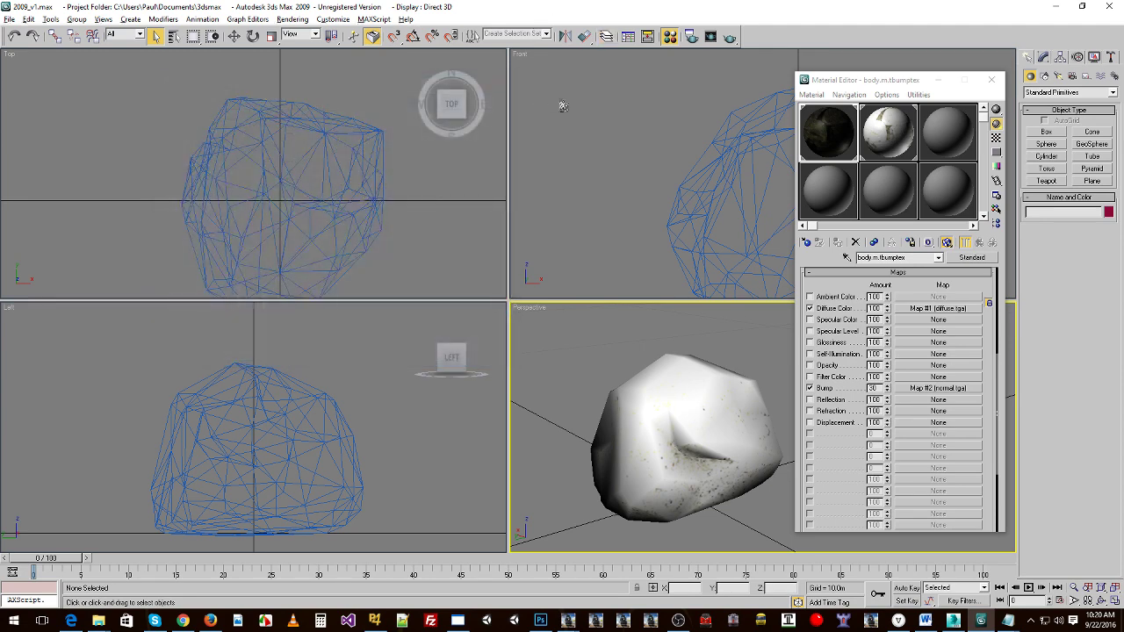
# Return to the wiki and body.lm.txt and examine the attachmentCutOff line, highlighting its value.
pyautogui.hotkey('alt', 'Tab')
pyautogui.hotkey('alt', 'Tab')
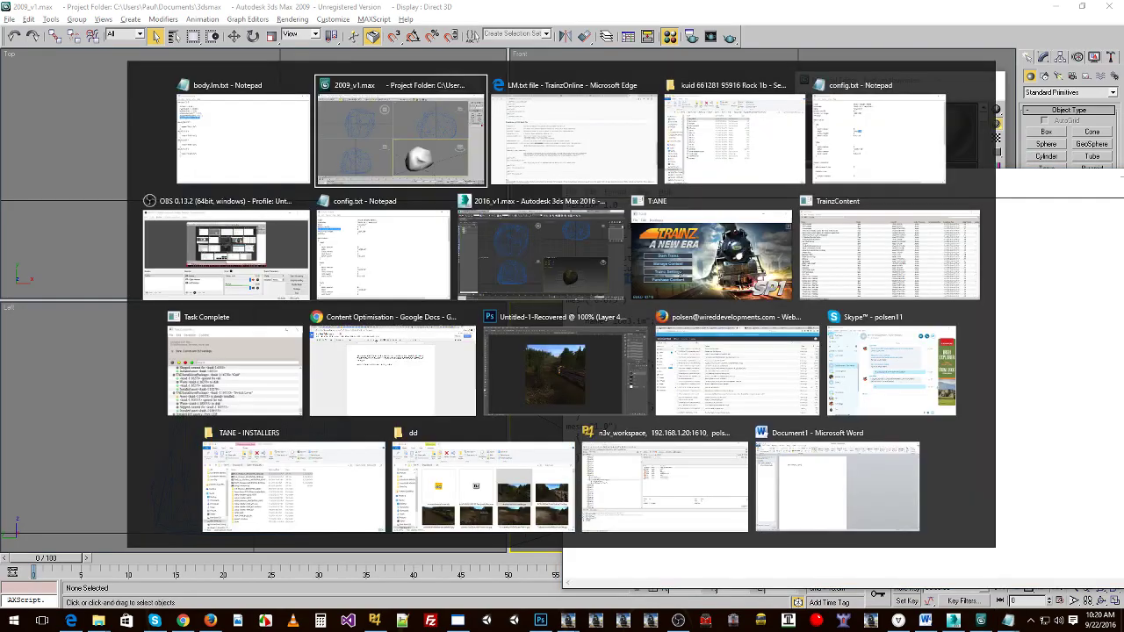
pyautogui.hotkey('alt', 'Tab')
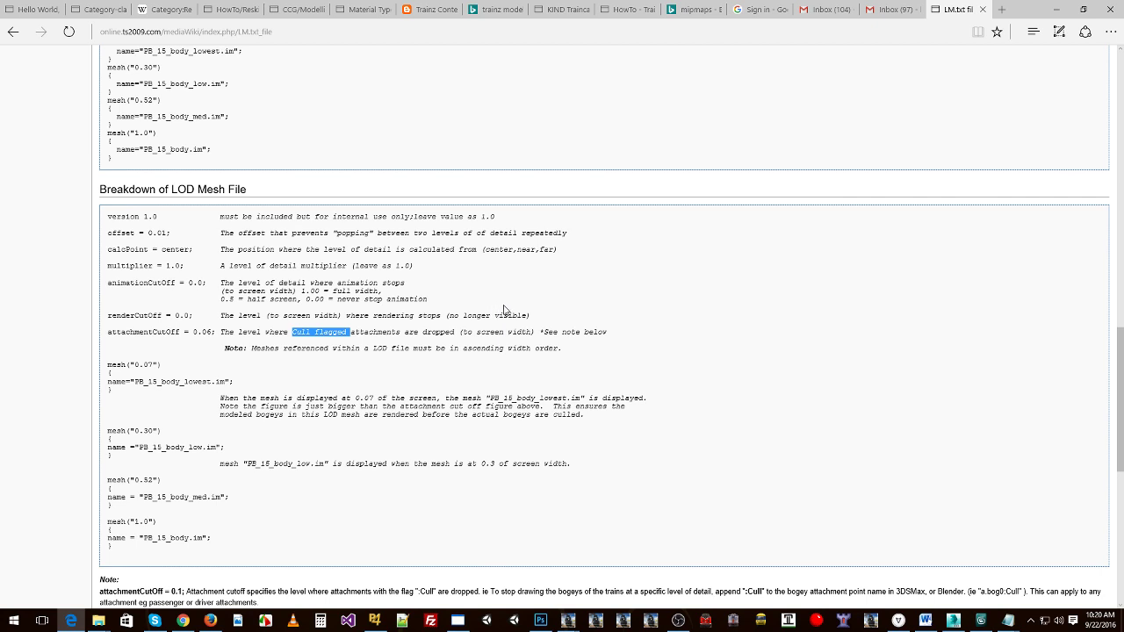
pyautogui.hotkey('alt', 'Tab')
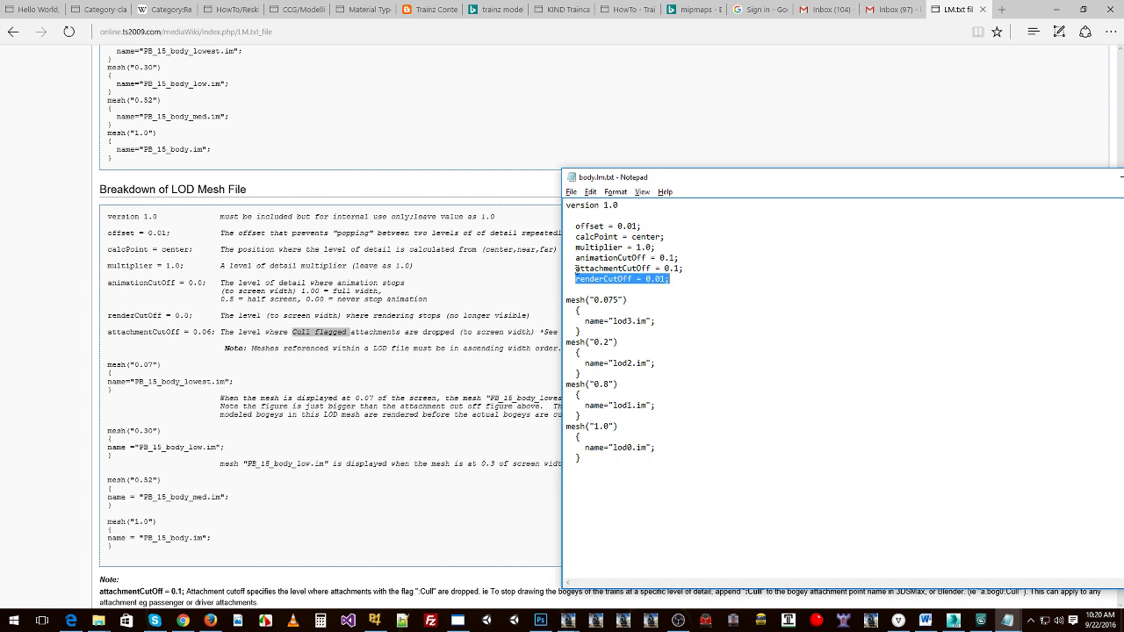
pyautogui.moveTo(576, 267); pyautogui.dragTo(687, 269)
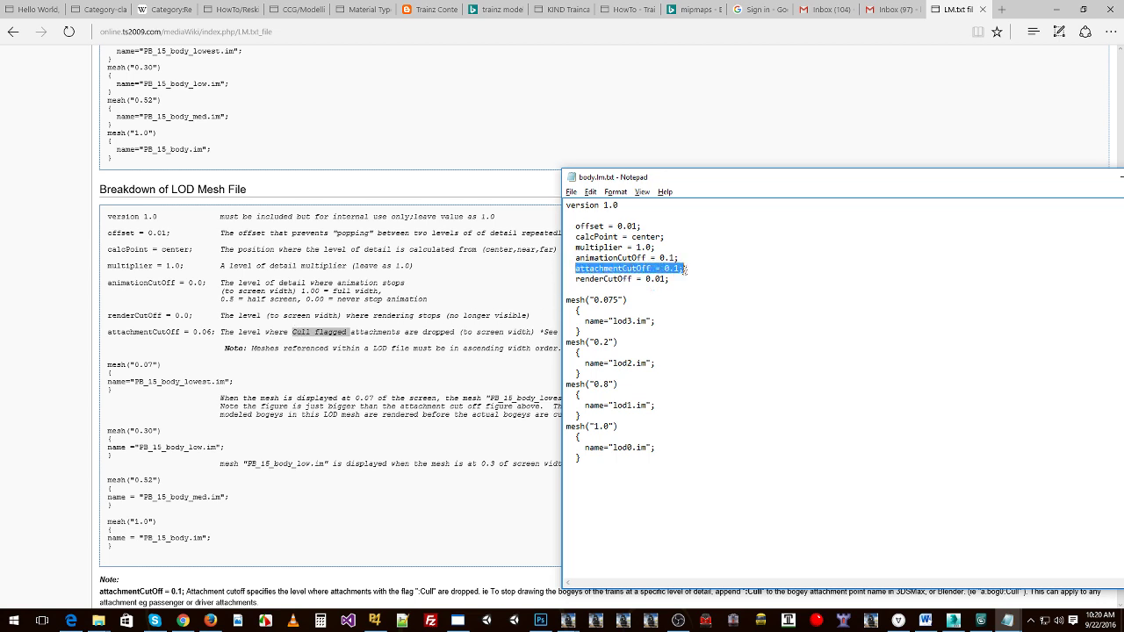
pyautogui.click(668, 268)
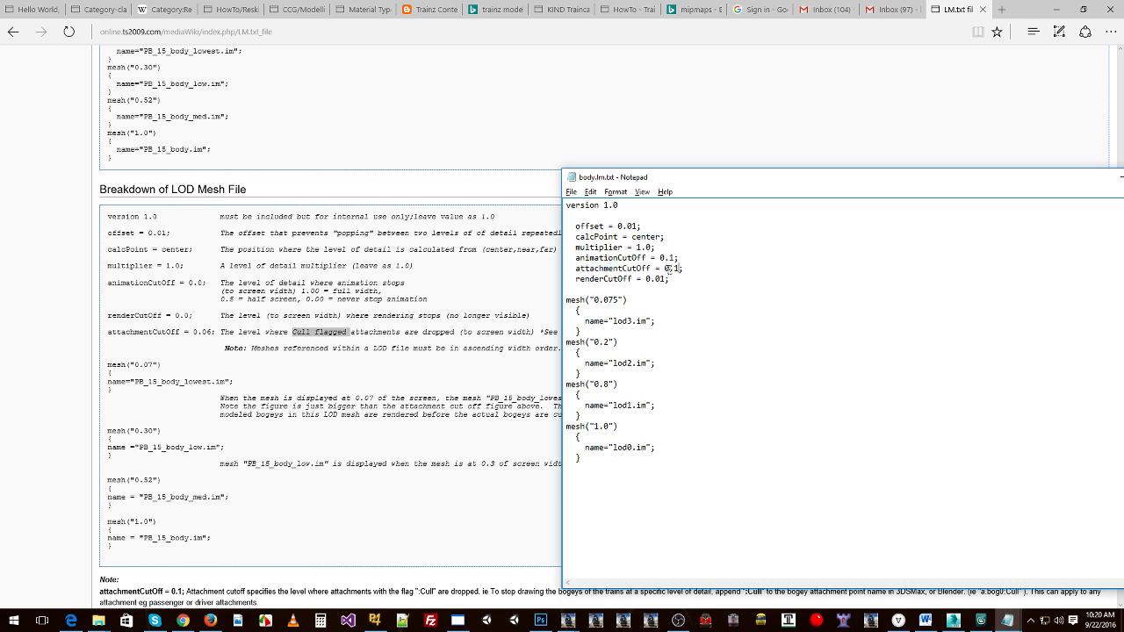
pyautogui.moveTo(666, 269); pyautogui.dragTo(678, 268)
pyautogui.click(666, 269)
pyautogui.moveTo(665, 269); pyautogui.dragTo(679, 269)
pyautogui.click(681, 269)
pyautogui.moveTo(686, 268); pyautogui.dragTo(666, 269)
# Switch to 3ds Max 2016 and open the recent scene "LOD_0 - LOD_1 - LOD_2 - ONE MESH_grates_removed.max" without saving the current scene.
pyautogui.click(952, 620)
pyautogui.click(11, 20)
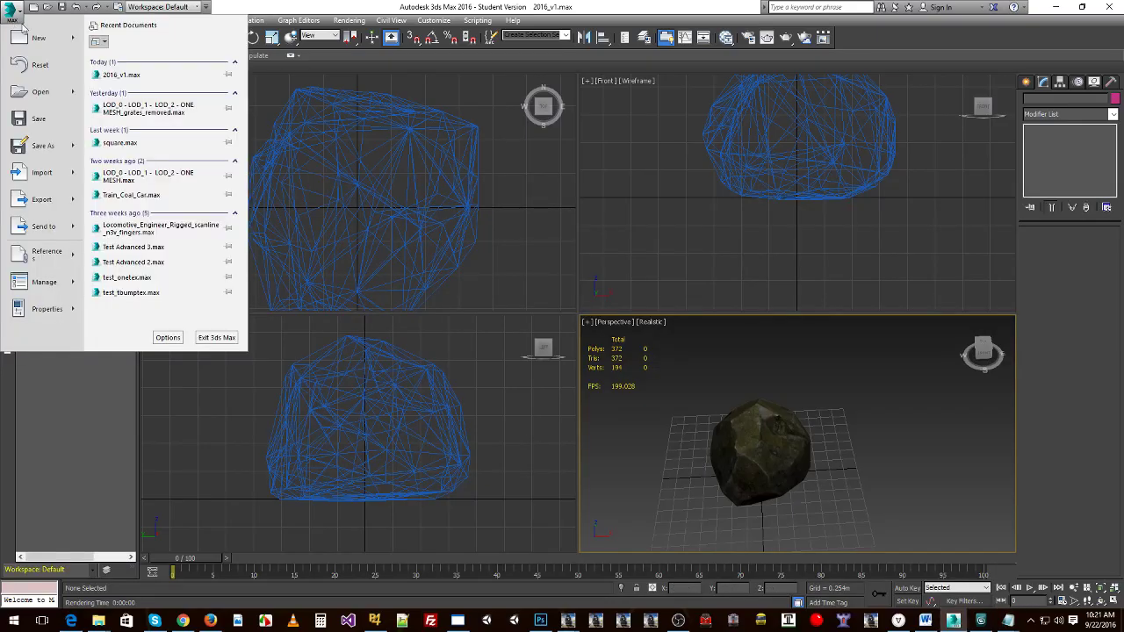
pyautogui.click(158, 113)
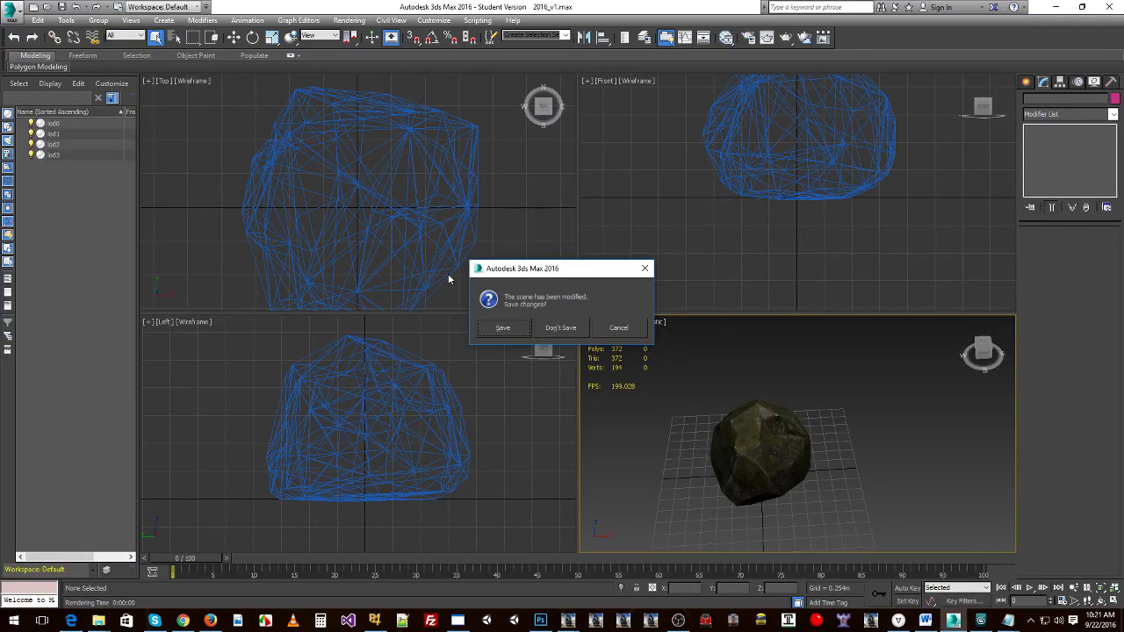
pyautogui.click(560, 328)
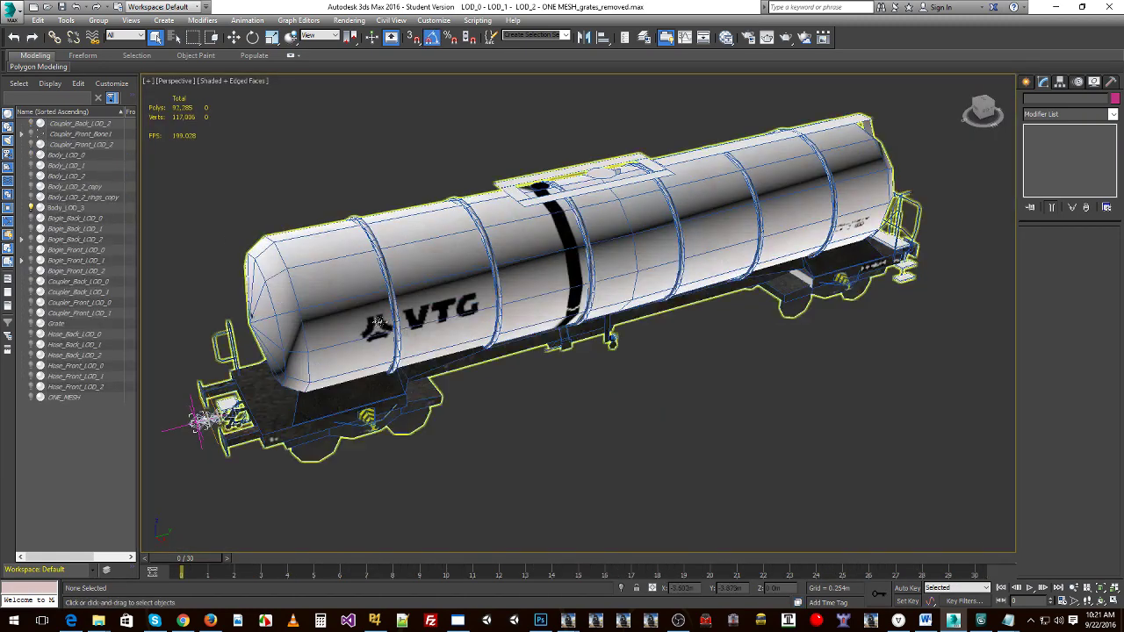
# Select the Body_LOD_3 mesh and inspect the tank wagon's body and bogies from several angles.
pyautogui.click(68, 209)
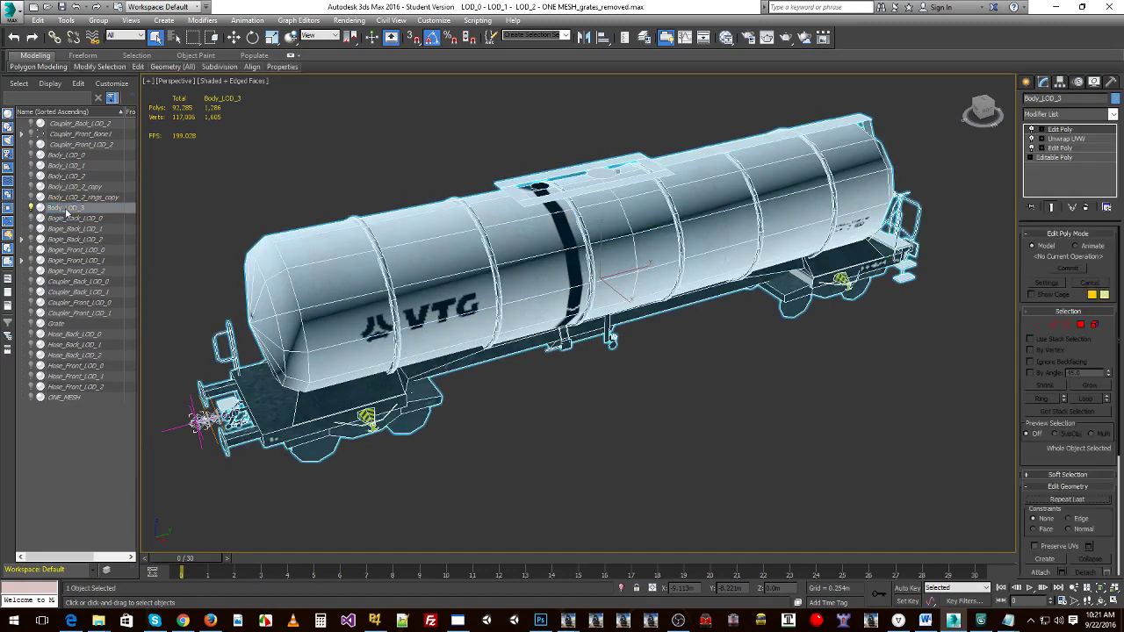
pyautogui.keyDown('alt'); pyautogui.moveTo(580, 373); pyautogui.dragTo(502, 378, button='middle'); pyautogui.keyUp('alt')
pyautogui.click(501, 375)
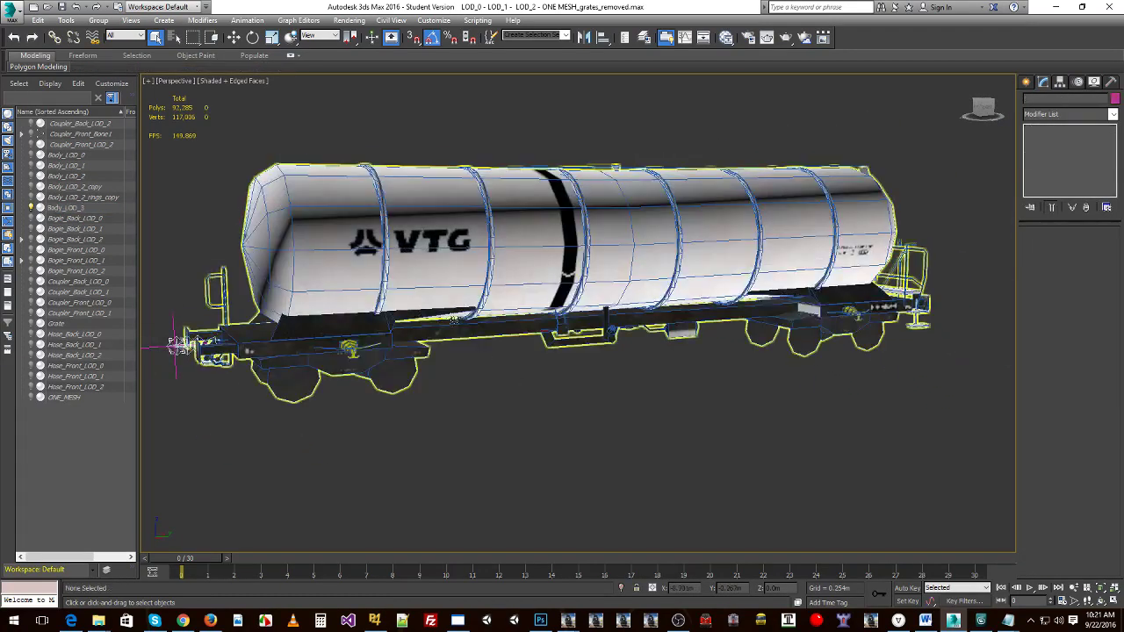
pyautogui.keyDown('alt'); pyautogui.moveTo(424, 295); pyautogui.dragTo(325, 340, button='middle'); pyautogui.keyUp('alt')
pyautogui.click(321, 342)
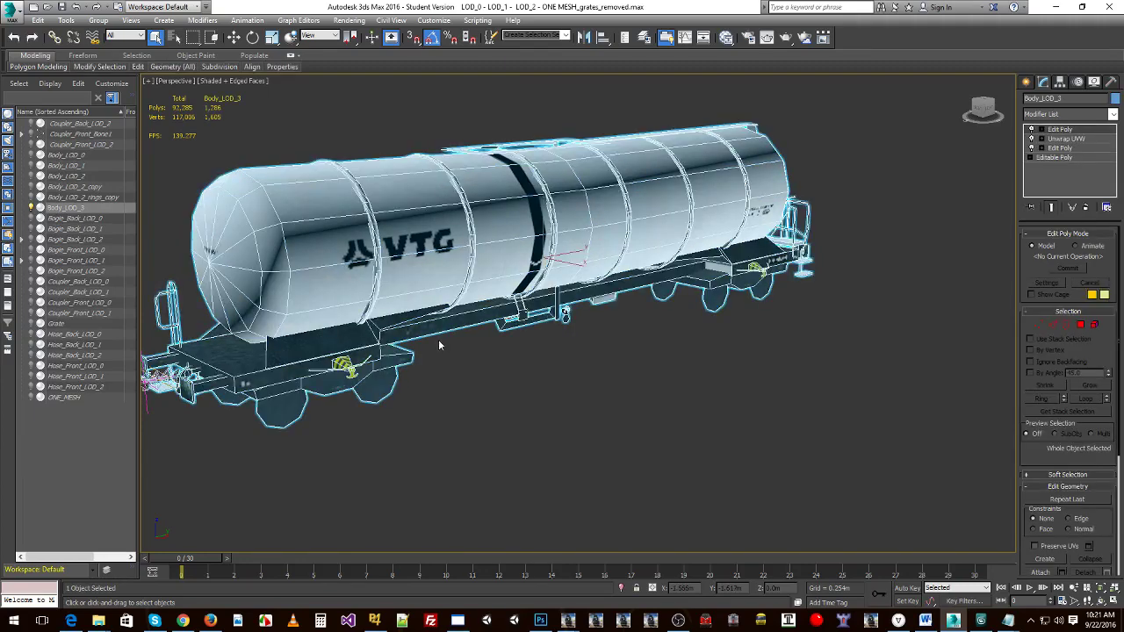
pyautogui.keyDown('alt'); pyautogui.moveTo(440, 344); pyautogui.dragTo(722, 374, button='middle'); pyautogui.keyUp('alt')
# Show all four viewports and inspect the whole Body_LOD_3 wagon in the Left view, selecting it there.
pyautogui.hotkey('alt', 'w')
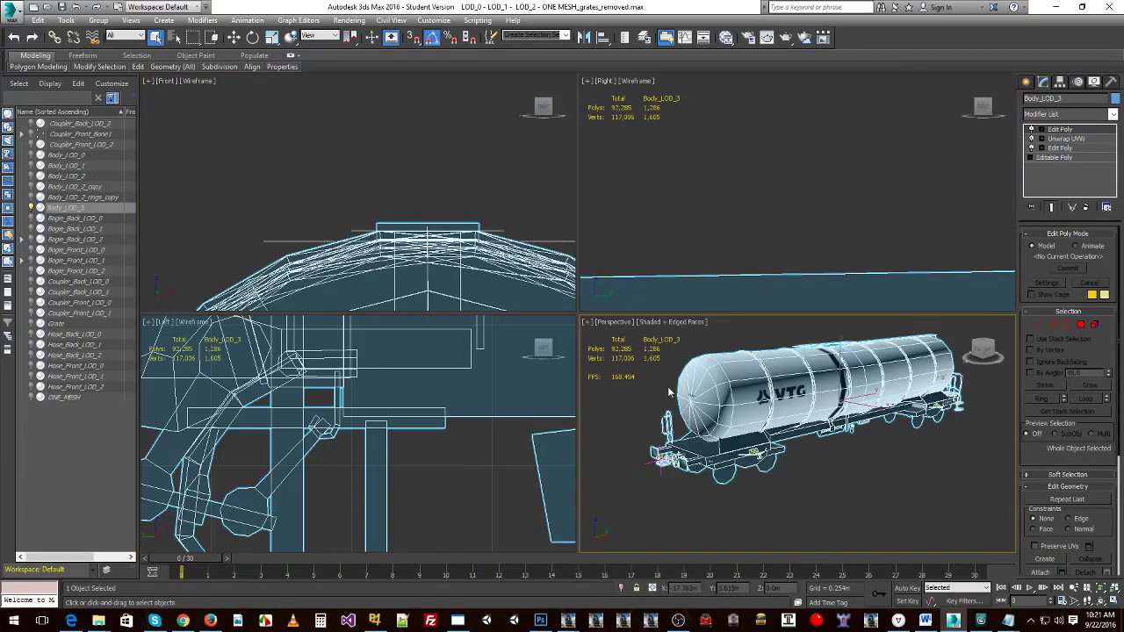
pyautogui.scroll(-5, 450, 373)
pyautogui.moveTo(471, 375); pyautogui.dragTo(317, 370, button='middle')
pyautogui.scroll(-6, 318, 369)
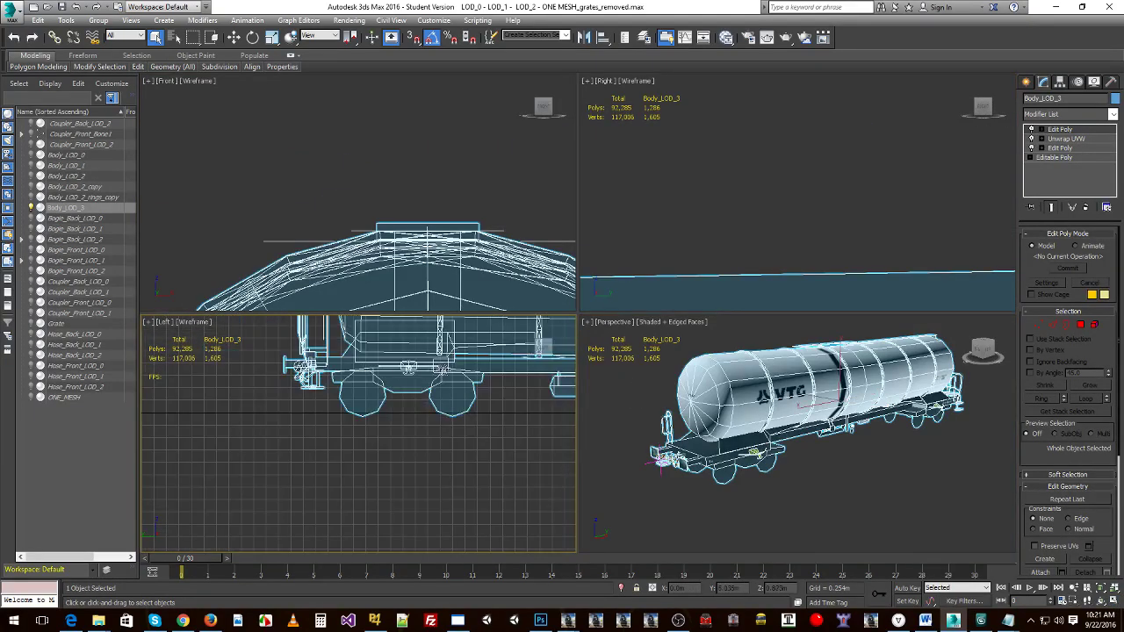
pyautogui.click(444, 471)
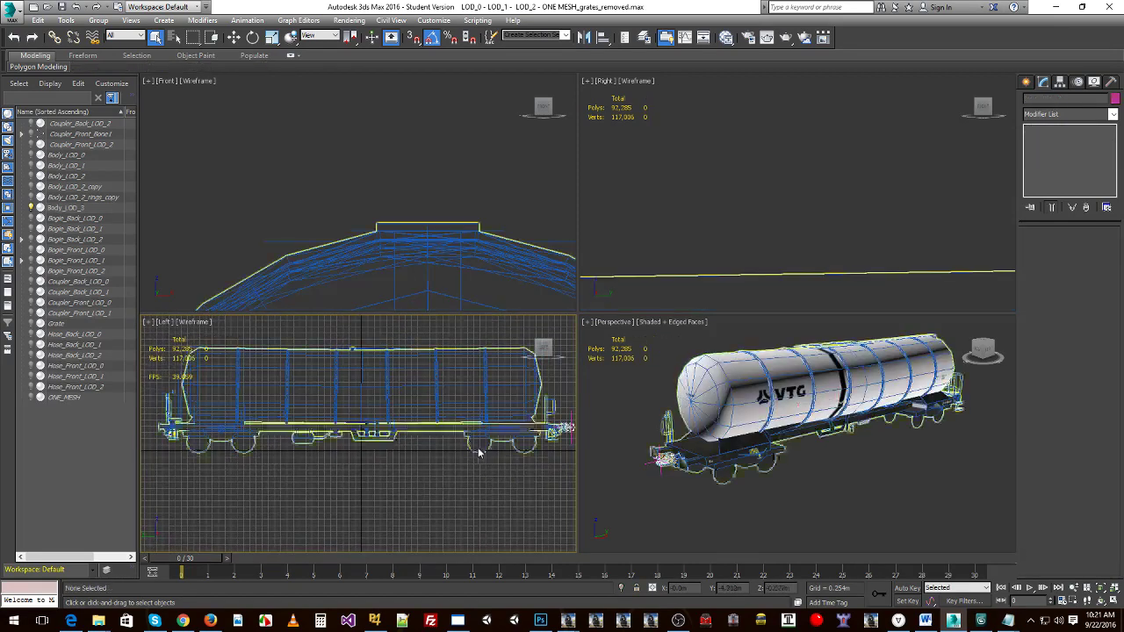
pyautogui.click(494, 439)
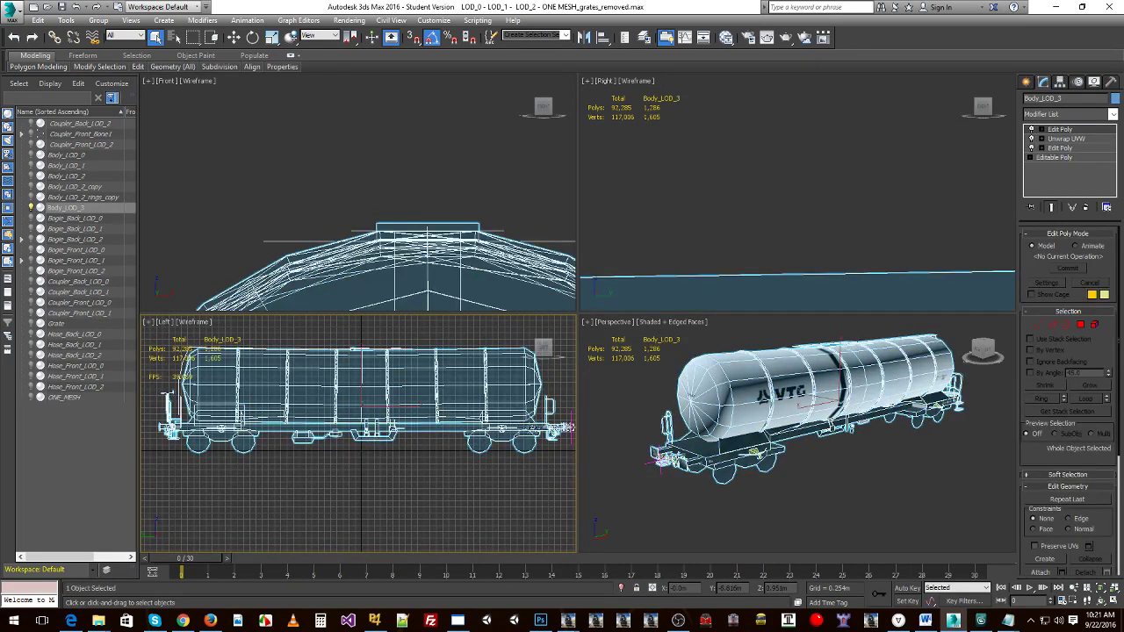
# Examine the Body_LOD_3 wagon in the Perspective view, from close up to far away, leaving it deselected.
pyautogui.scroll(2, 849, 397)
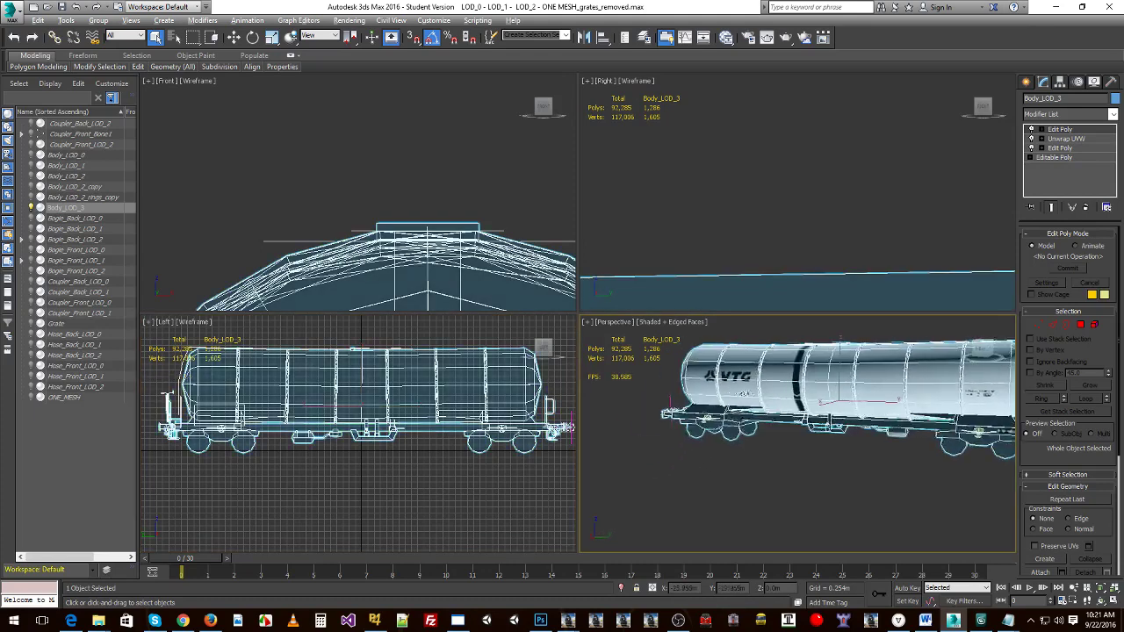
pyautogui.scroll(-8, 850, 396)
pyautogui.click(883, 396)
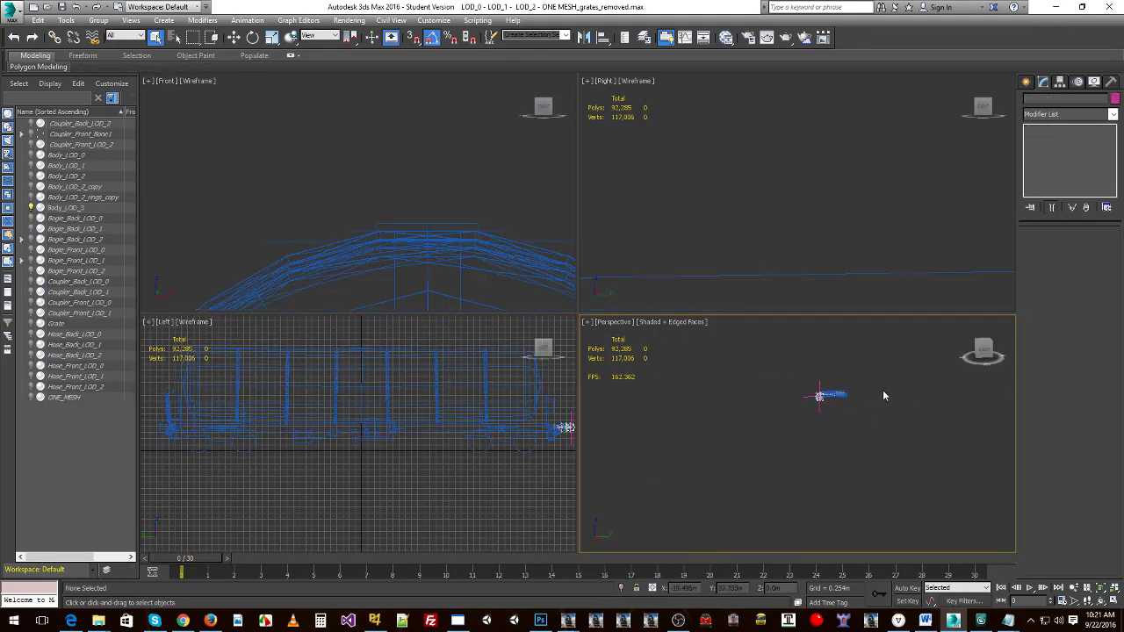
pyautogui.scroll(1, 867, 389)
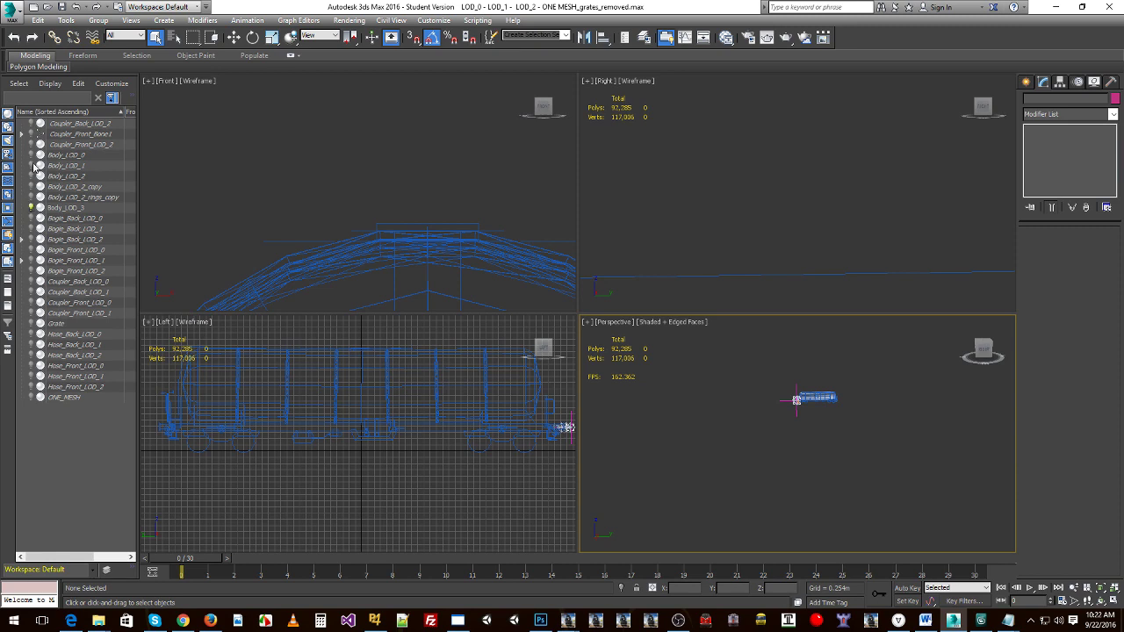
# Unhide Bogie_Back_LOD_0, hide Body_LOD_3, and inspect the detailed bogie in the Perspective view.
pyautogui.click(31, 218)
pyautogui.click(30, 207)
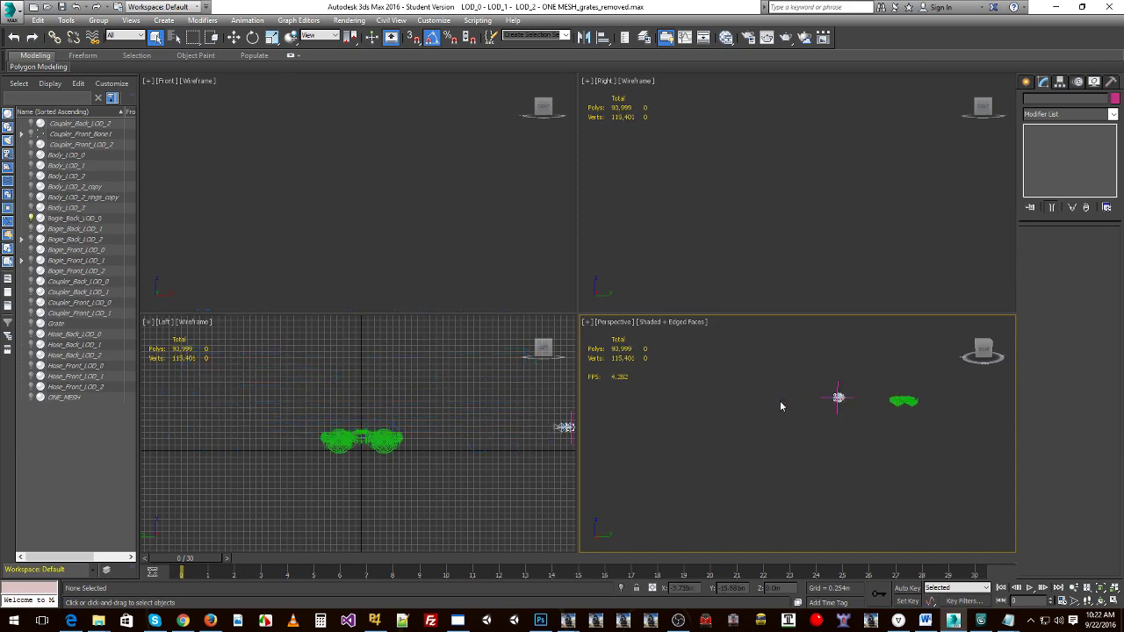
pyautogui.scroll(3, 782, 407)
pyautogui.moveTo(782, 406); pyautogui.dragTo(627, 402, button='middle')
pyautogui.scroll(4, 867, 404)
pyautogui.moveTo(867, 403); pyautogui.dragTo(669, 420, button='middle')
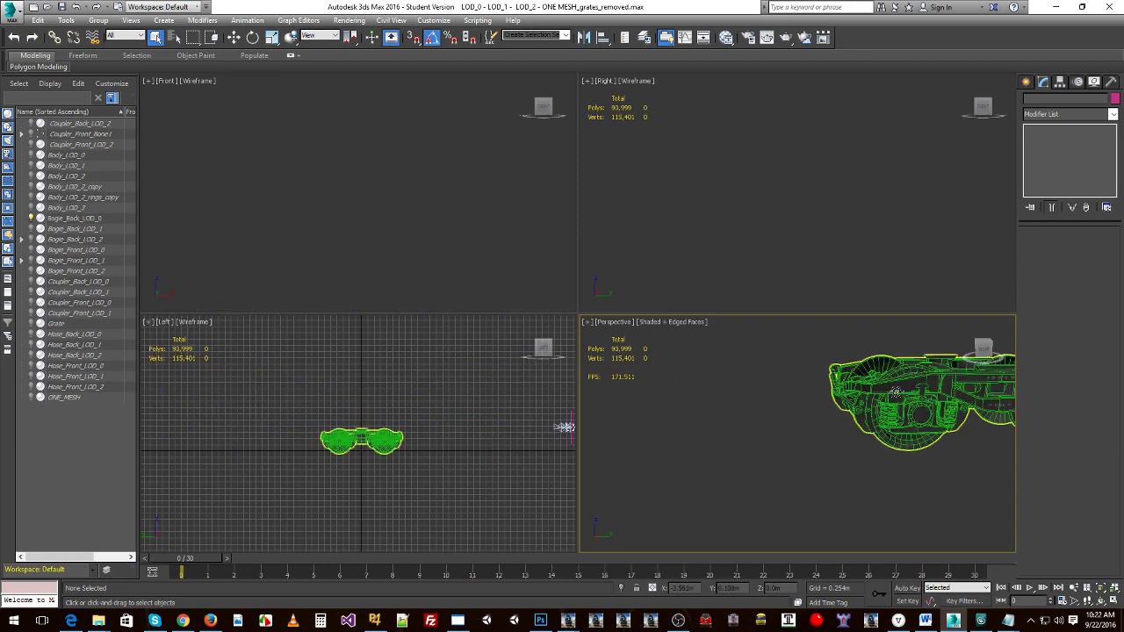
pyautogui.keyDown('alt'); pyautogui.moveTo(895, 390); pyautogui.dragTo(861, 429, button='middle'); pyautogui.keyUp('alt')
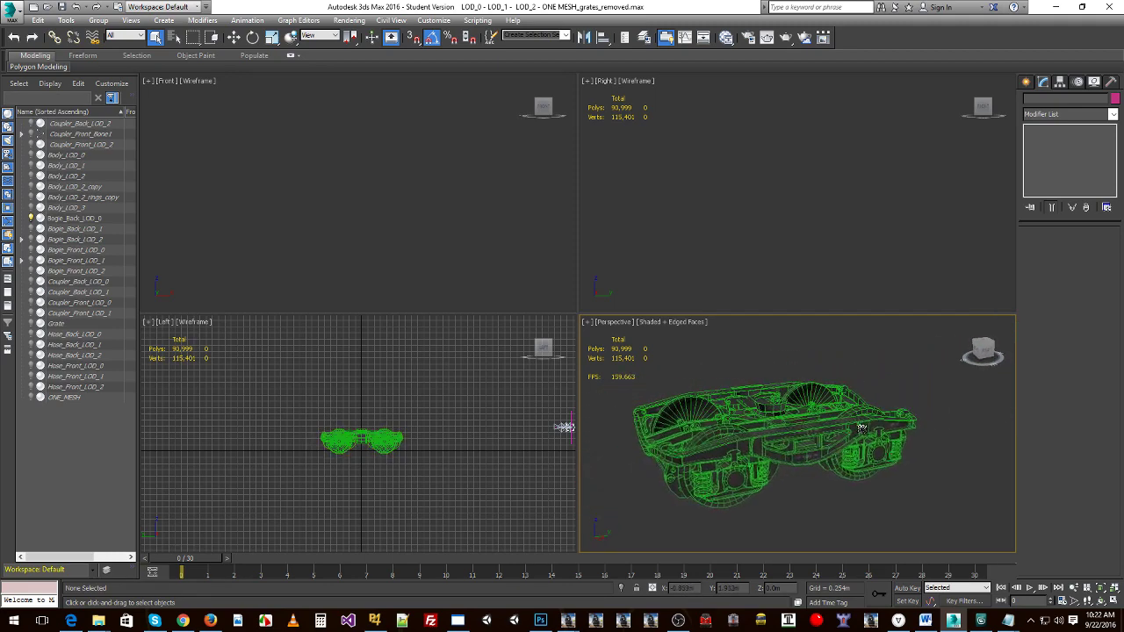
# Unhide Body_LOD_0 and inspect the detailed wagon body together with the rear bogie.
pyautogui.click(31, 155)
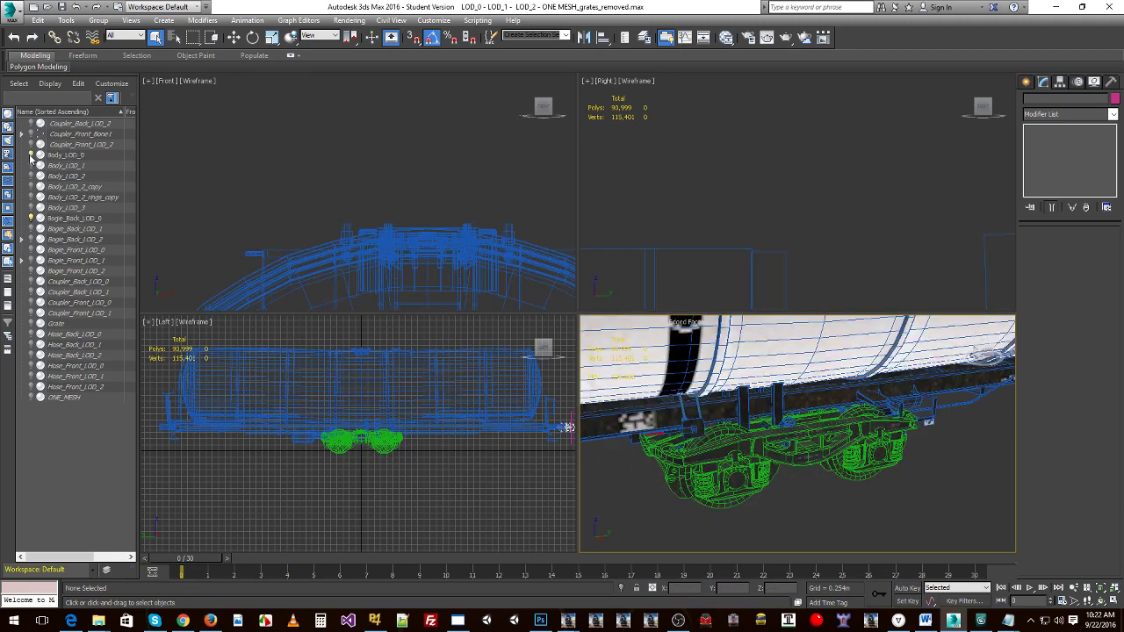
pyautogui.scroll(-6, 793, 424)
pyautogui.keyDown('alt'); pyautogui.moveTo(793, 423); pyautogui.dragTo(803, 425, button='middle'); pyautogui.keyUp('alt')
pyautogui.scroll(8, 876, 456)
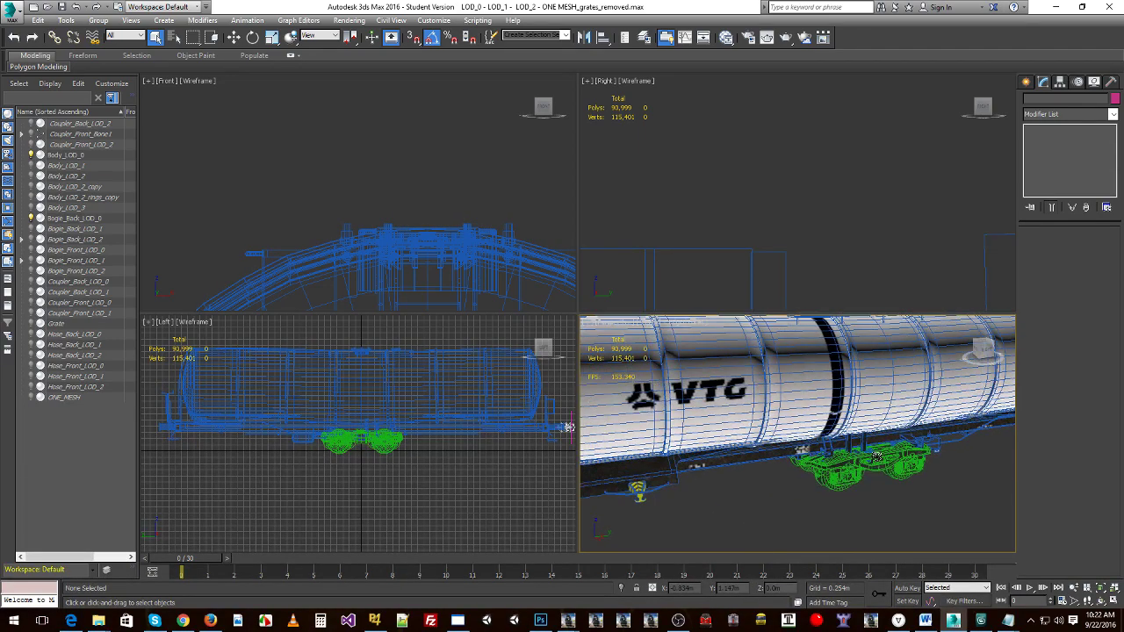
# Examine the Body_LOD_0 wagon with its rear bogie in the Perspective view, from close up to far away, leaving it deselected.
pyautogui.keyDown('alt'); pyautogui.moveTo(787, 462); pyautogui.dragTo(853, 431, button='middle'); pyautogui.keyUp('alt')
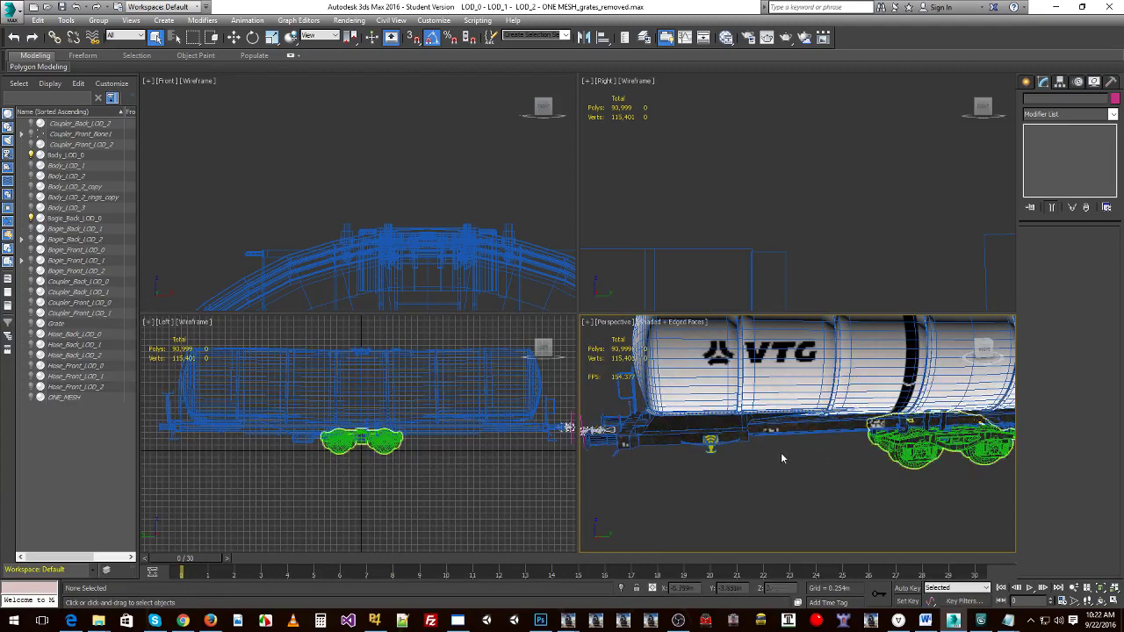
pyautogui.keyDown('alt'); pyautogui.moveTo(781, 455); pyautogui.dragTo(775, 405, button='middle'); pyautogui.keyUp('alt')
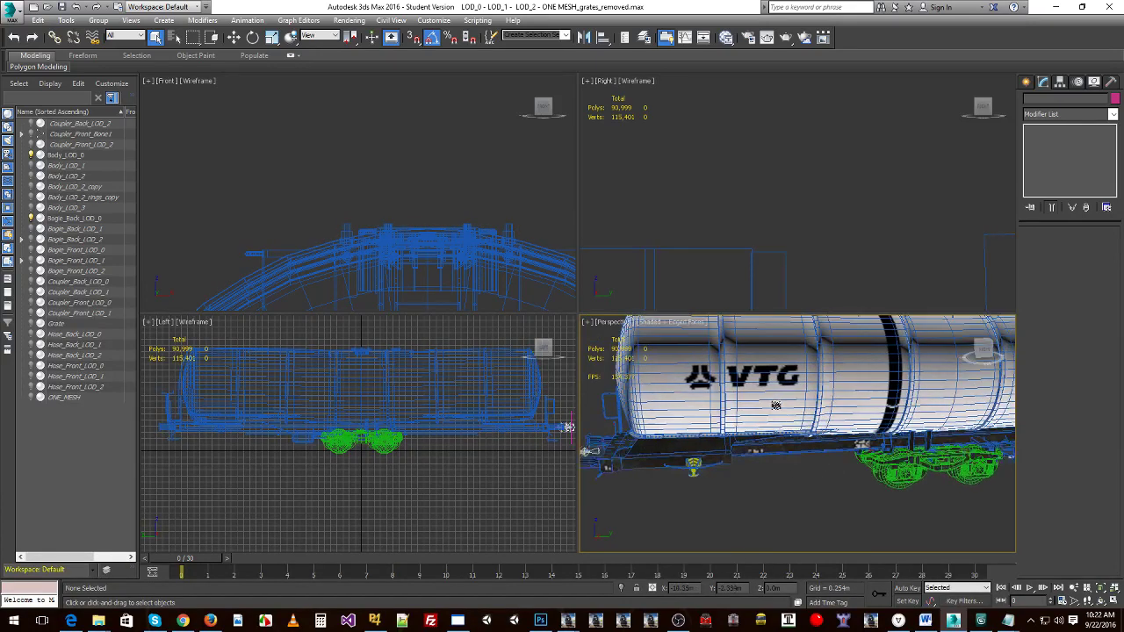
pyautogui.click(775, 405)
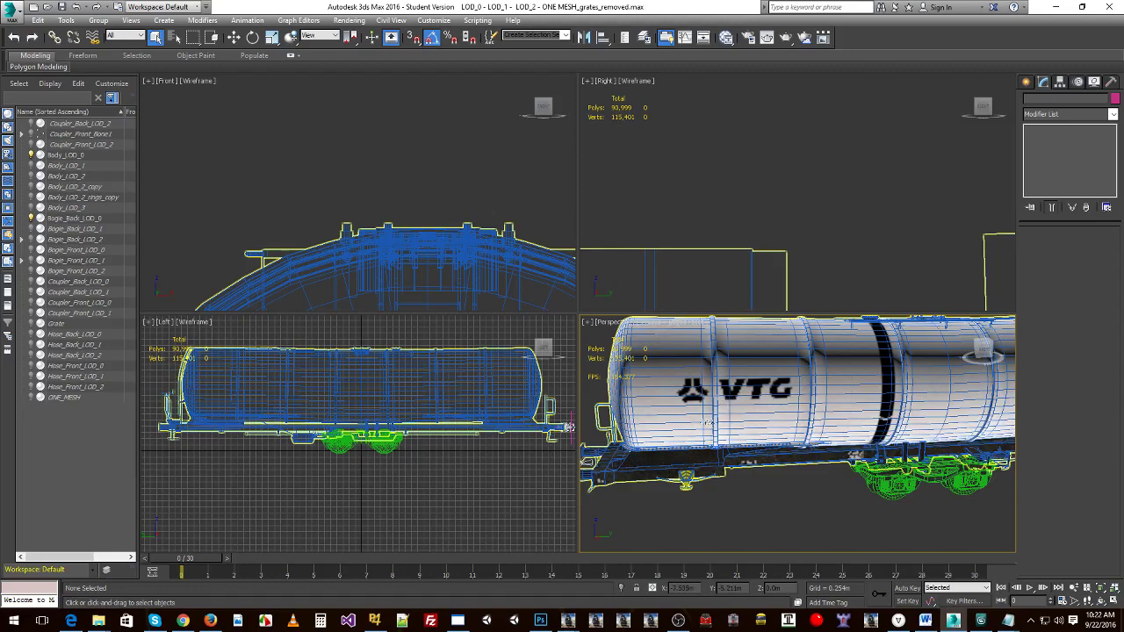
pyautogui.click(805, 474)
pyautogui.scroll(-10, 805, 474)
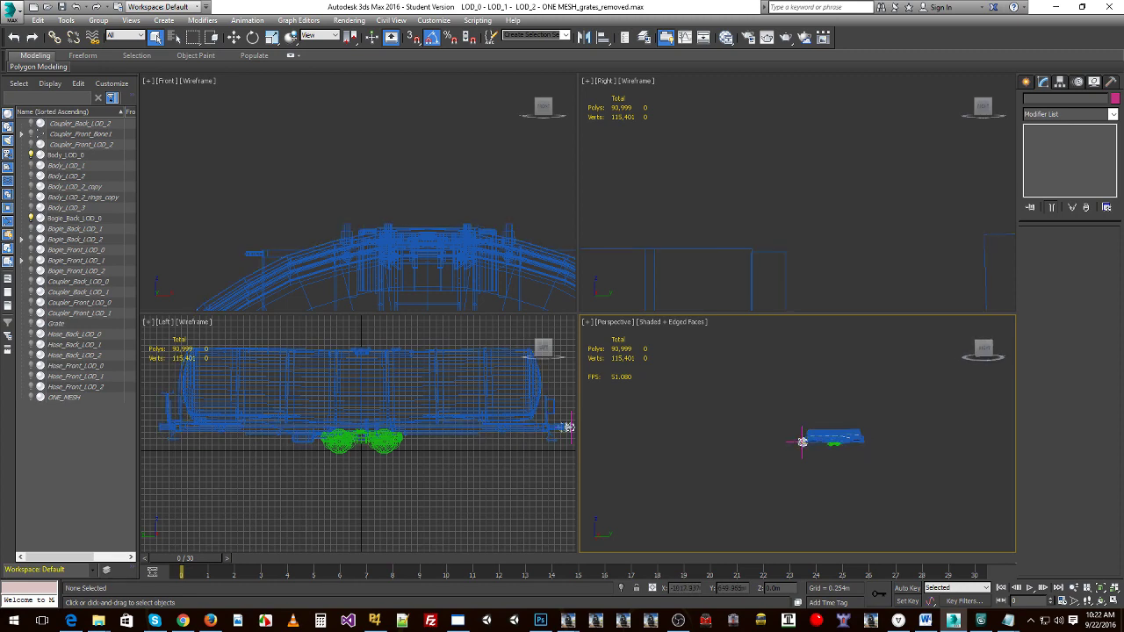
# Switch to body.lm.txt in Notepad, highlight the attachmentCutOff line and its value, and return to 3ds Max.
pyautogui.hotkey('alt', 'Tab')
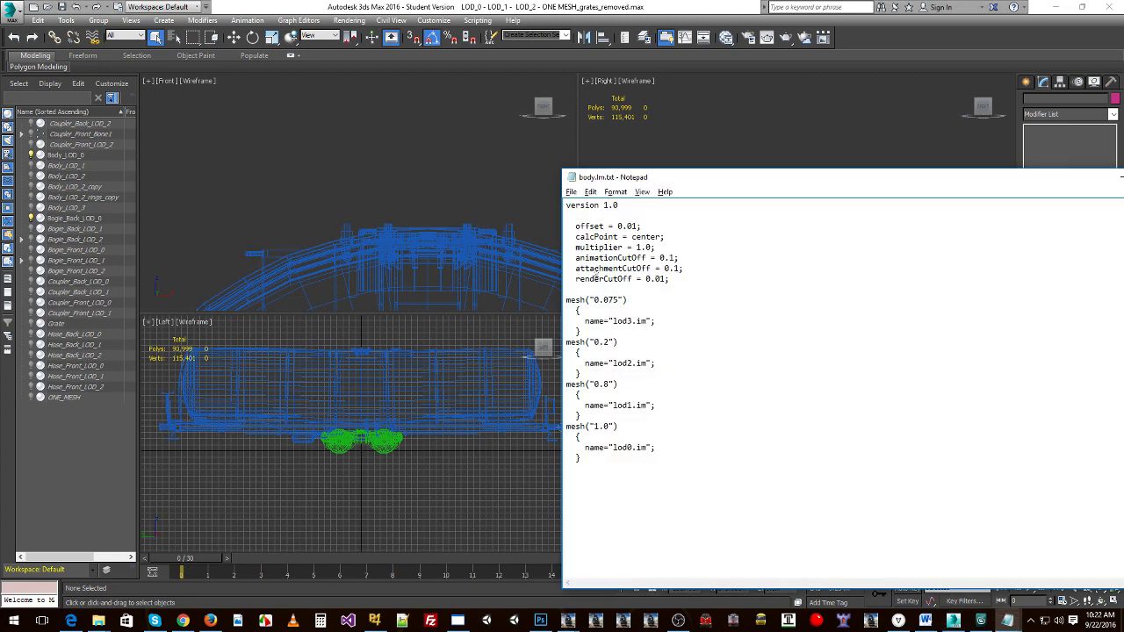
pyautogui.moveTo(576, 267); pyautogui.dragTo(680, 269)
pyautogui.doubleClick(668, 267)
pyautogui.click(866, 29)
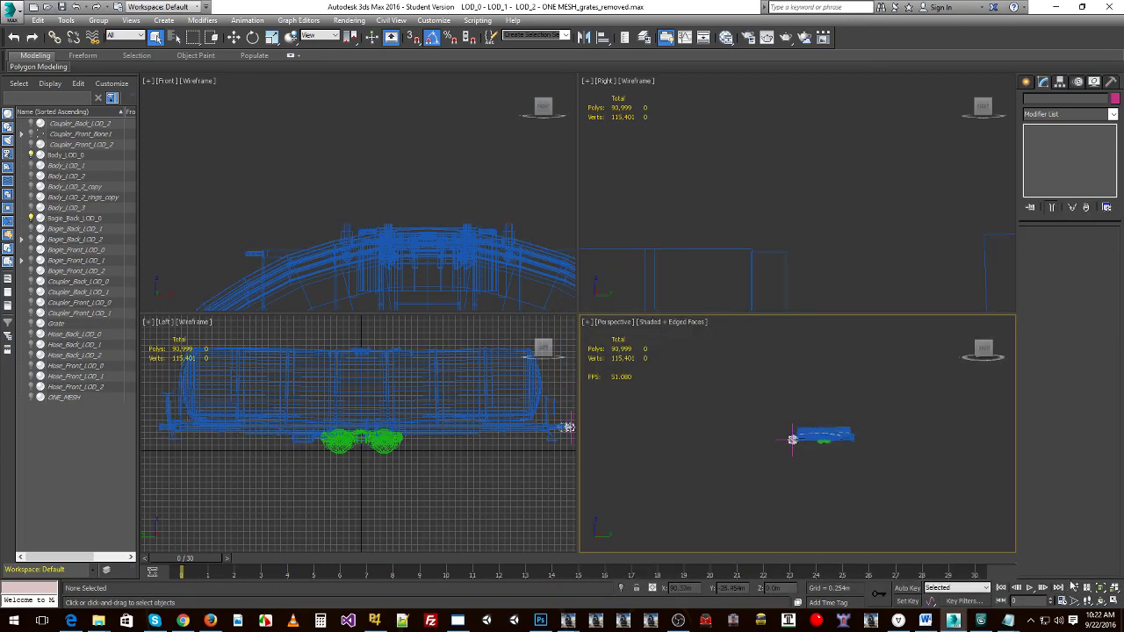
# Maximize the Perspective view, hide Bogie_Back_LOD_0 and Body_LOD_0, and unhide Body_LOD_3 to inspect it from far away.
pyautogui.click(1114, 601)
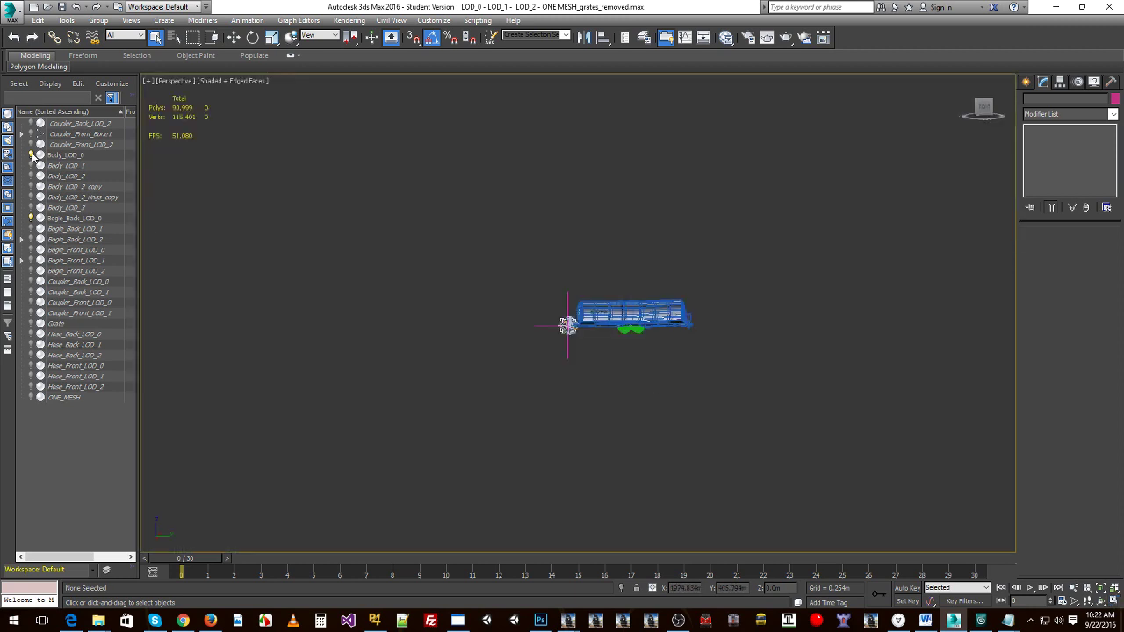
pyautogui.click(31, 219)
pyautogui.click(32, 154)
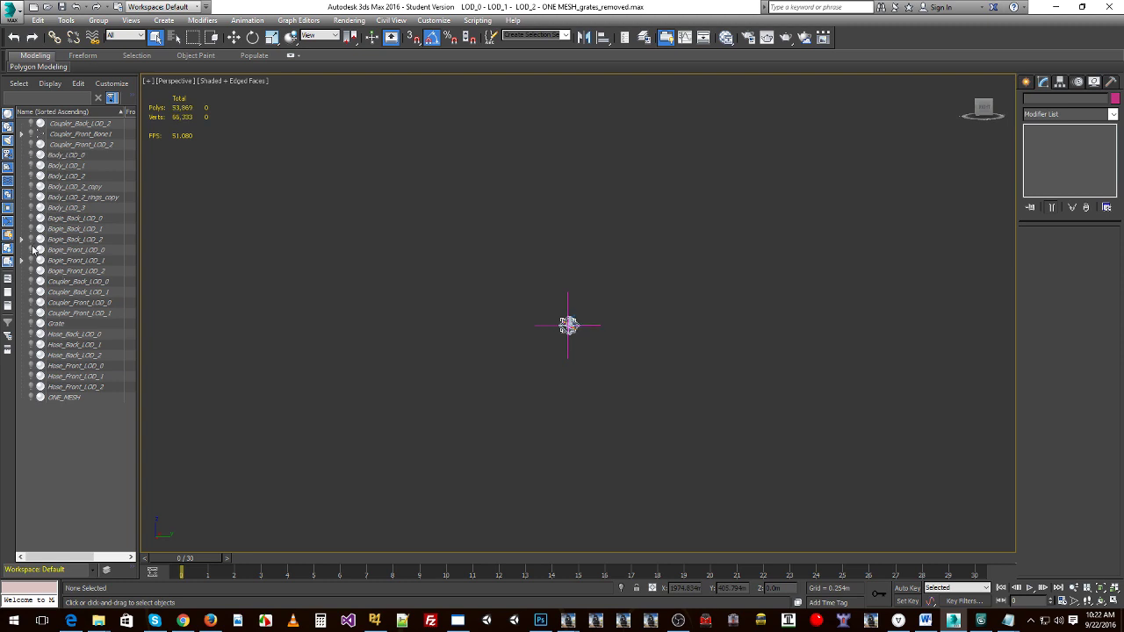
pyautogui.click(31, 207)
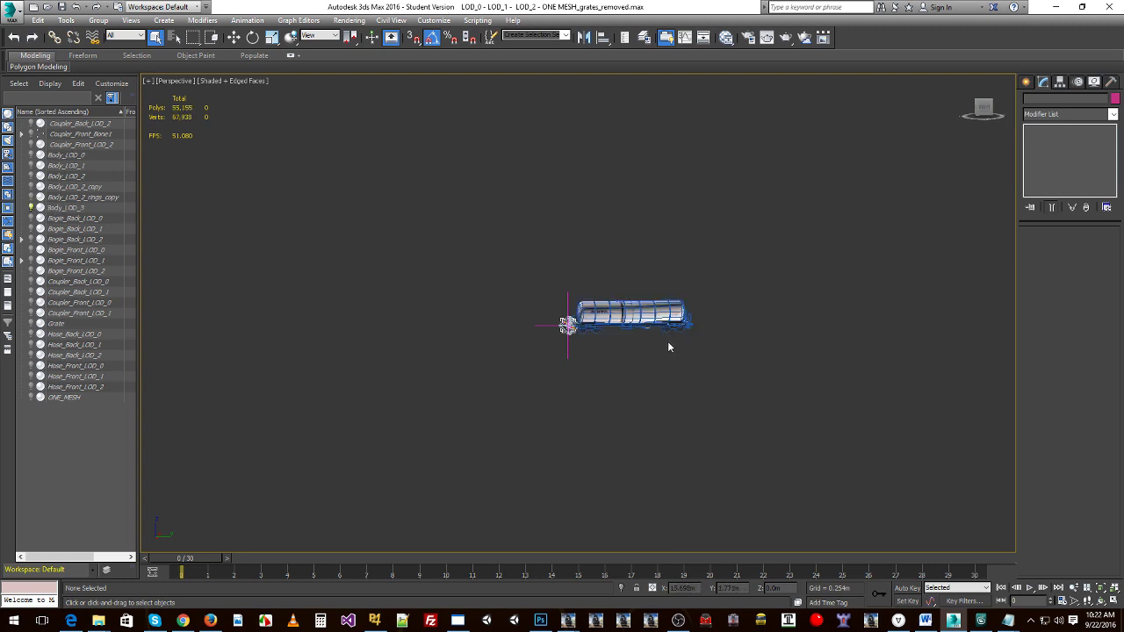
pyautogui.moveTo(670, 343)
pyautogui.keyDown('alt'); pyautogui.mouseDown(button='middle')
pyautogui.moveTo(647, 343)
pyautogui.moveTo(672, 344)
pyautogui.mouseUp(button='middle'); pyautogui.keyUp('alt')
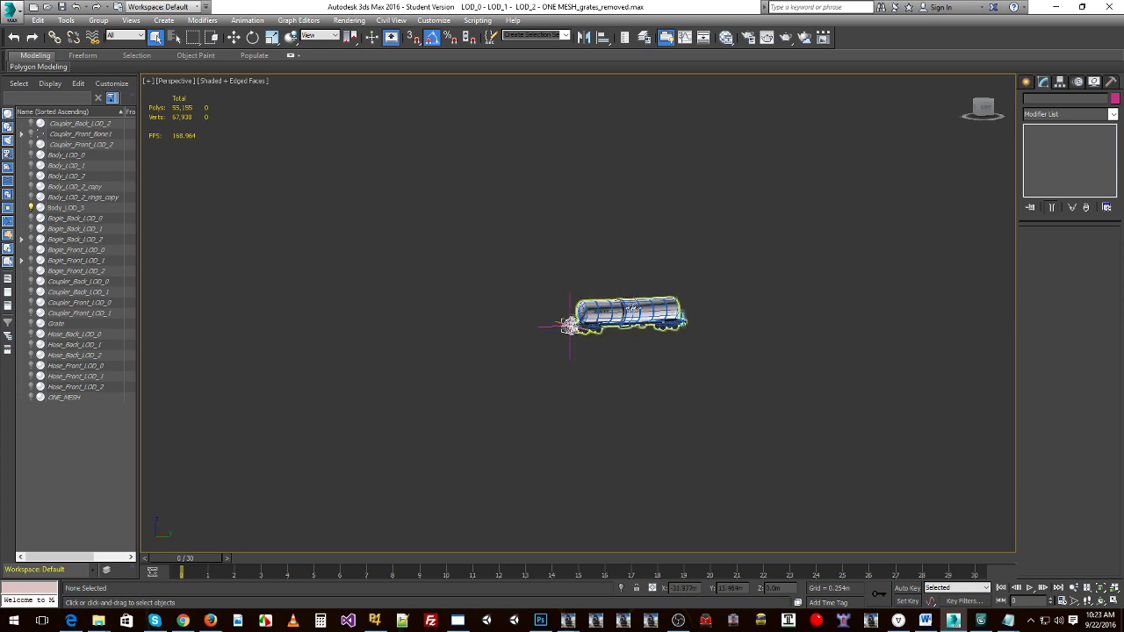
pyautogui.keyDown('alt'); pyautogui.moveTo(671, 344); pyautogui.dragTo(675, 345, button='middle'); pyautogui.keyUp('alt')
# Compare the attachmentCutOff setting in body.lm.txt with its description on the LM.txt wiki page, finishing with body.lm.txt in front.
pyautogui.hotkey('alt', 'Tab')
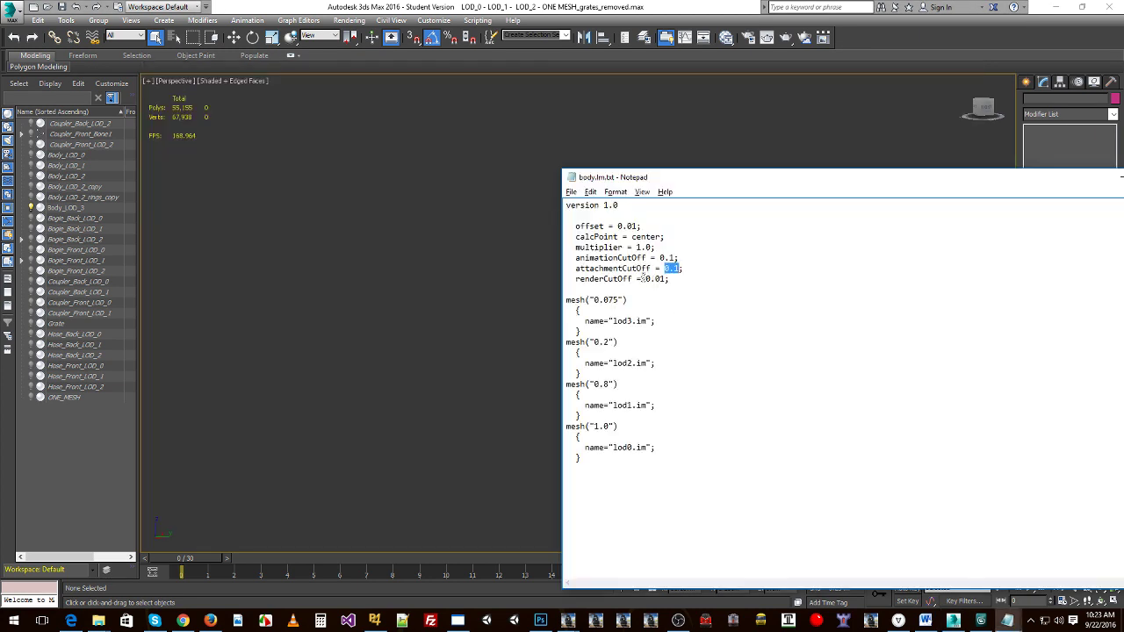
pyautogui.moveTo(576, 268); pyautogui.dragTo(651, 267)
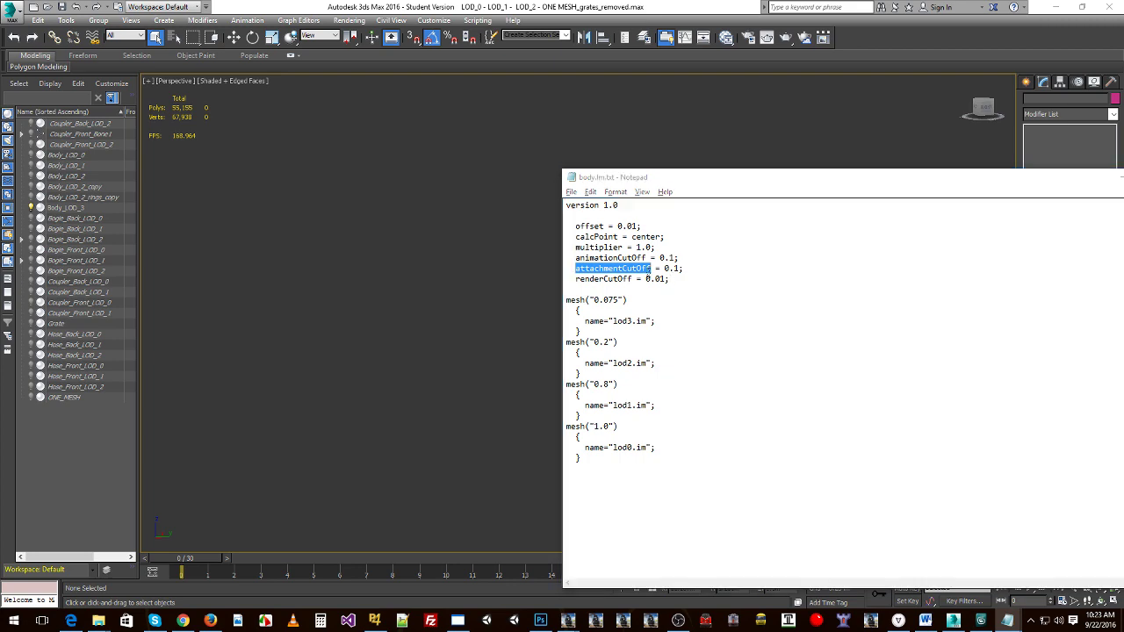
pyautogui.hotkey('alt', 'Tab')
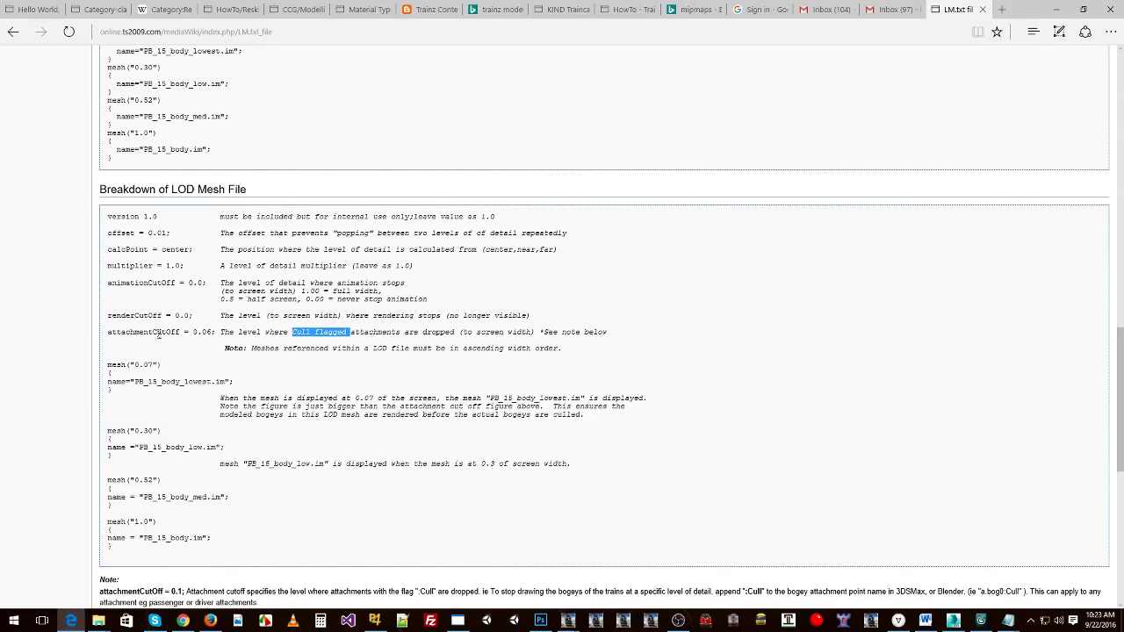
pyautogui.moveTo(162, 334); pyautogui.dragTo(128, 333)
pyautogui.hotkey('alt', 'Tab')
pyautogui.press('Tab')
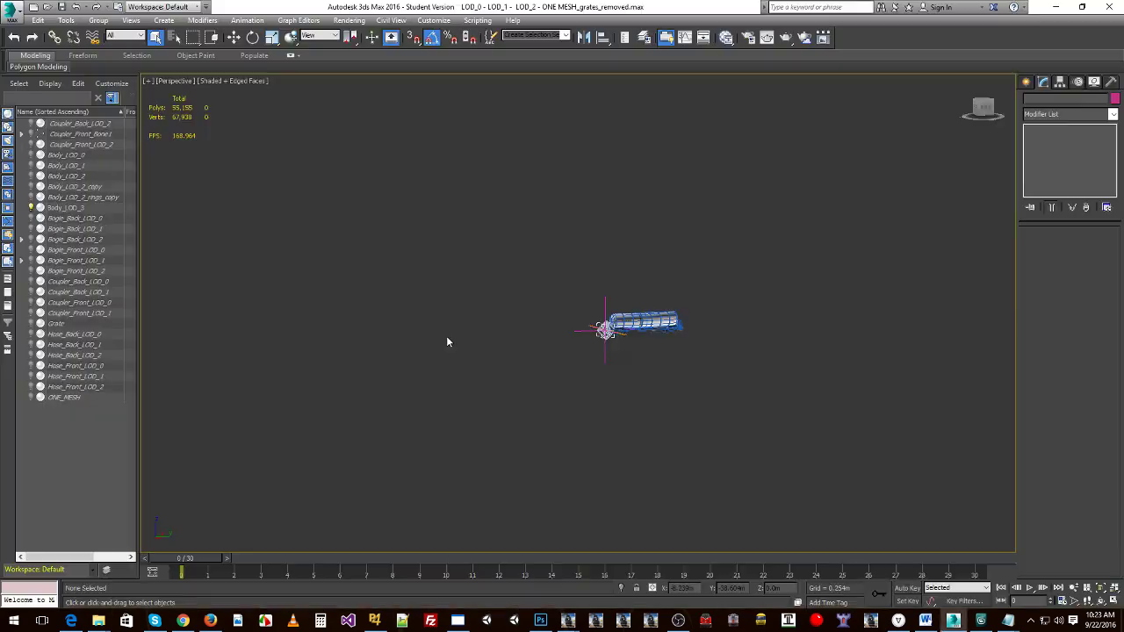
pyautogui.hotkey('alt', 'Tab')
pyautogui.hotkey('alt', 'Tab')
pyautogui.press('Tab')
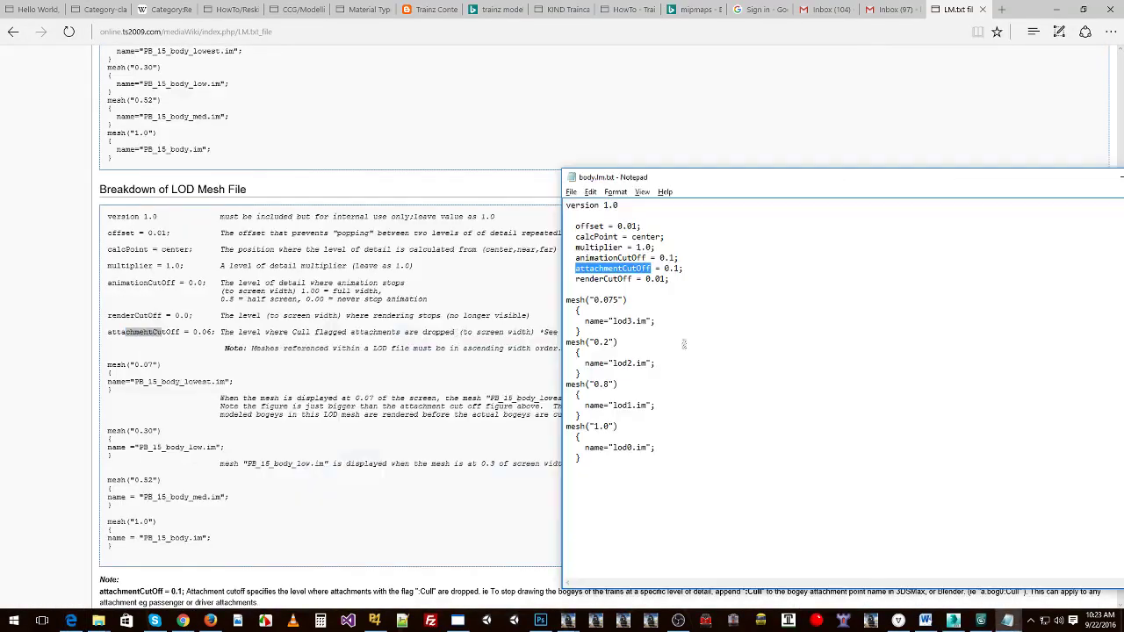
# Review the animationCutOff, attachmentCutOff and renderCutOff lines in body.lm.txt by highlighting them.
pyautogui.doubleClick(604, 258)
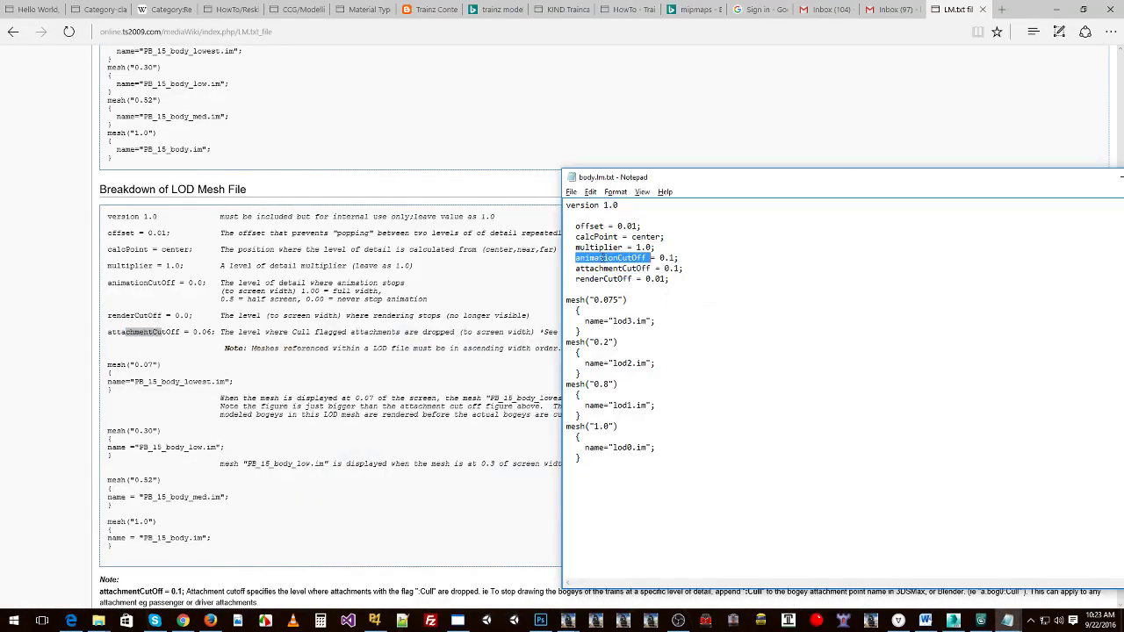
pyautogui.click(715, 270)
pyautogui.moveTo(672, 279); pyautogui.dragTo(577, 258)
pyautogui.click(649, 268)
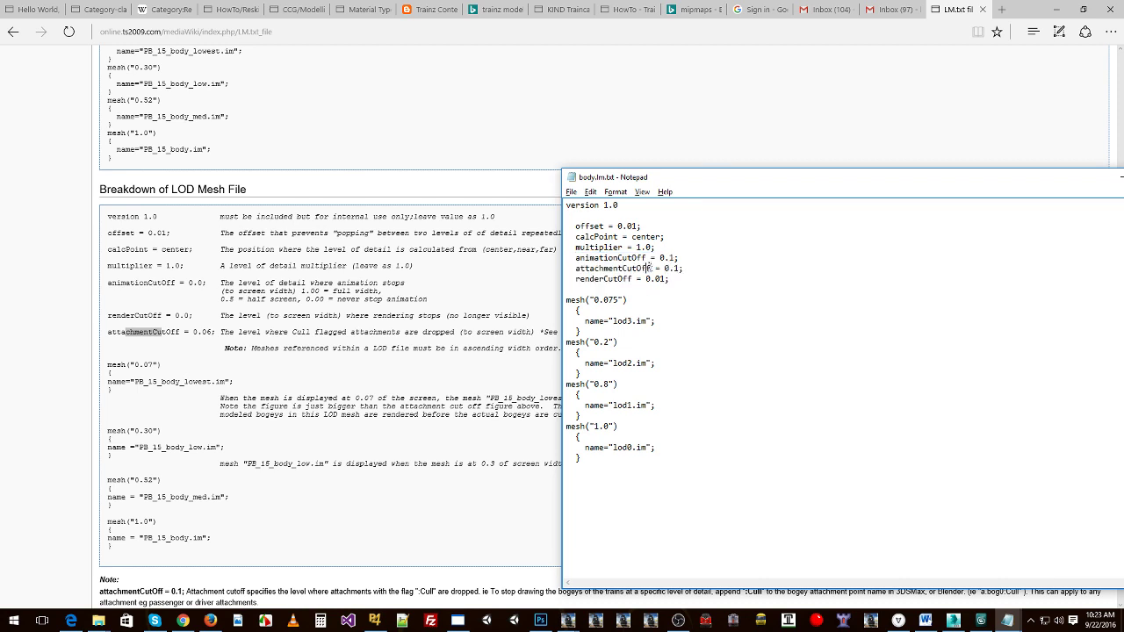
pyautogui.moveTo(645, 280); pyautogui.dragTo(665, 279)
pyautogui.click(647, 289)
# Examine the four mesh blocks in body.lm.txt, highlighting the threshold and mesh file name from lod0.im through lod3.im.
pyautogui.moveTo(582, 459); pyautogui.dragTo(561, 301)
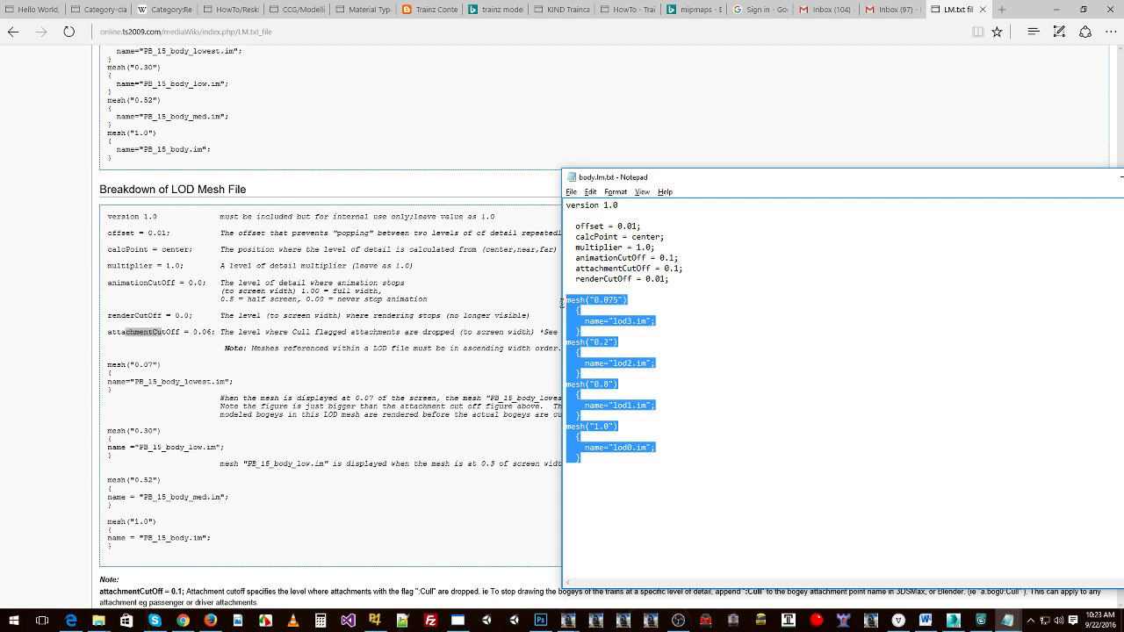
pyautogui.click(604, 308)
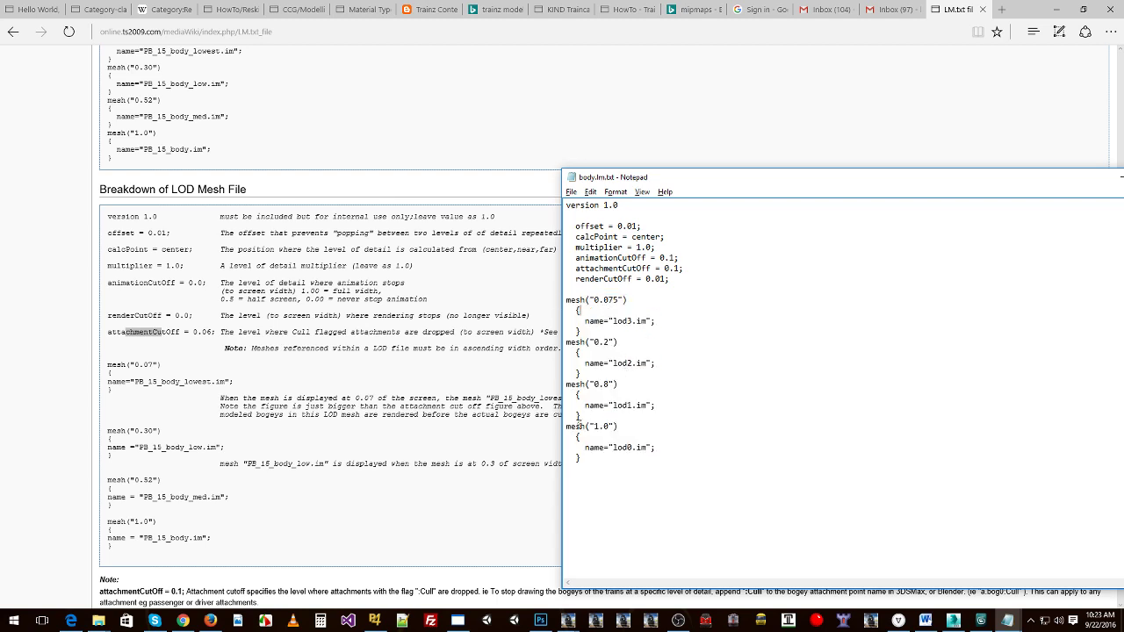
pyautogui.moveTo(566, 428); pyautogui.dragTo(635, 448)
pyautogui.moveTo(593, 383); pyautogui.dragTo(609, 384)
pyautogui.moveTo(613, 448); pyautogui.dragTo(634, 448)
pyautogui.moveTo(612, 406); pyautogui.dragTo(633, 405)
pyautogui.click(613, 359)
pyautogui.moveTo(594, 342); pyautogui.dragTo(633, 363)
pyautogui.moveTo(612, 300); pyautogui.dragTo(633, 322)
pyautogui.moveTo(622, 457); pyautogui.dragTo(554, 304)
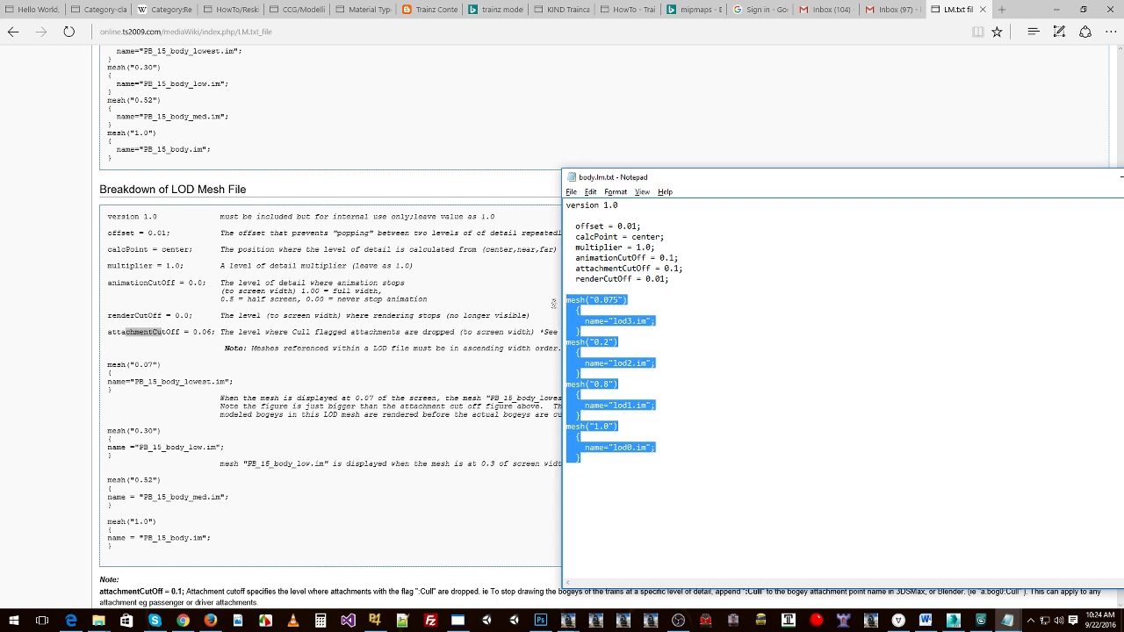
# Change the mesh threshold for lod2.im to 0.35 in body.lm.txt.
pyautogui.click(623, 342)
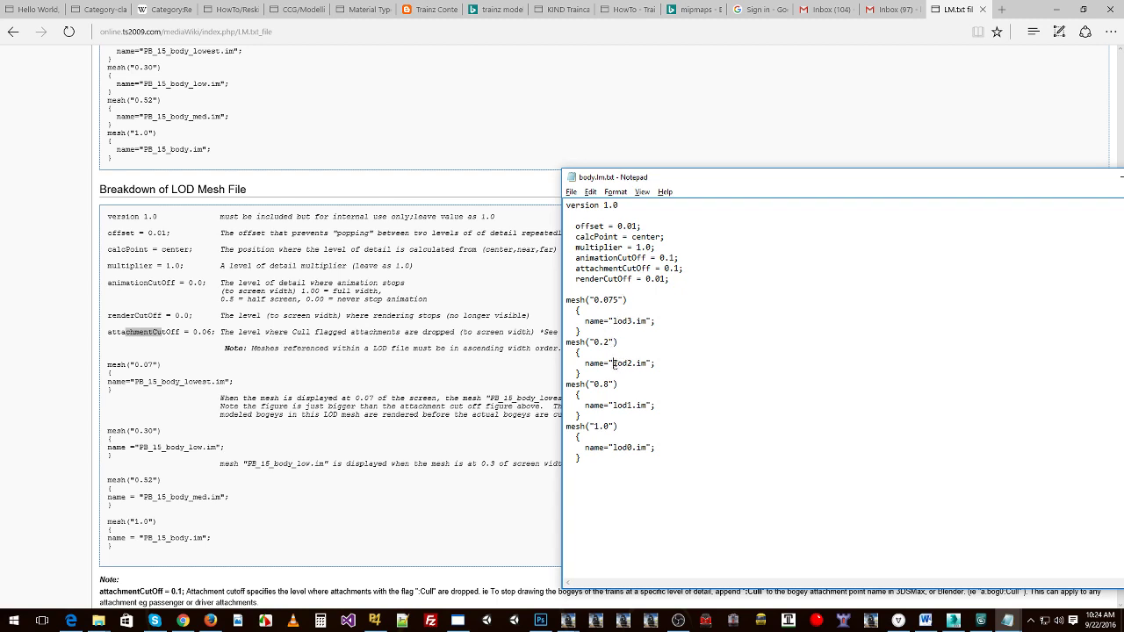
pyautogui.moveTo(613, 364); pyautogui.dragTo(632, 365)
pyautogui.moveTo(612, 404); pyautogui.dragTo(632, 405)
pyautogui.moveTo(613, 364)
pyautogui.mouseDown()
pyautogui.moveTo(633, 363)
pyautogui.moveTo(608, 342)
pyautogui.mouseUp()
pyautogui.write('35')
# Compare the lod1.im and lod2.im names with the edited lod2 threshold, and highlight all the mesh blocks.
pyautogui.moveTo(613, 363); pyautogui.dragTo(631, 363)
pyautogui.click(622, 404)
pyautogui.moveTo(603, 341); pyautogui.dragTo(613, 341)
pyautogui.moveTo(611, 405); pyautogui.dragTo(632, 404)
pyautogui.moveTo(613, 363); pyautogui.dragTo(633, 362)
pyautogui.click(614, 362)
pyautogui.moveTo(613, 362)
pyautogui.mouseDown()
pyautogui.moveTo(632, 363)
pyautogui.moveTo(609, 342)
pyautogui.mouseUp()
pyautogui.moveTo(612, 363); pyautogui.dragTo(632, 362)
pyautogui.moveTo(610, 342); pyautogui.dragTo(604, 343)
pyautogui.moveTo(660, 458); pyautogui.dragTo(564, 300)
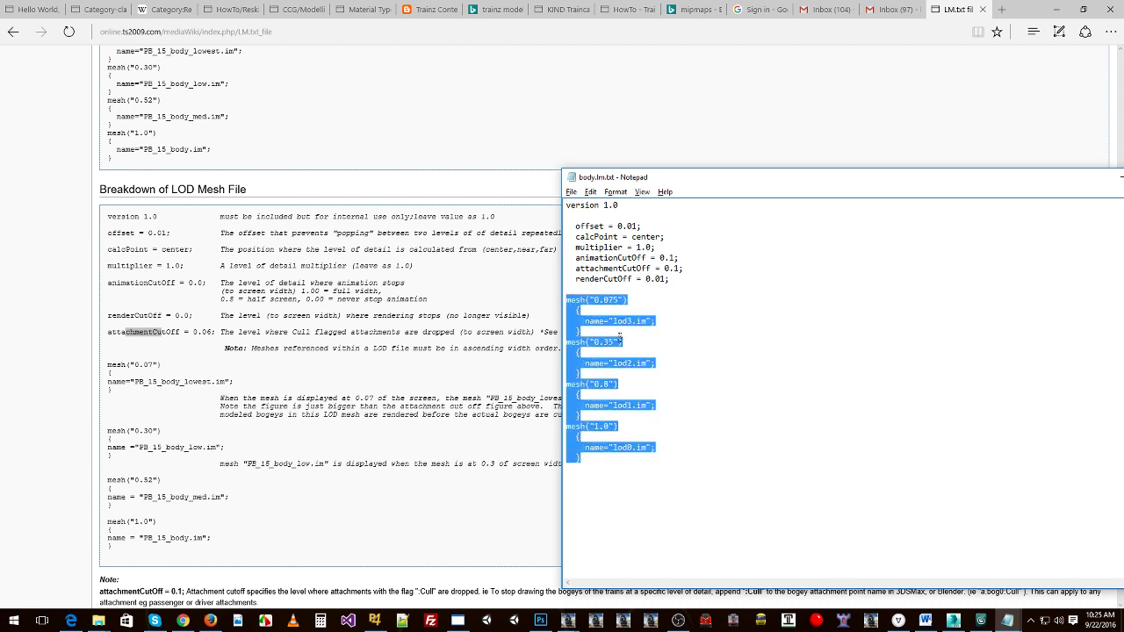
# Set the mesh threshold for lod2.im back to 0.2.
pyautogui.click(621, 341)
pyautogui.press('BackSpace')
pyautogui.press('BackSpace')
pyautogui.write('2')
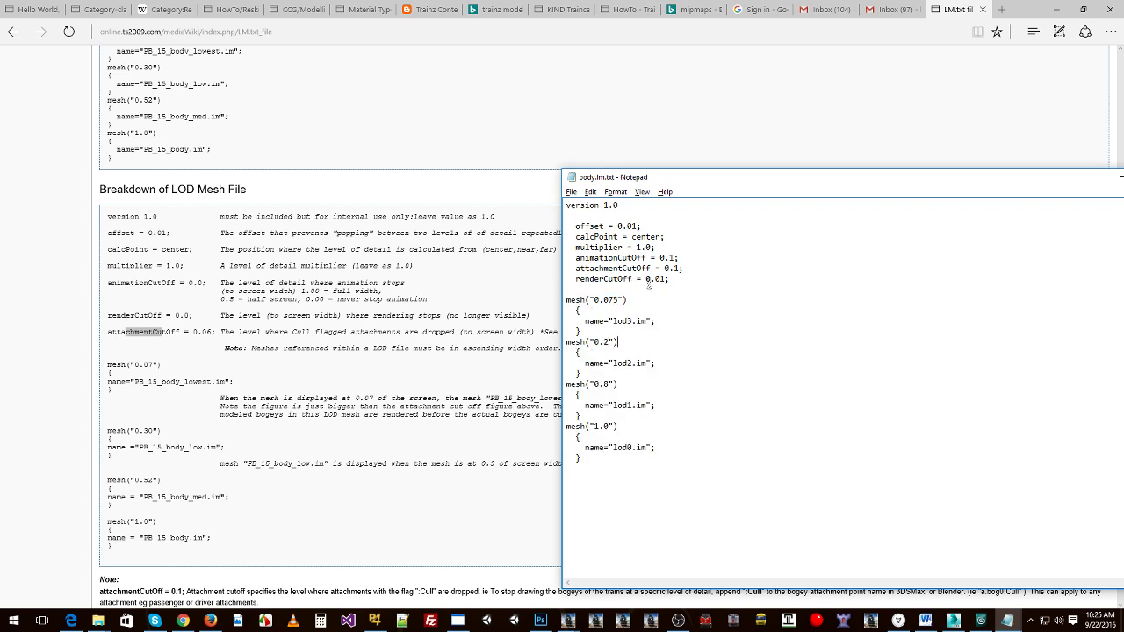
# Switch to File Explorer, go up to the Trainz Assets folder, and move the TrainzContent window aside.
pyautogui.hotkey('alt', 'Tab')
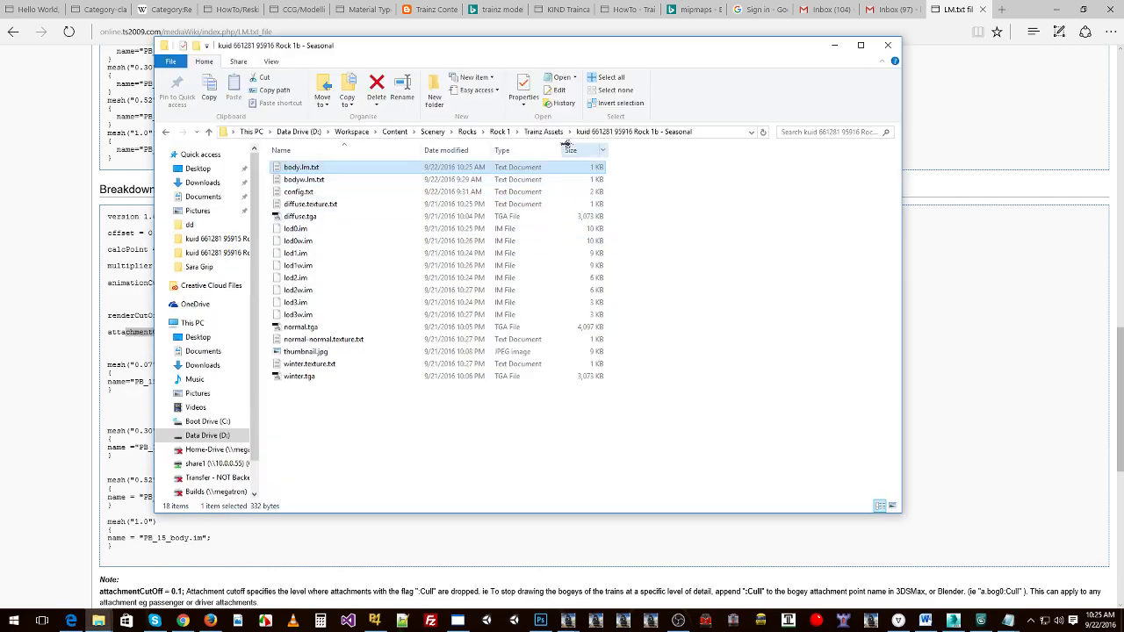
pyautogui.click(544, 132)
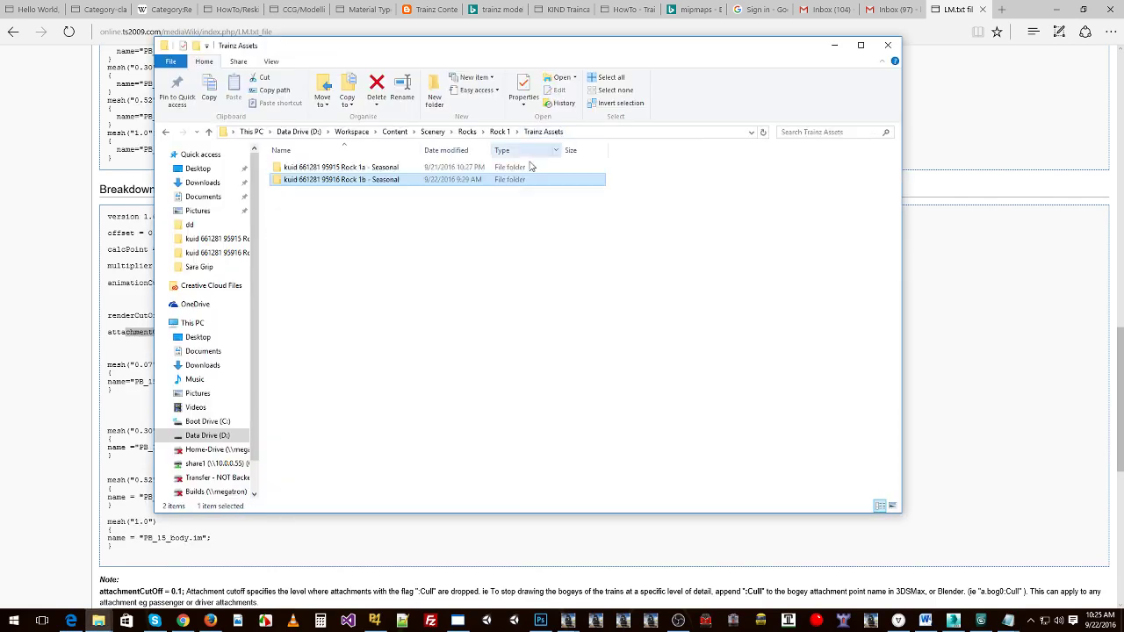
pyautogui.click(364, 169)
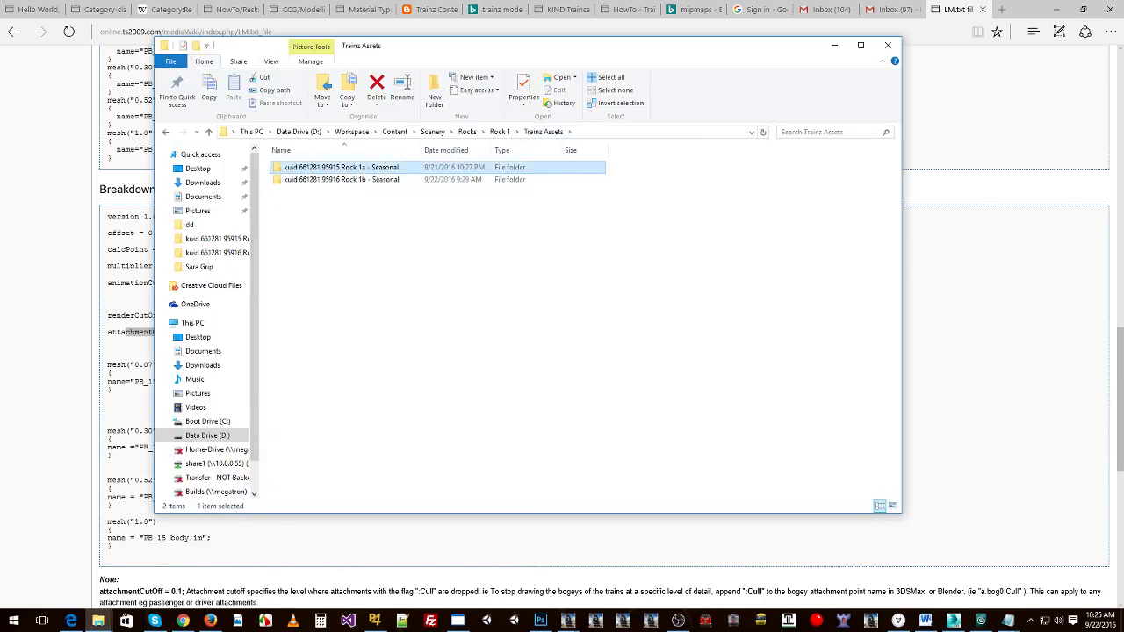
pyautogui.hotkey('alt', 'Tab')
pyautogui.hotkey('alt', 'Tab')
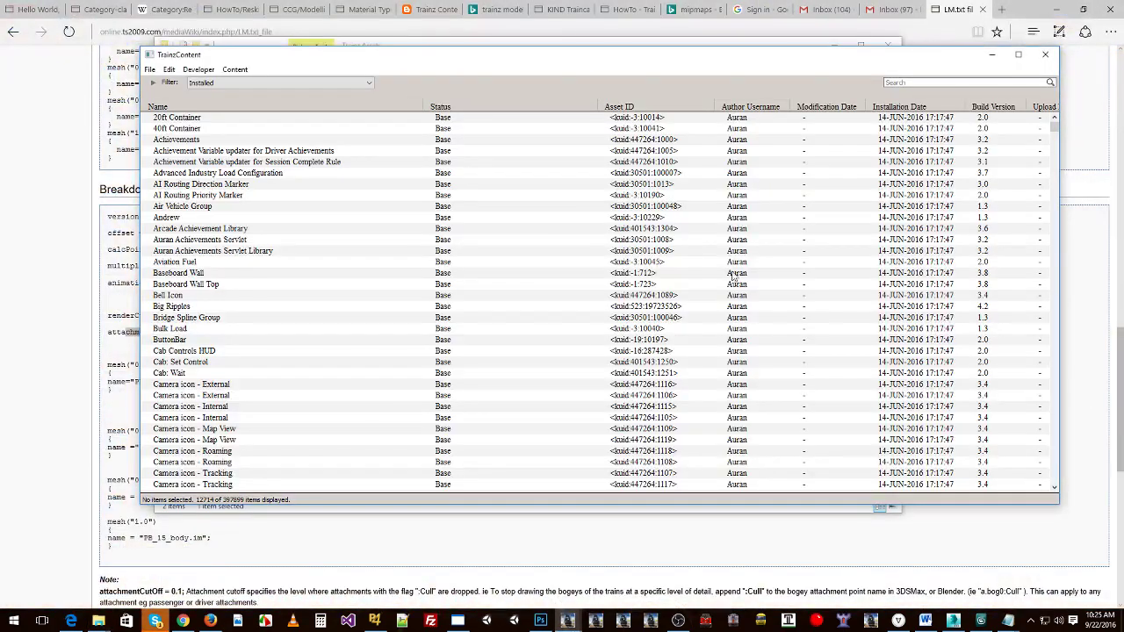
pyautogui.moveTo(322, 65); pyautogui.dragTo(398, 138)
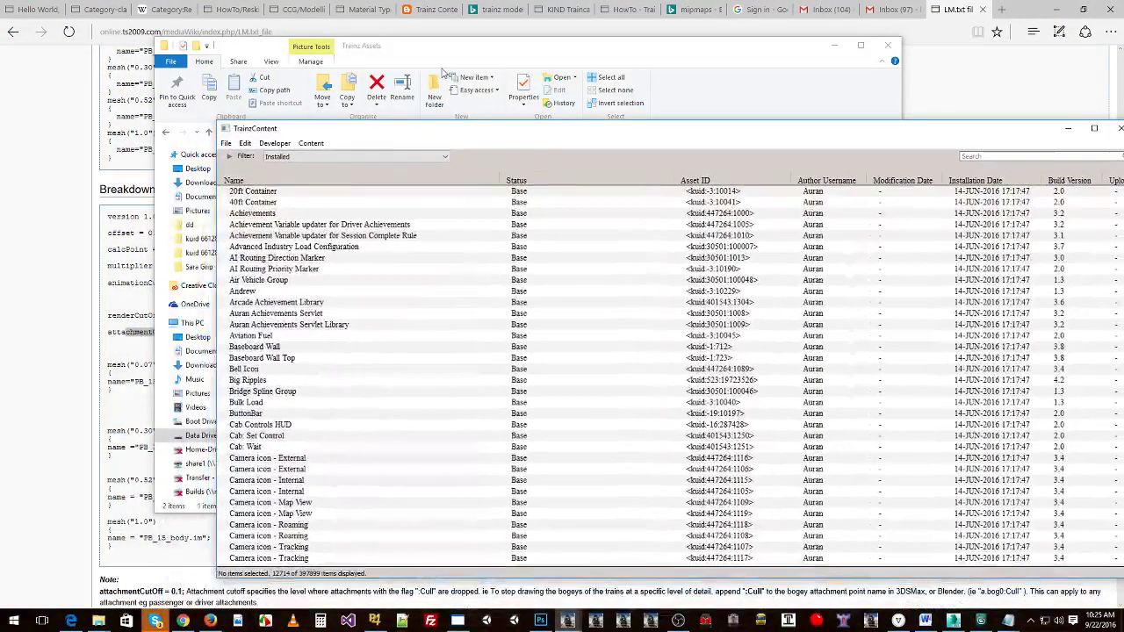
pyautogui.hotkey('alt', 'Tab')
# Open config.txt from the Rock 1a - Seasonal folder, view its mesh-table, and close the file.
pyautogui.doubleClick(351, 171)
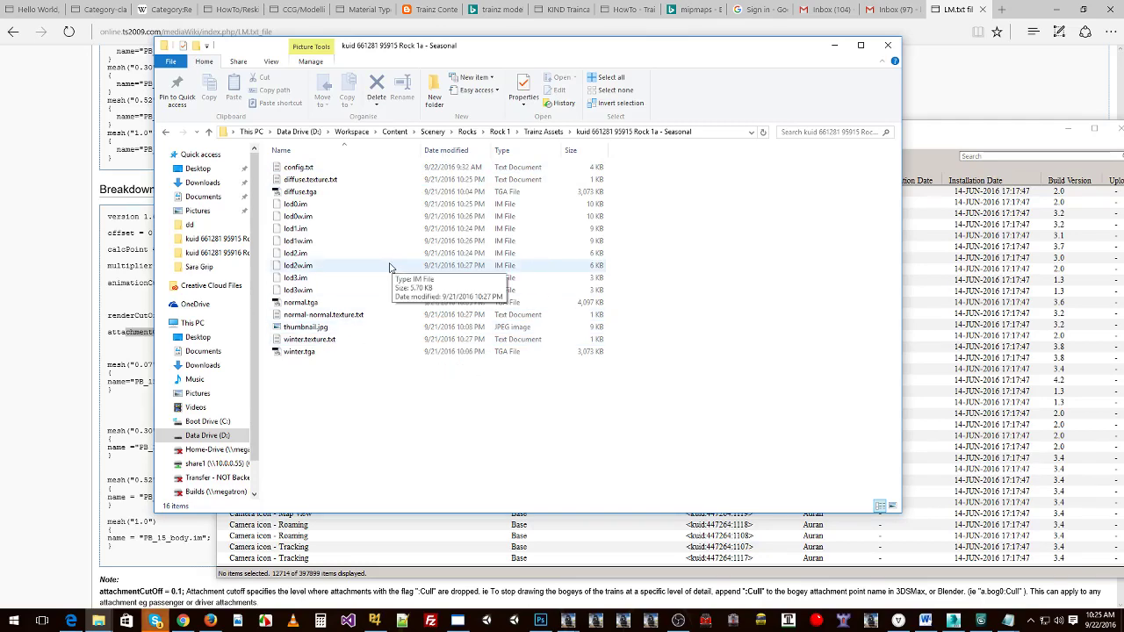
pyautogui.doubleClick(298, 169)
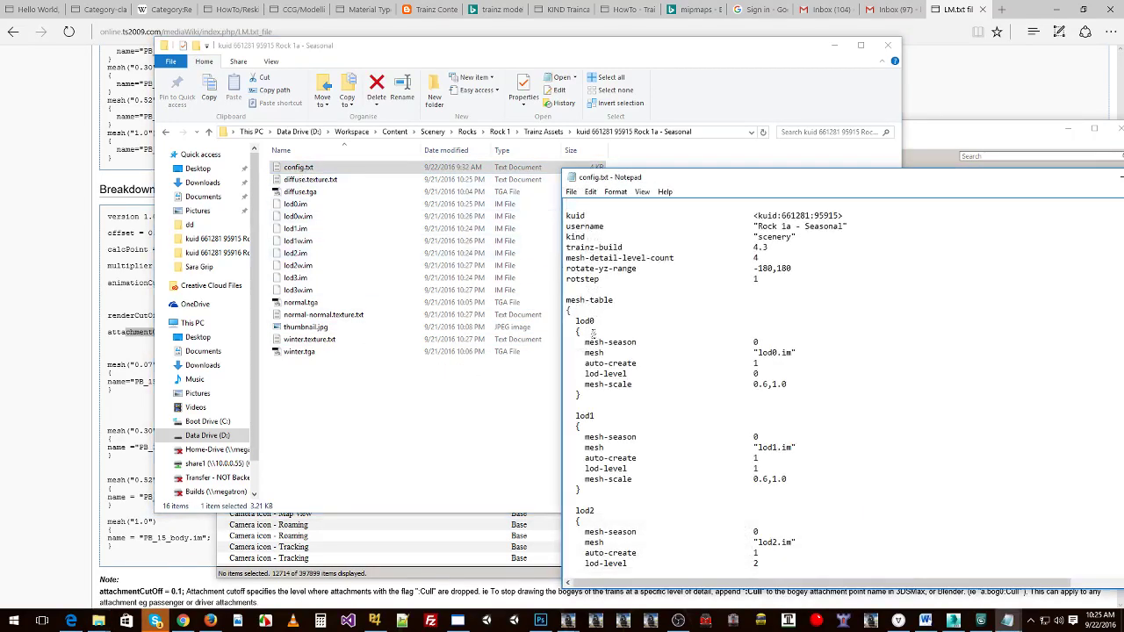
pyautogui.moveTo(692, 182); pyautogui.dragTo(530, 97)
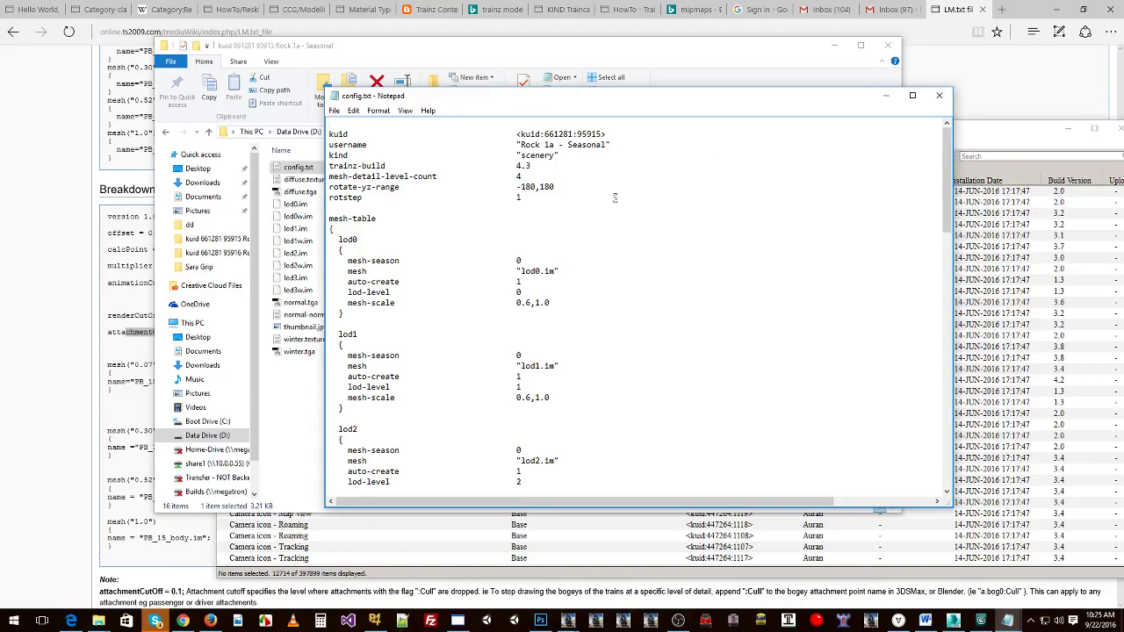
pyautogui.click(939, 94)
# Look at body.lm.txt among the Rock 1b - Seasonal folder's files and return to the Trainz Assets folder.
pyautogui.hotkey('alt', 'Up')
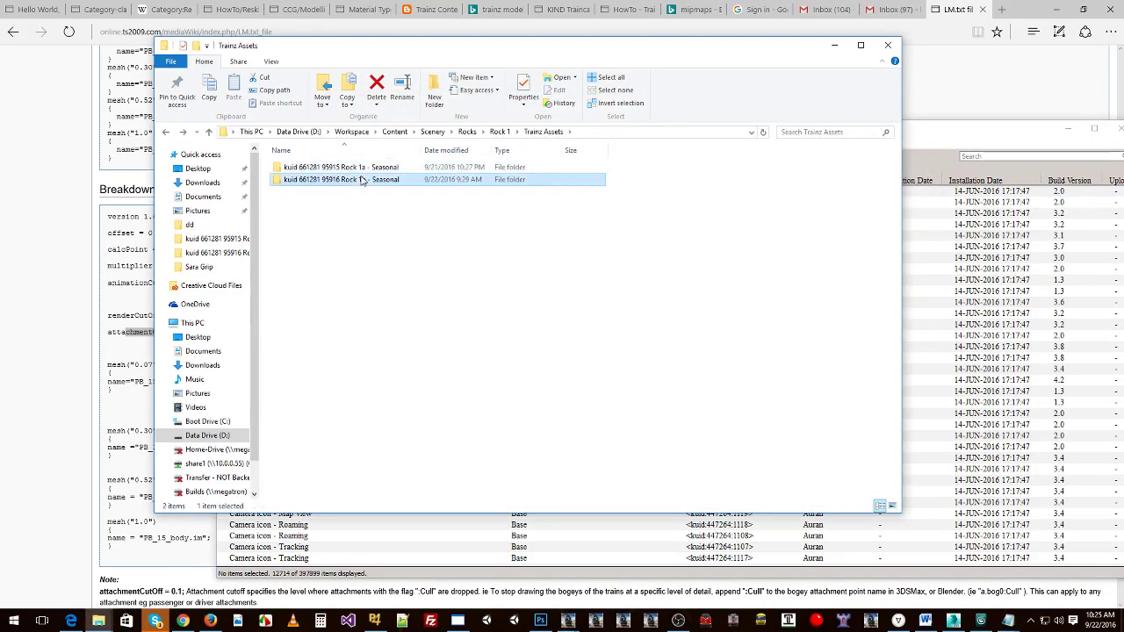
pyautogui.doubleClick(379, 181)
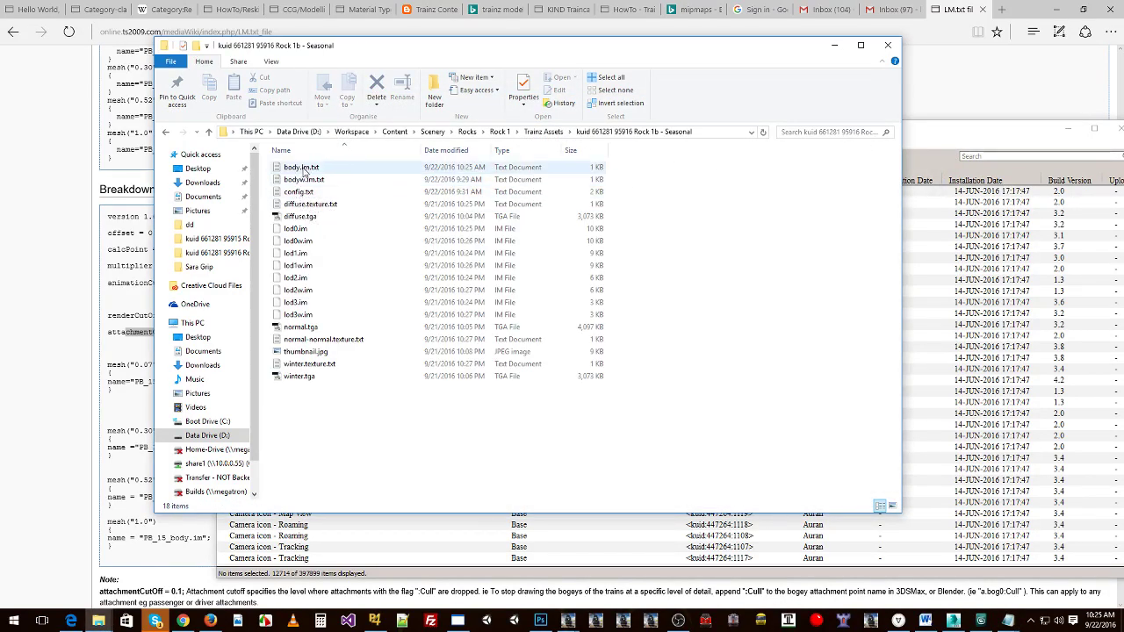
pyautogui.click(309, 171)
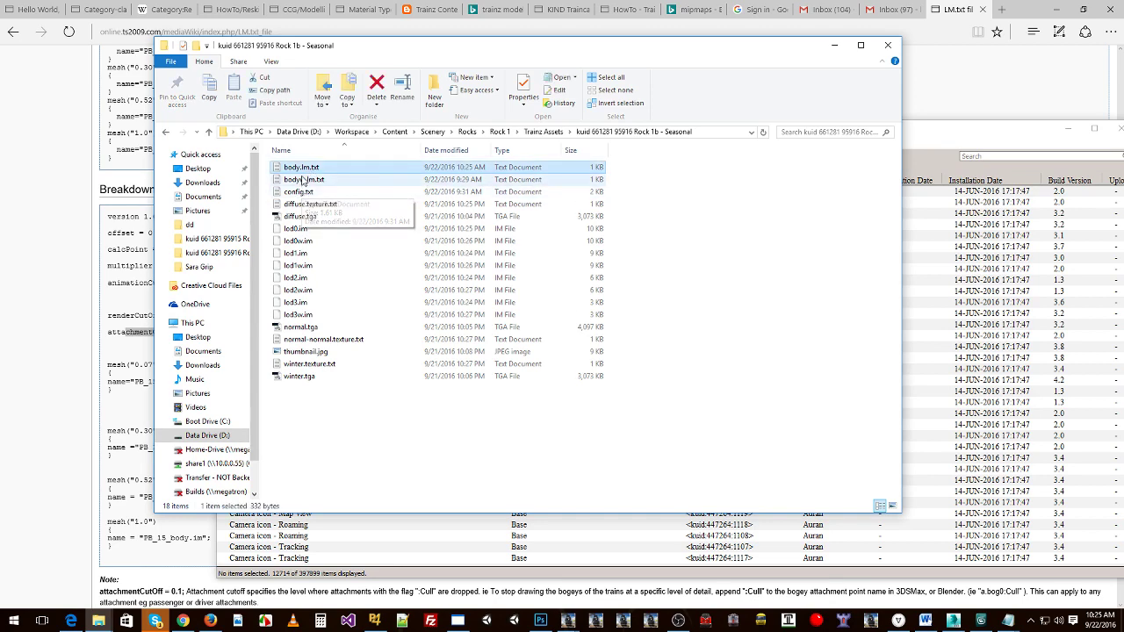
pyautogui.hotkey('alt', 'Up')
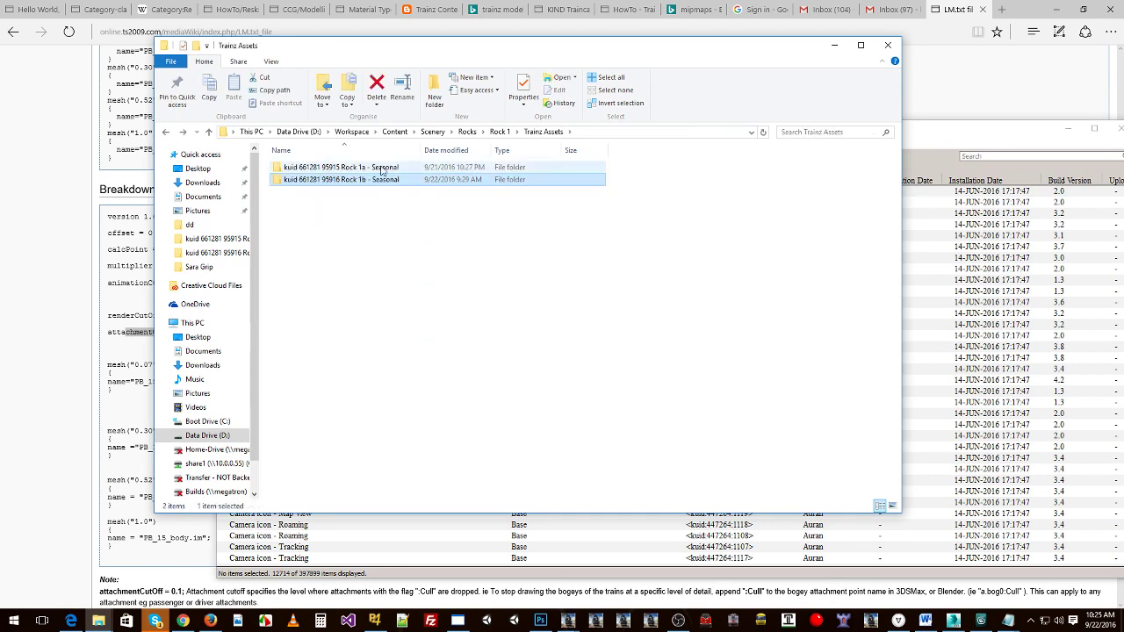
# Install the Rock 1a - Seasonal and Rock 1b - Seasonal folders into TrainzContent and expand the installation log.
pyautogui.moveTo(502, 207); pyautogui.dragTo(432, 149)
pyautogui.moveTo(981, 227); pyautogui.dragTo(975, 234)
pyautogui.click(180, 138)
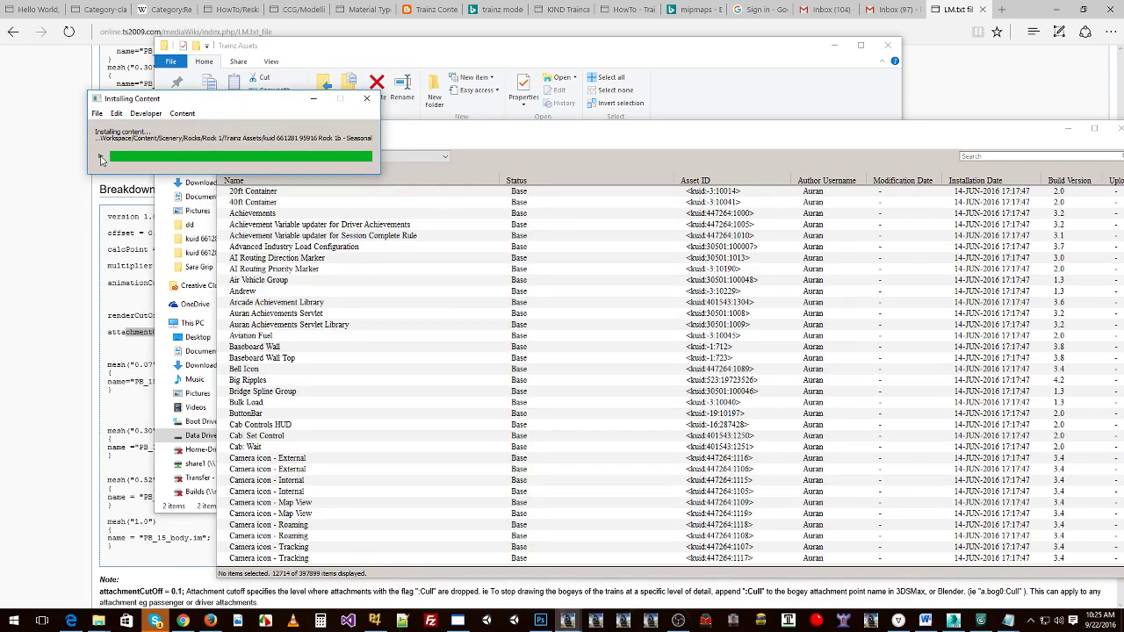
pyautogui.click(99, 156)
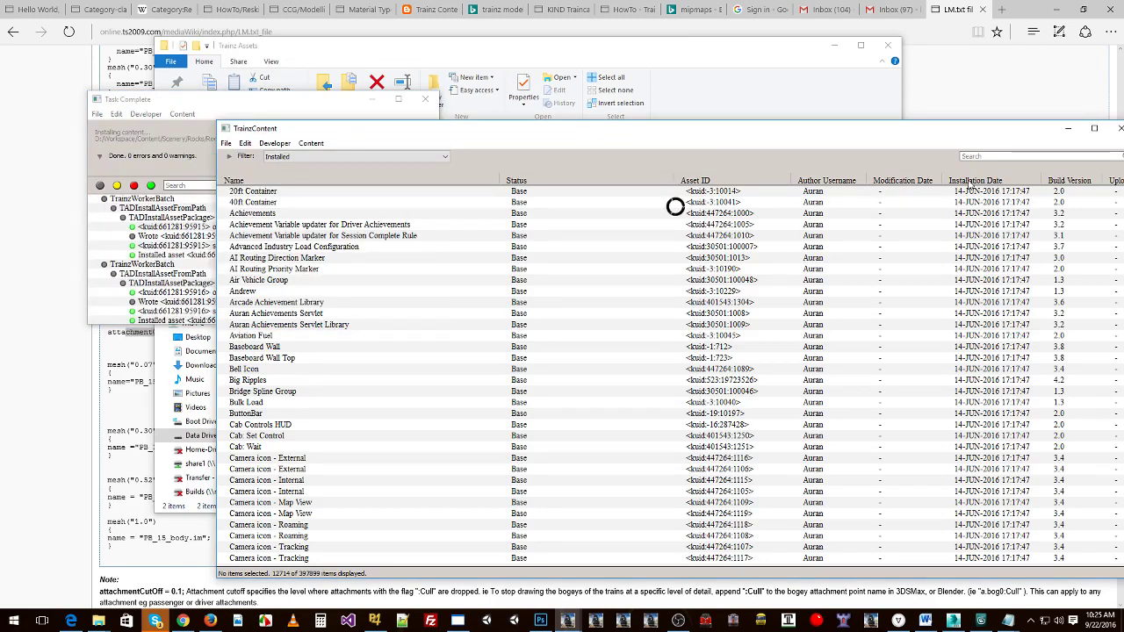
# Sort the installed assets by installation date, newest first, and close the installation log window.
pyautogui.click(967, 182)
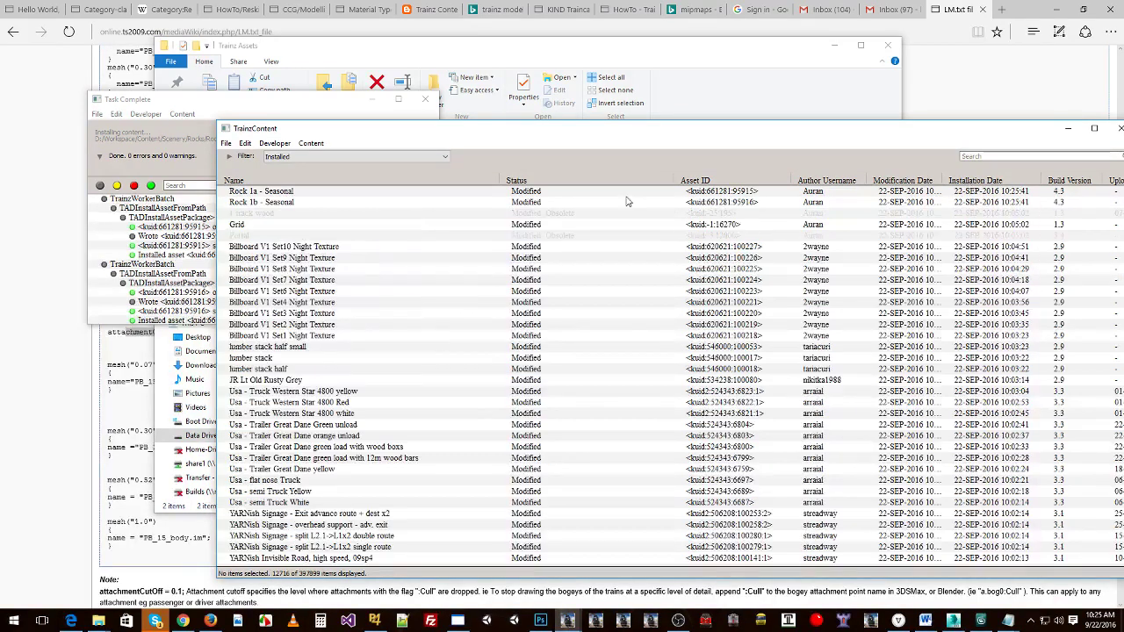
pyautogui.click(208, 107)
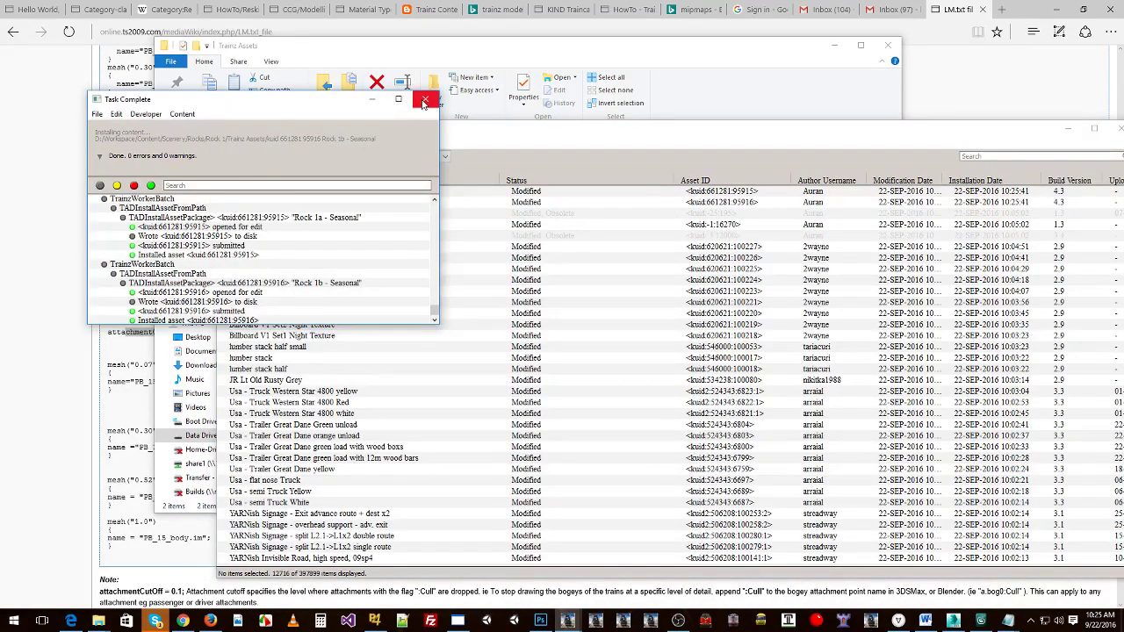
pyautogui.click(424, 98)
# Preview the Rock 1a - Seasonal asset and look at the rock from several sides.
pyautogui.click(296, 193)
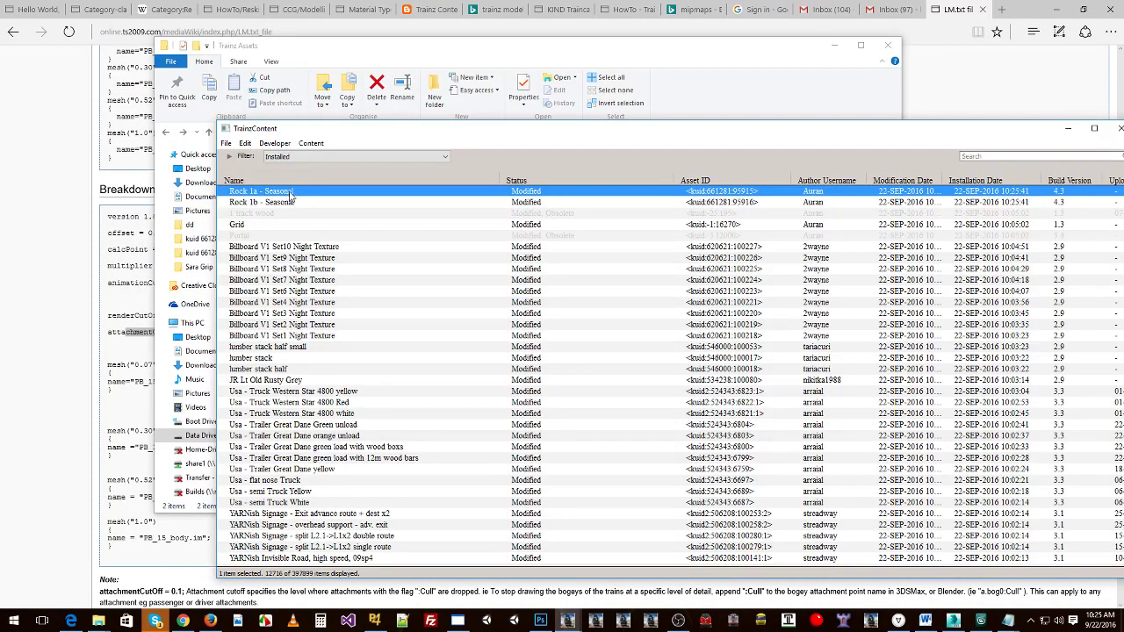
pyautogui.rightClick(322, 191)
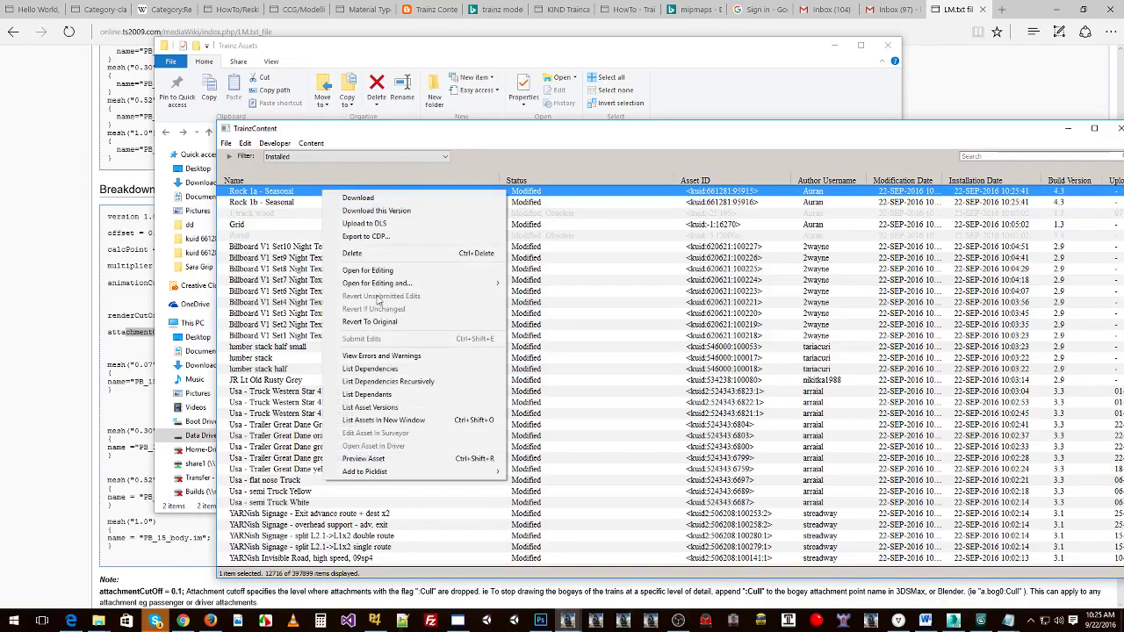
pyautogui.click(366, 458)
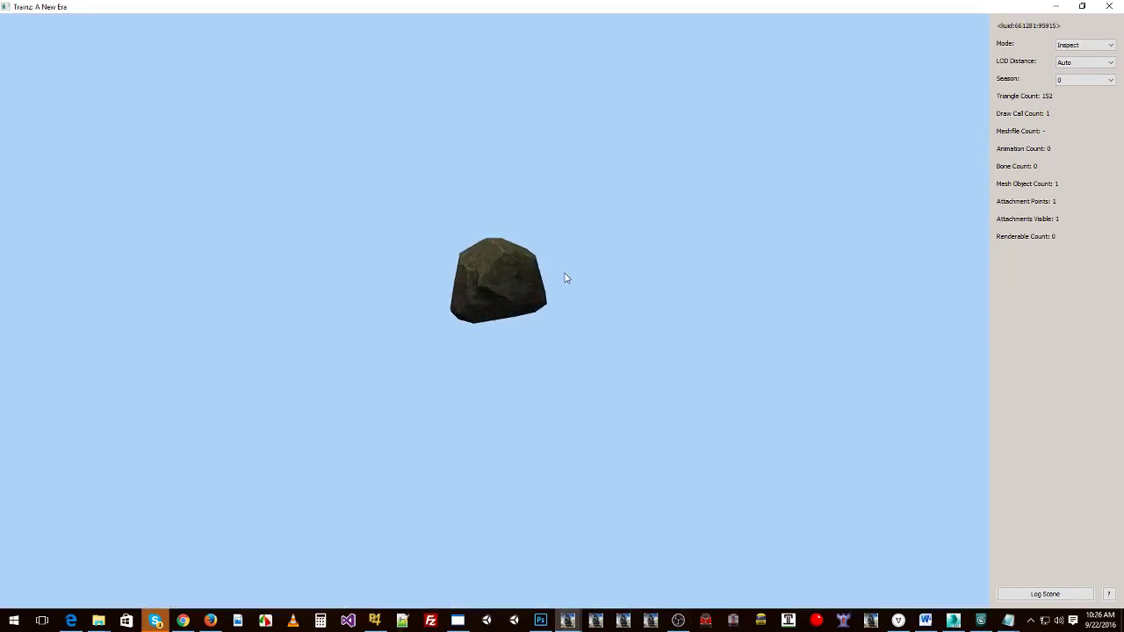
pyautogui.moveTo(625, 259); pyautogui.dragTo(727, 253)
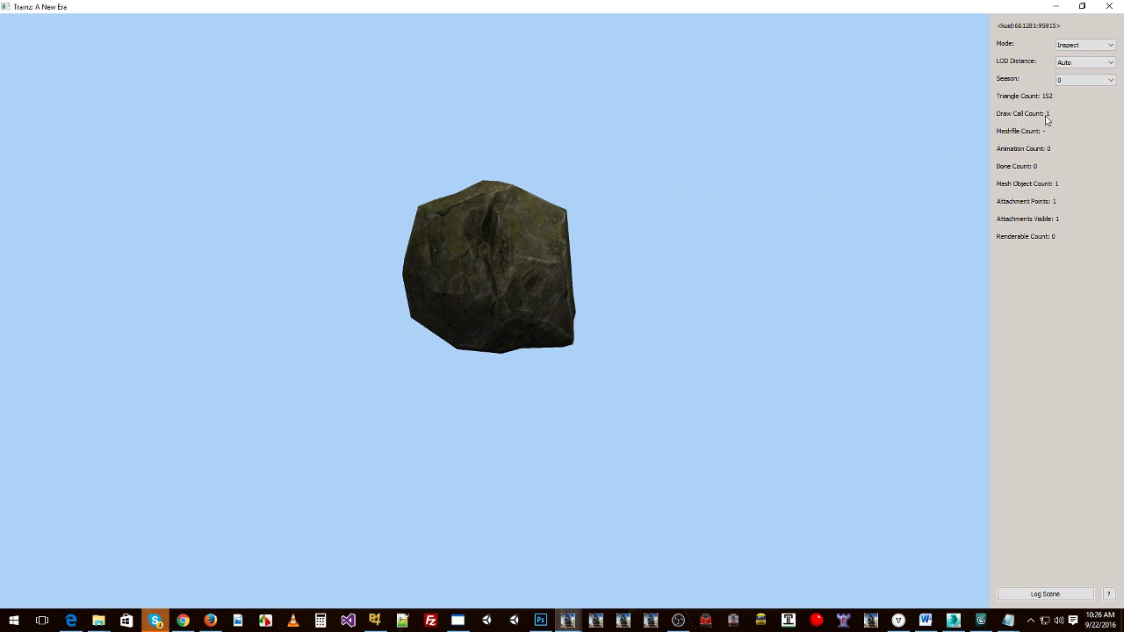
pyautogui.moveTo(563, 259); pyautogui.dragTo(835, 245)
# Switch to 3ds Max to look at the rock mesh and its material, and return to the Rock 1a preview.
pyautogui.click(981, 621)
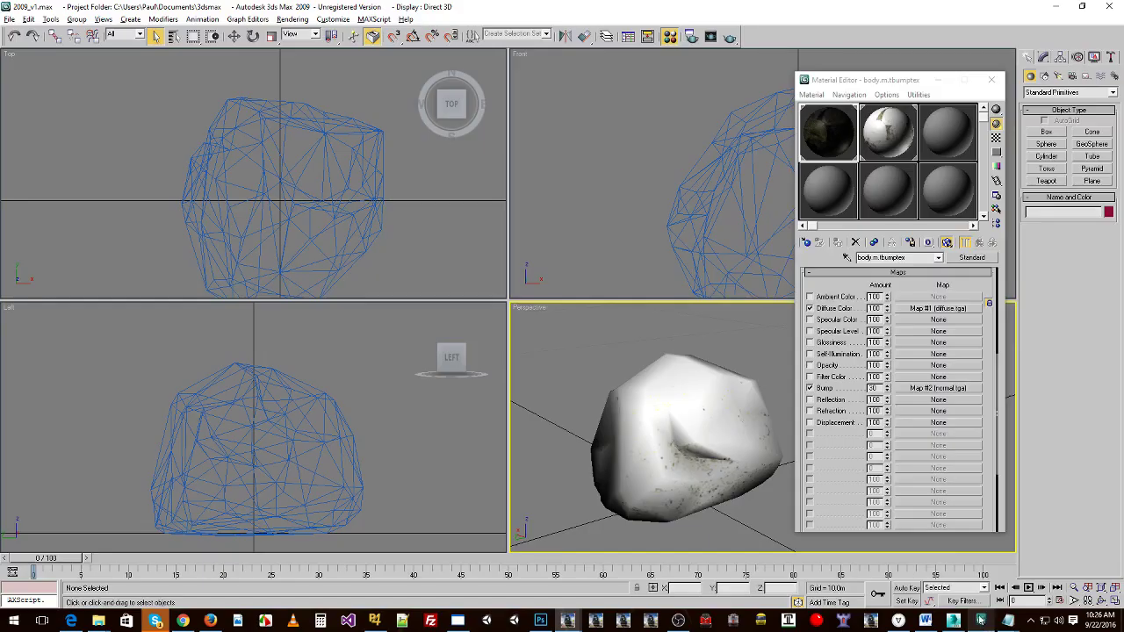
pyautogui.click(889, 132)
pyautogui.click(835, 132)
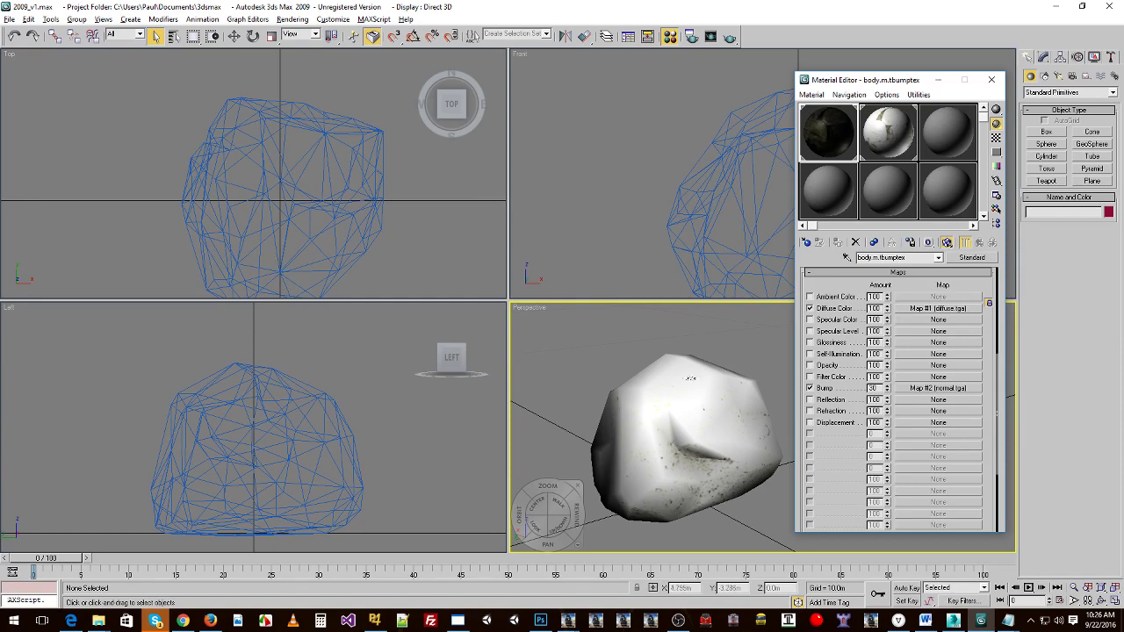
pyautogui.hotkey('alt', 'Tab')
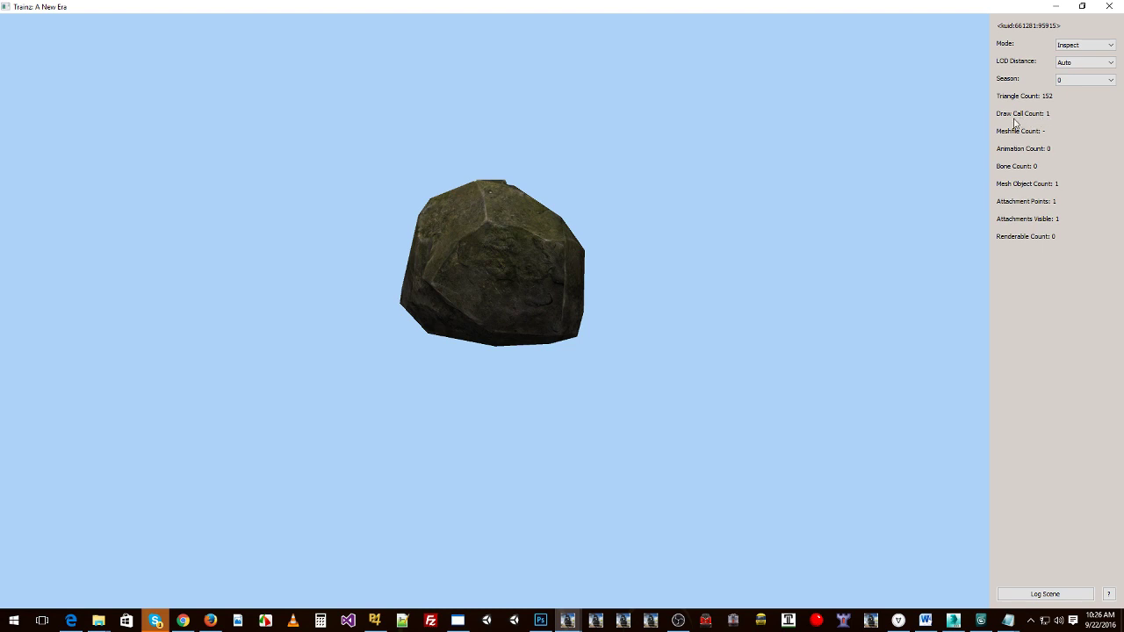
# Examine the rock's shape and triangle count at near and far viewing distances with the LOD distance on Auto.
pyautogui.moveTo(593, 217); pyautogui.dragTo(604, 240)
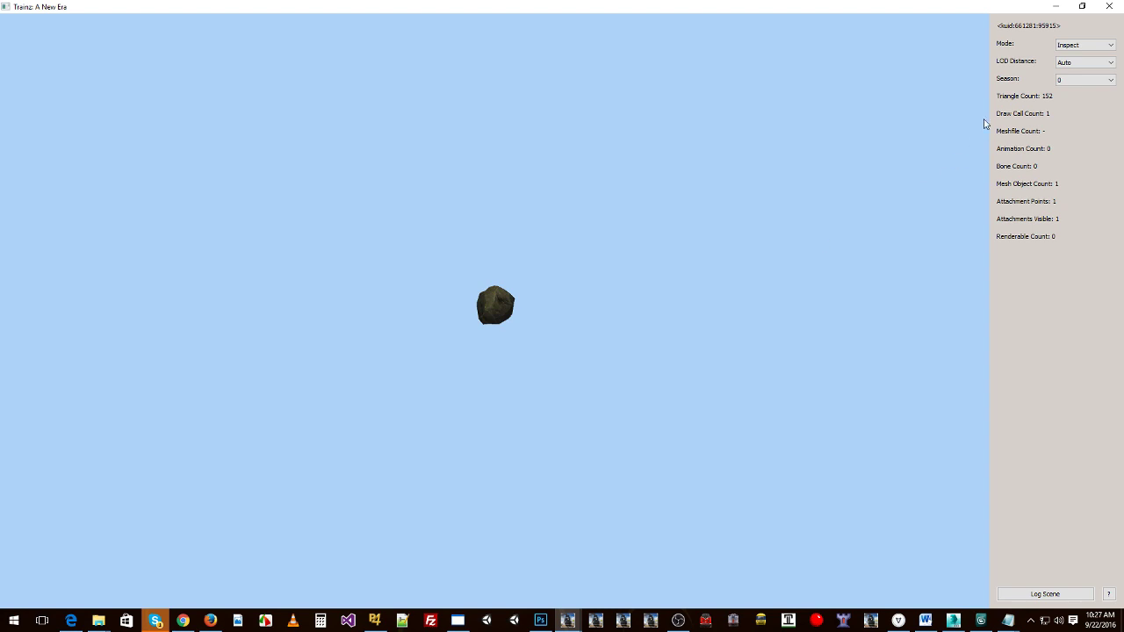
pyautogui.moveTo(531, 316)
pyautogui.mouseDown()
pyautogui.moveTo(537, 278)
pyautogui.moveTo(693, 278)
pyautogui.moveTo(461, 289)
pyautogui.moveTo(530, 302)
pyautogui.mouseUp()
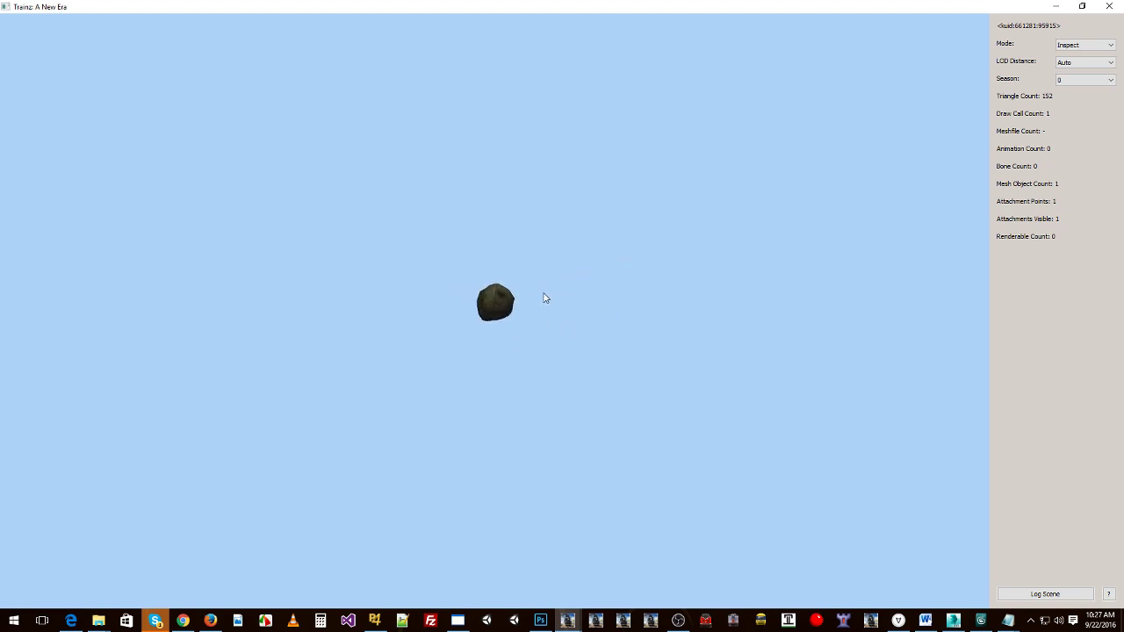
pyautogui.scroll(-3, 543, 298)
pyautogui.scroll(-2, 544, 298)
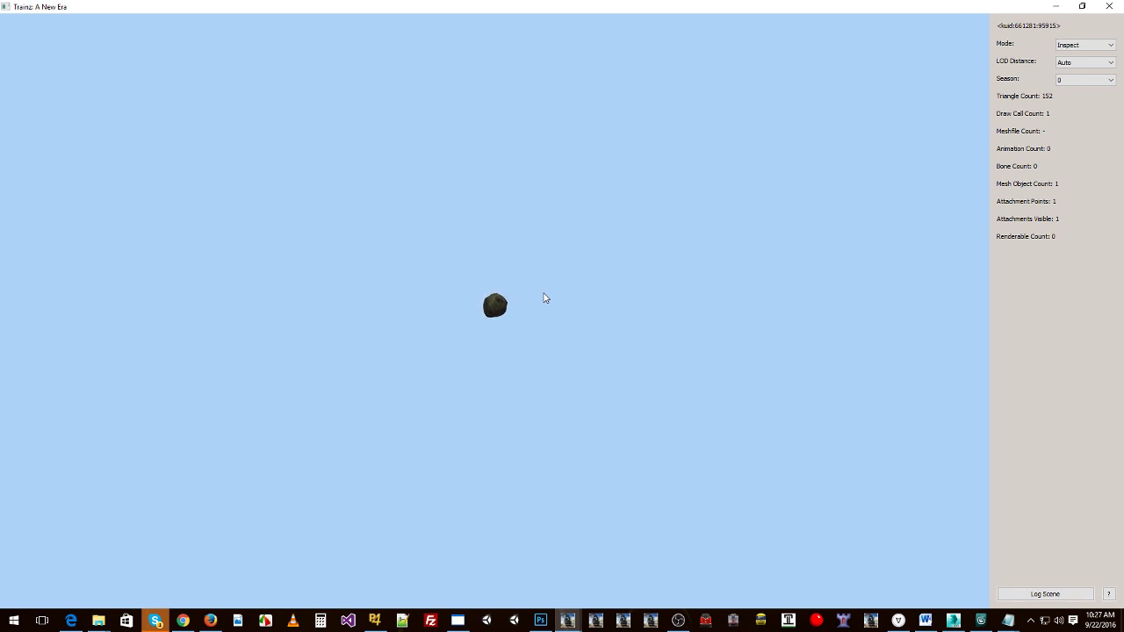
pyautogui.scroll(-2, 544, 299)
pyautogui.scroll(-1, 543, 298)
pyautogui.moveTo(543, 294); pyautogui.dragTo(480, 301)
pyautogui.moveTo(559, 281); pyautogui.dragTo(601, 272)
pyautogui.scroll(10, 524, 297)
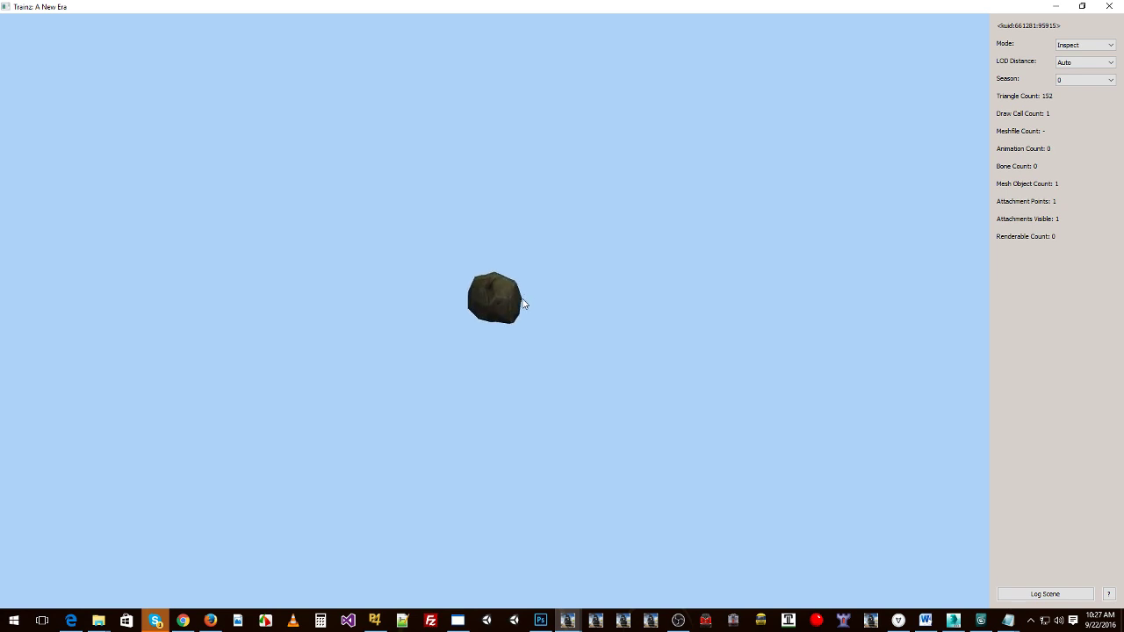
pyautogui.scroll(-10, 523, 304)
pyautogui.moveTo(518, 308); pyautogui.dragTo(669, 297)
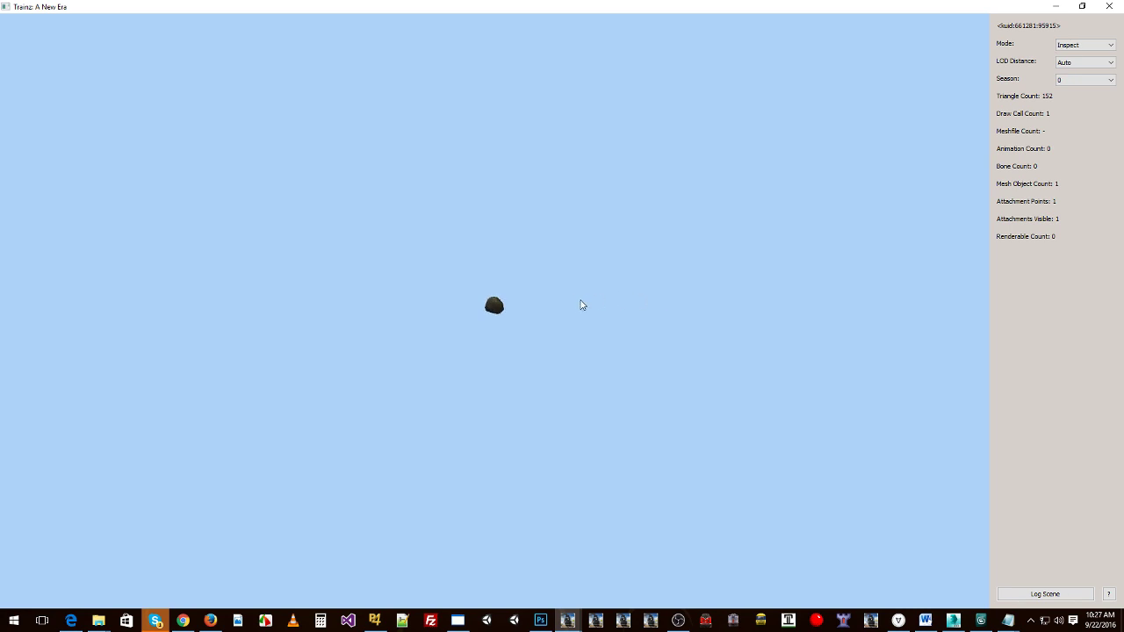
pyautogui.scroll(-4, 579, 304)
pyautogui.moveTo(547, 300)
pyautogui.mouseDown()
pyautogui.moveTo(466, 301)
pyautogui.moveTo(546, 305)
pyautogui.mouseUp()
pyautogui.scroll(10, 520, 310)
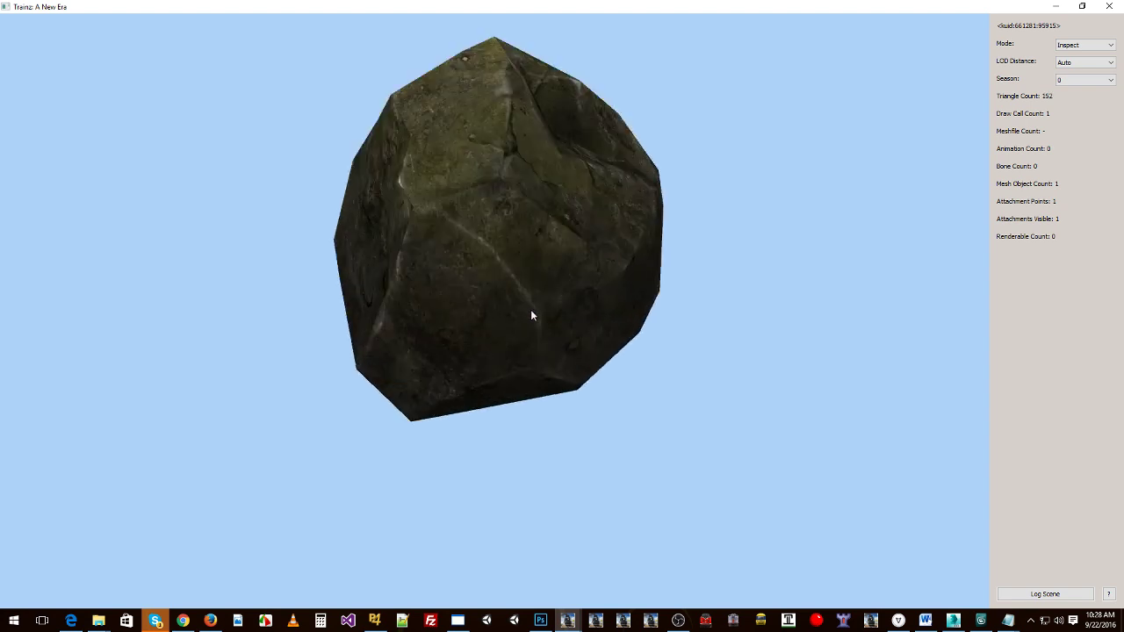
pyautogui.moveTo(530, 309); pyautogui.dragTo(504, 341)
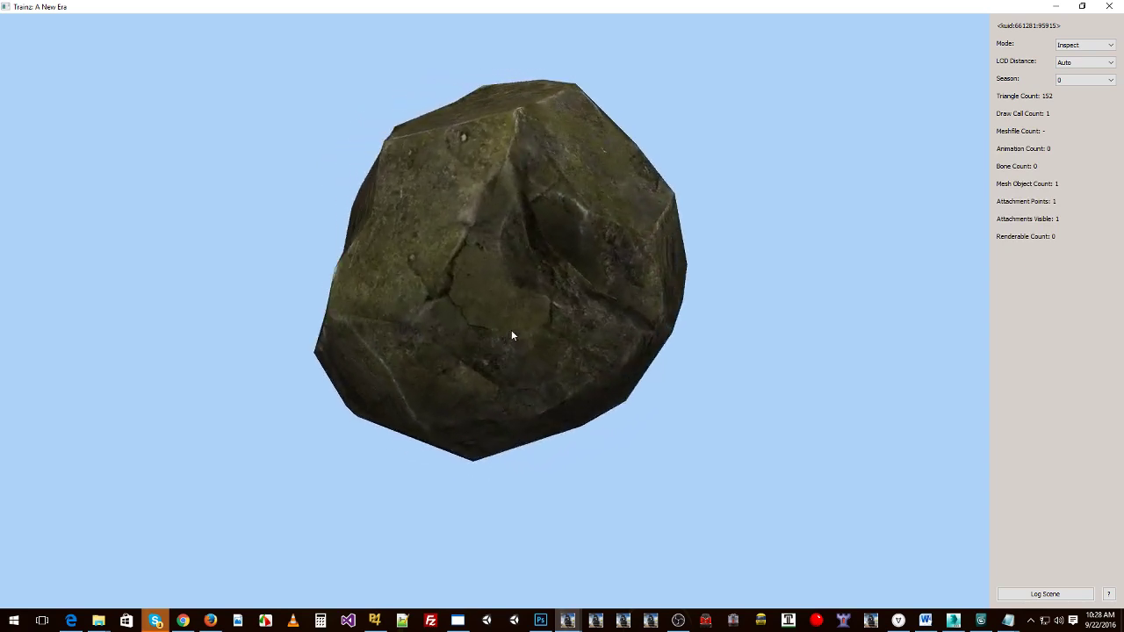
pyautogui.scroll(-10, 557, 312)
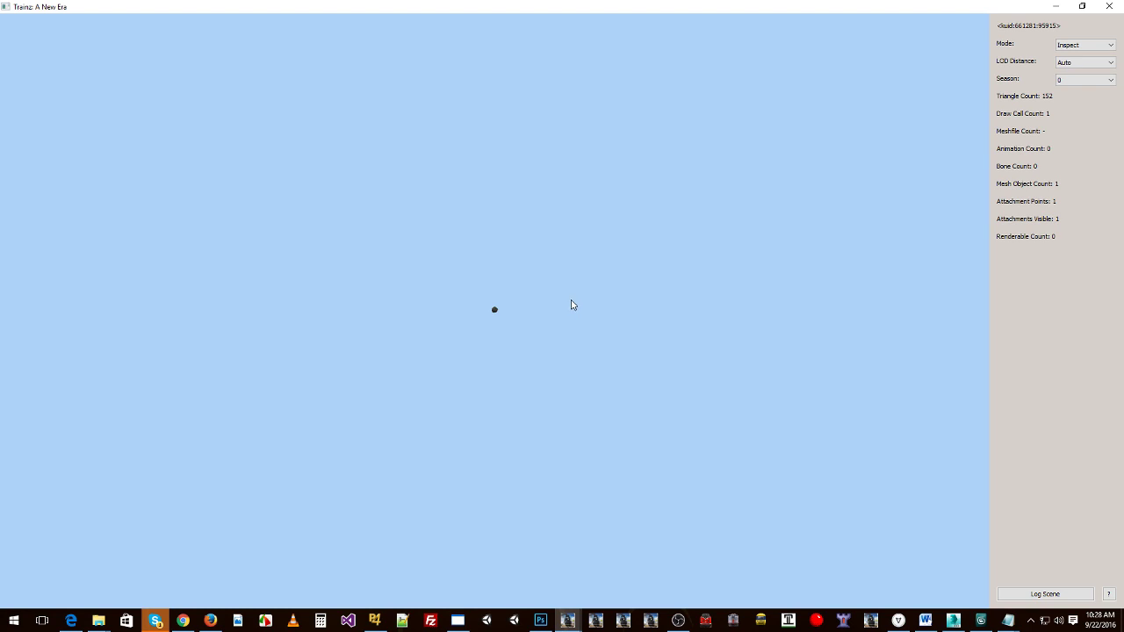
pyautogui.scroll(10, 540, 311)
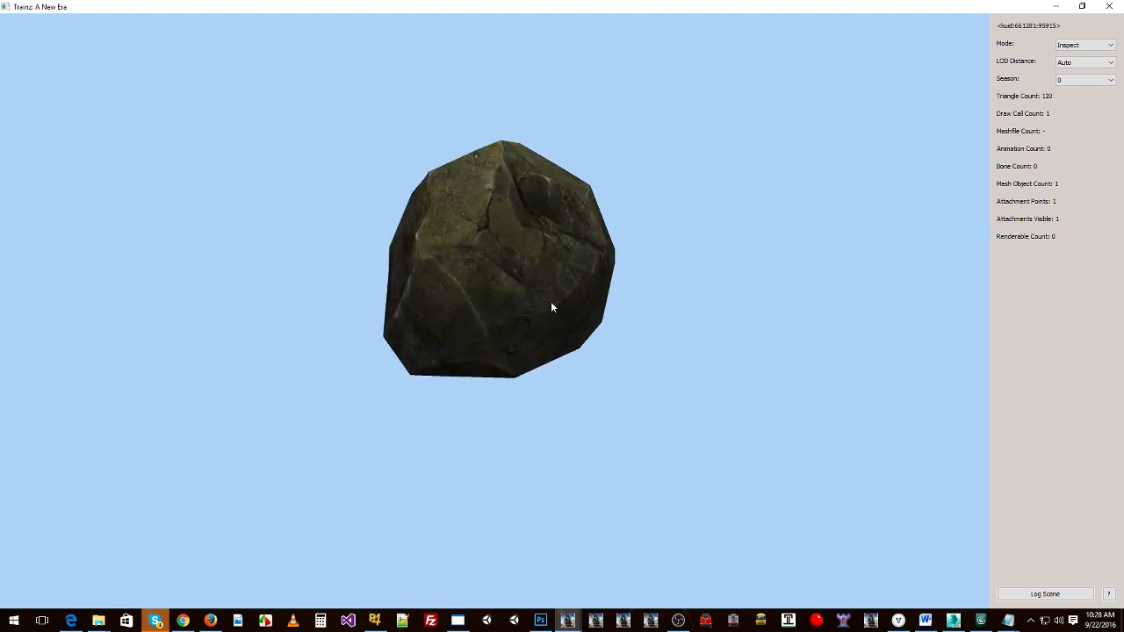
pyautogui.moveTo(552, 307); pyautogui.dragTo(671, 308)
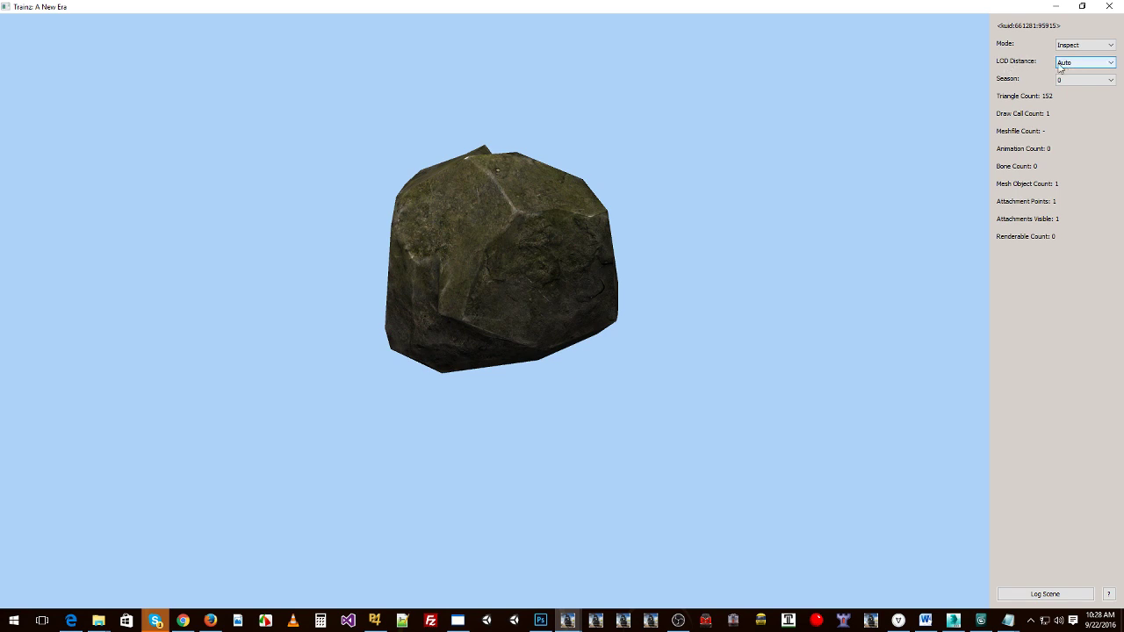
# Inspect the rock's reduced meshes at LOD distances of 250m and 1000m.
pyautogui.click(1080, 63)
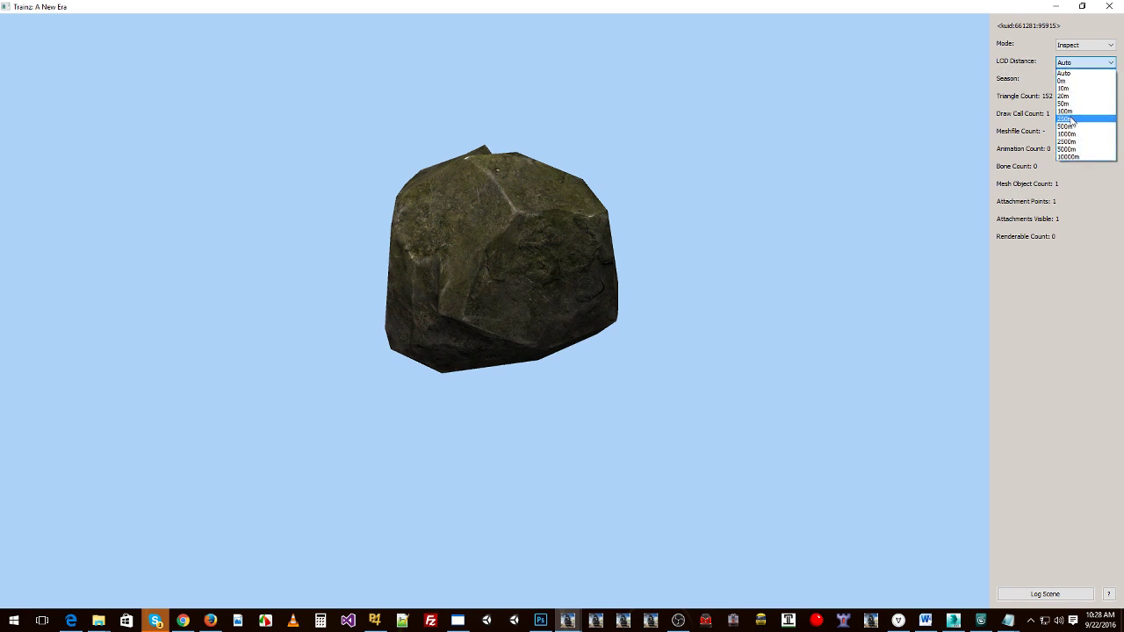
pyautogui.click(1071, 120)
pyautogui.moveTo(730, 176); pyautogui.dragTo(788, 183)
pyautogui.click(1079, 65)
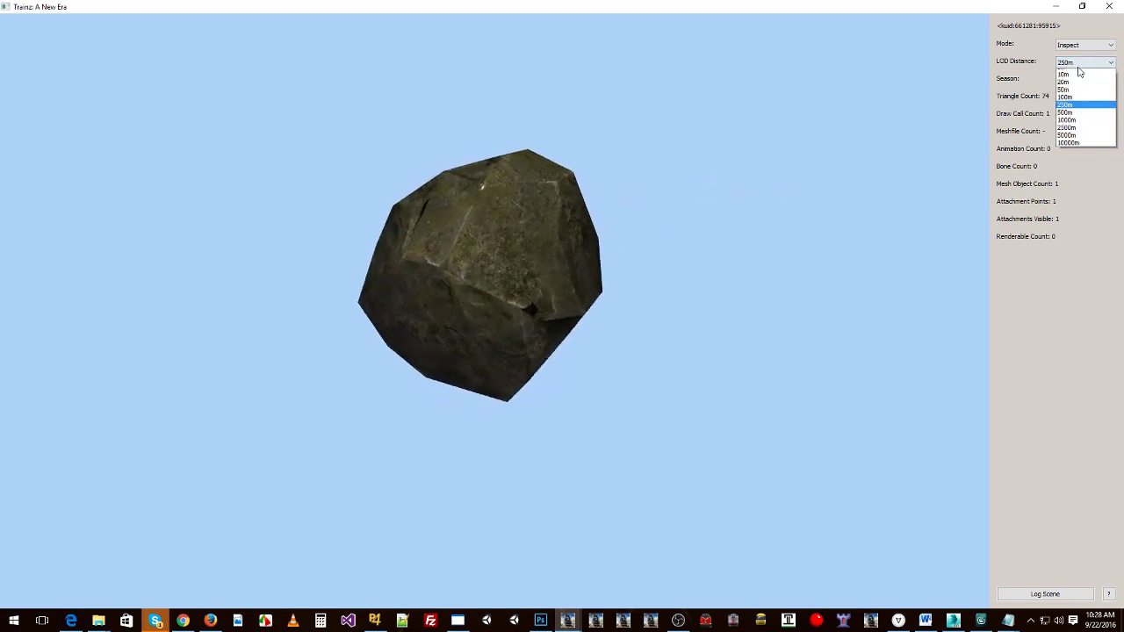
pyautogui.click(1069, 119)
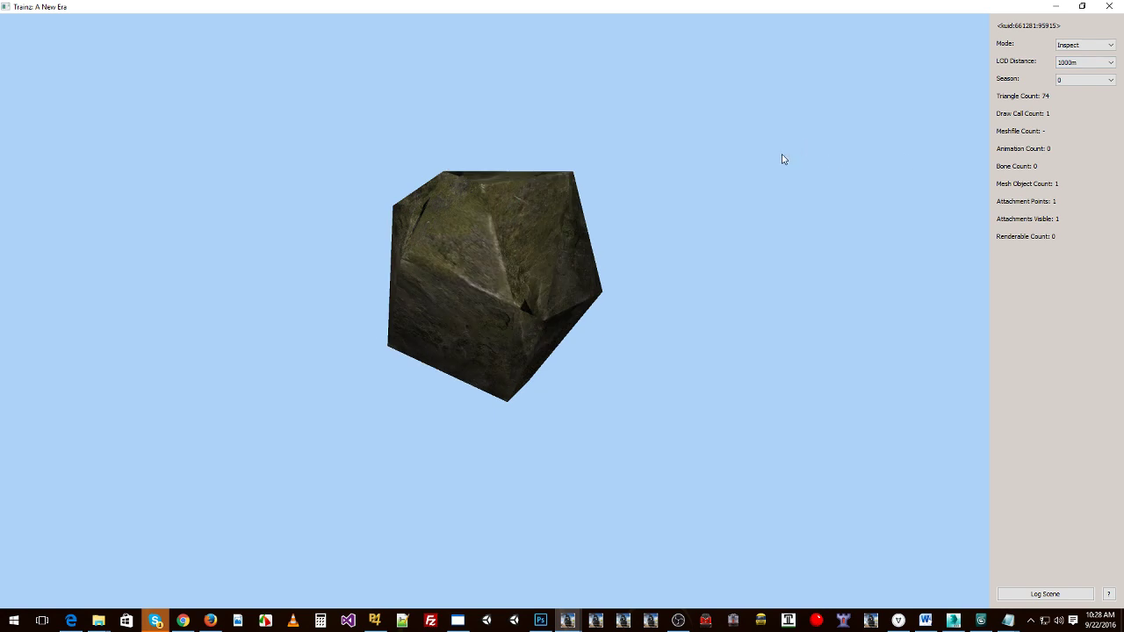
pyautogui.moveTo(784, 159); pyautogui.dragTo(704, 179)
pyautogui.moveTo(905, 133); pyautogui.dragTo(599, 161)
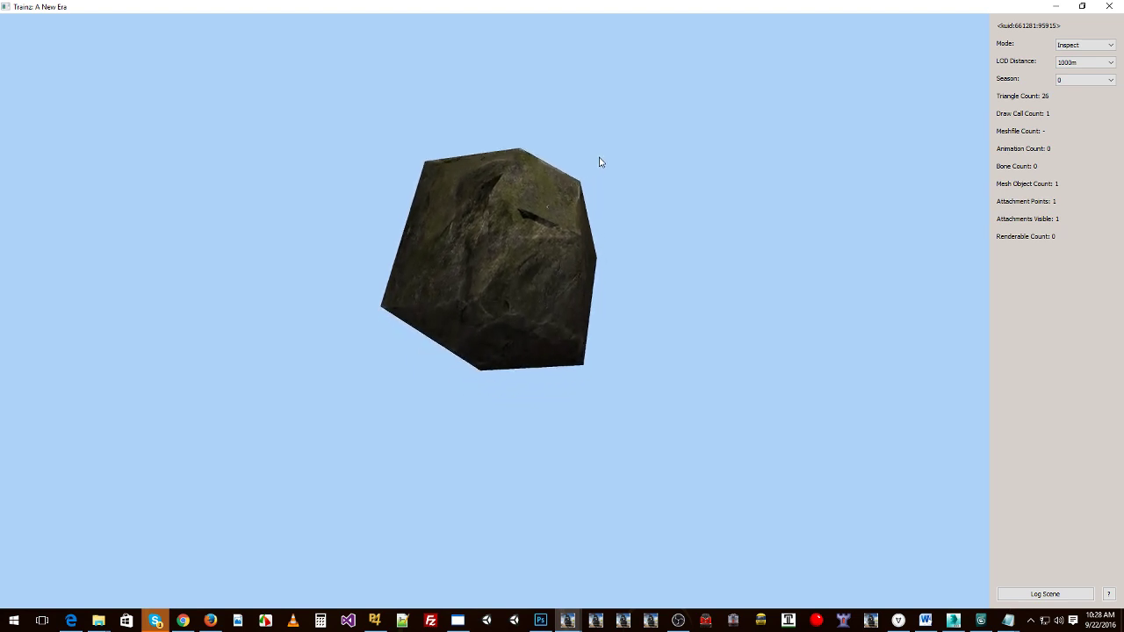
pyautogui.moveTo(599, 161); pyautogui.dragTo(602, 160)
# Return the LOD distance to Auto, check the rock's mesh near and far, and close the preview.
pyautogui.click(1083, 62)
pyautogui.click(1075, 73)
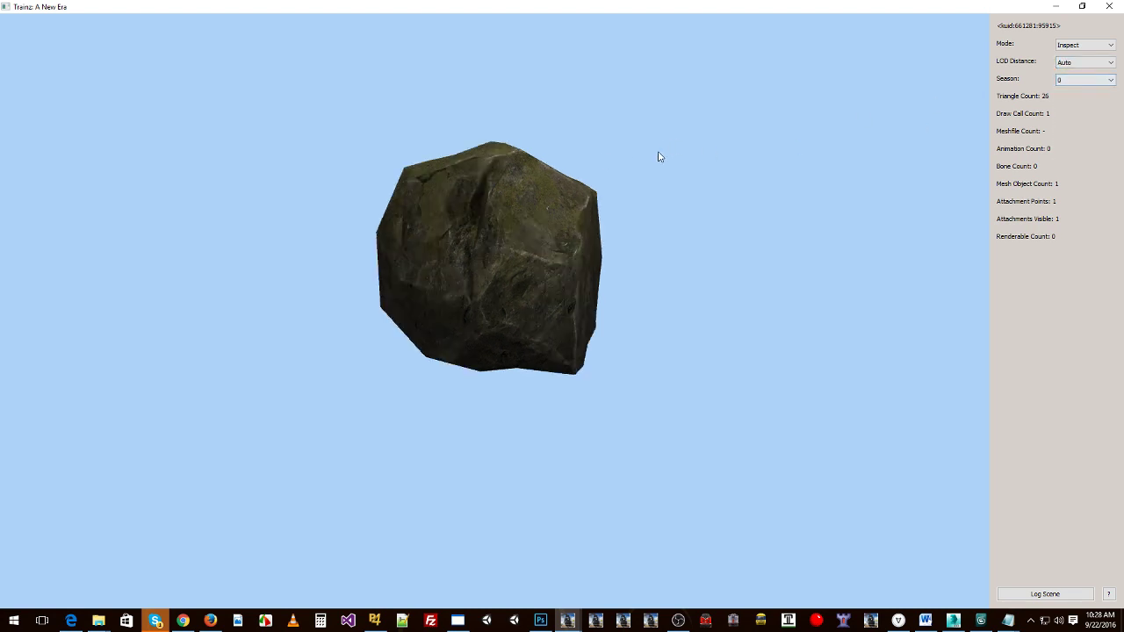
pyautogui.scroll(-10, 659, 198)
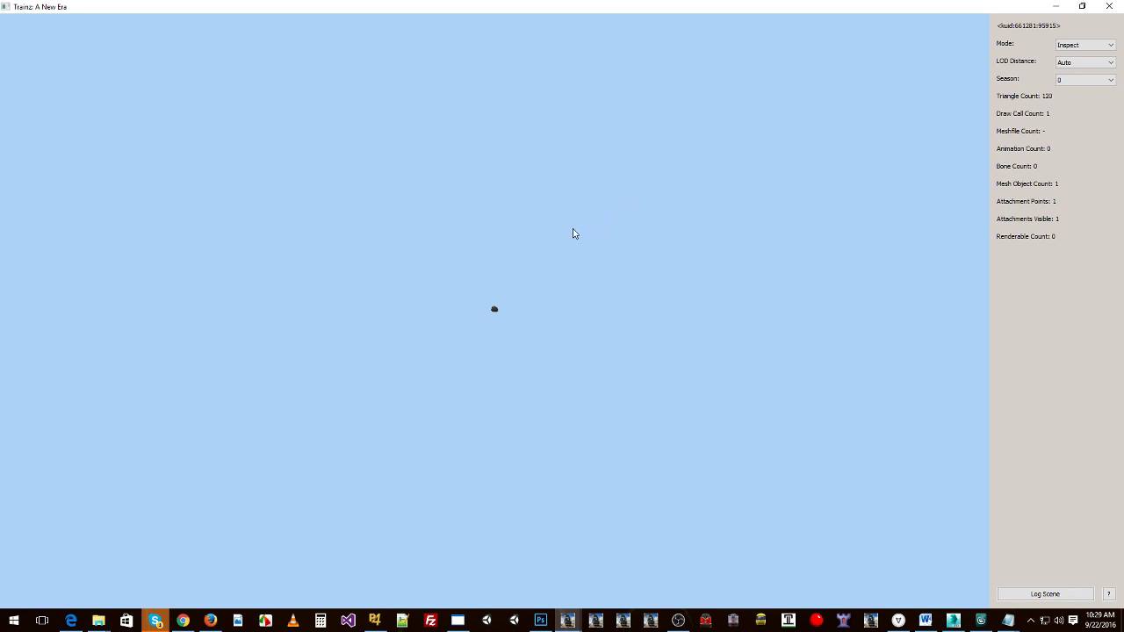
pyautogui.scroll(5, 573, 233)
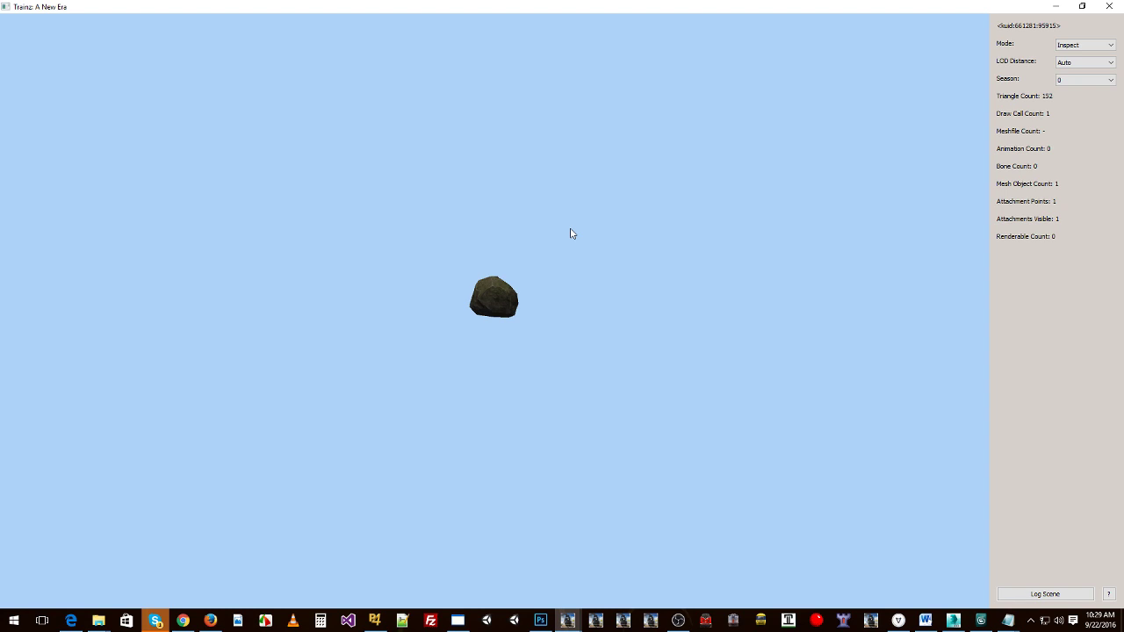
pyautogui.moveTo(556, 273)
pyautogui.mouseDown()
pyautogui.moveTo(620, 321)
pyautogui.moveTo(681, 214)
pyautogui.mouseUp()
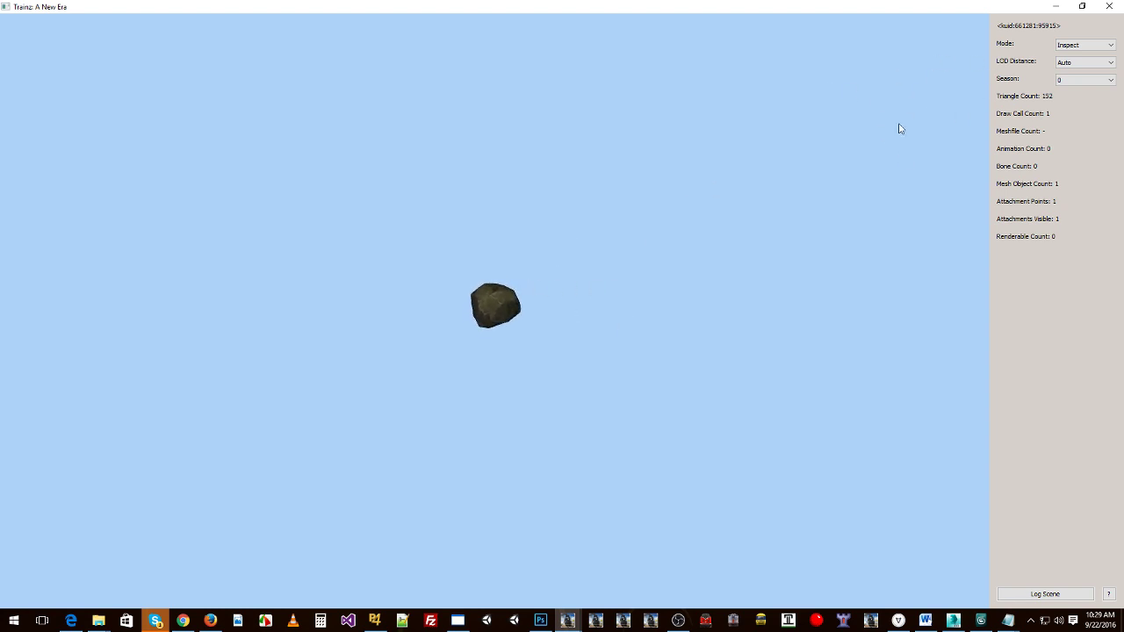
pyautogui.moveTo(640, 263); pyautogui.dragTo(905, 158)
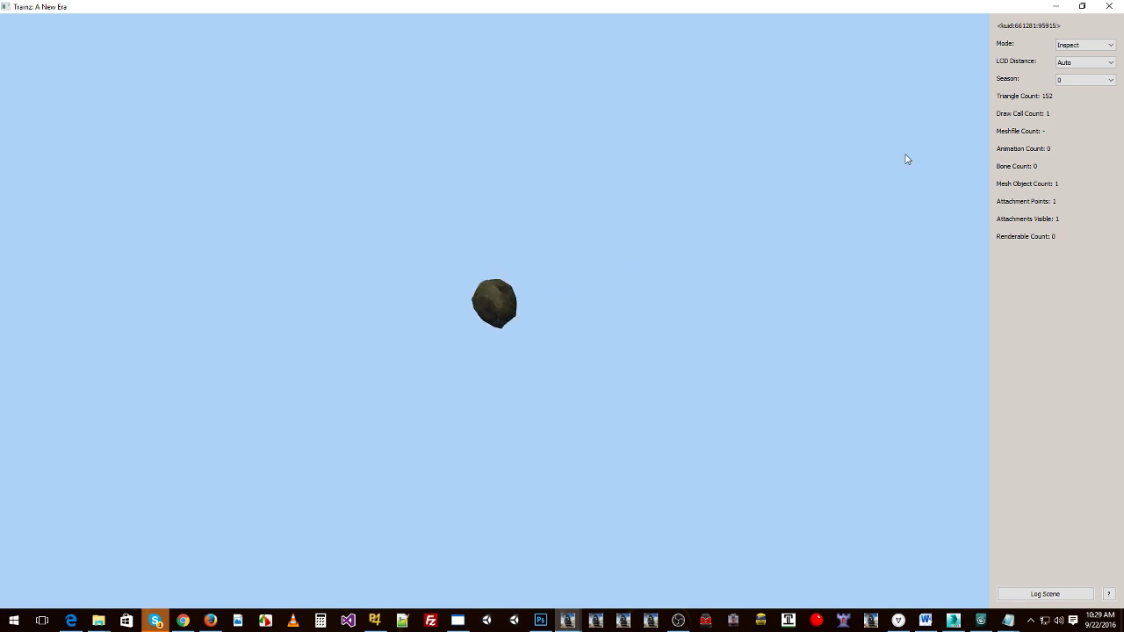
pyautogui.click(1108, 9)
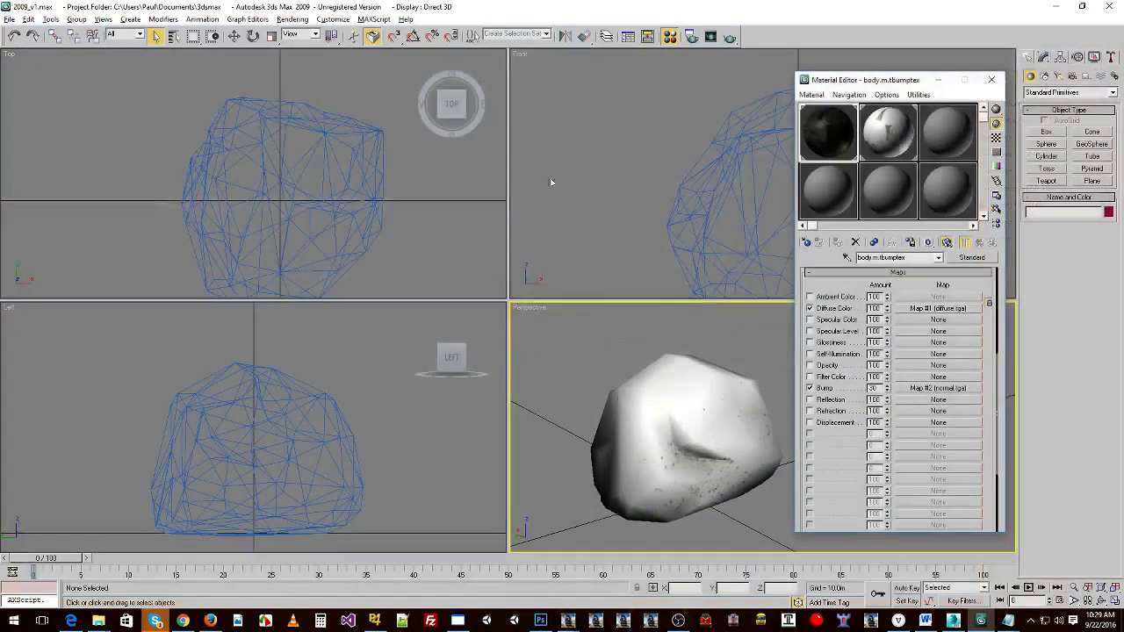
# Switch to the asset list in TrainzContent and open a preview of Rock 1b - Seasonal.
pyautogui.hotkey('alt', 'Tab')
pyautogui.hotkey('alt', 'Tab')
pyautogui.hotkey('alt', 'Tab')
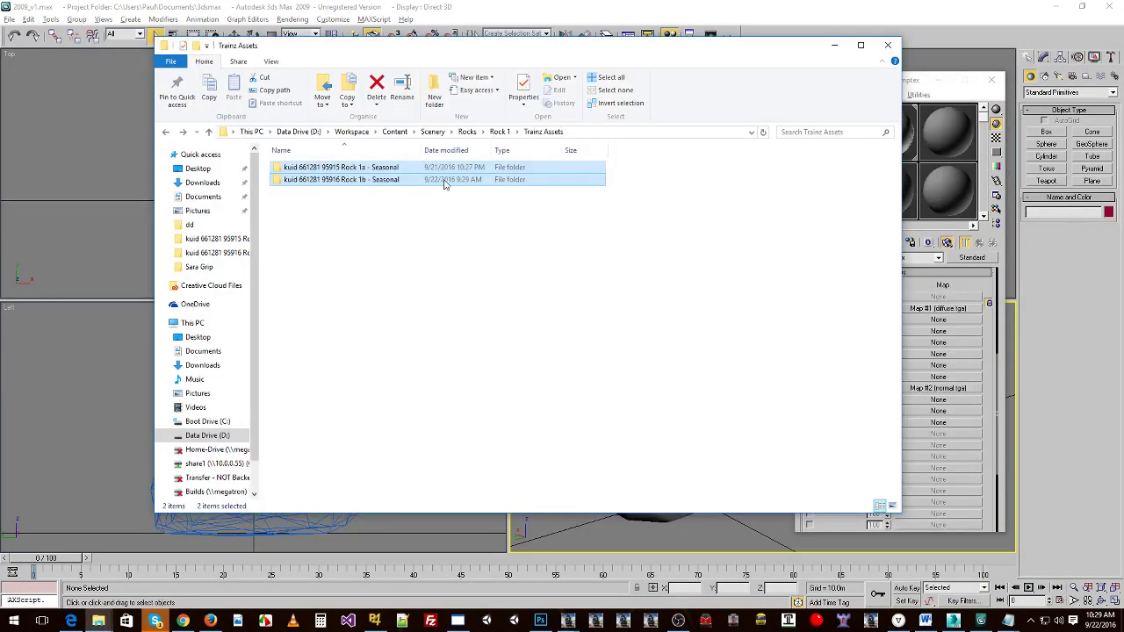
pyautogui.click(347, 166)
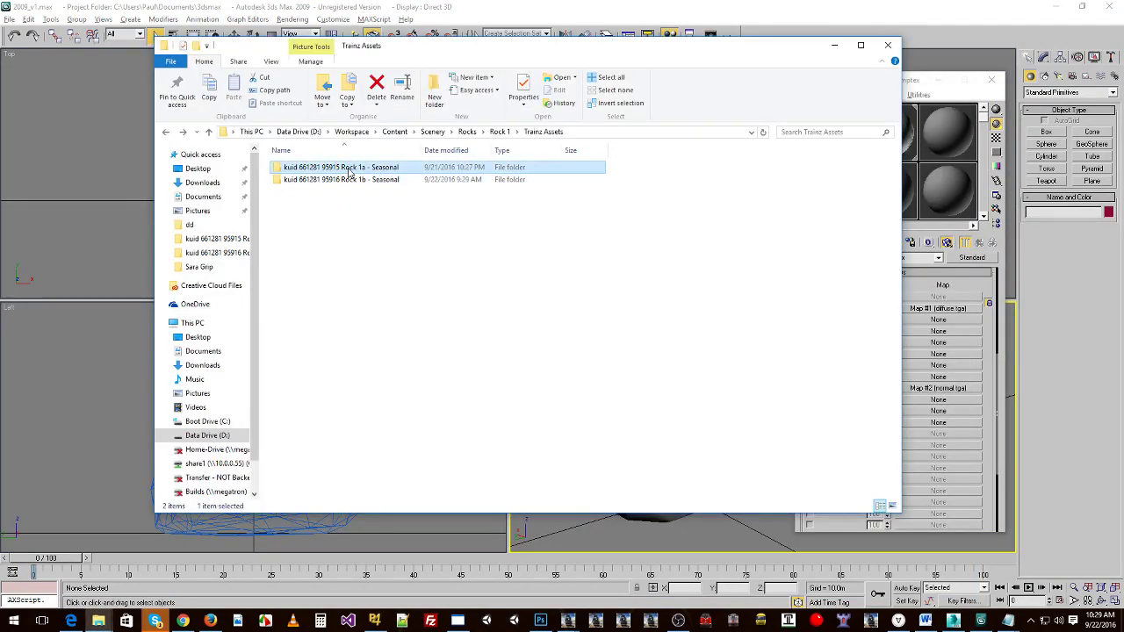
pyautogui.hotkey('alt', 'Tab')
pyautogui.hotkey('alt', 'Tab')
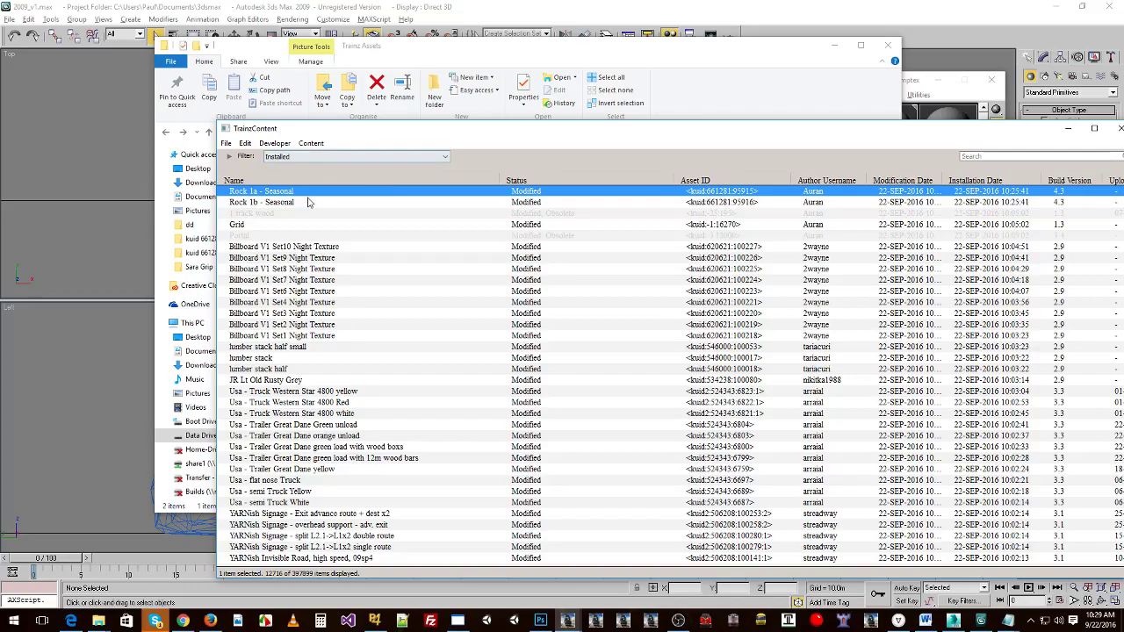
pyautogui.click(288, 204)
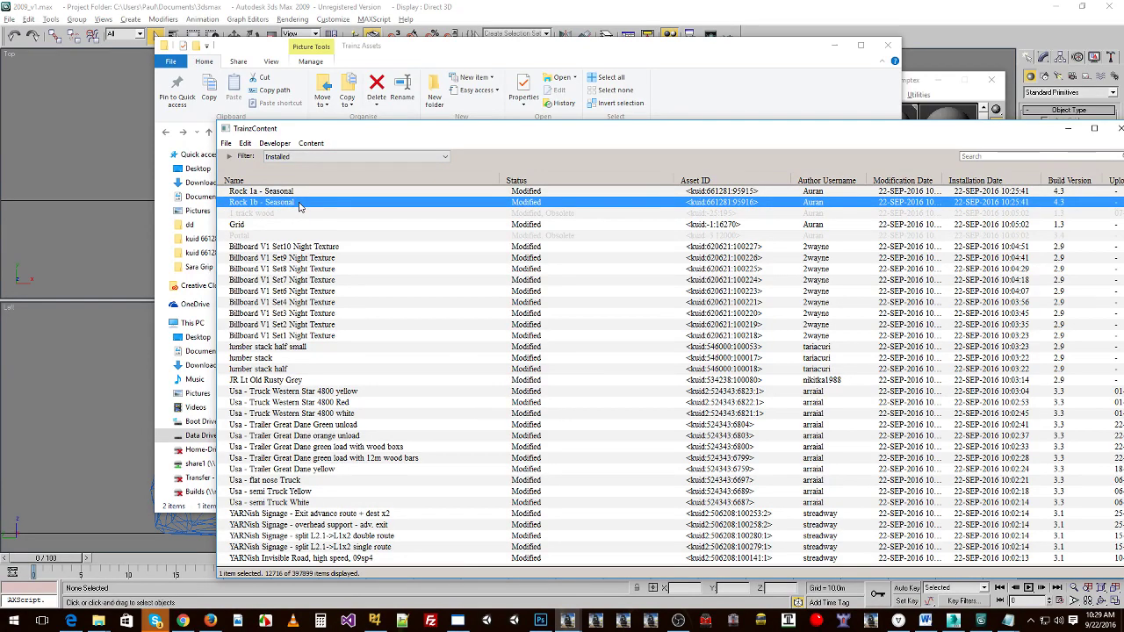
pyautogui.rightClick(297, 203)
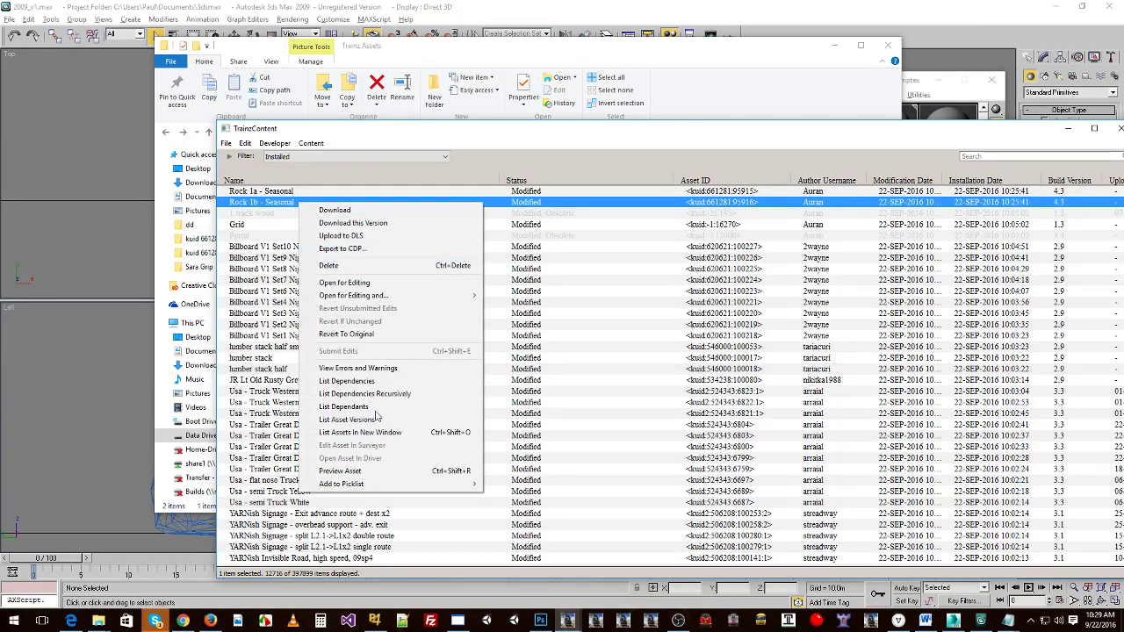
pyautogui.click(343, 471)
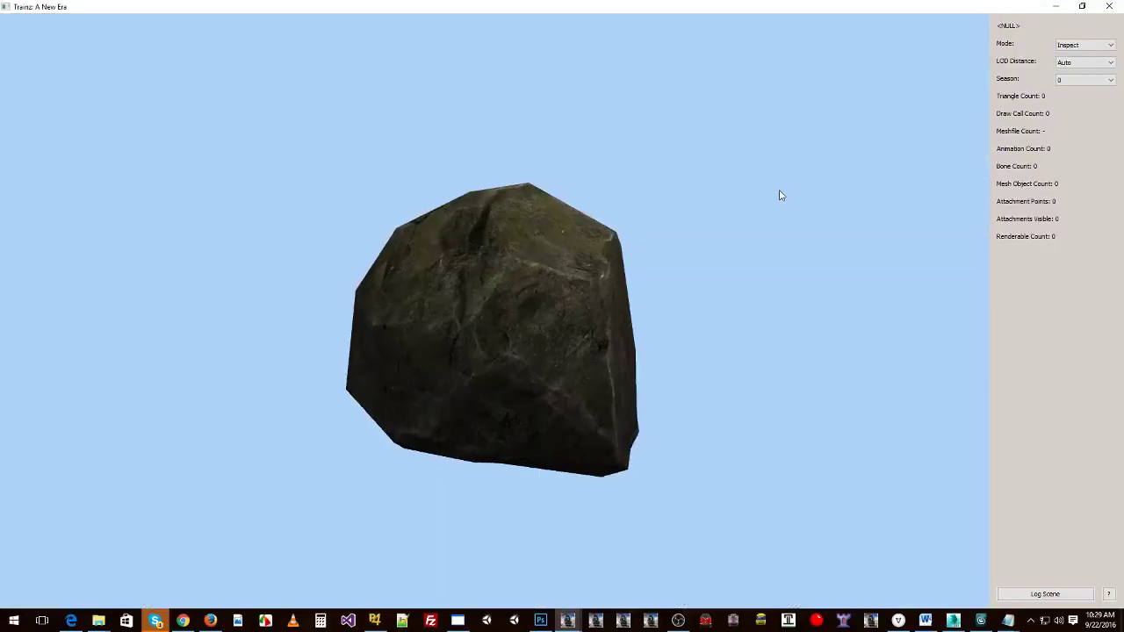
pyautogui.moveTo(779, 195); pyautogui.dragTo(786, 229)
# Open body.lm.txt from the Rock 1b asset folder and review the 0.8 mesh threshold and its lod1.im entry.
pyautogui.hotkey('alt', 'Tab')
pyautogui.hotkey('alt', 'Tab')
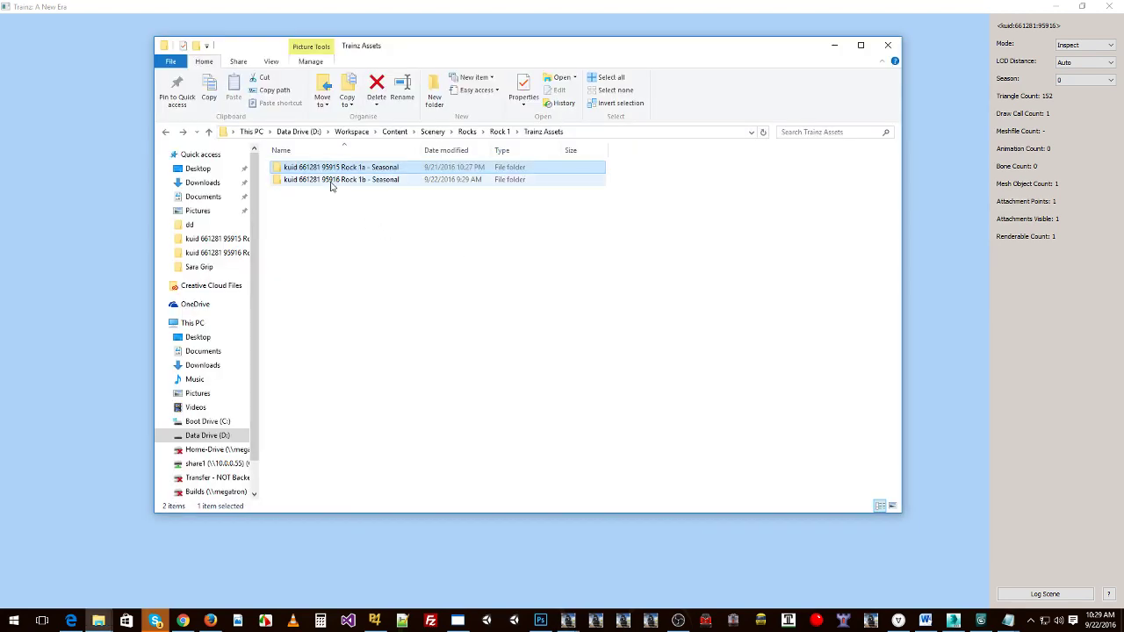
pyautogui.doubleClick(331, 180)
pyautogui.doubleClick(299, 166)
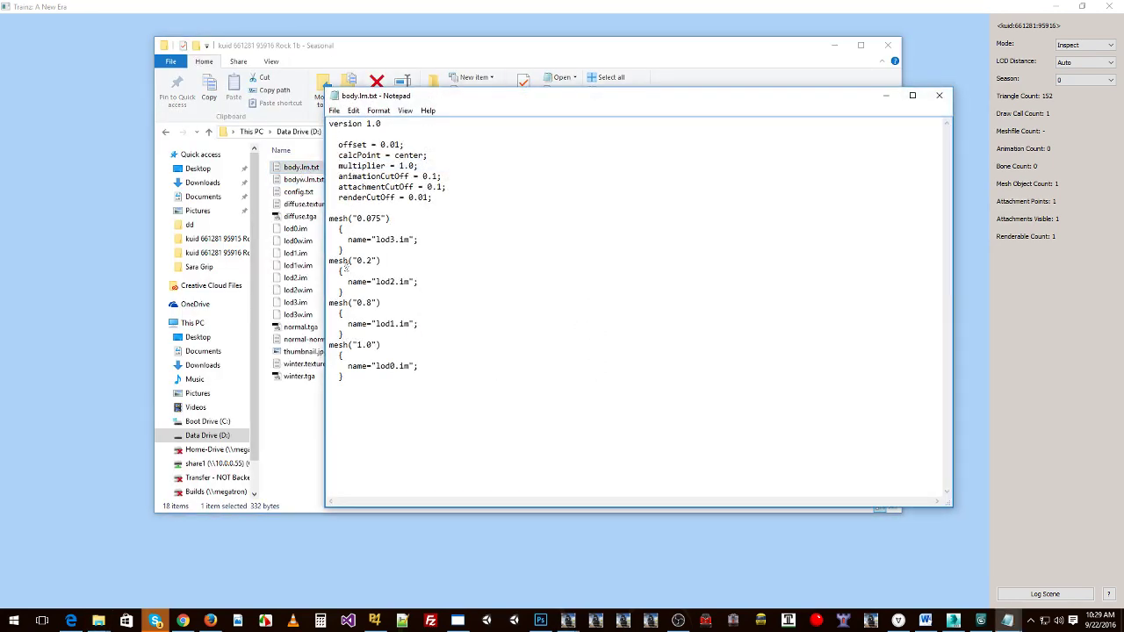
pyautogui.moveTo(355, 303); pyautogui.dragTo(374, 302)
pyautogui.moveTo(375, 324); pyautogui.dragTo(396, 324)
# Return to the Rock 1b preview and watch its mesh and triangle count as the viewing distance increases.
pyautogui.click(567, 13)
pyautogui.scroll(-5, 614, 242)
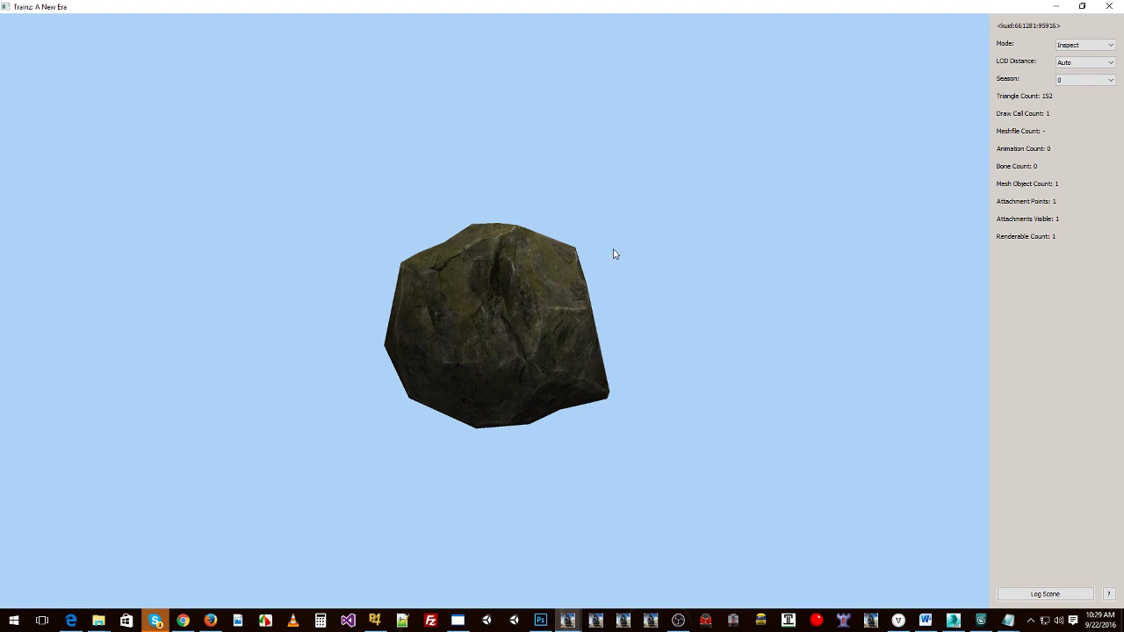
pyautogui.scroll(-5, 615, 252)
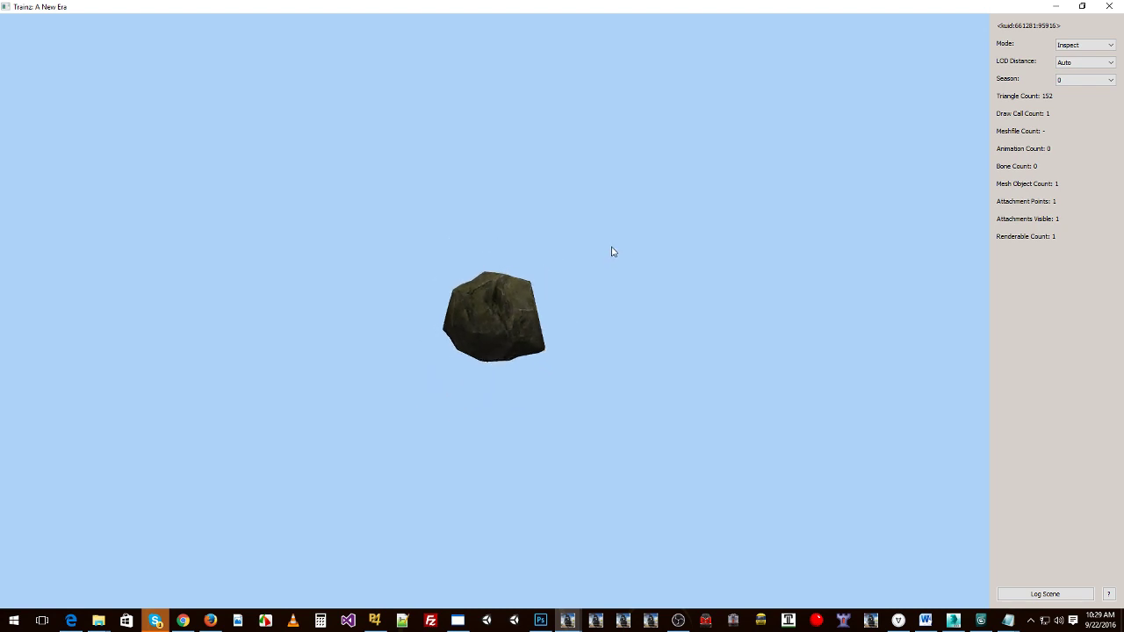
pyautogui.scroll(-5, 613, 255)
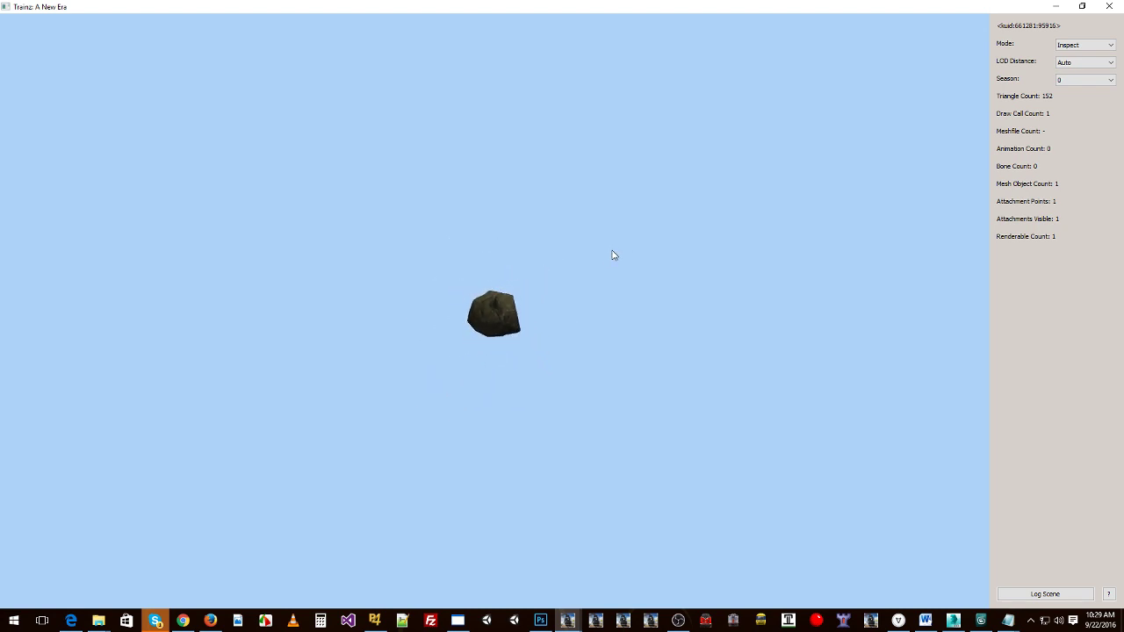
pyautogui.scroll(-2, 613, 255)
pyautogui.moveTo(637, 278); pyautogui.dragTo(482, 283)
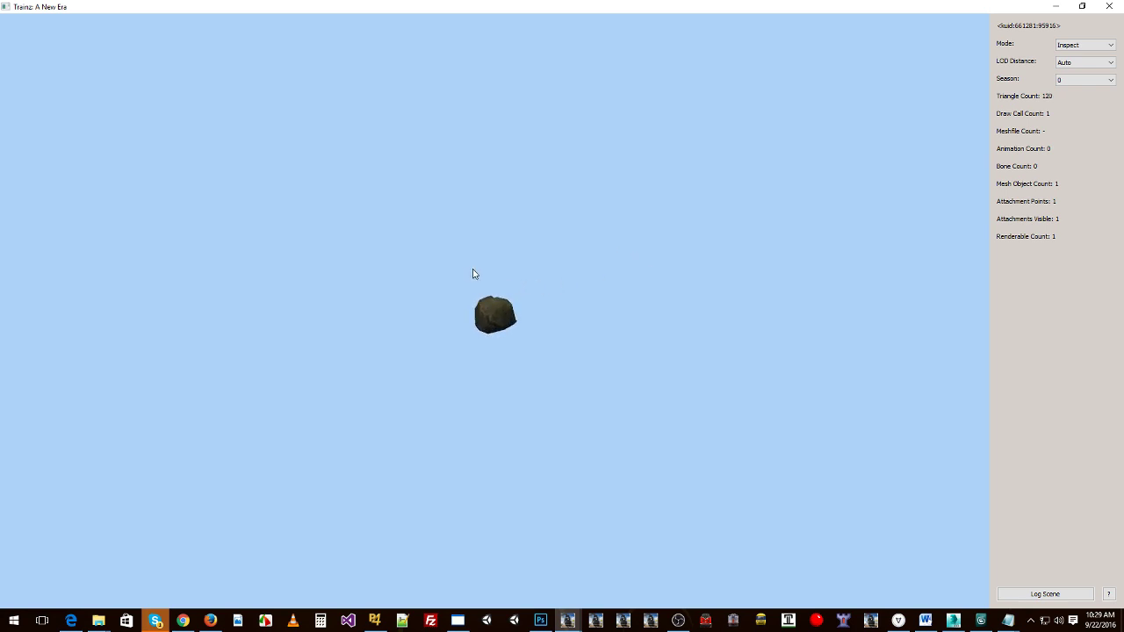
pyautogui.moveTo(471, 272); pyautogui.dragTo(539, 278)
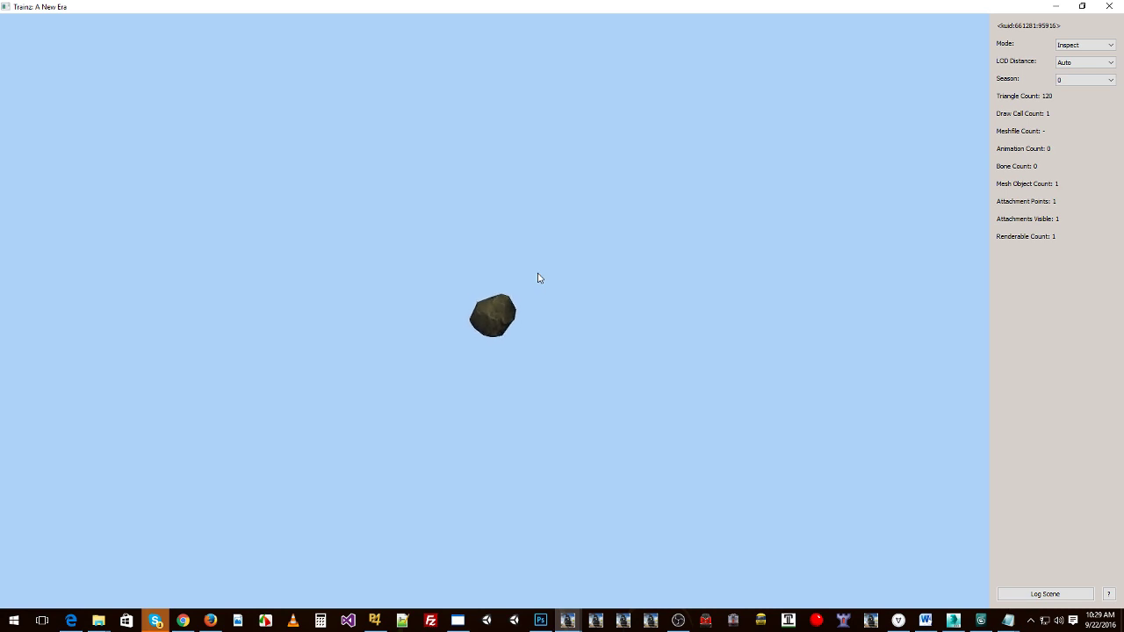
# Compare the rock's LOD changes at near, middle and very far viewing distances with the LOD distance on Auto.
pyautogui.scroll(3, 539, 278)
pyautogui.scroll(5, 539, 279)
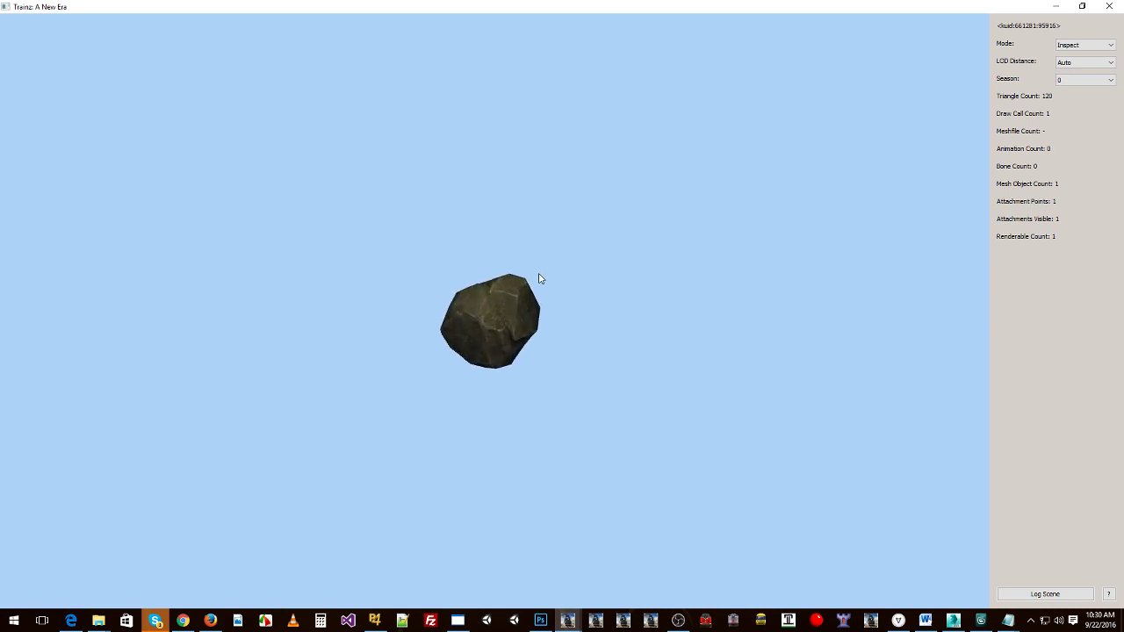
pyautogui.moveTo(556, 283)
pyautogui.mouseDown()
pyautogui.moveTo(565, 260)
pyautogui.moveTo(556, 277)
pyautogui.mouseUp()
pyautogui.scroll(-5, 556, 277)
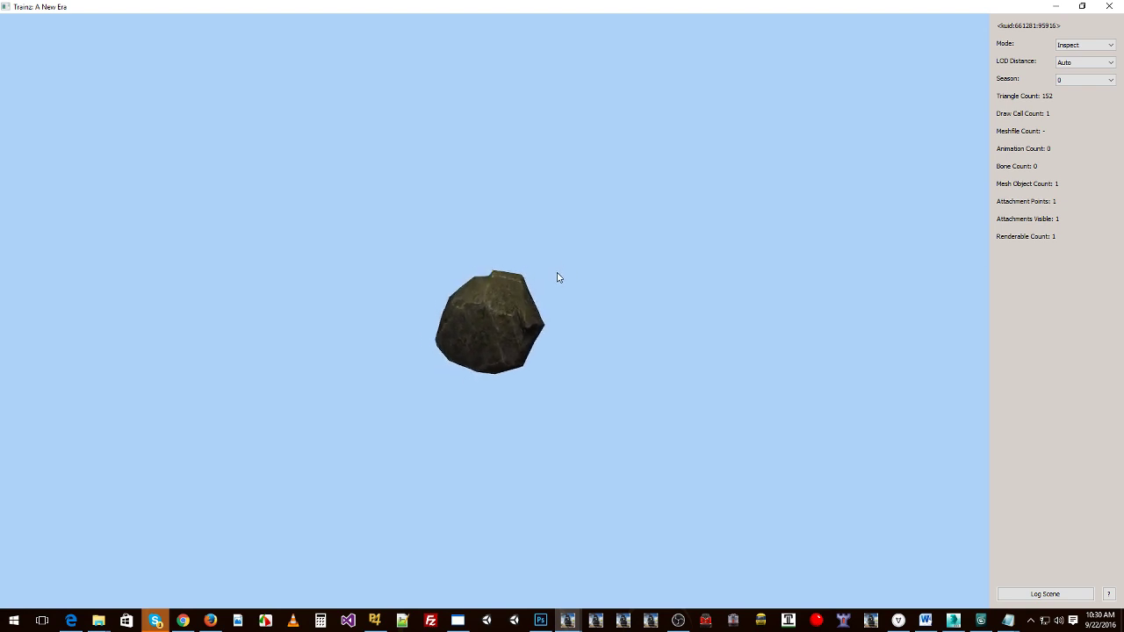
pyautogui.scroll(-2, 556, 278)
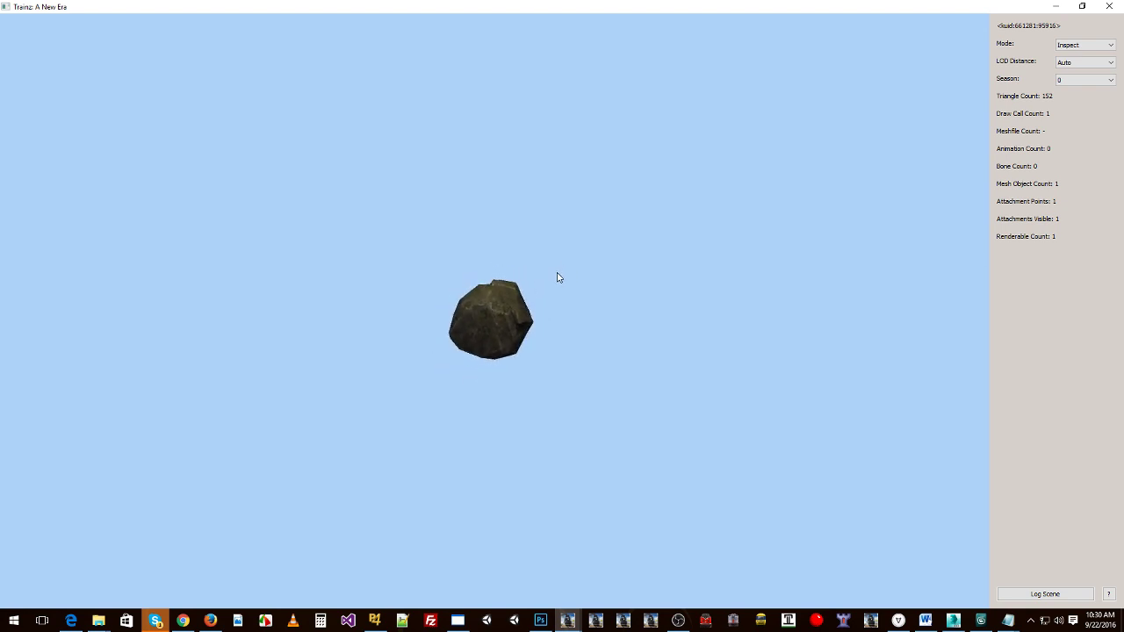
pyautogui.scroll(-4, 556, 277)
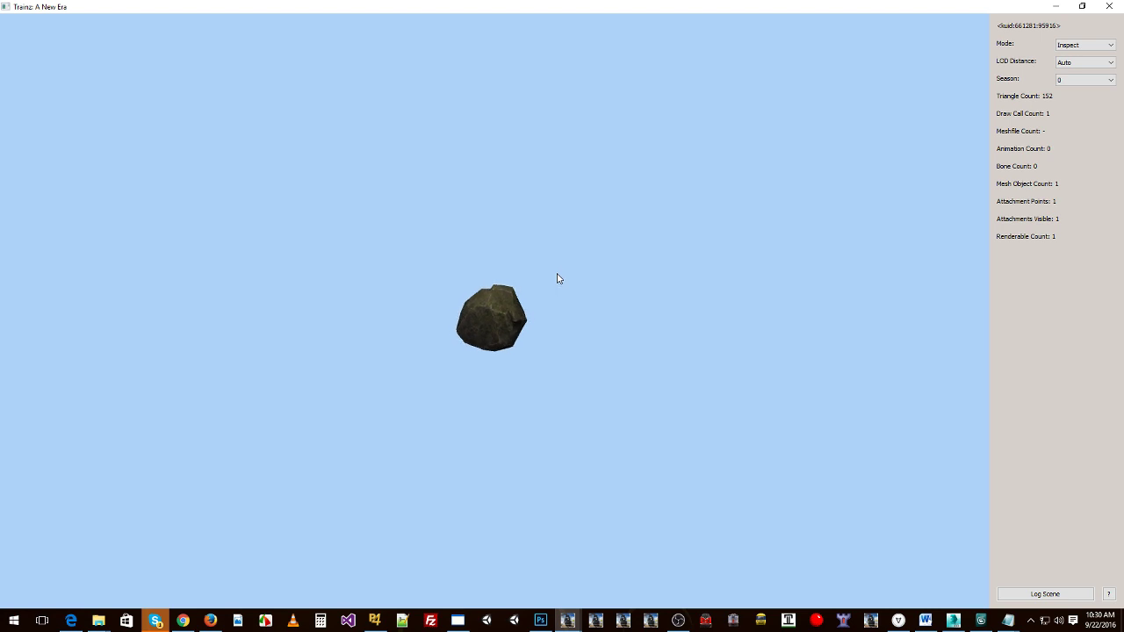
pyautogui.scroll(3, 556, 278)
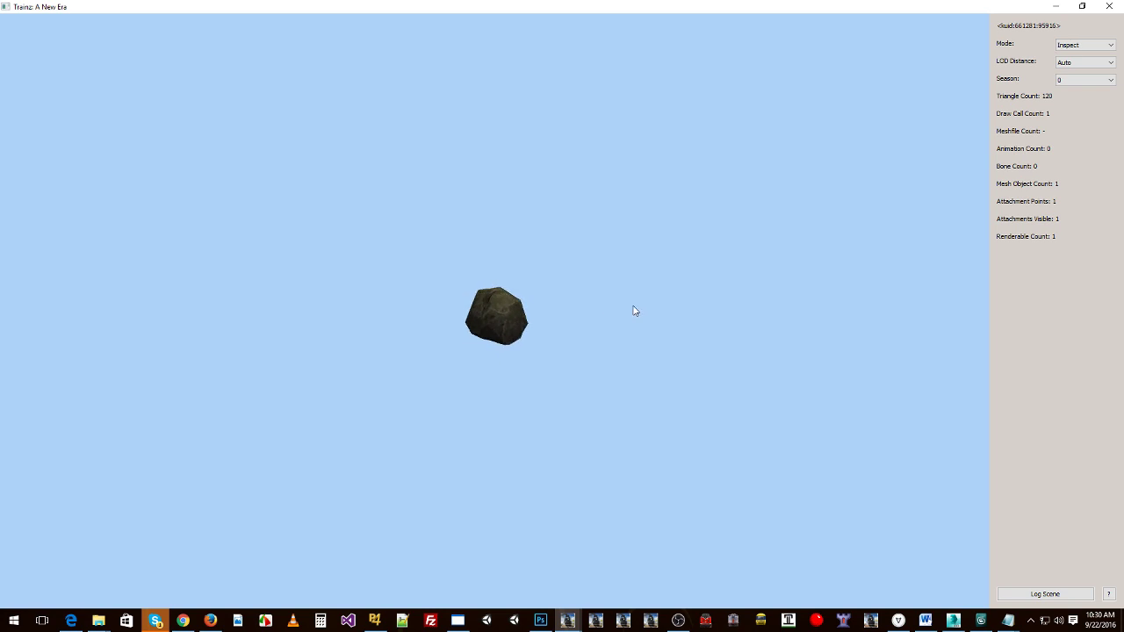
pyautogui.scroll(-3, 585, 322)
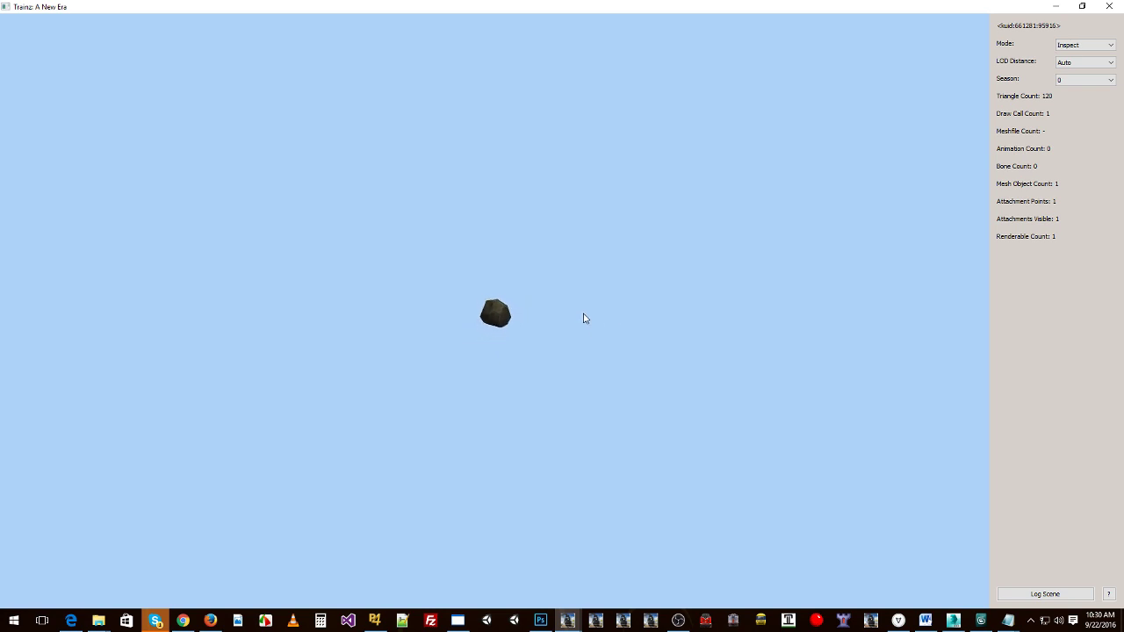
pyautogui.scroll(-2, 586, 318)
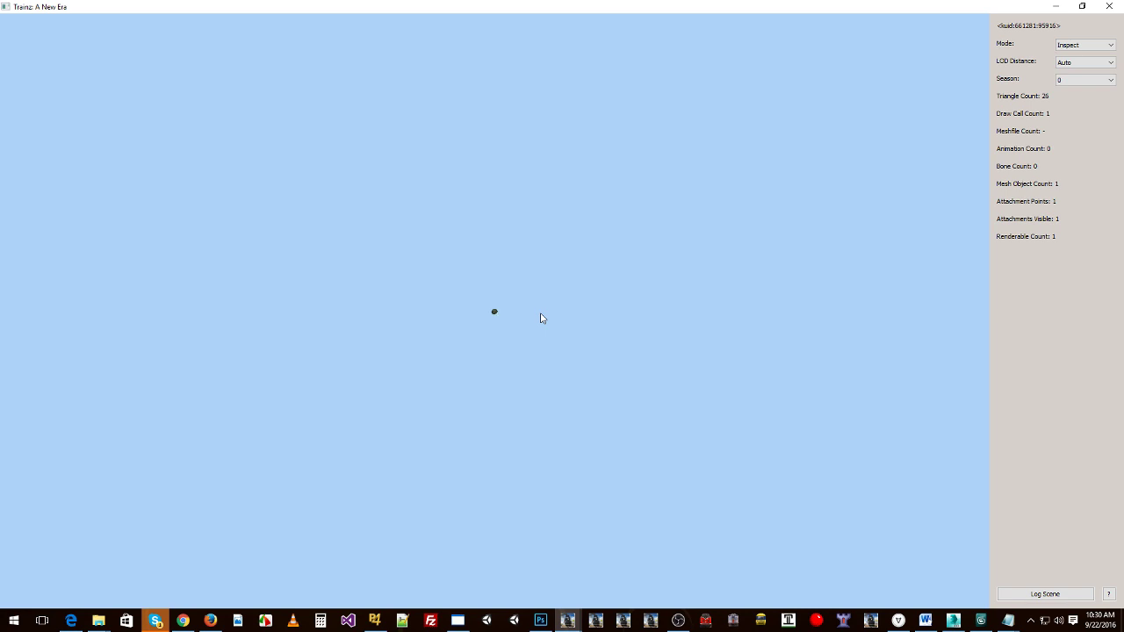
# Switch back to body.lm.txt and review the 0.075 threshold, its lod3.im mesh and the renderCutOff setting.
pyautogui.hotkey('alt', 'Tab')
pyautogui.hotkey('alt', 'Tab')
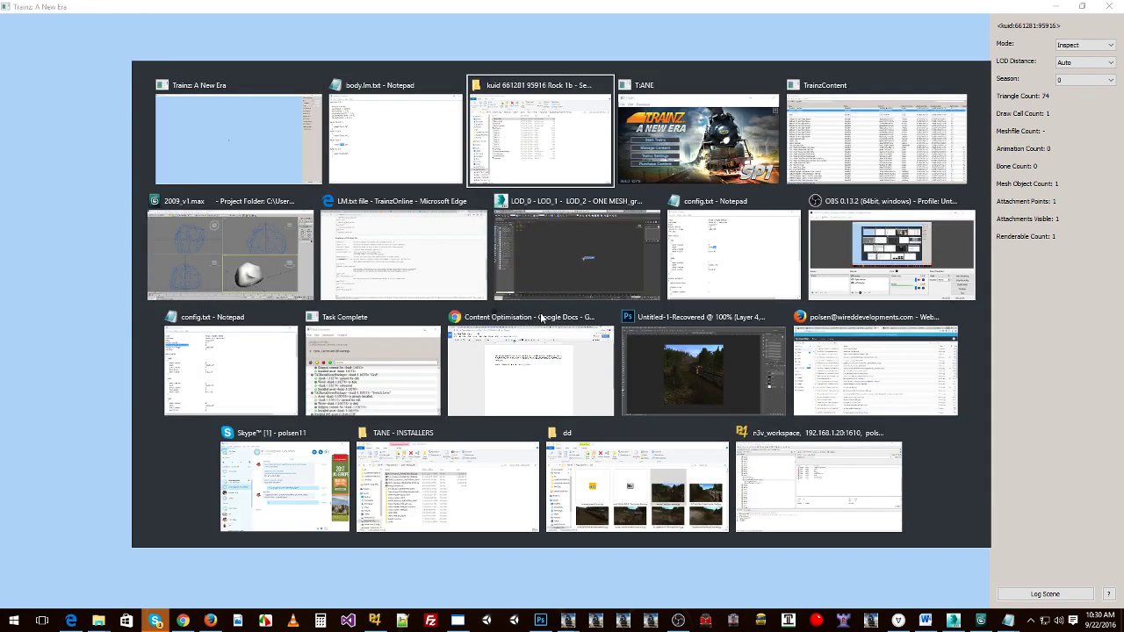
pyautogui.hotkey('alt', 'shift', 'Tab')
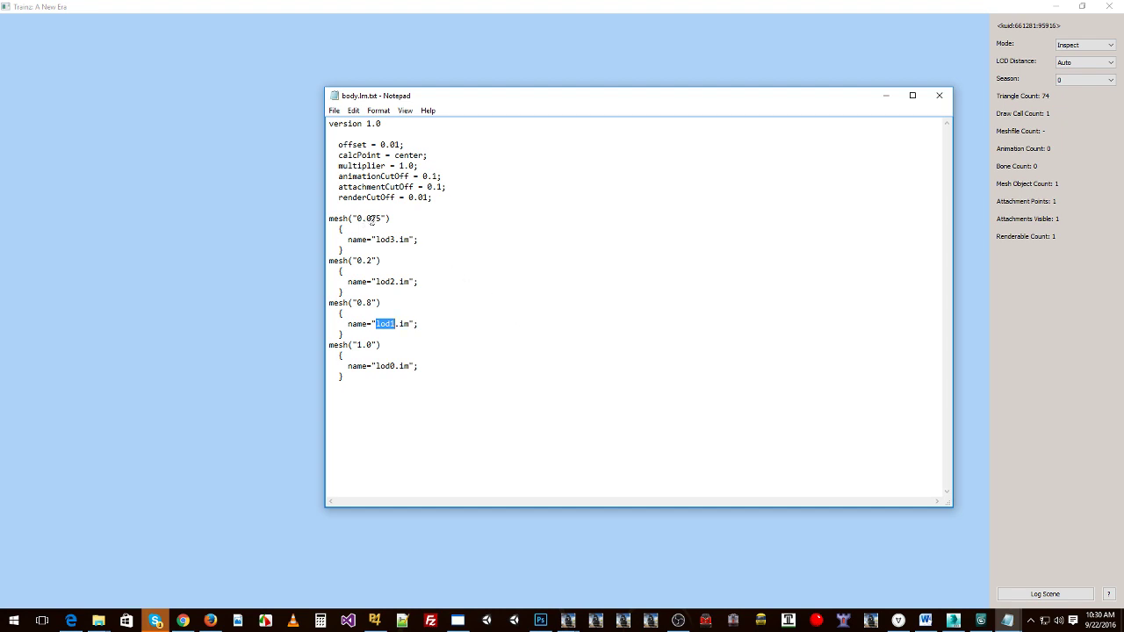
pyautogui.click(371, 219)
pyautogui.moveTo(384, 239); pyautogui.dragTo(389, 239)
pyautogui.moveTo(351, 198); pyautogui.dragTo(429, 198)
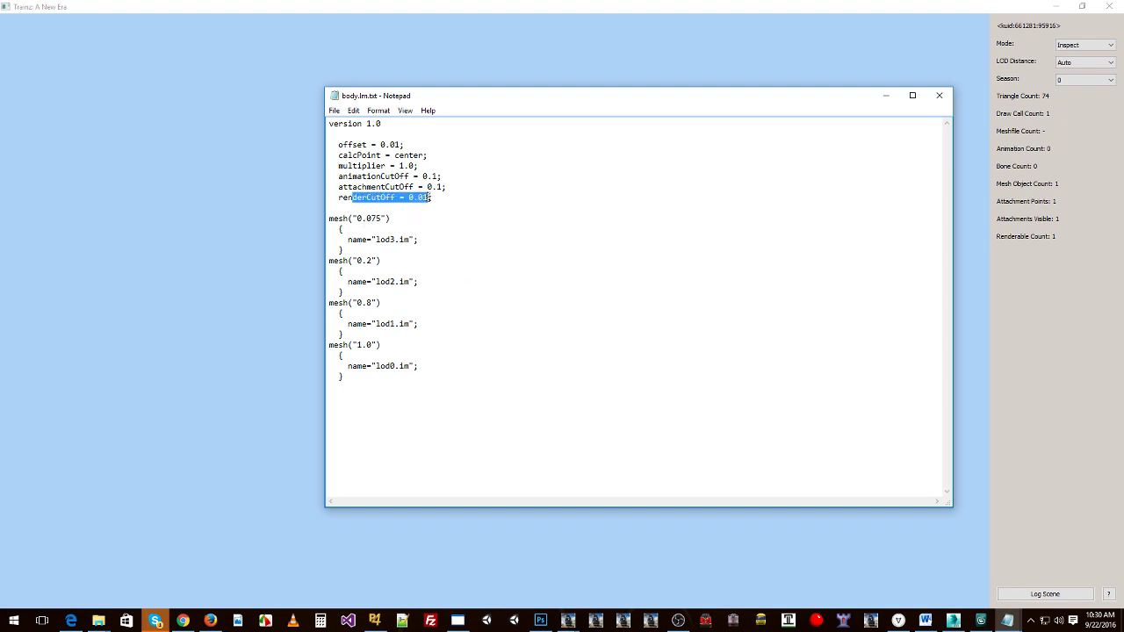
# Check the Rock 1b preview at an LOD distance of 2500m, and return the LOD distance to Auto.
pyautogui.hotkey('alt', 'Tab')
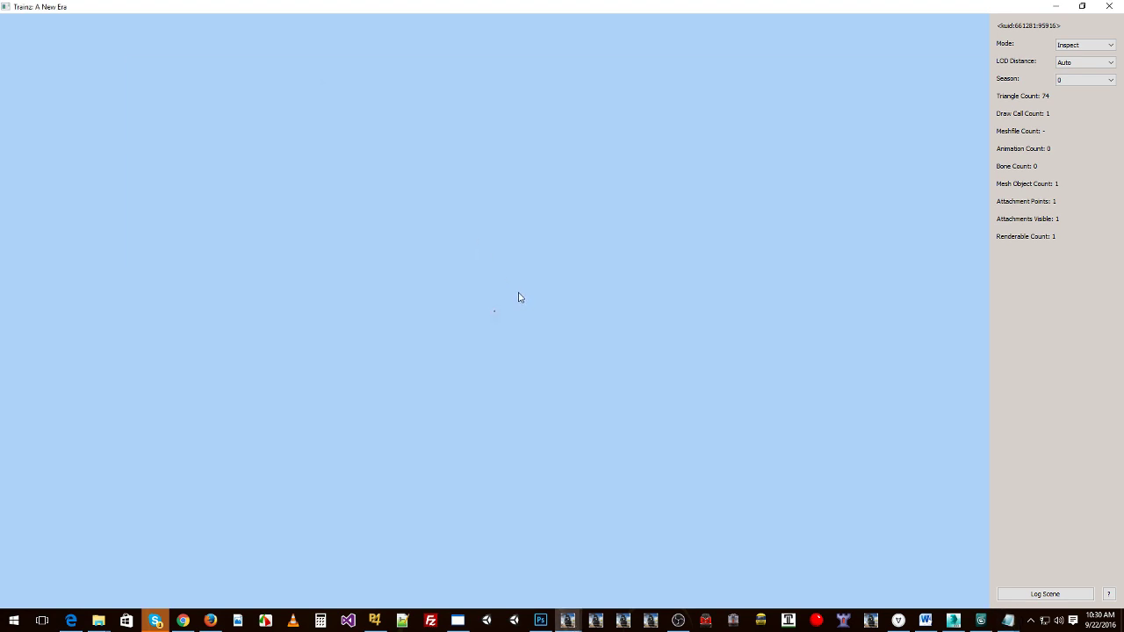
pyautogui.scroll(6, 516, 295)
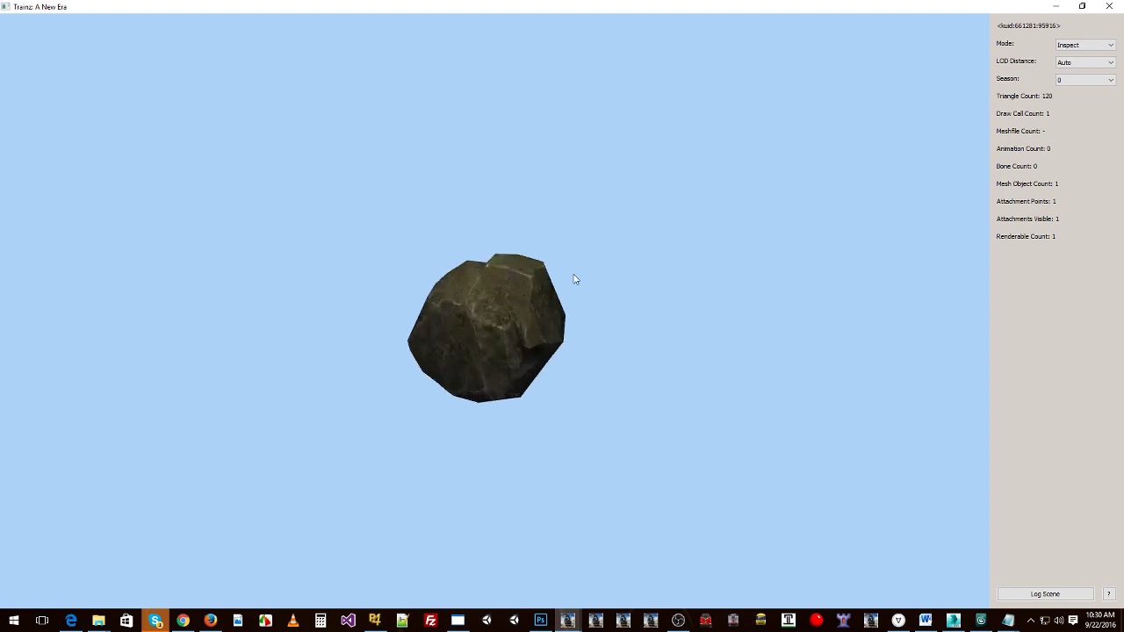
pyautogui.click(1069, 64)
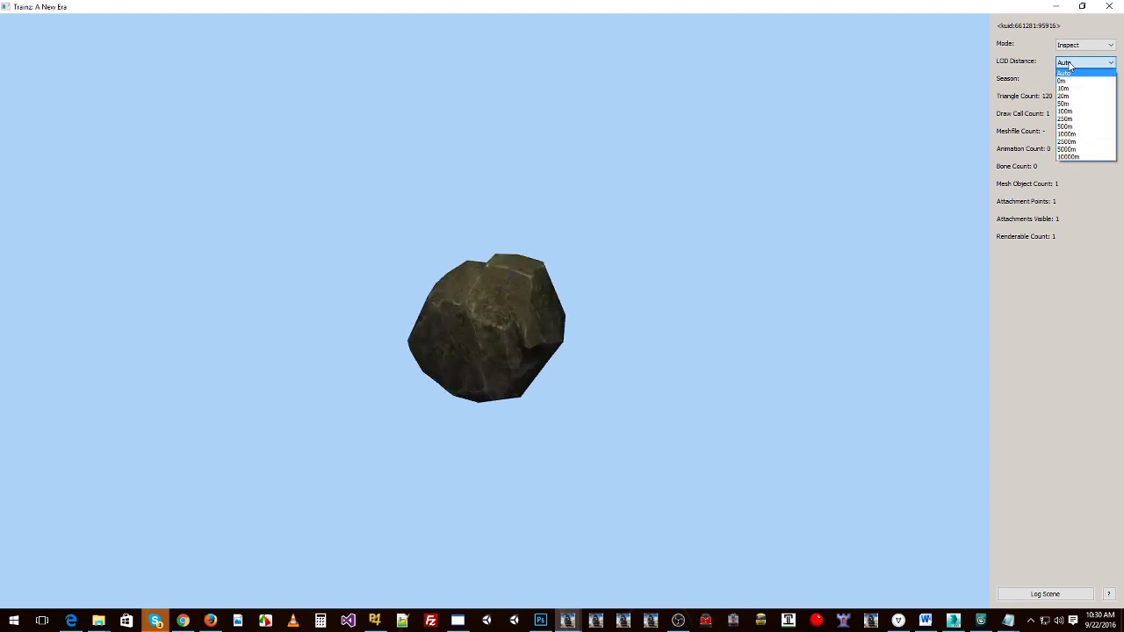
pyautogui.click(1075, 143)
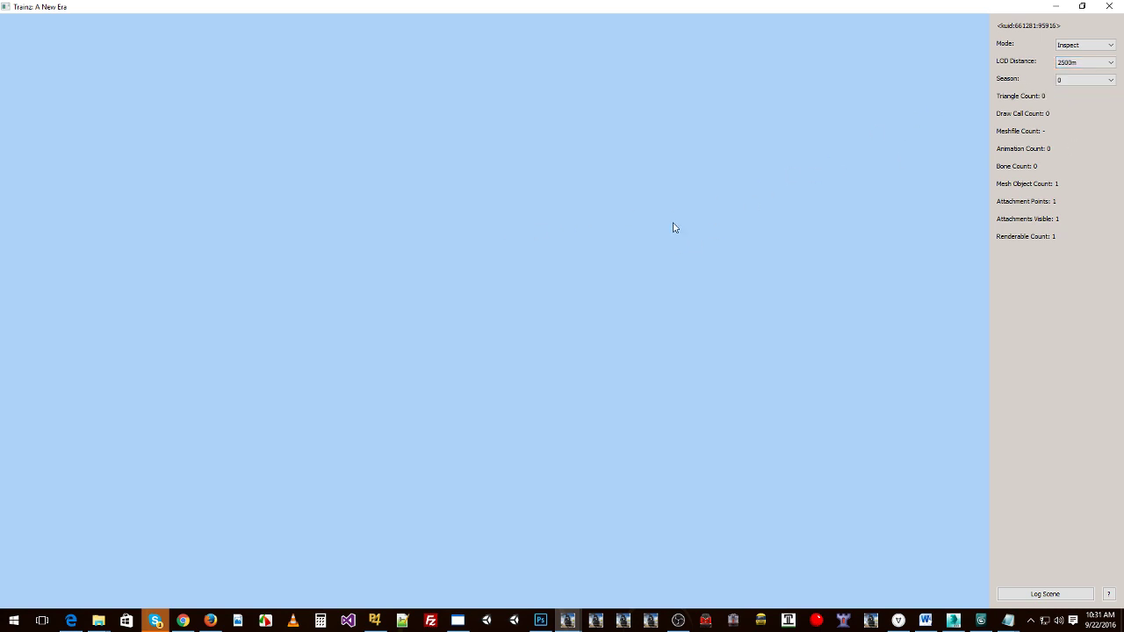
pyautogui.hotkey('alt', 'Tab')
pyautogui.hotkey('alt', 'Tab')
pyautogui.click(1085, 62)
pyautogui.click(1075, 71)
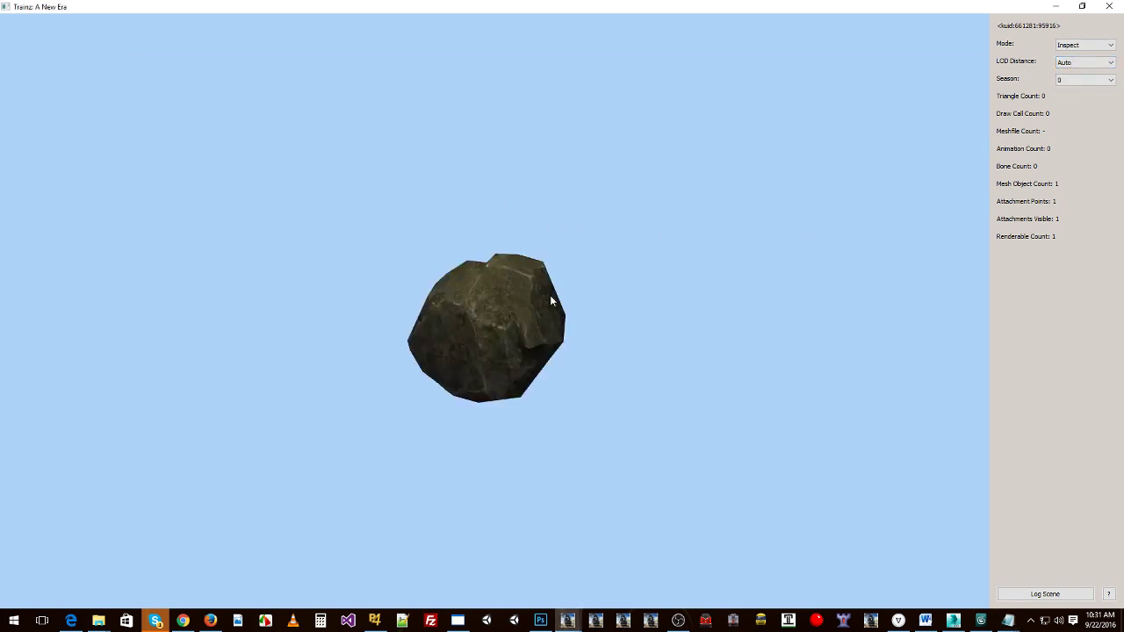
# Inspect the Rock 1b mesh and texture from several sides, and close the preview.
pyautogui.moveTo(423, 303)
pyautogui.mouseDown()
pyautogui.moveTo(383, 328)
pyautogui.moveTo(343, 307)
pyautogui.moveTo(530, 316)
pyautogui.moveTo(594, 296)
pyautogui.mouseUp()
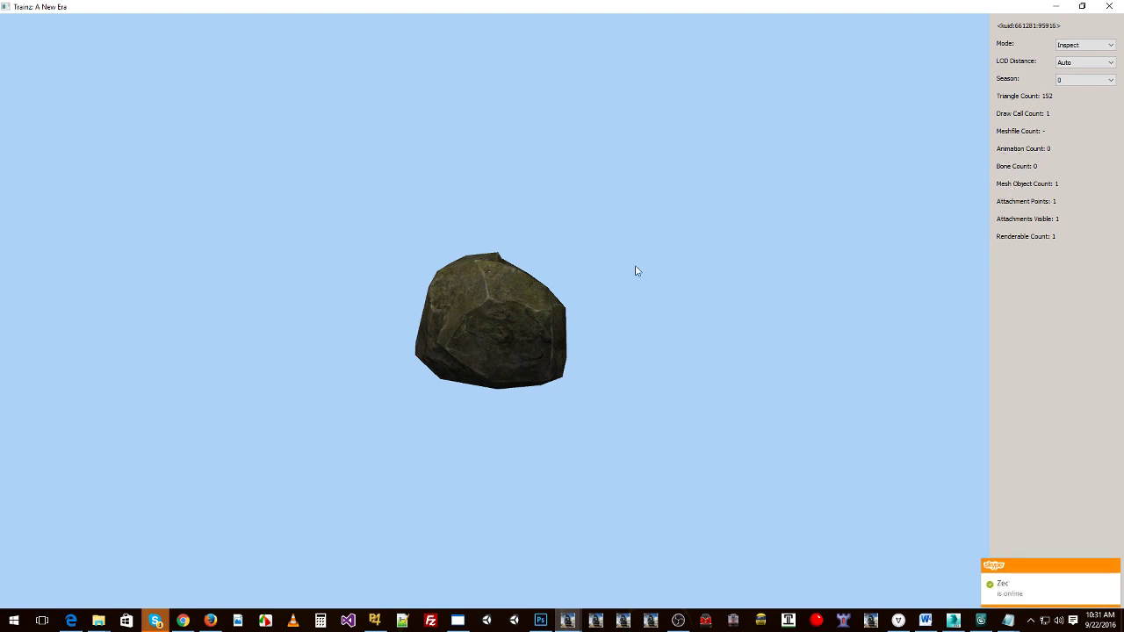
pyautogui.moveTo(577, 276); pyautogui.dragTo(616, 255)
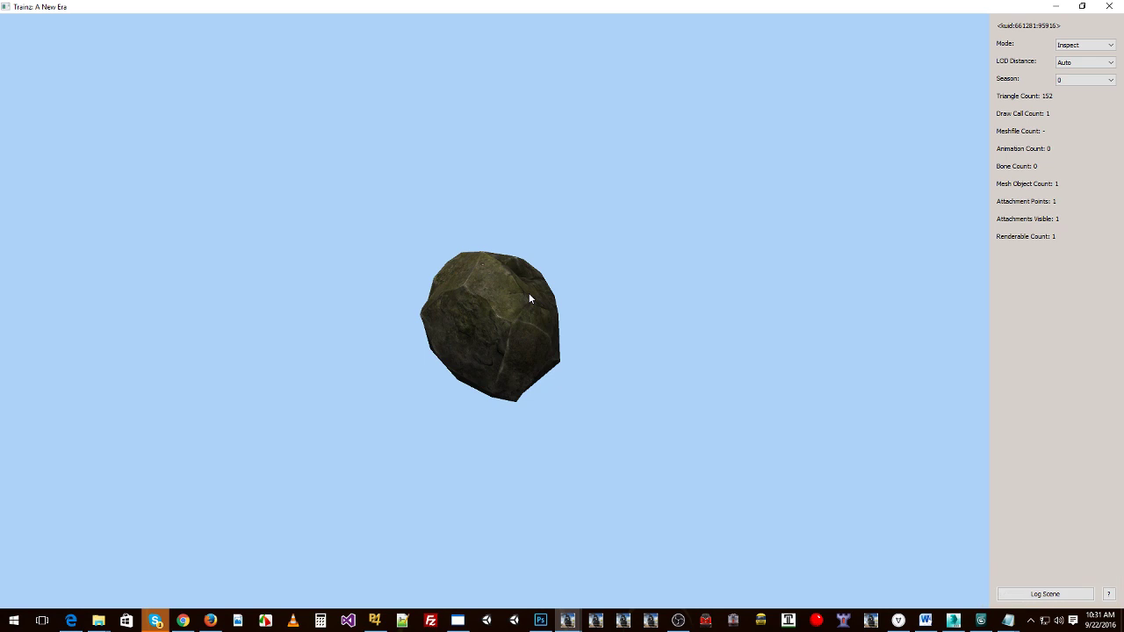
pyautogui.moveTo(533, 293); pyautogui.dragTo(505, 295)
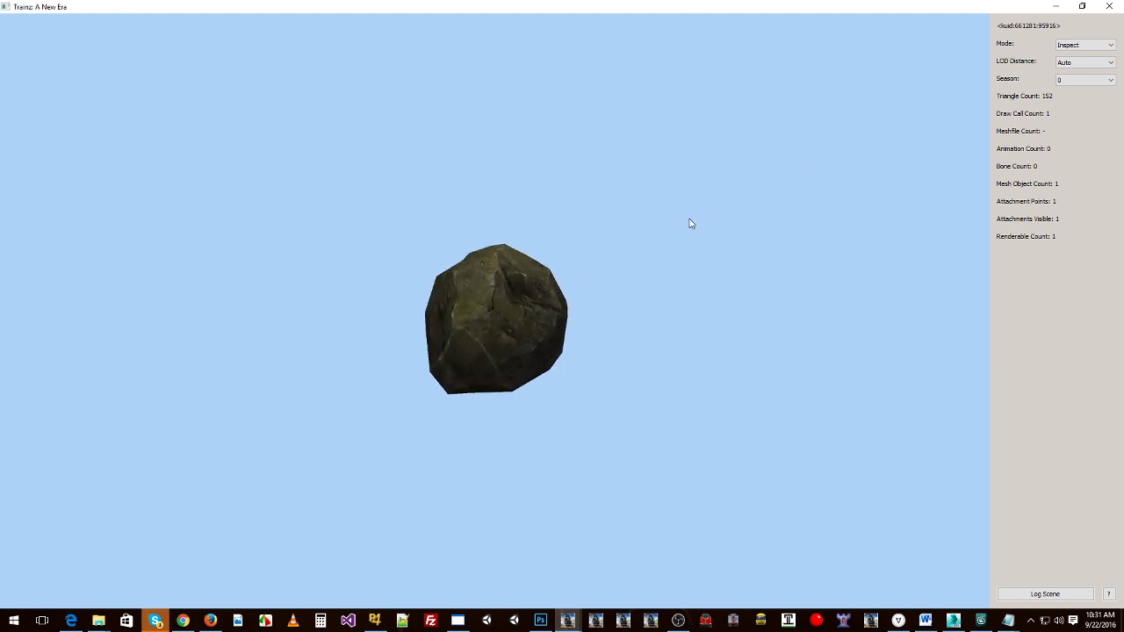
pyautogui.moveTo(601, 283); pyautogui.dragTo(445, 287)
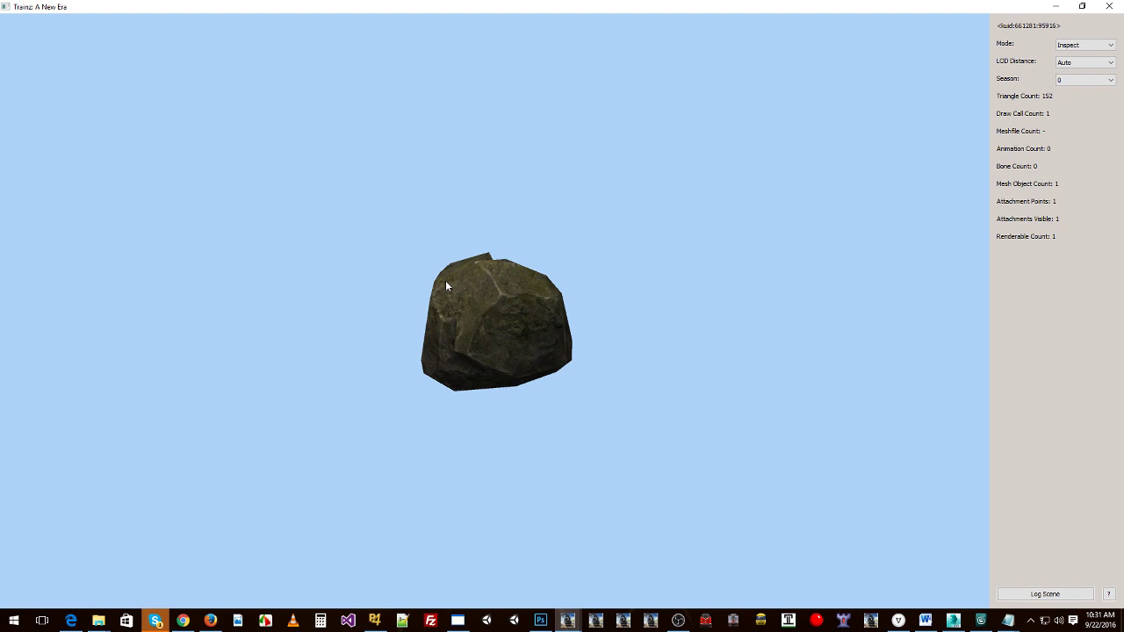
pyautogui.click(1109, 7)
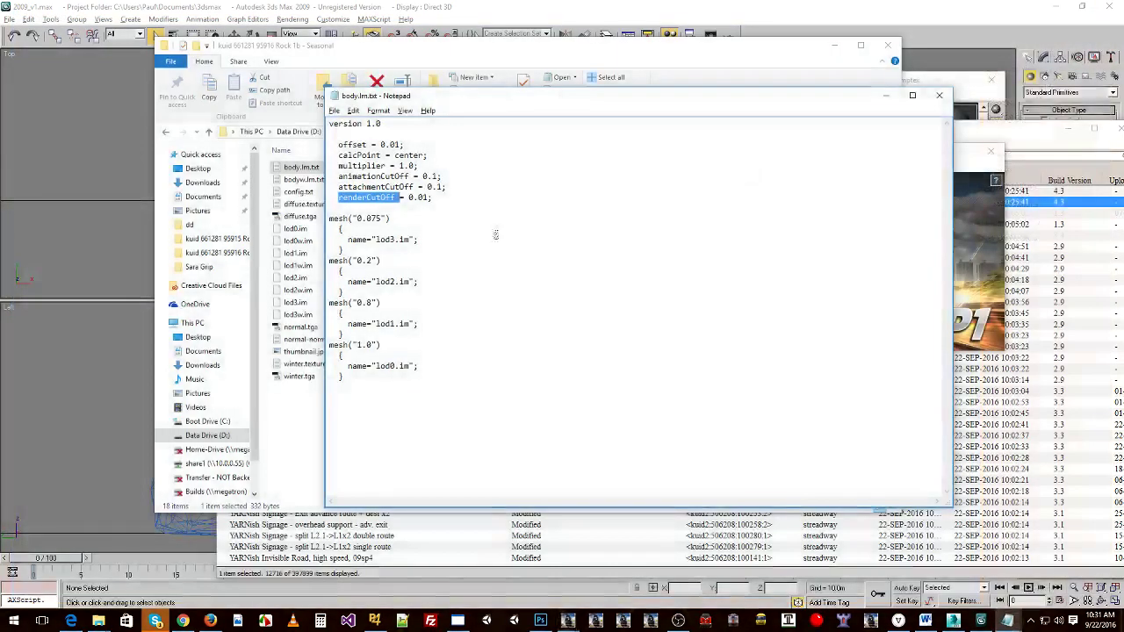
# Close body.lm.txt, go back to the Trainz Assets folder and select both the Rock 1a and Rock 1b folders.
pyautogui.click(939, 95)
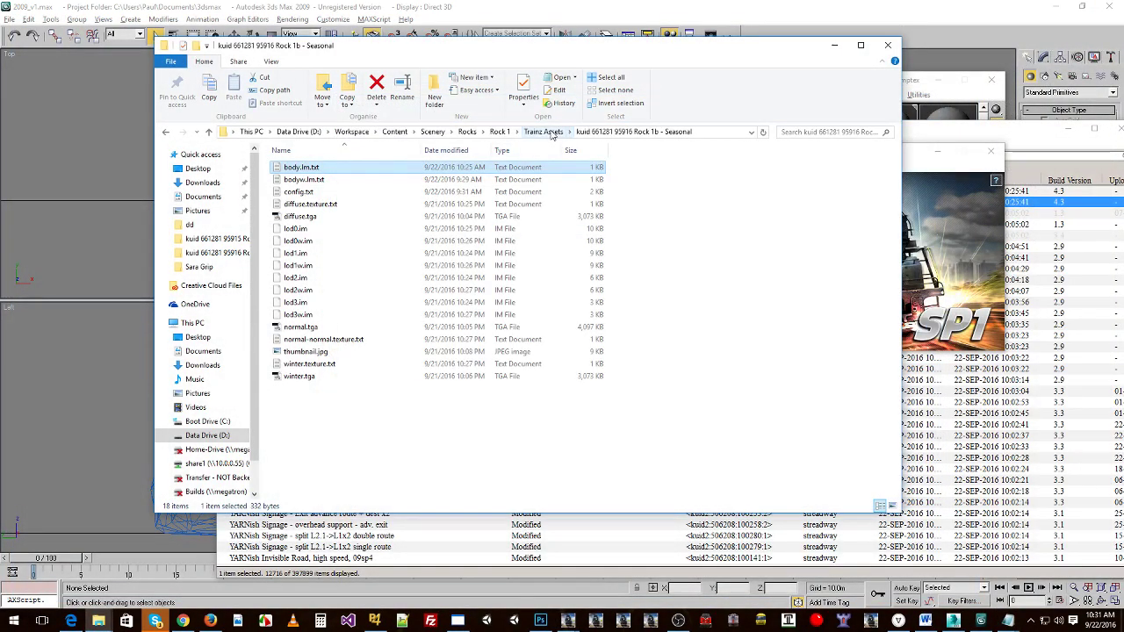
pyautogui.click(542, 131)
pyautogui.click(373, 168)
pyautogui.click(359, 180)
pyautogui.keyDown('ctrl'); pyautogui.click(379, 169); pyautogui.keyUp('ctrl')
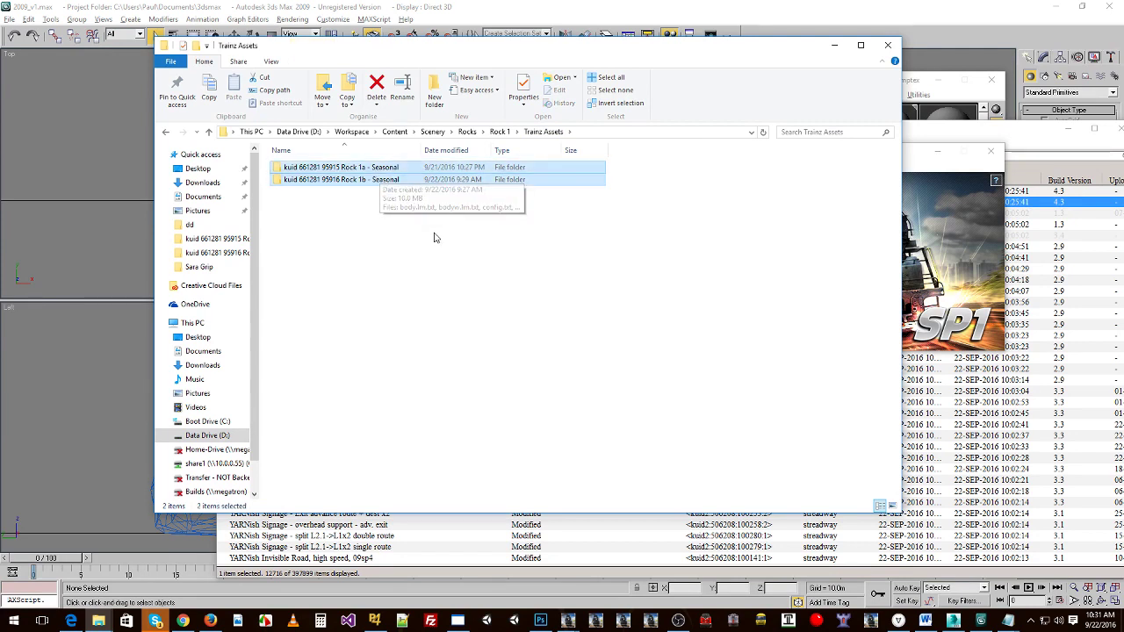